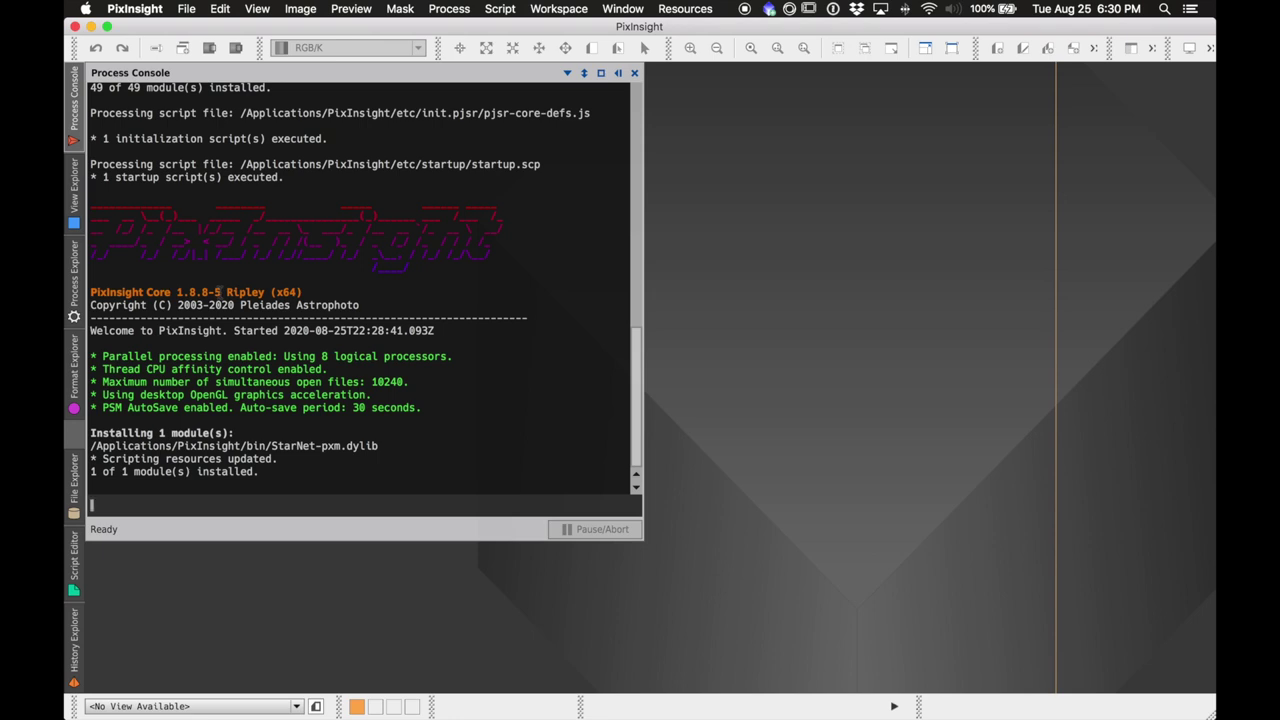
Step: Highlight the core version number in the startup text of the Process Console
{"action": "left_click_drag", "start_coordinate": [221, 292], "coordinate": [173, 291]}
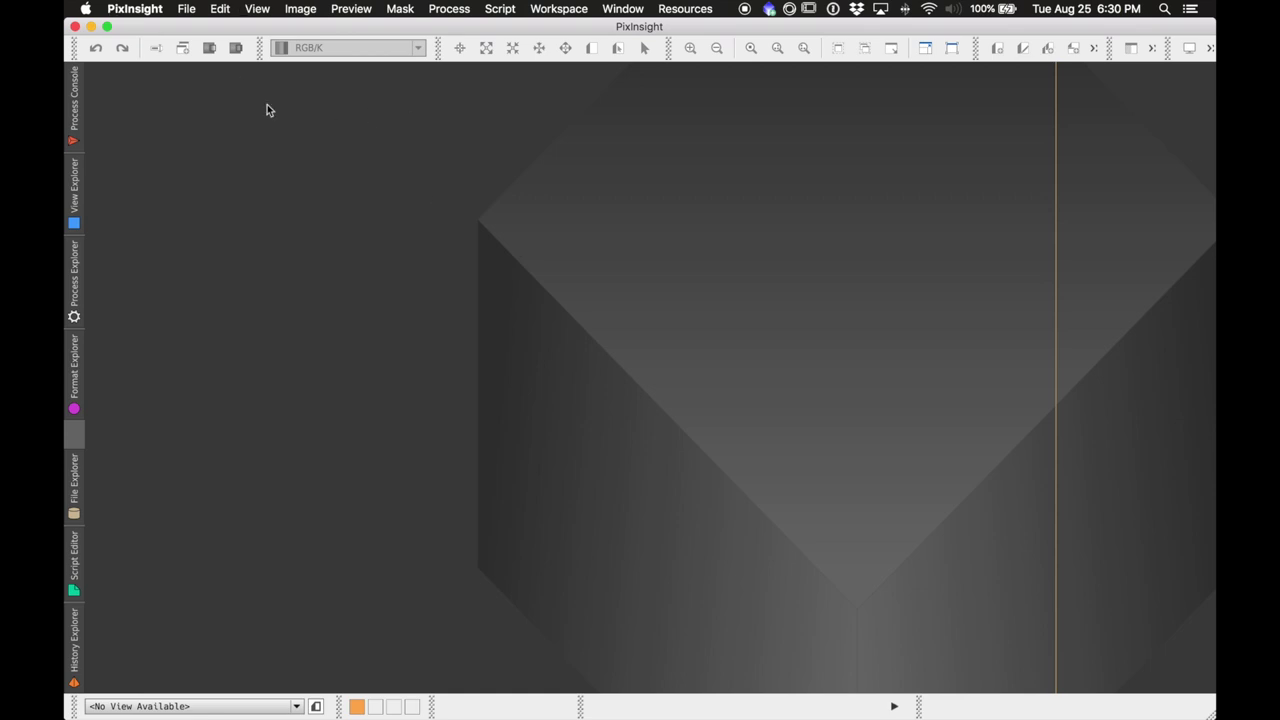
{"action": "left_click", "coordinate": [76, 118]}
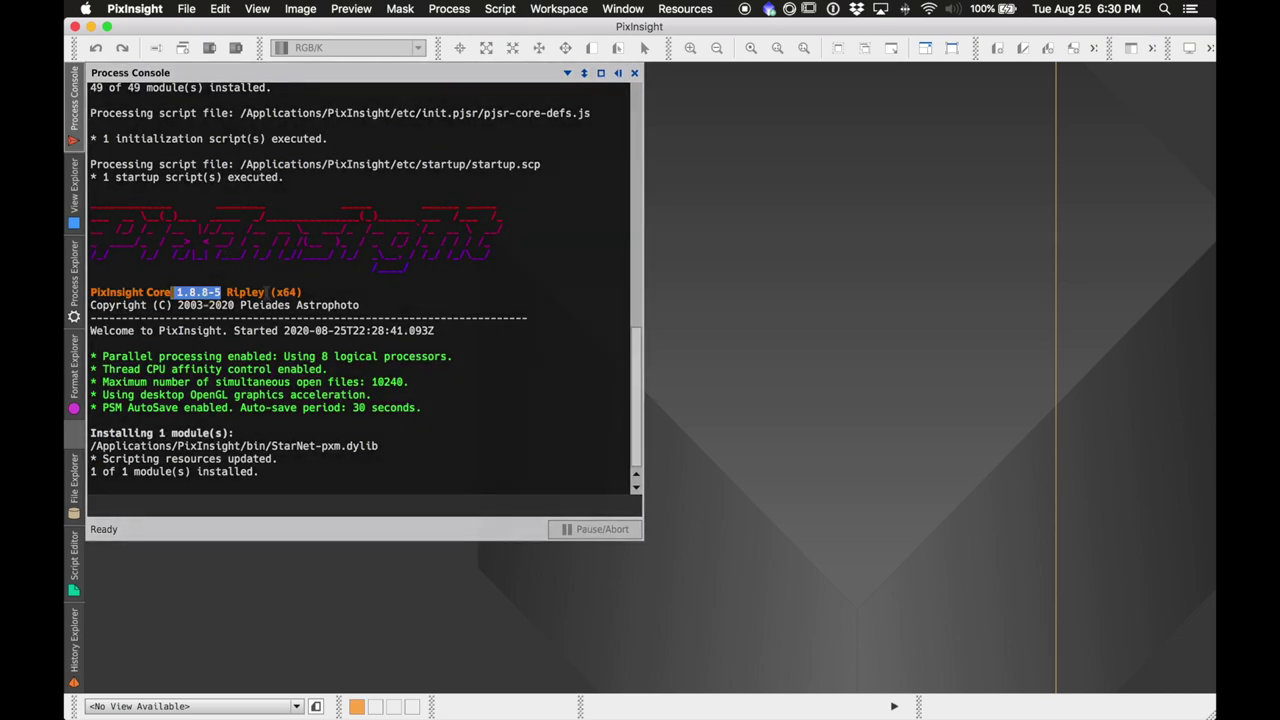
{"action": "left_click", "coordinate": [247, 318]}
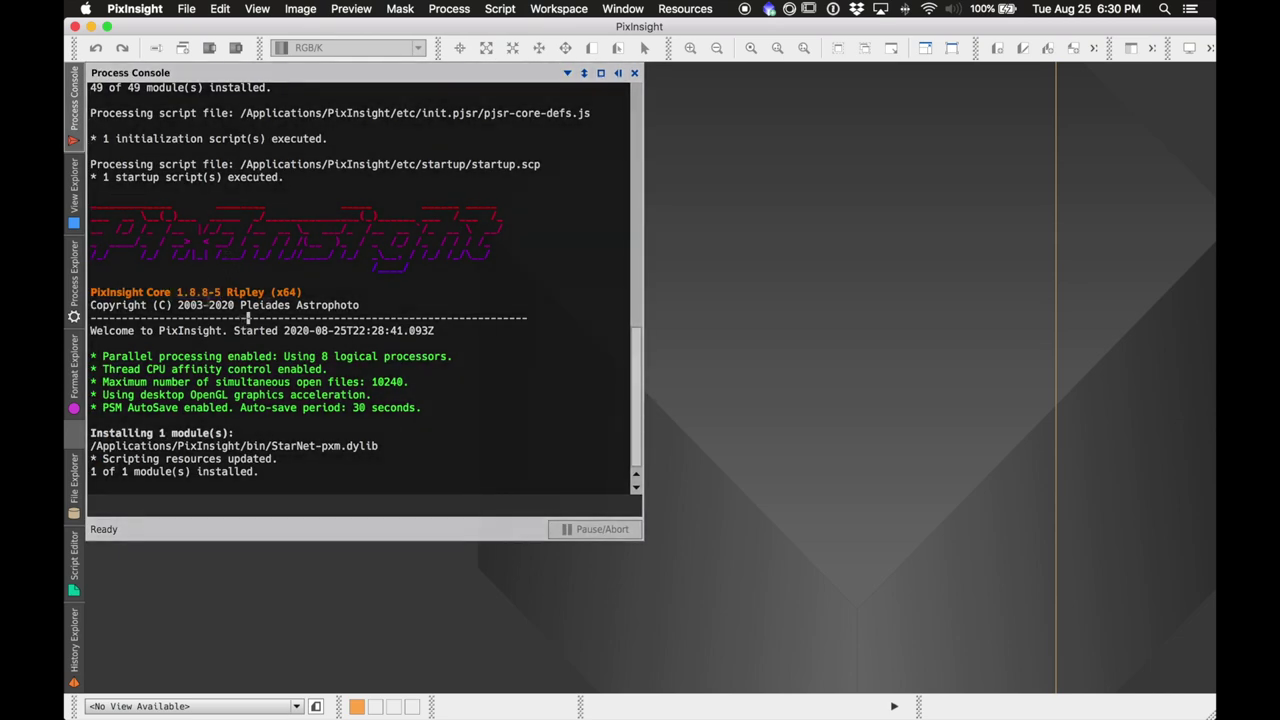
{"action": "left_click_drag", "start_coordinate": [178, 288], "coordinate": [230, 292]}
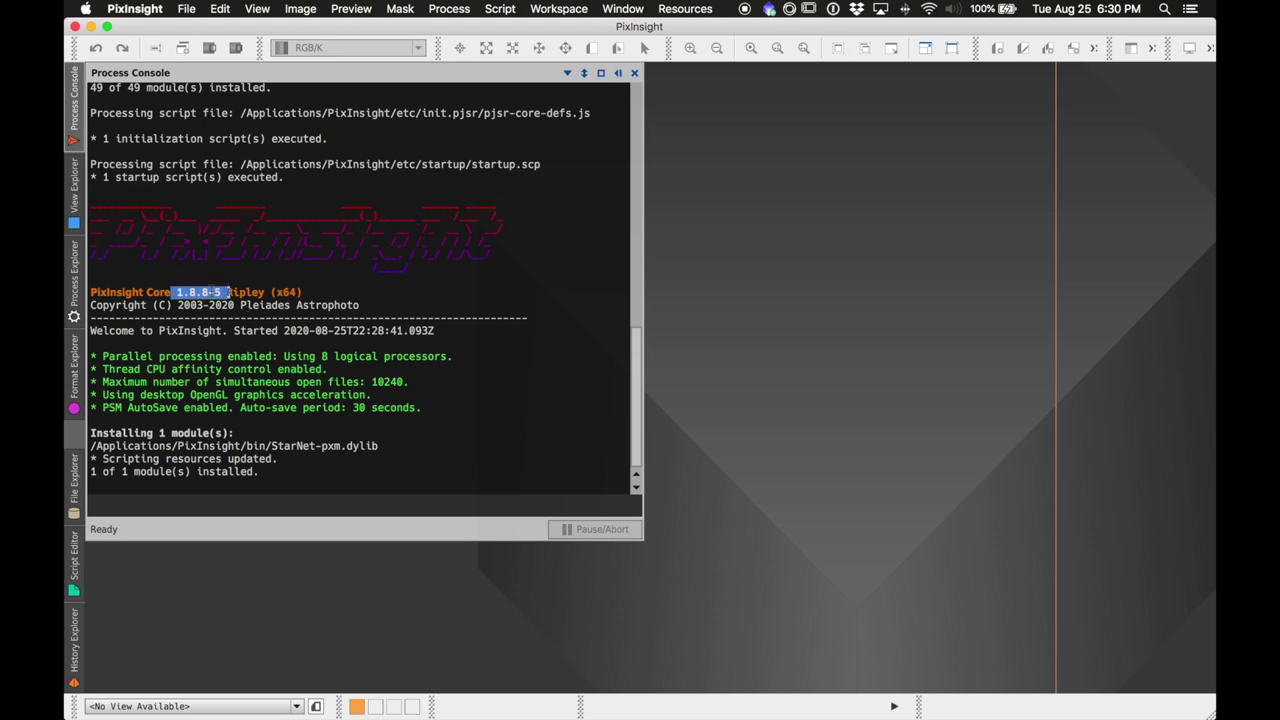
{"action": "key", "text": "Escape"}
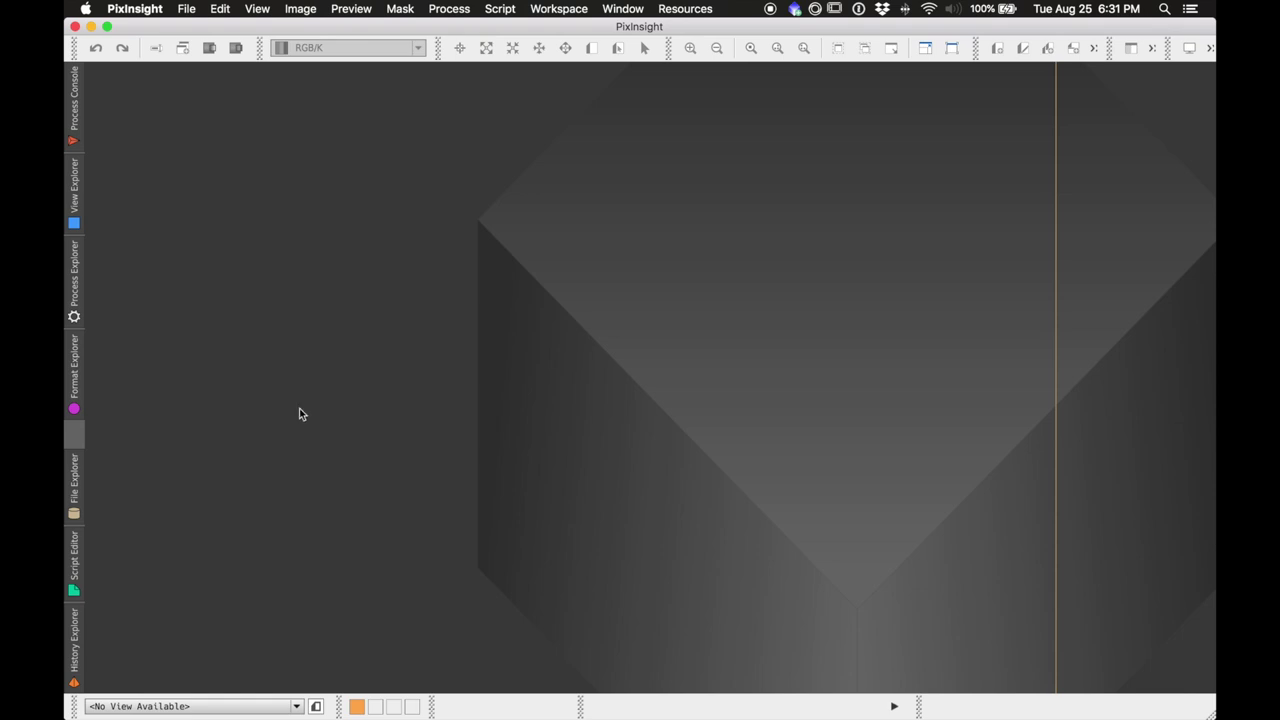
Step: Switch to Safari and search the web for starnet++
{"action": "key", "text": "super+space"}
{"action": "type", "text": "safar"}
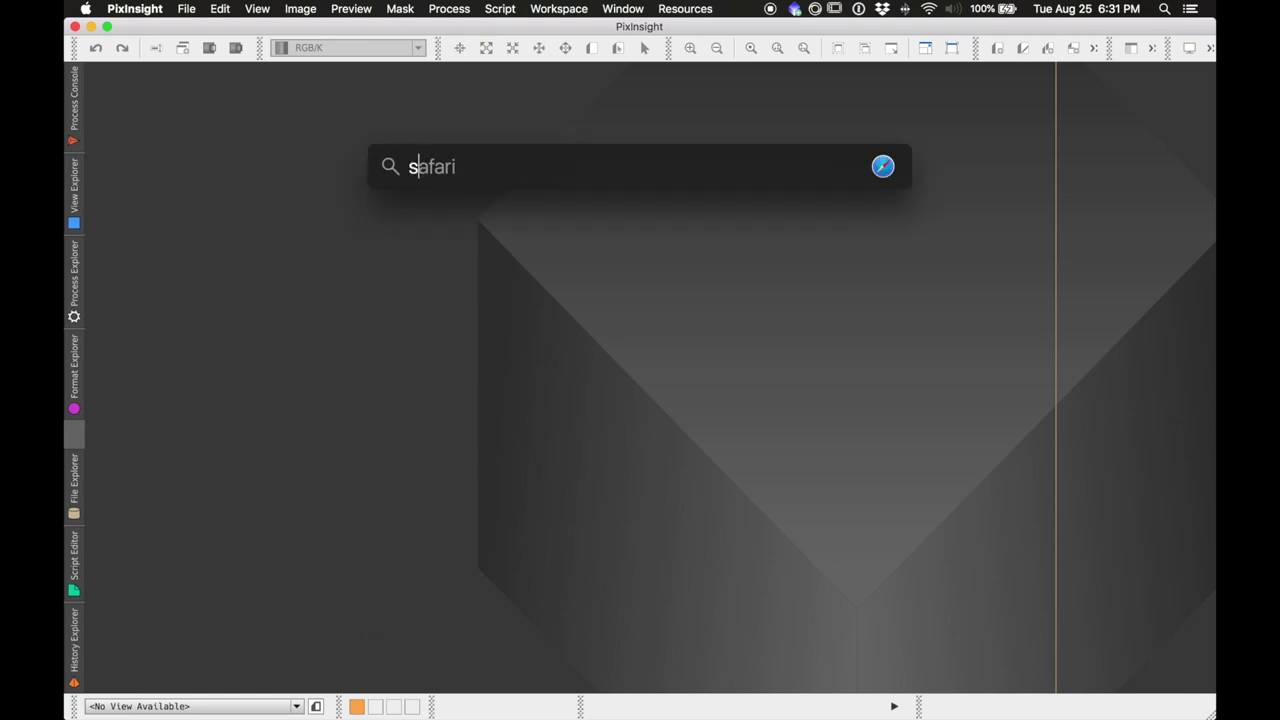
{"action": "key", "text": "Return"}
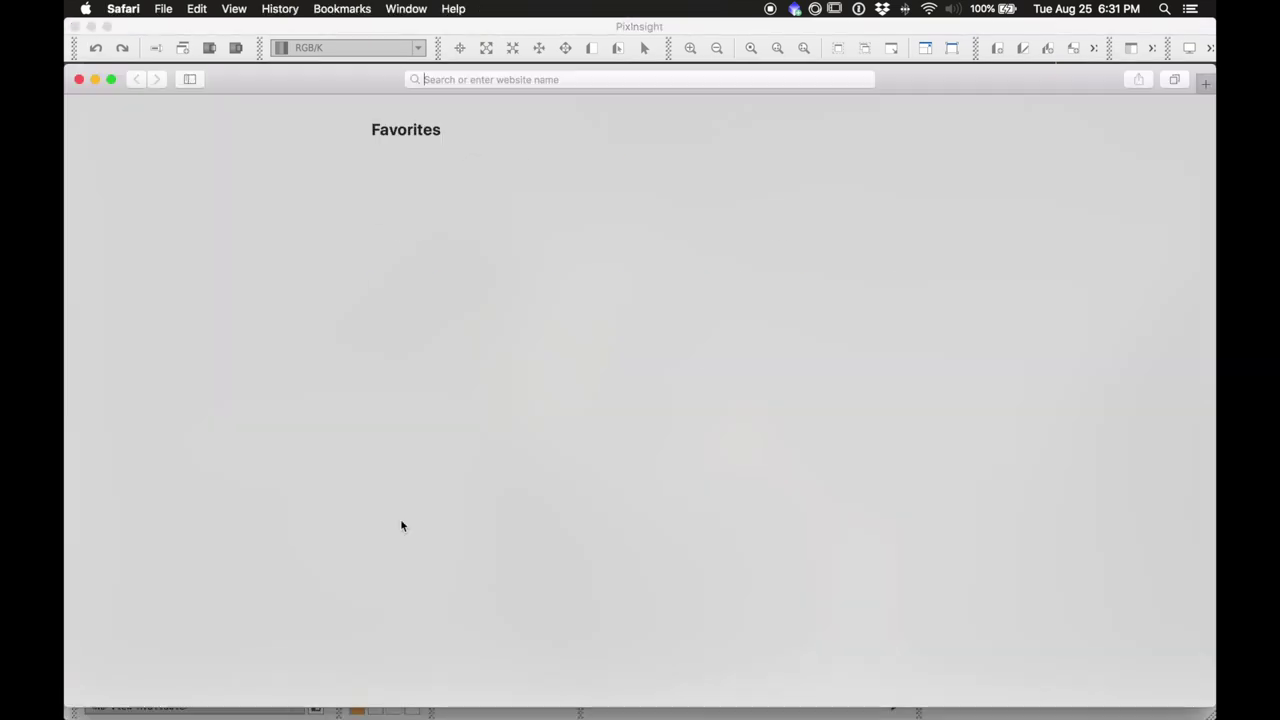
{"action": "type", "text": "starnet++"}
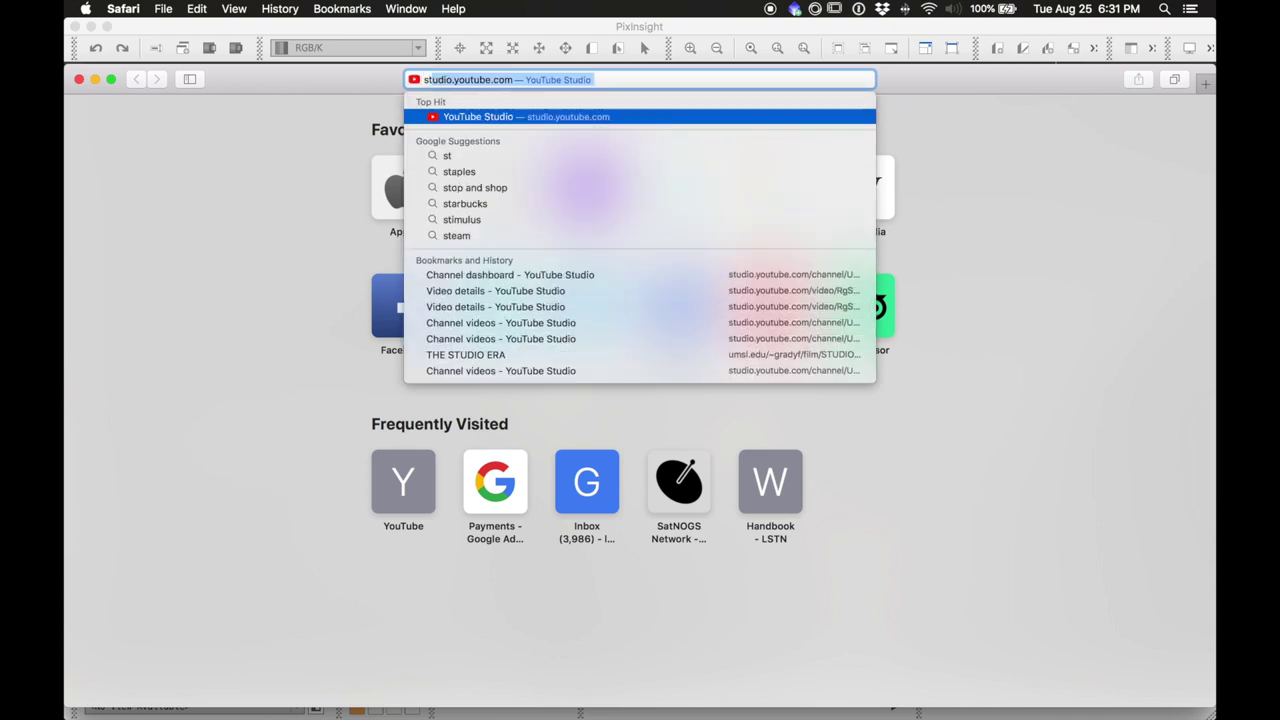
{"action": "key", "text": "Return"}
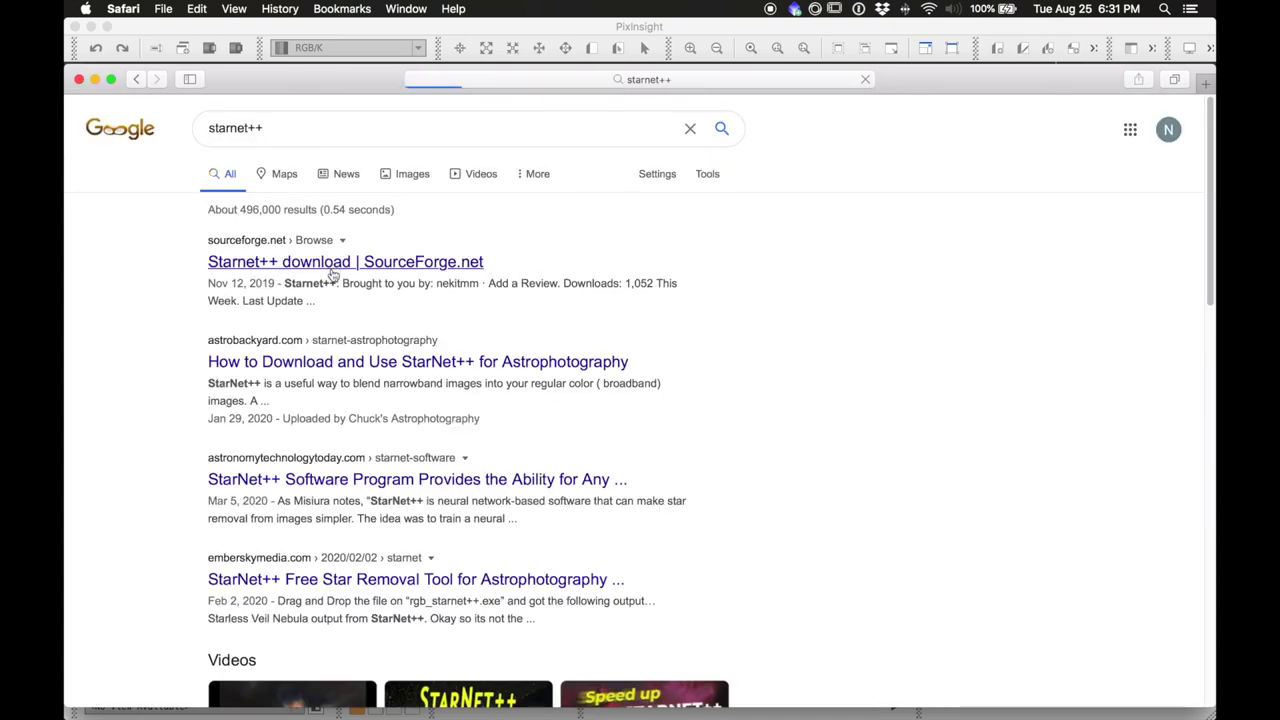
Step: Open the Starnet++ project on SourceForge and show the downloadable files in its PixInsight_module folder
{"action": "left_click", "coordinate": [335, 266]}
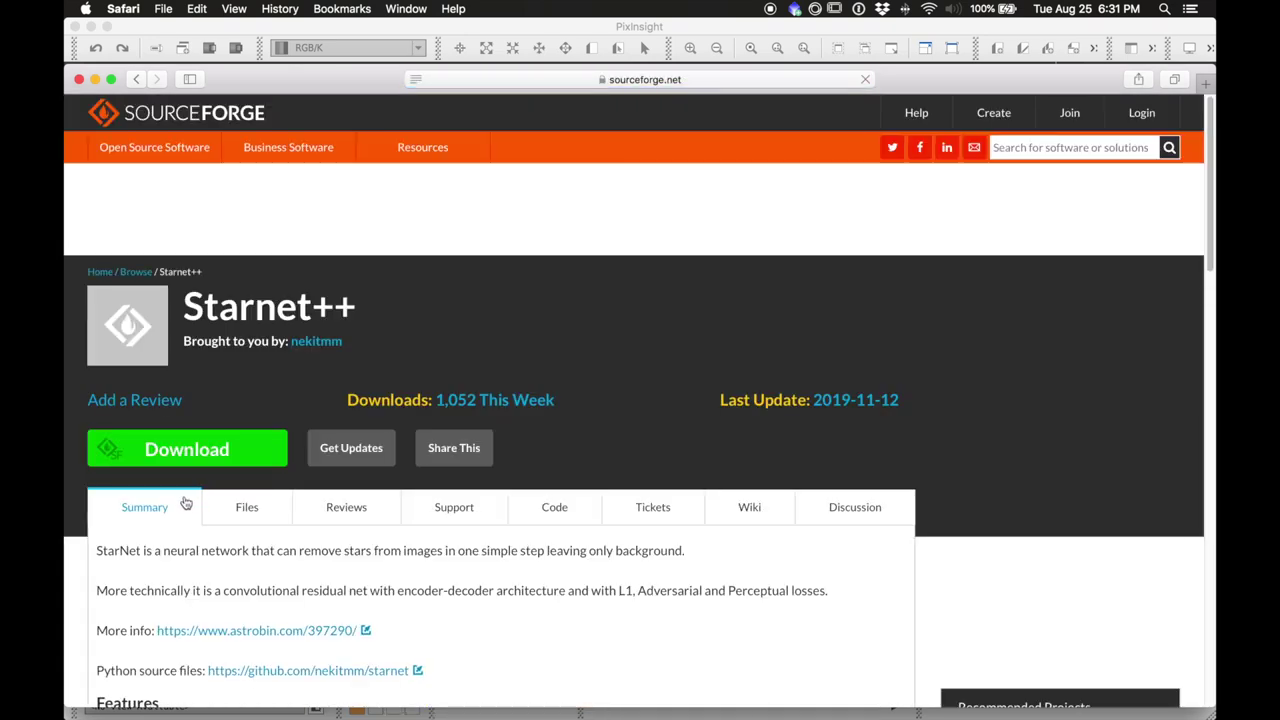
{"action": "left_click", "coordinate": [233, 505]}
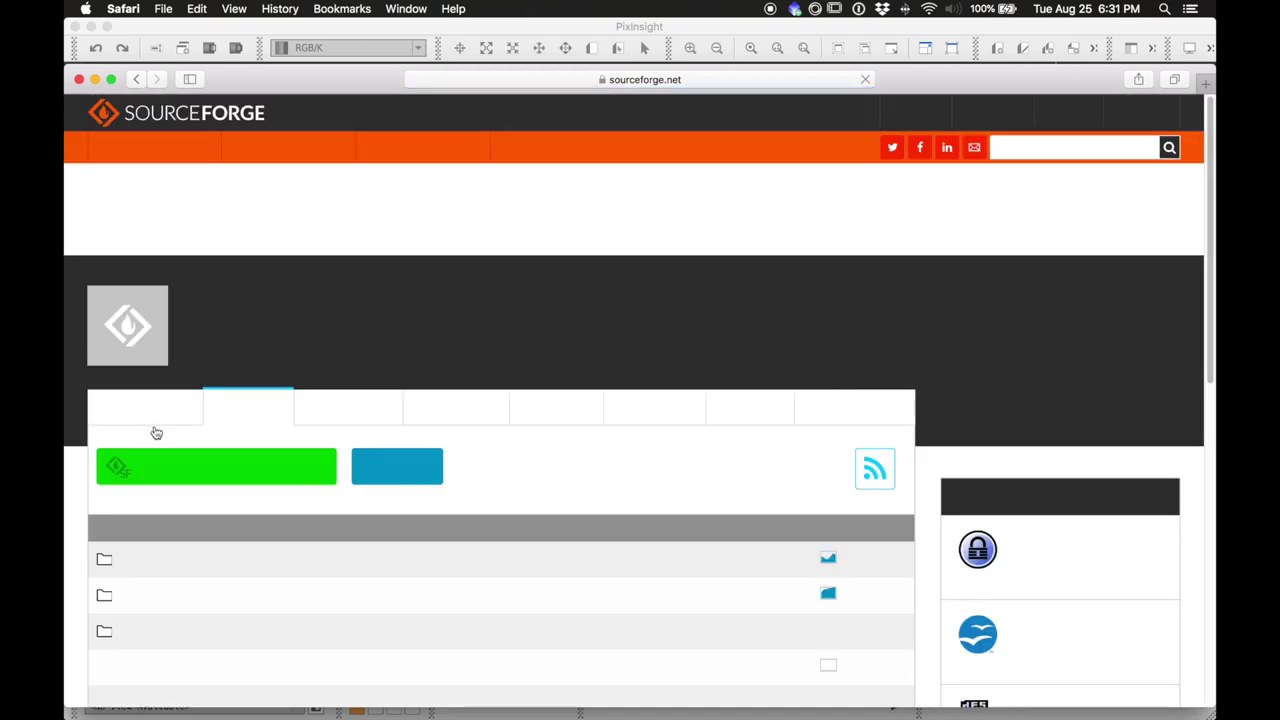
{"action": "left_click", "coordinate": [135, 565]}
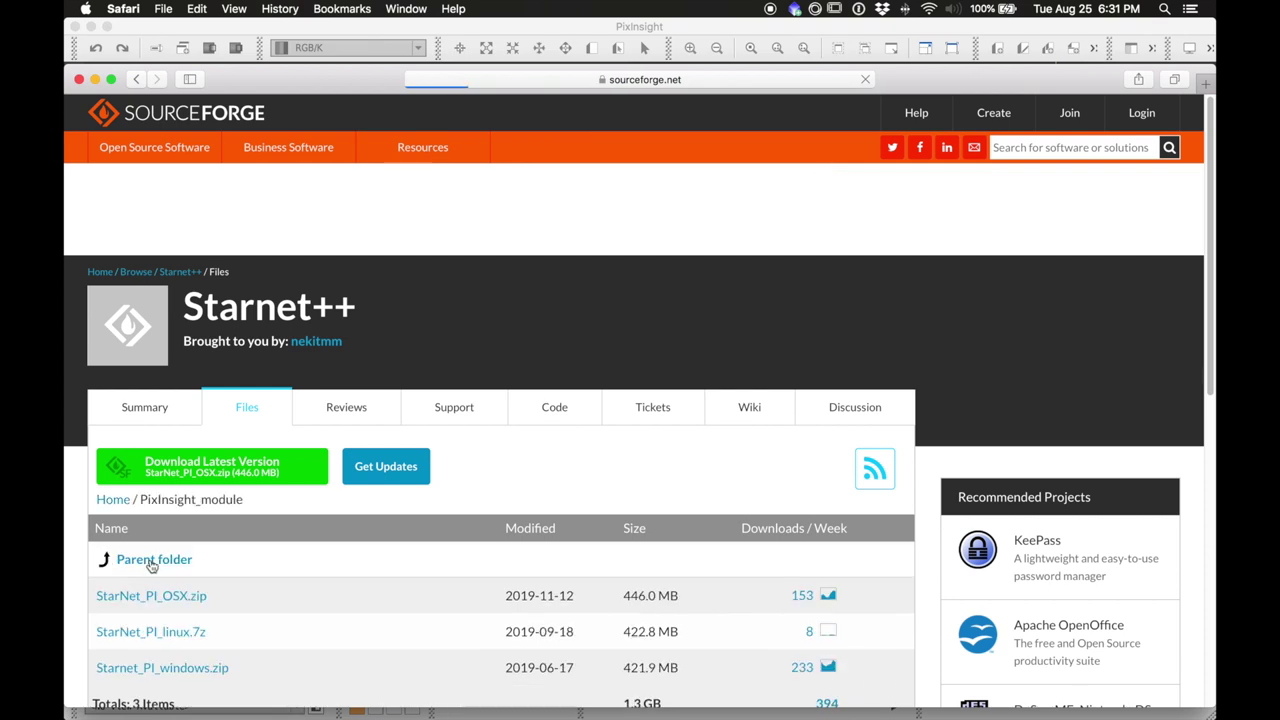
Step: Switch back to PixInsight, view the StarNet++ process dialog among all processes, and close it
{"action": "left_click", "coordinate": [530, 25]}
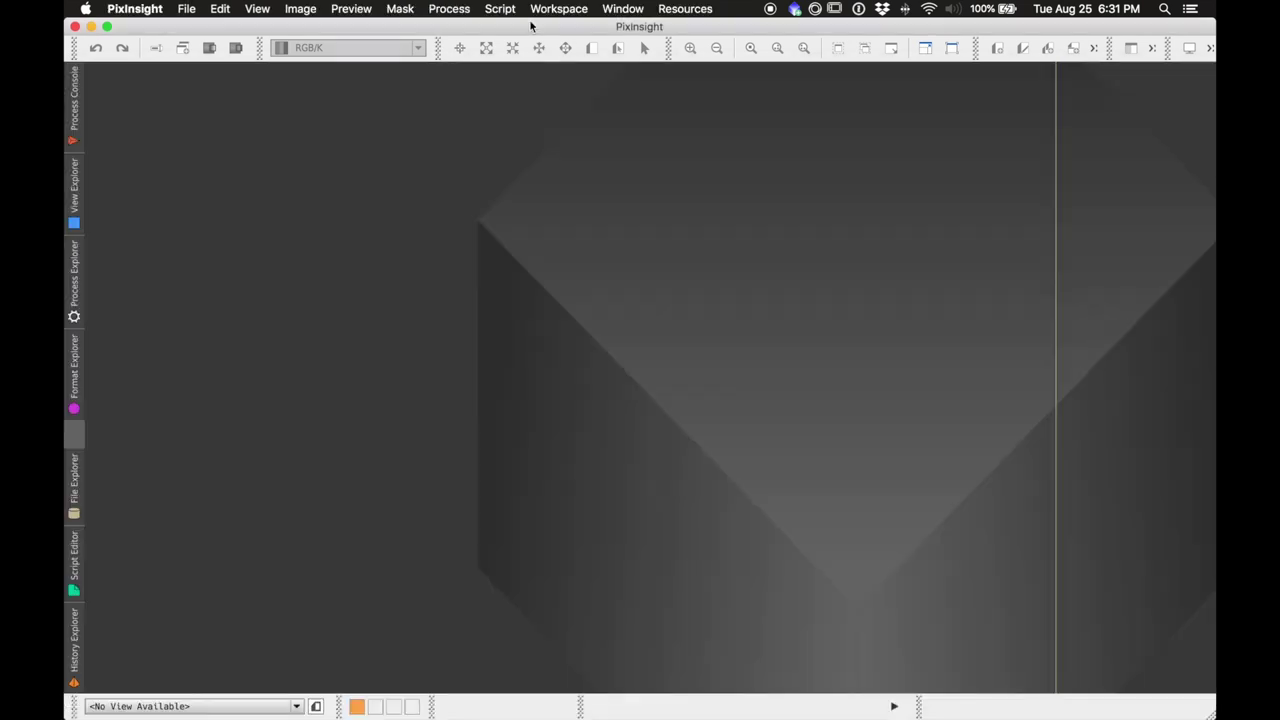
{"action": "left_click", "coordinate": [449, 9]}
{"action": "mouse_move", "coordinate": [458, 30]}
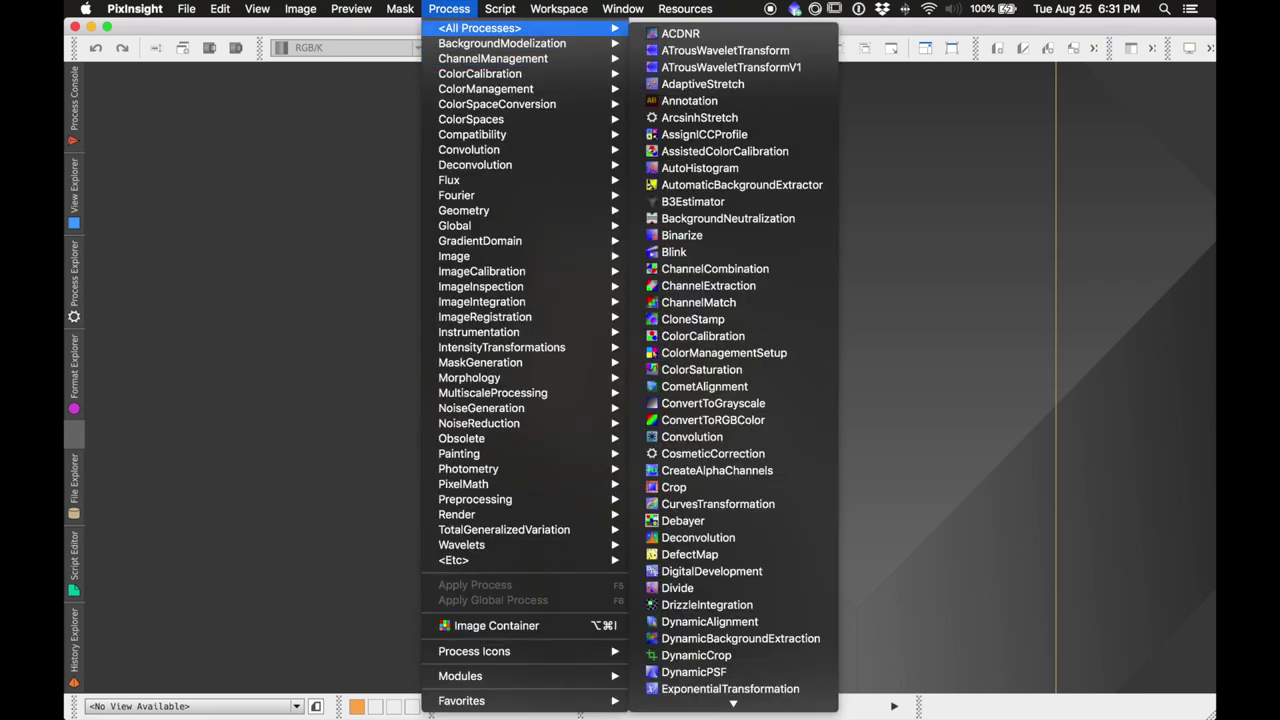
{"action": "scroll", "coordinate": [720, 688], "scroll_direction": "down", "scroll_amount": 10}
{"action": "scroll", "coordinate": [720, 660], "scroll_direction": "down", "scroll_amount": 10}
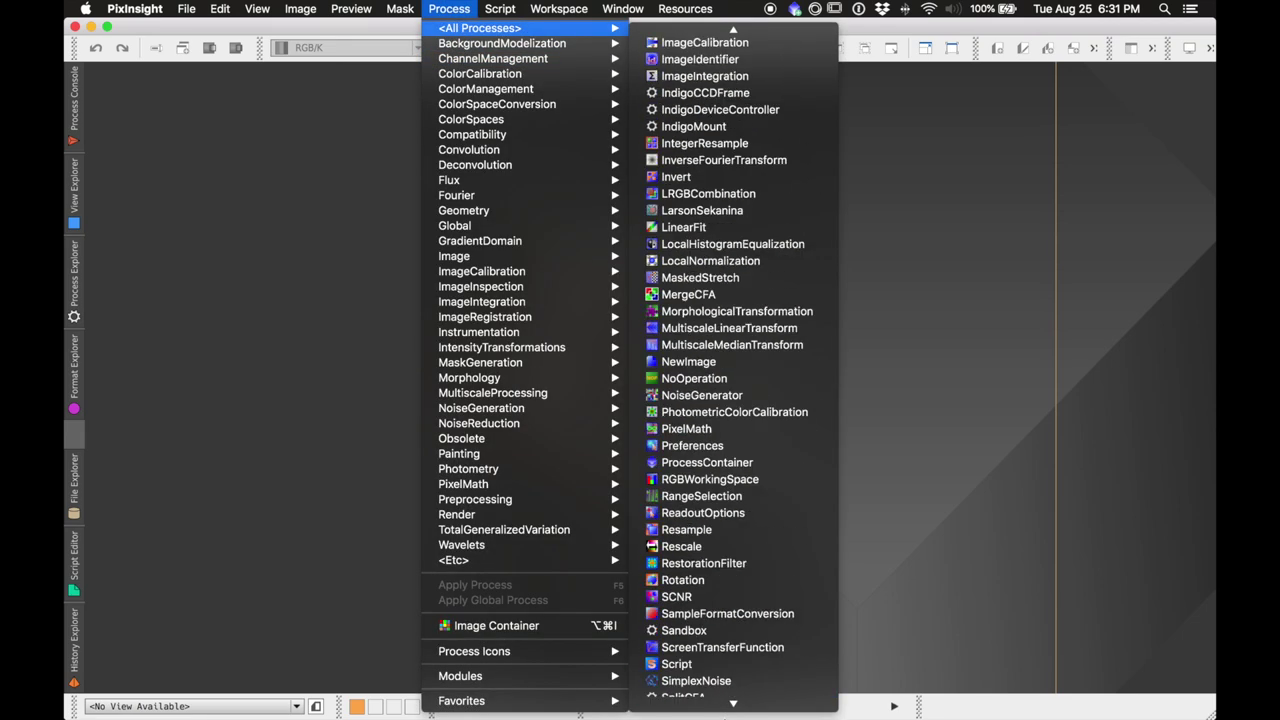
{"action": "left_click", "coordinate": [682, 616]}
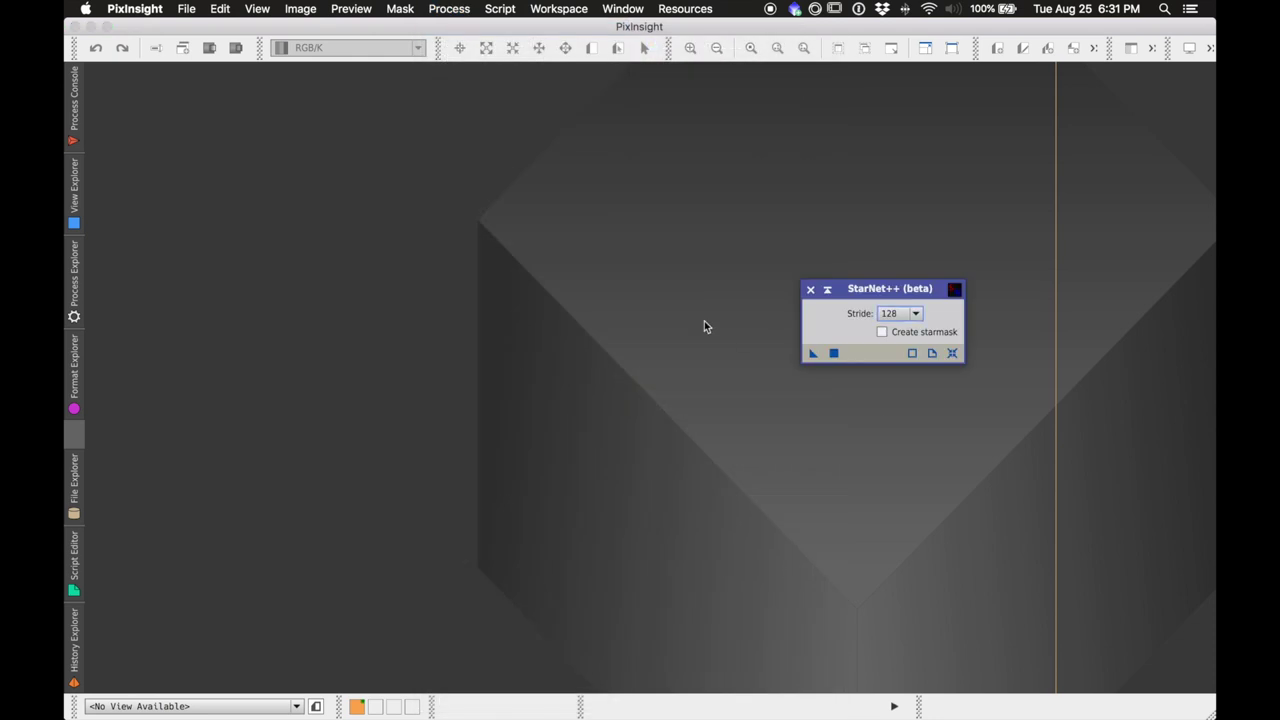
{"action": "left_click", "coordinate": [810, 289]}
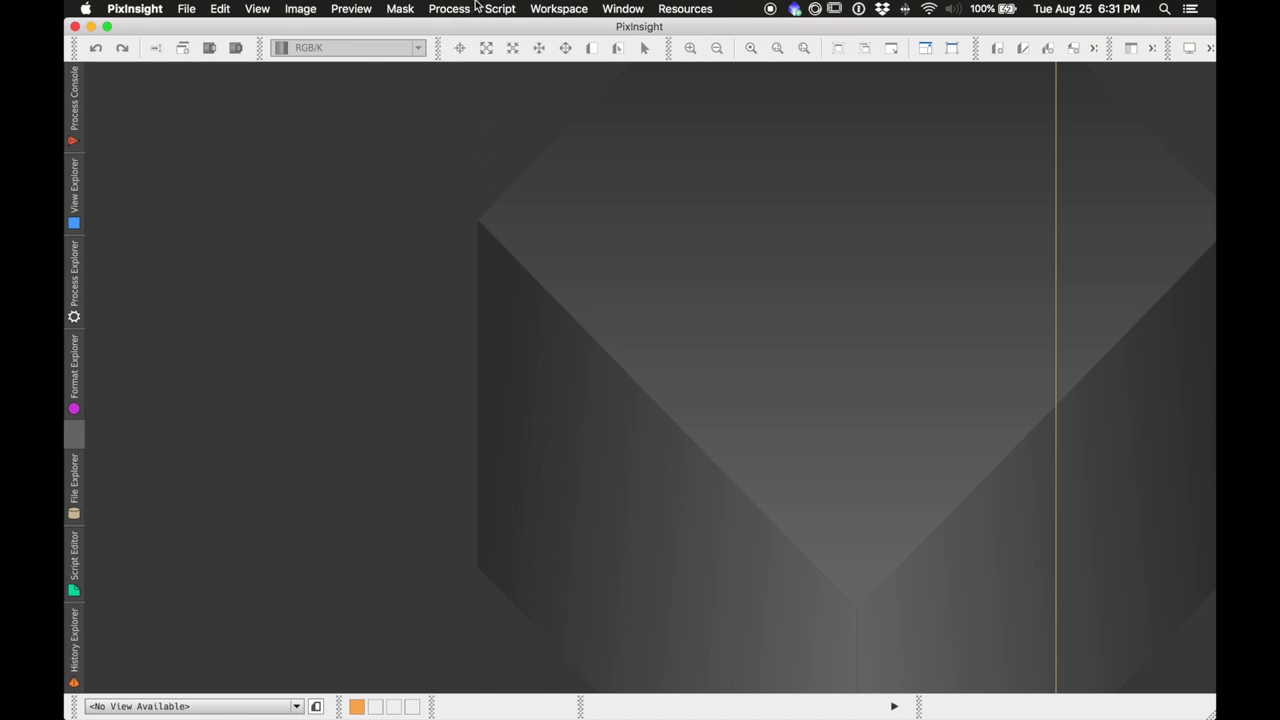
Step: Open the BatchPreprocessing script and look through its bias, darks, flats and lights settings
{"action": "left_click", "coordinate": [506, 8]}
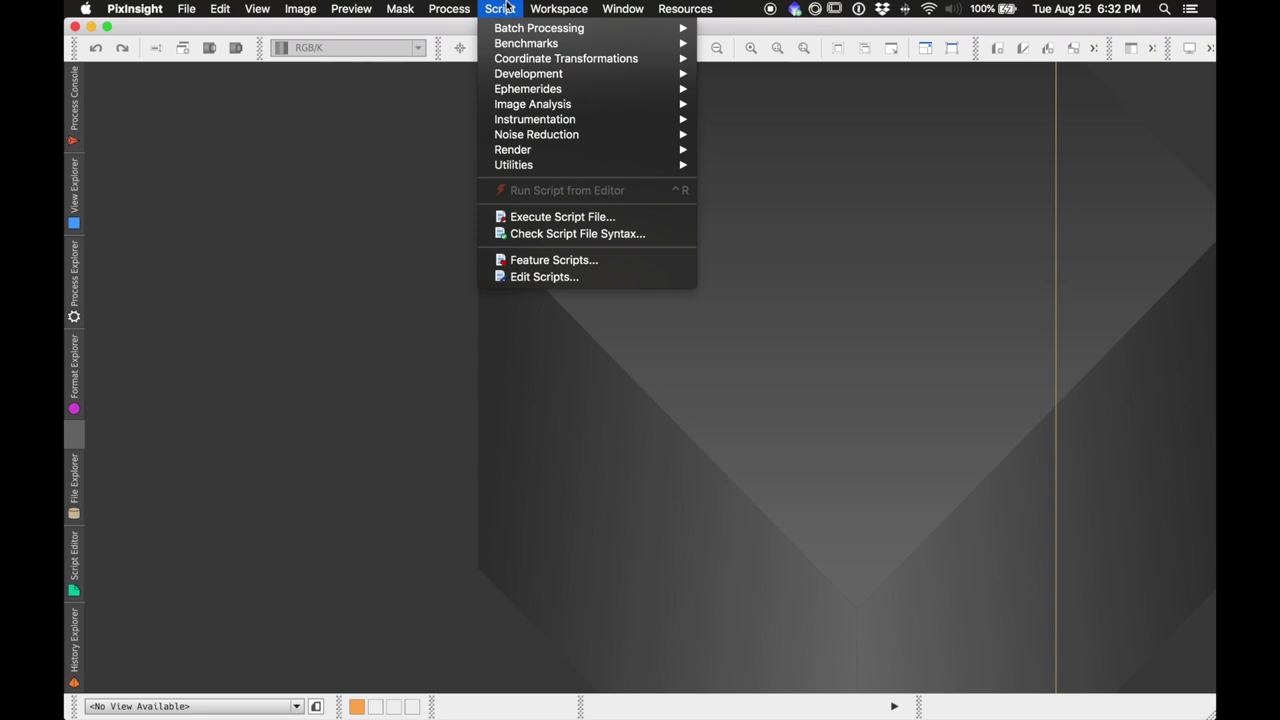
{"action": "mouse_move", "coordinate": [527, 31]}
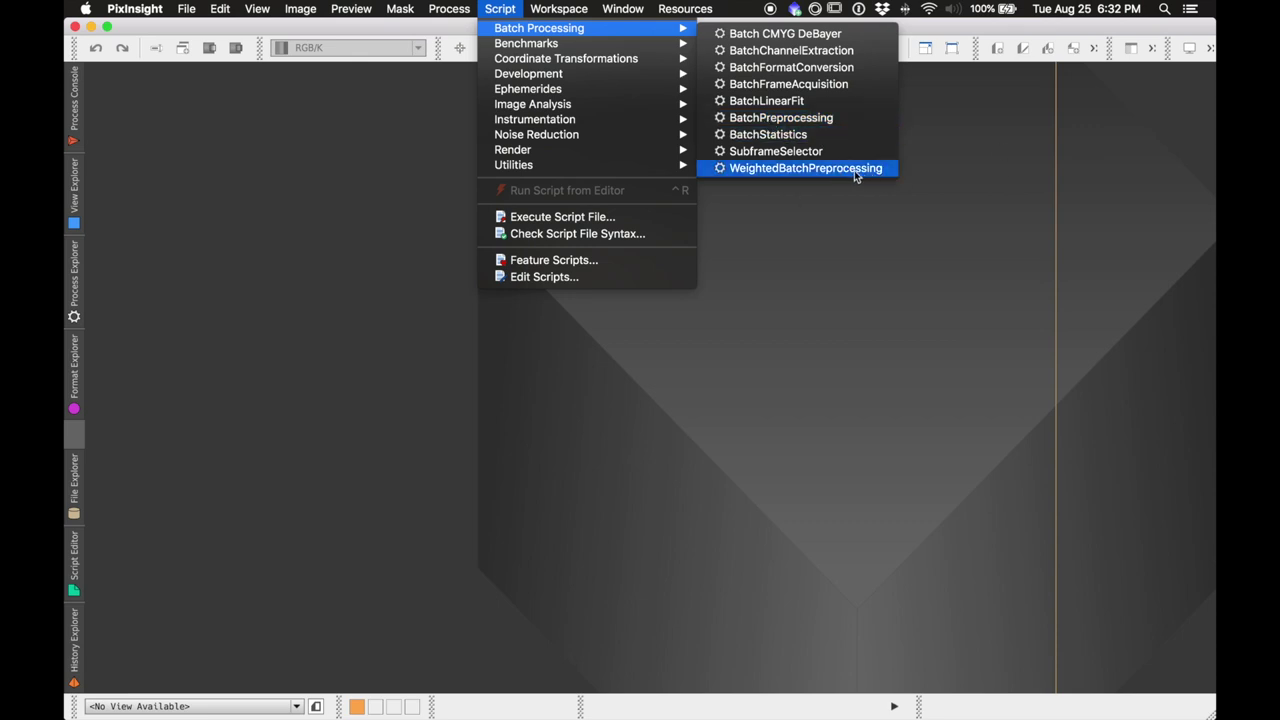
{"action": "left_click", "coordinate": [795, 122]}
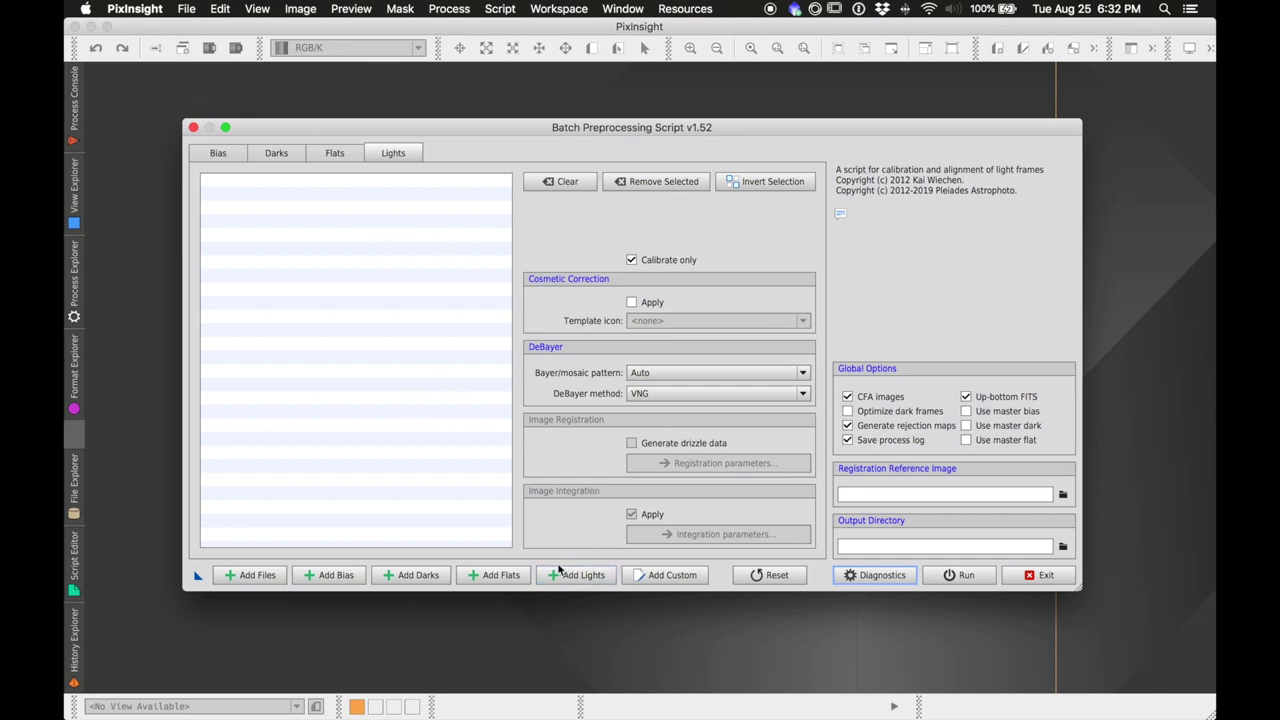
{"action": "left_click", "coordinate": [328, 155]}
{"action": "left_click", "coordinate": [277, 155]}
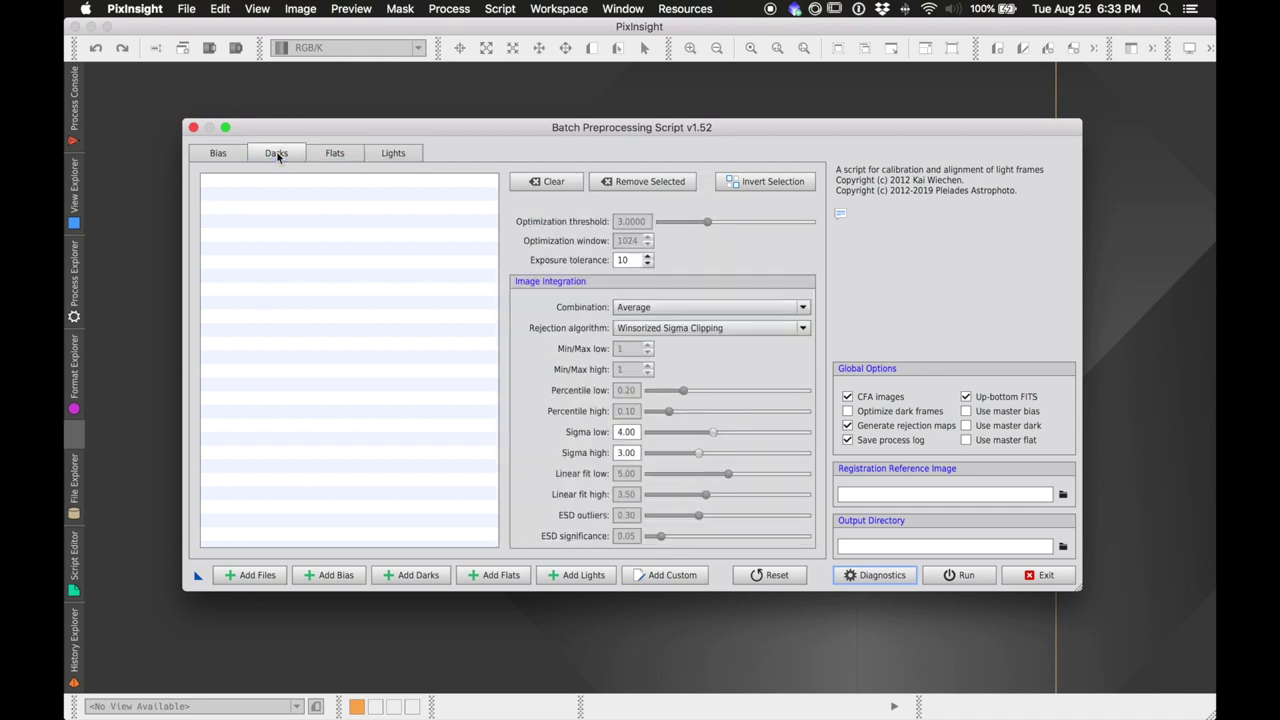
{"action": "left_click", "coordinate": [218, 155]}
{"action": "left_click", "coordinate": [276, 155]}
{"action": "left_click", "coordinate": [334, 155]}
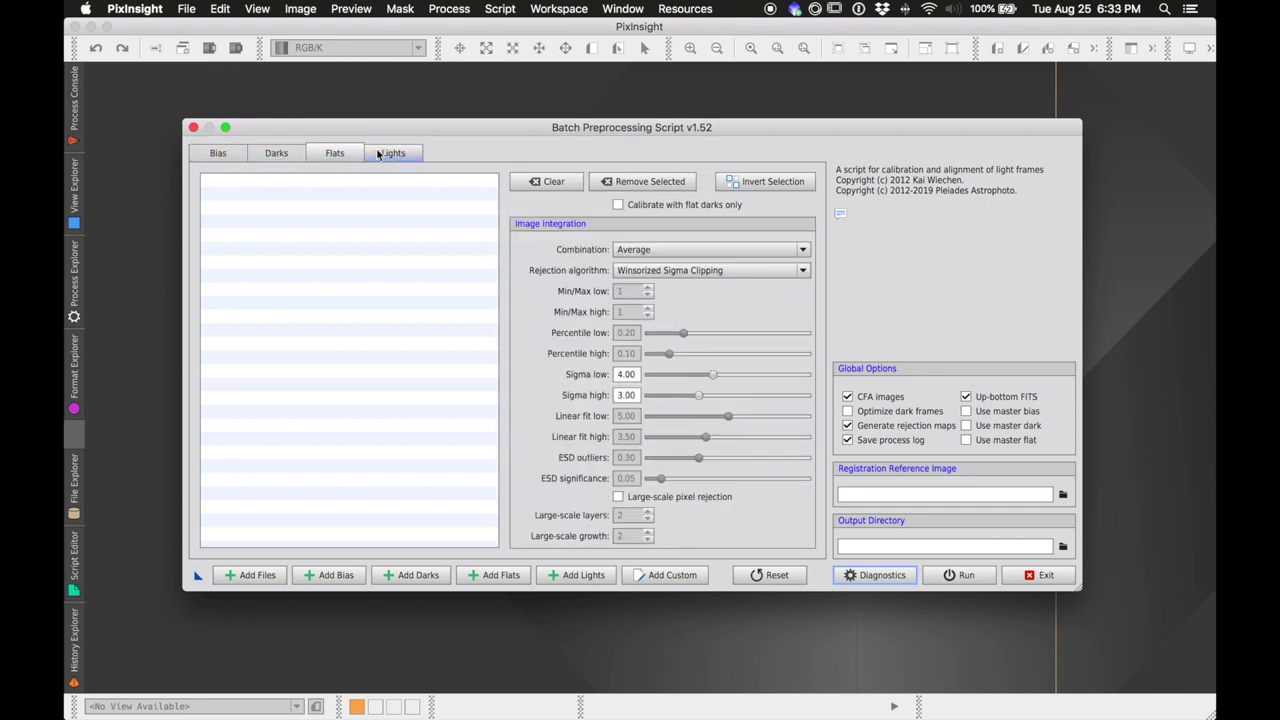
{"action": "left_click", "coordinate": [380, 154]}
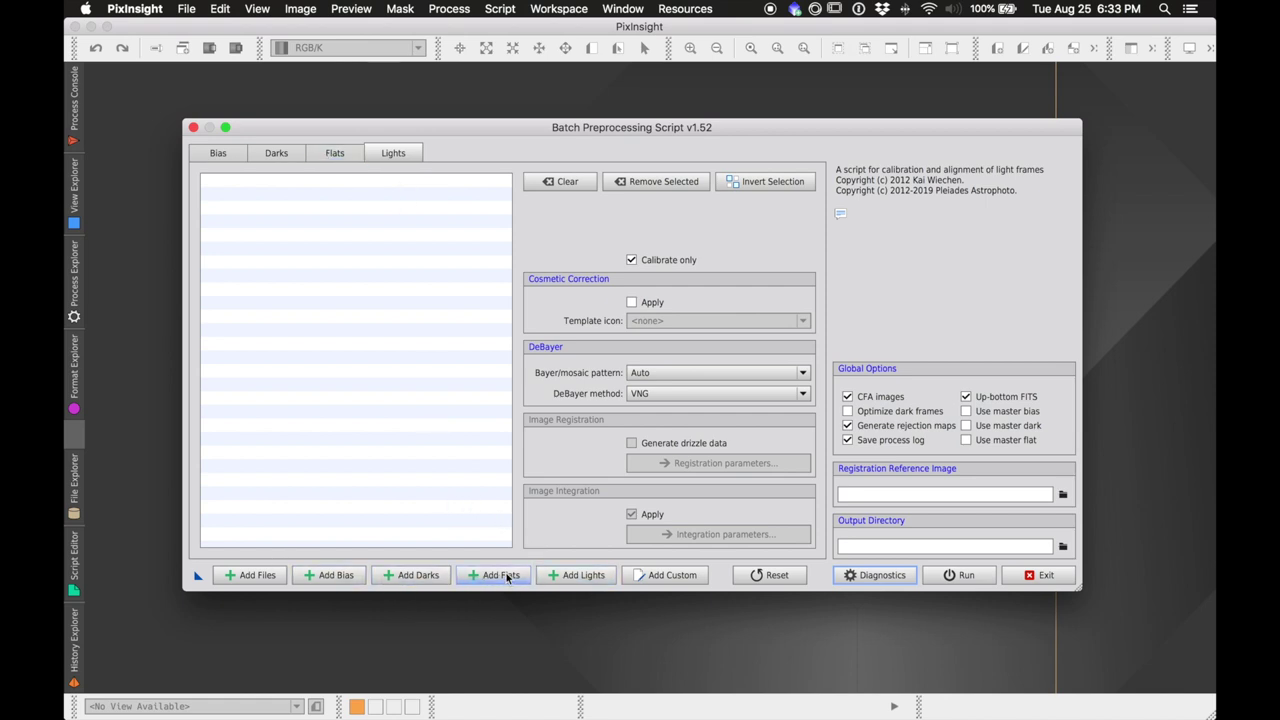
Step: Add the light frames IMG_0831.CR2 through IMG_1112.CR2 from the lights folder inside the Desktop's lagoon folder
{"action": "left_click", "coordinate": [575, 575]}
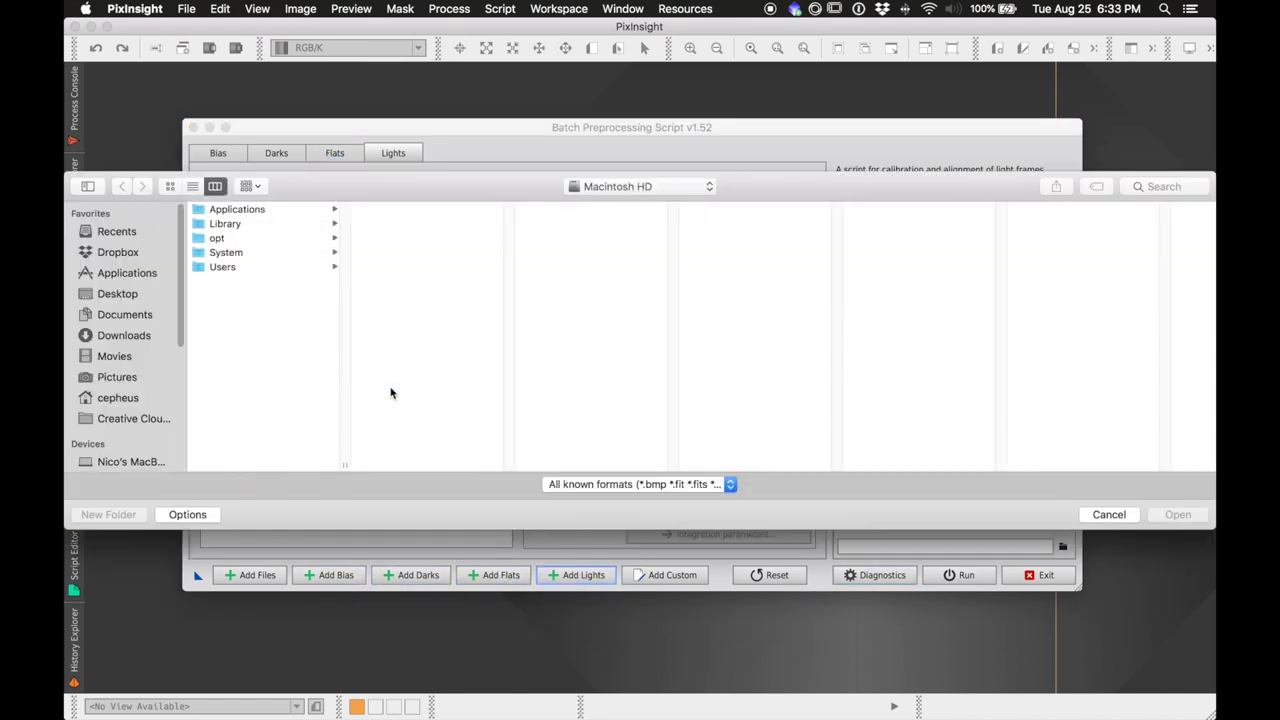
{"action": "left_click", "coordinate": [124, 295]}
{"action": "left_click", "coordinate": [262, 210]}
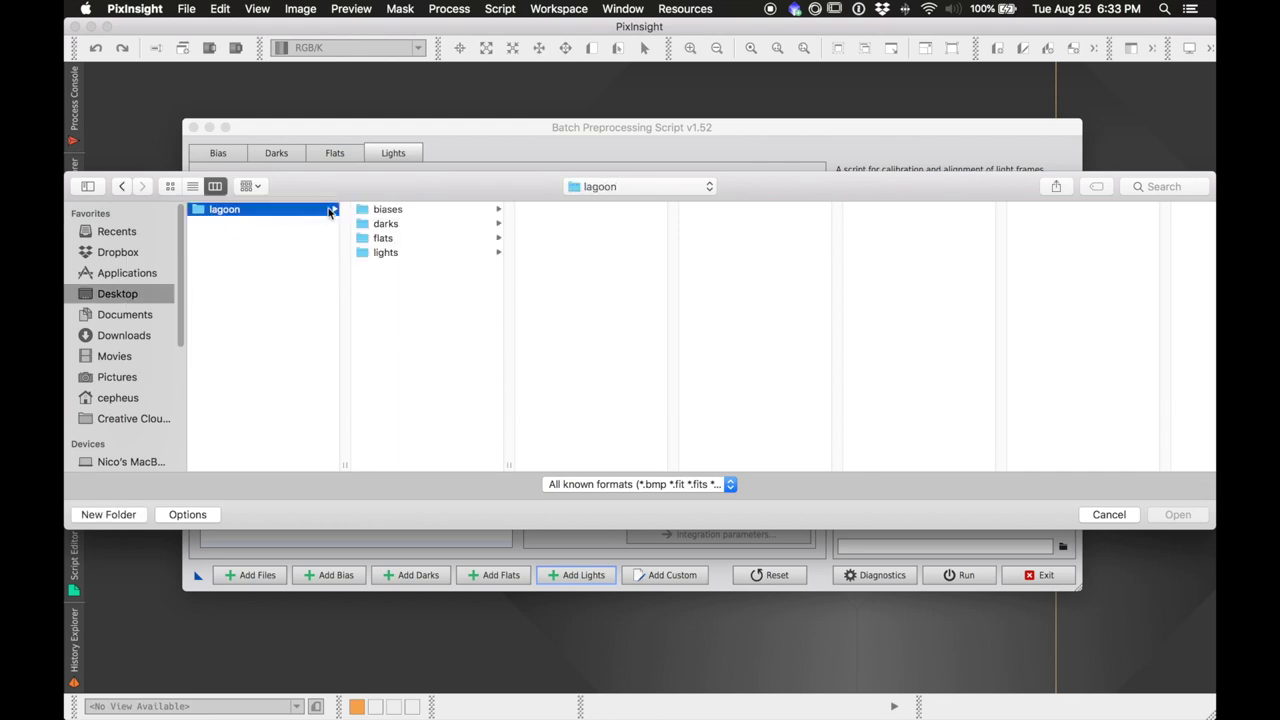
{"action": "left_click", "coordinate": [390, 253]}
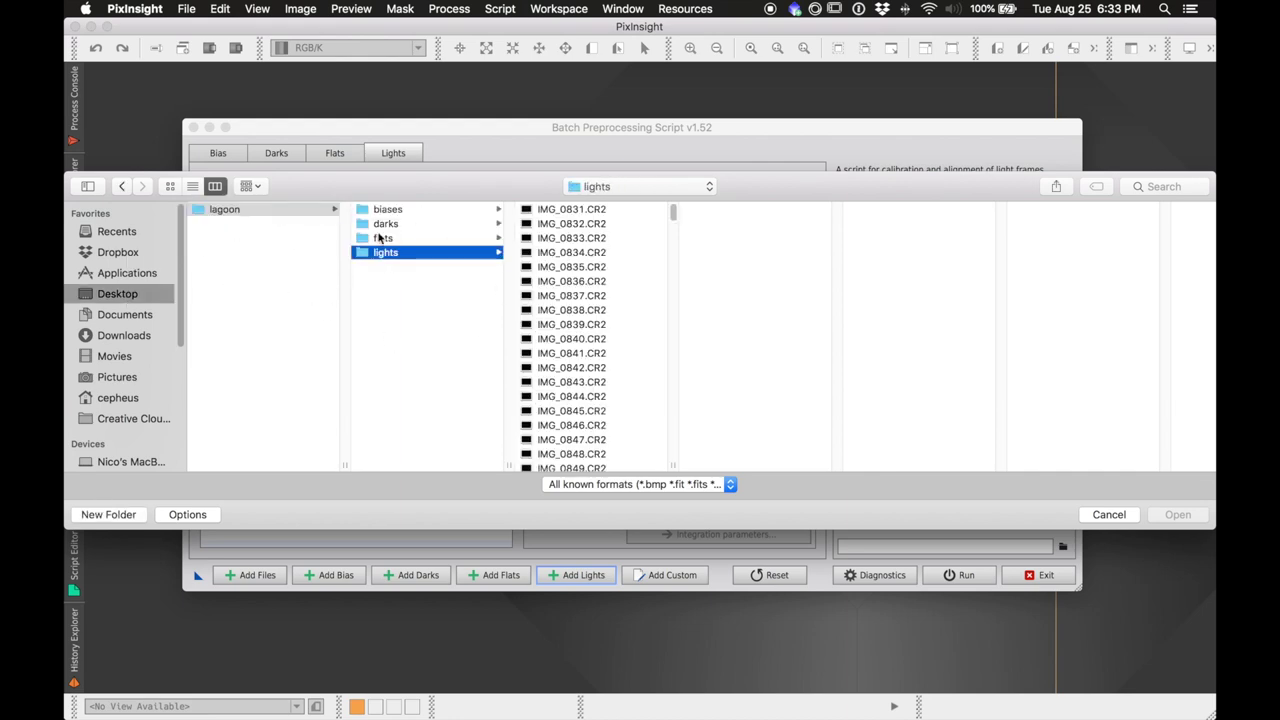
{"action": "left_click", "coordinate": [567, 212]}
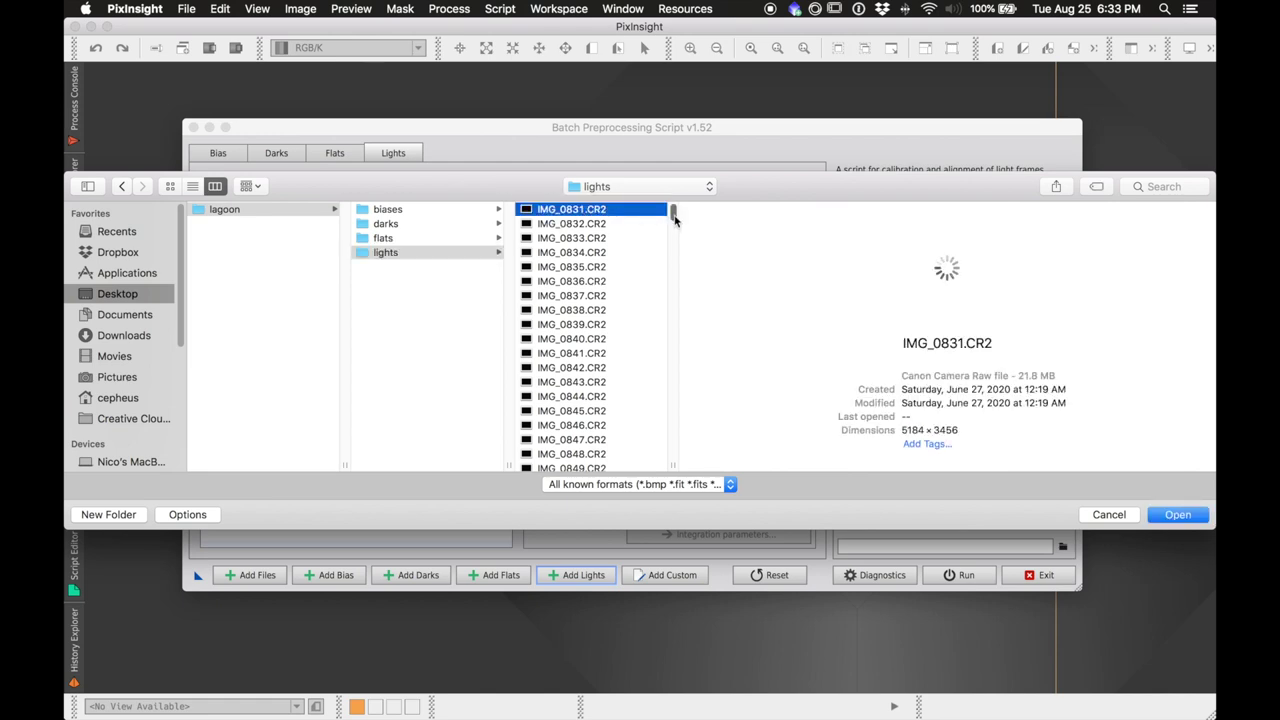
{"action": "scroll", "coordinate": [676, 216], "scroll_direction": "down", "scroll_amount": 2}
{"action": "scroll", "coordinate": [680, 348], "scroll_direction": "down", "scroll_amount": 20}
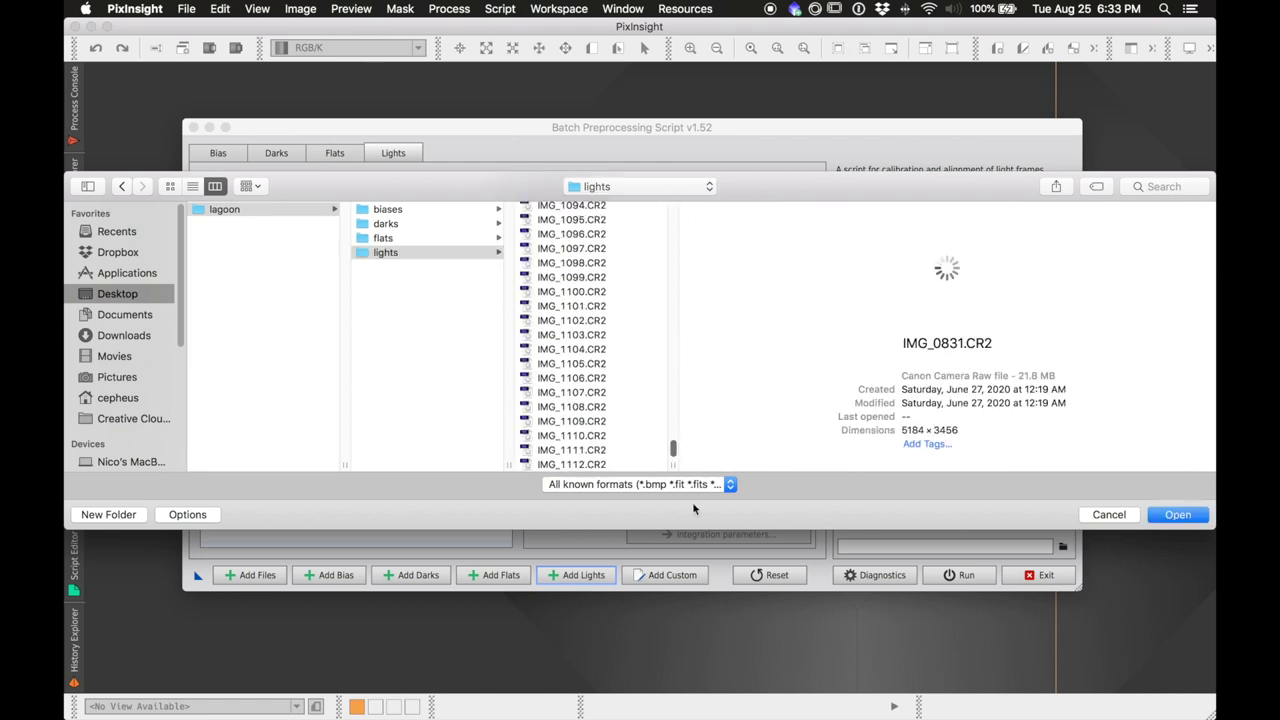
{"action": "left_click", "coordinate": [600, 464], "text": "shift"}
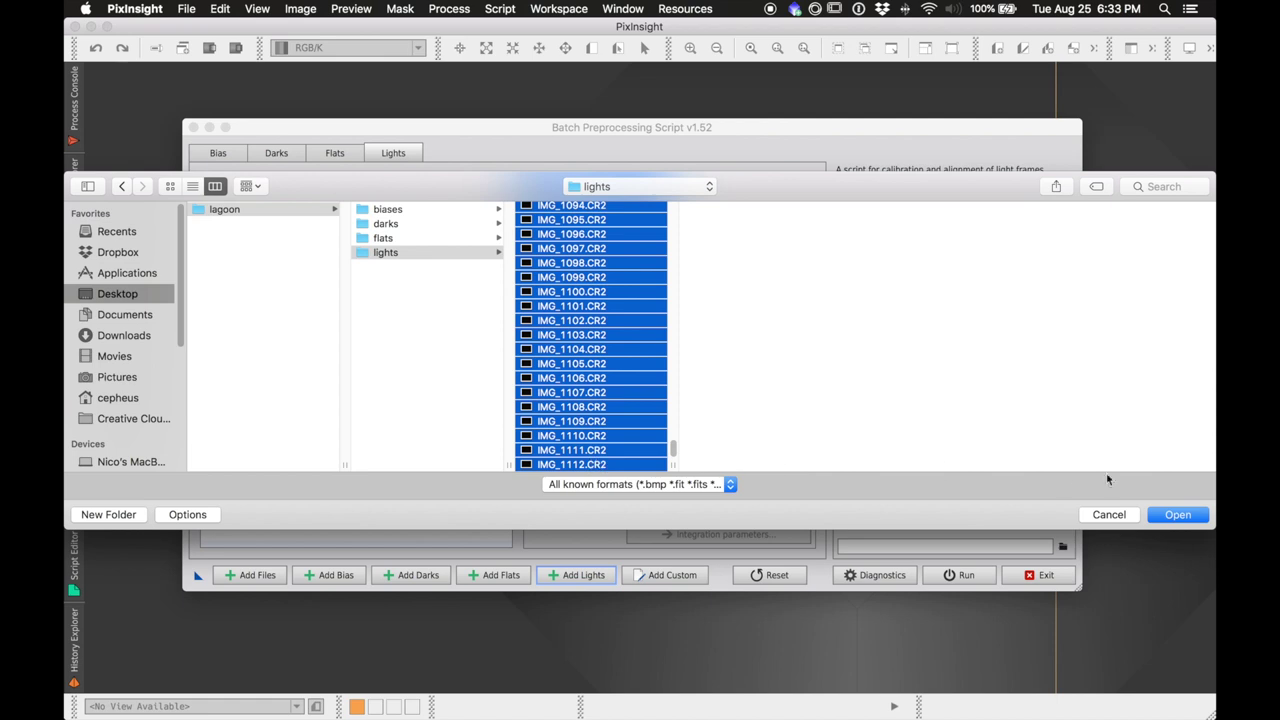
{"action": "left_click", "coordinate": [1181, 520]}
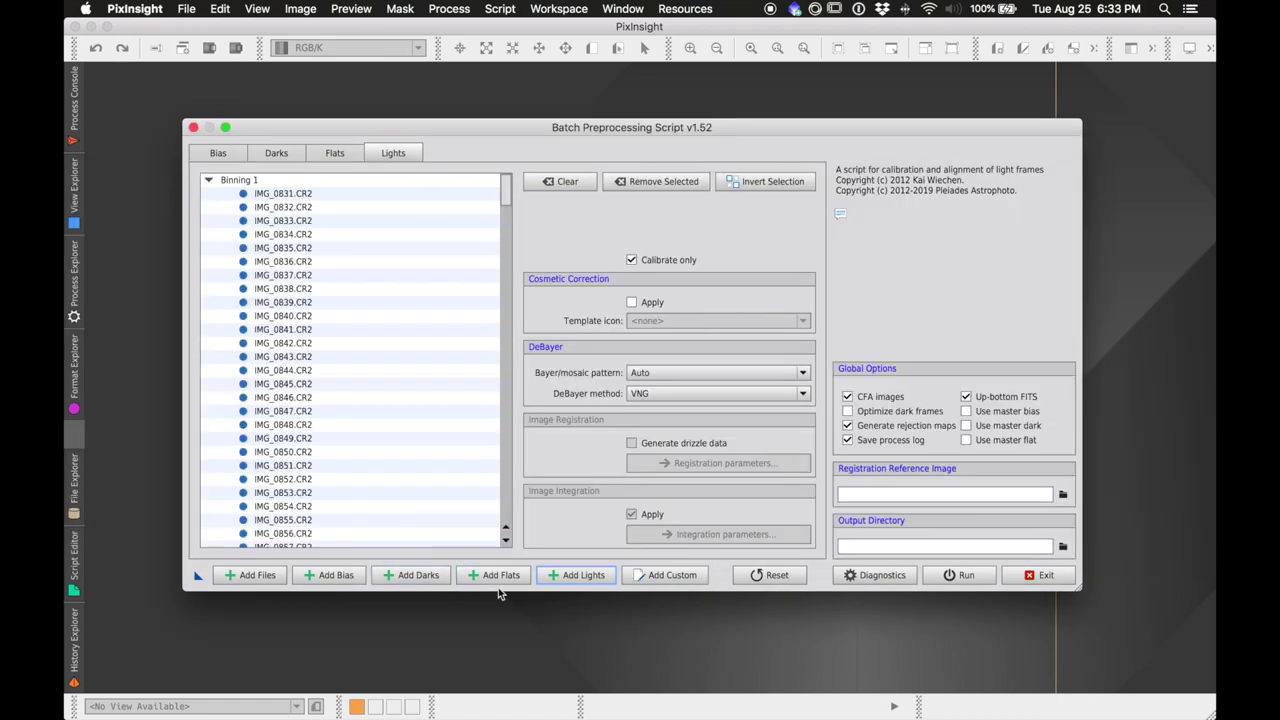
Step: Add the flat frames IMG_1437.CR2 through IMG_1465.CR2 from the lagoon folder's flats subfolder
{"action": "left_click", "coordinate": [500, 578]}
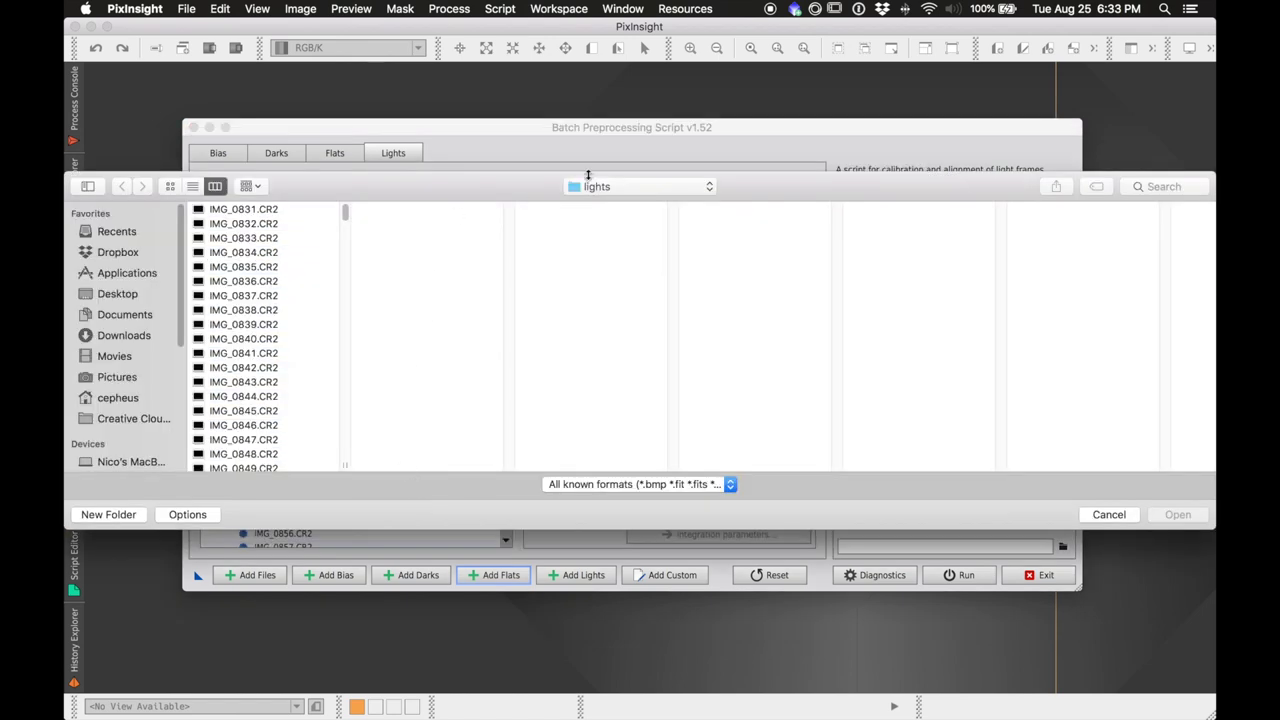
{"action": "left_click", "coordinate": [612, 189]}
{"action": "left_click", "coordinate": [610, 204]}
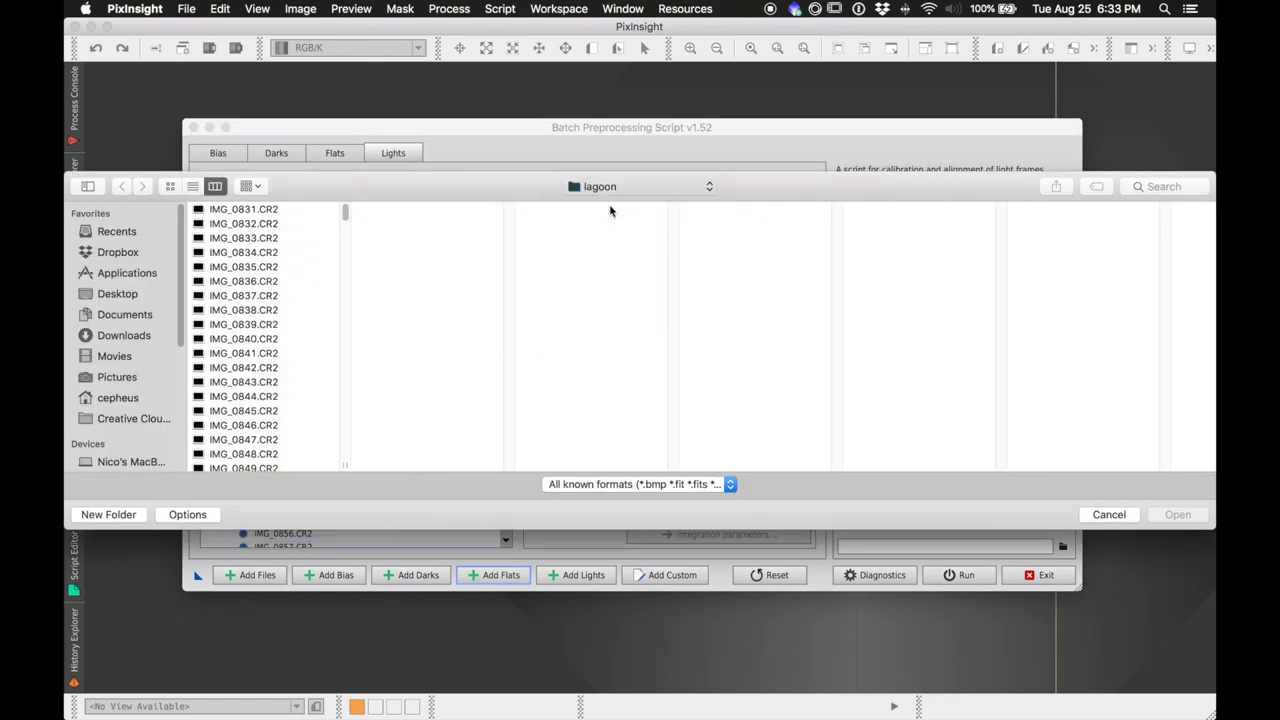
{"action": "left_click", "coordinate": [384, 240]}
{"action": "left_click", "coordinate": [580, 211]}
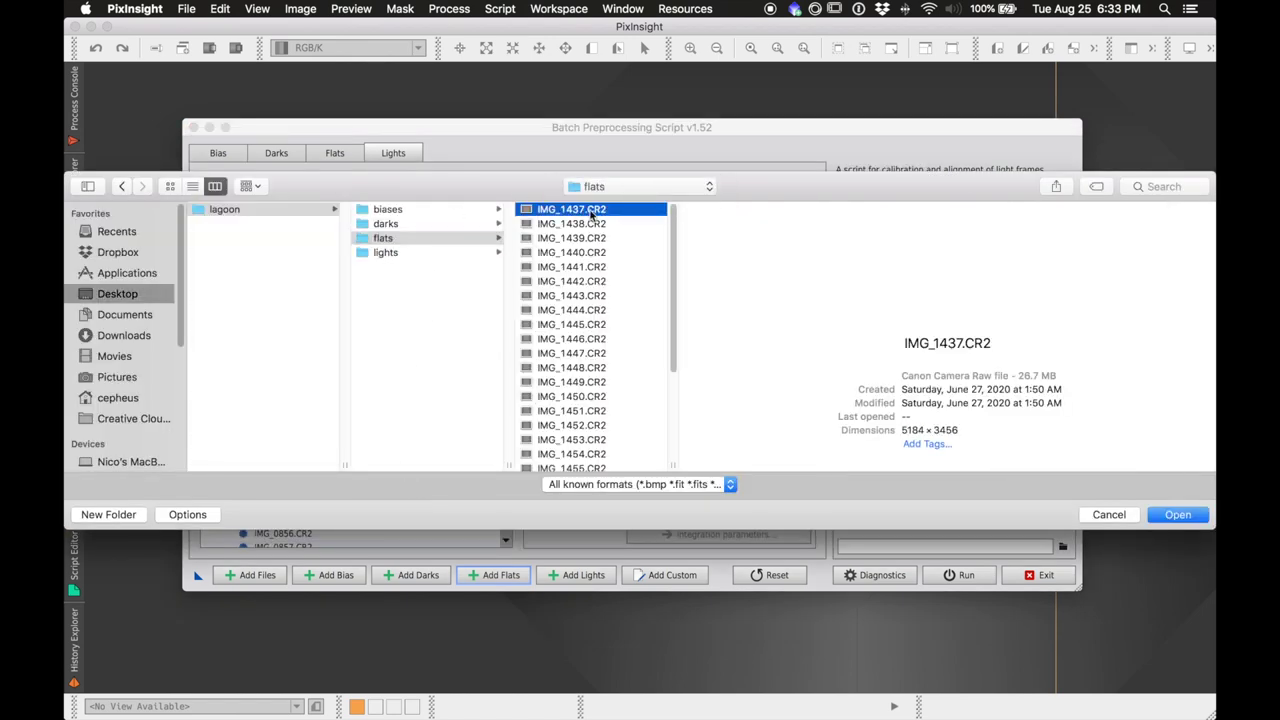
{"action": "left_click_drag", "start_coordinate": [672, 207], "coordinate": [632, 470]}
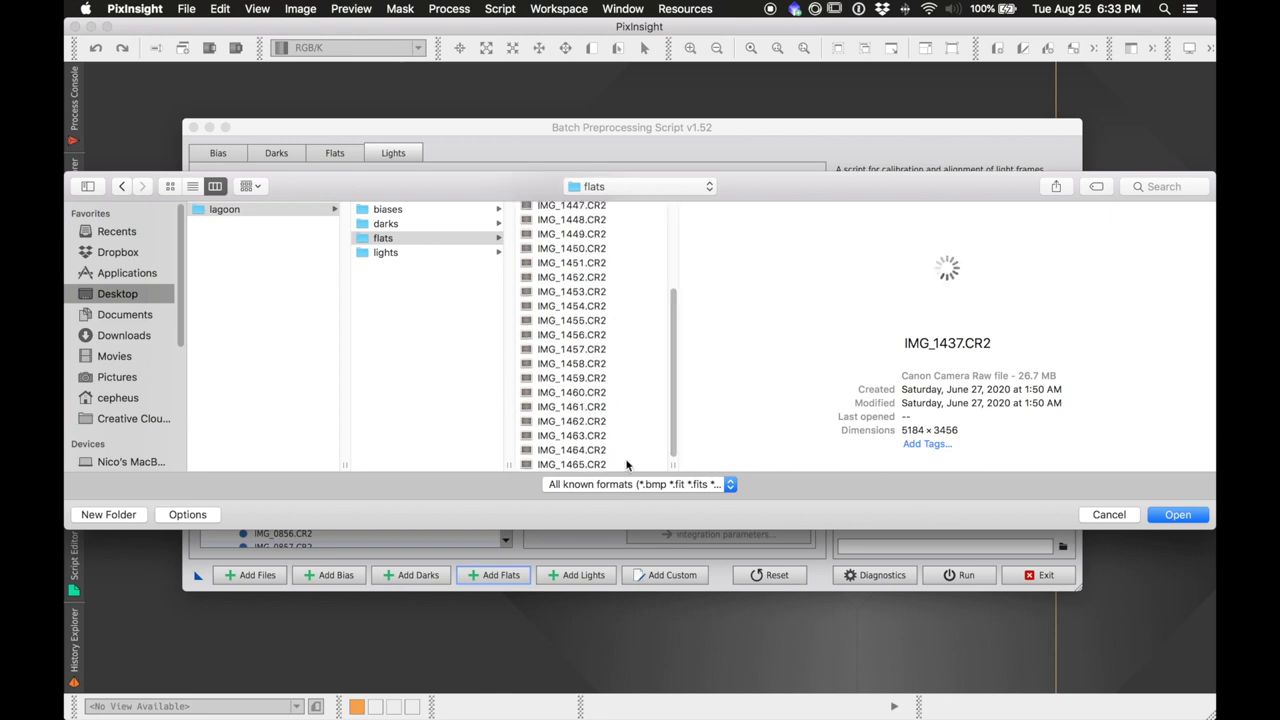
{"action": "left_click", "coordinate": [632, 466], "text": "shift"}
{"action": "left_click", "coordinate": [1178, 514]}
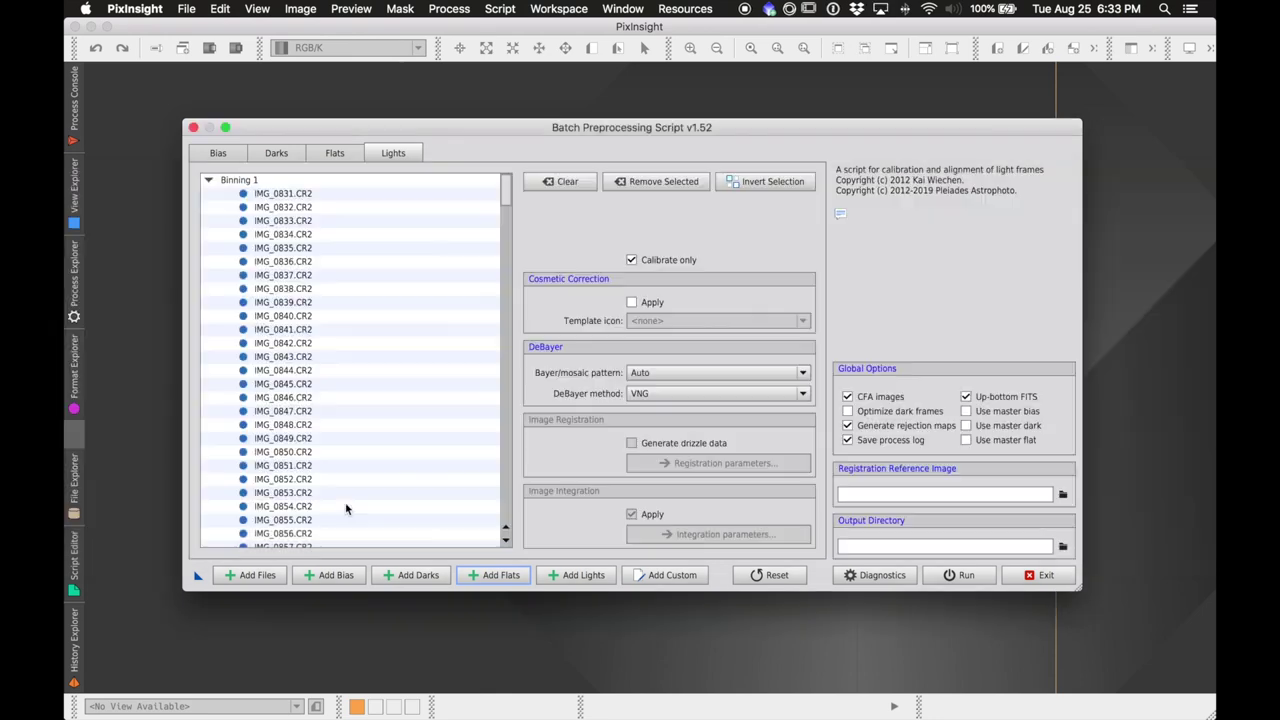
Step: Add the bias frames from the lagoon folder's biases subfolder and check the loaded flats, darks, bias and lights lists
{"action": "left_click", "coordinate": [330, 575]}
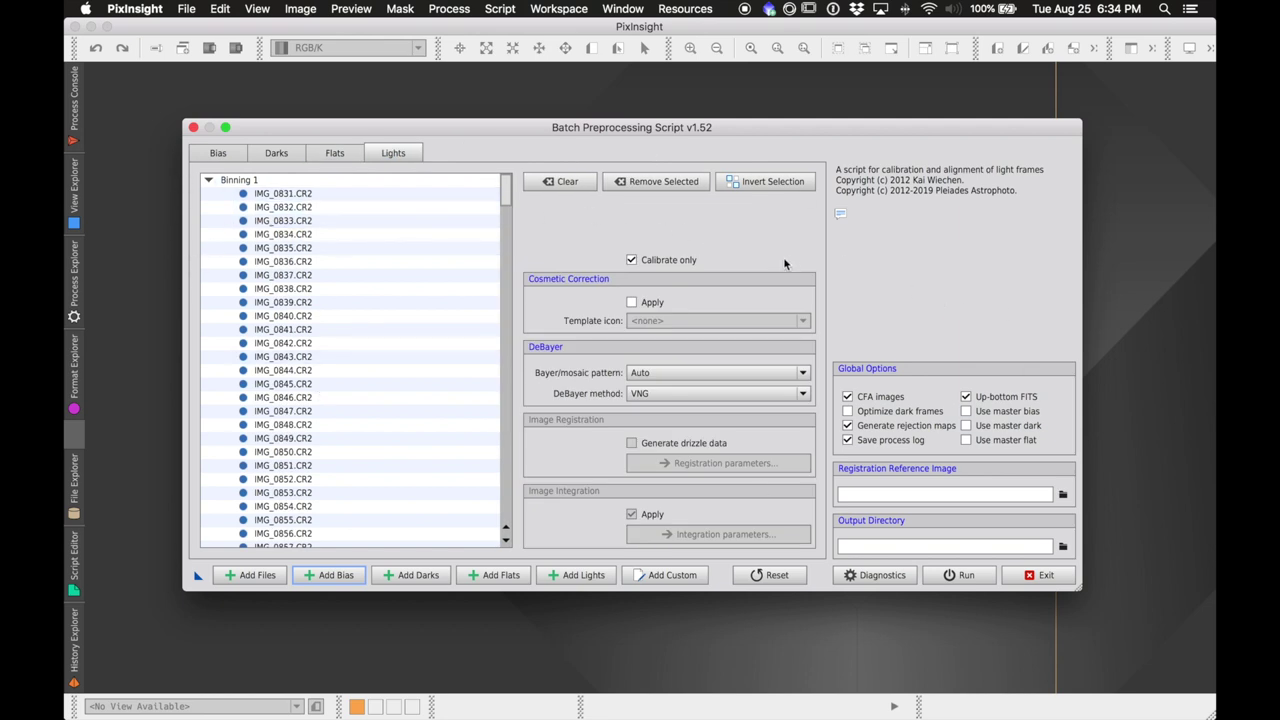
{"action": "left_click", "coordinate": [334, 155]}
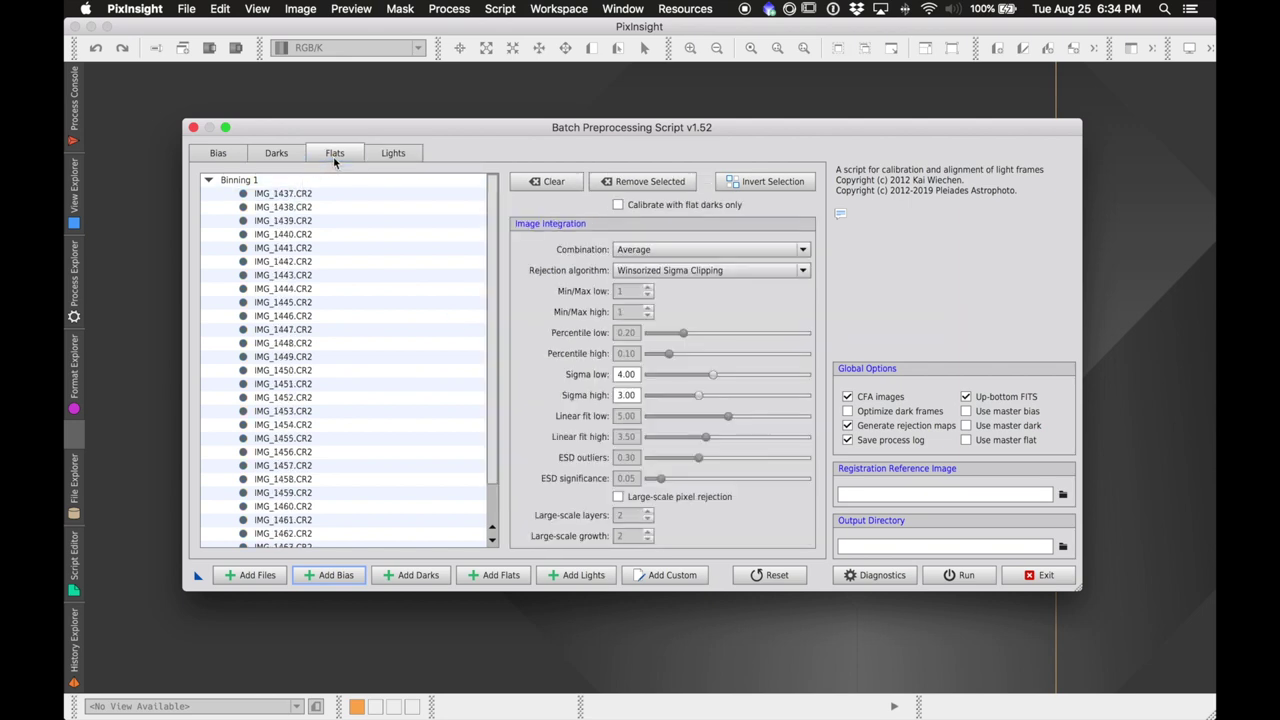
{"action": "left_click", "coordinate": [277, 154]}
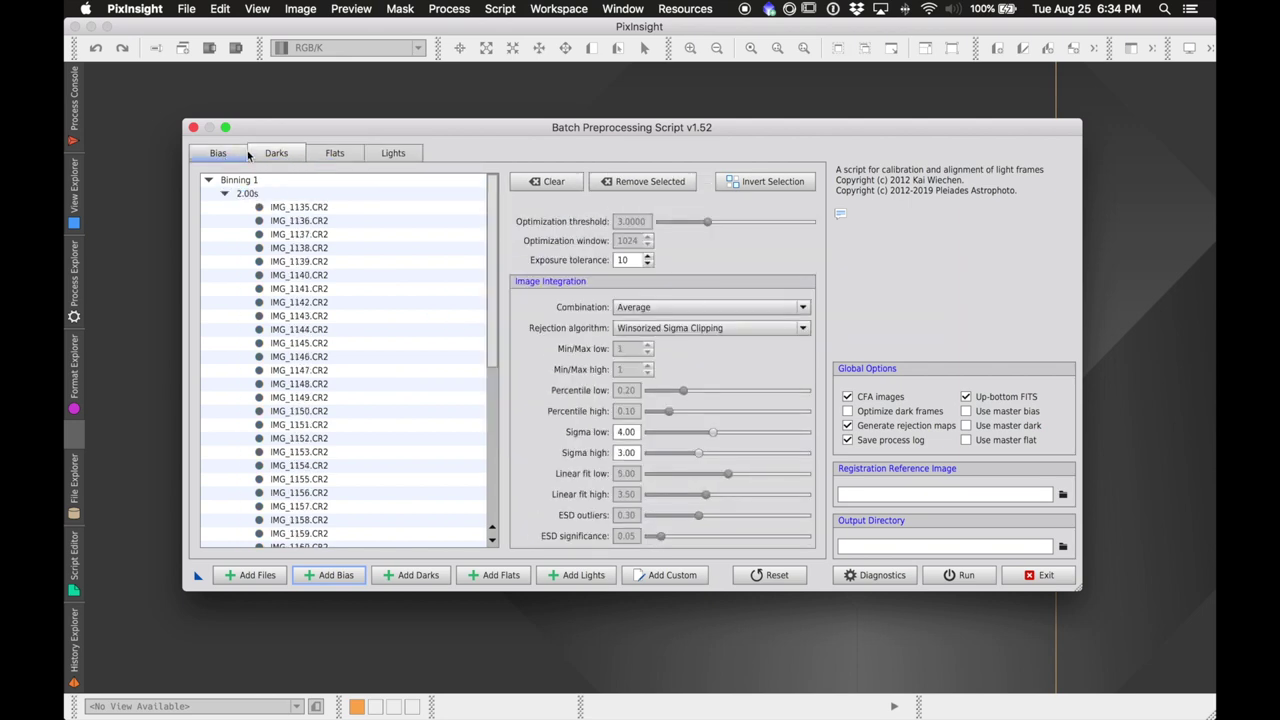
{"action": "left_click", "coordinate": [247, 155]}
{"action": "left_click", "coordinate": [413, 158]}
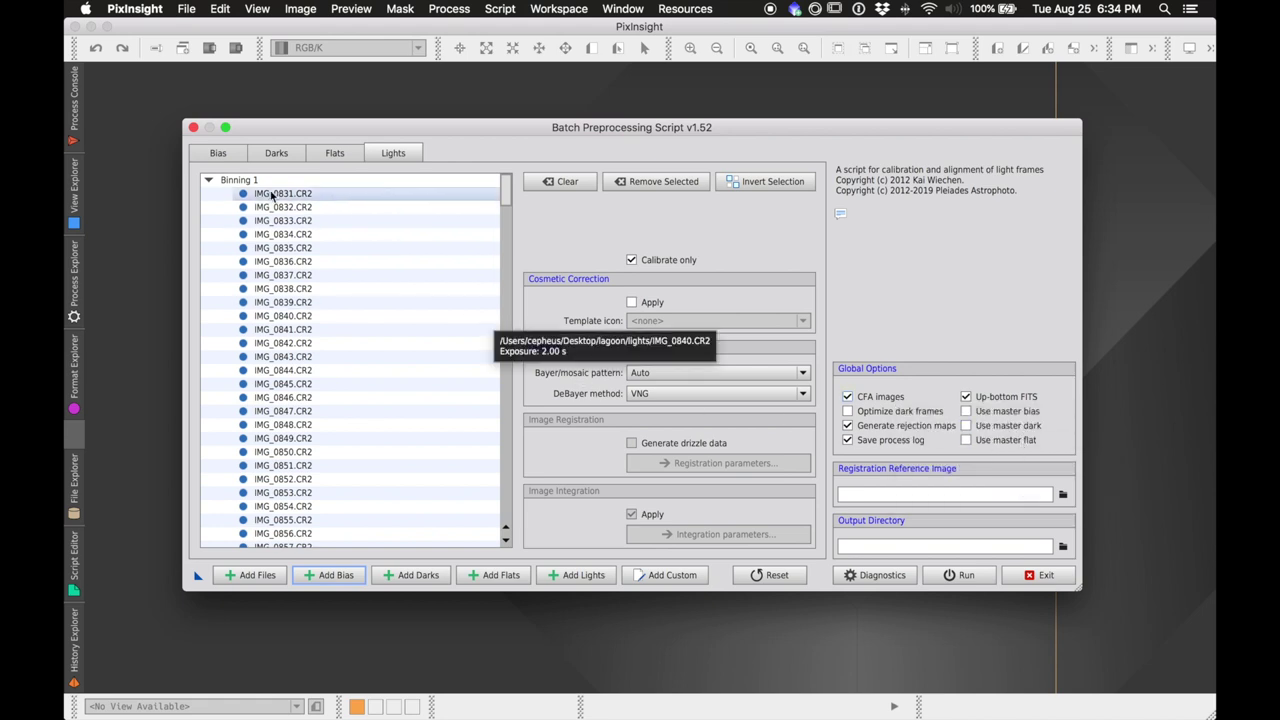
{"action": "left_click", "coordinate": [217, 153]}
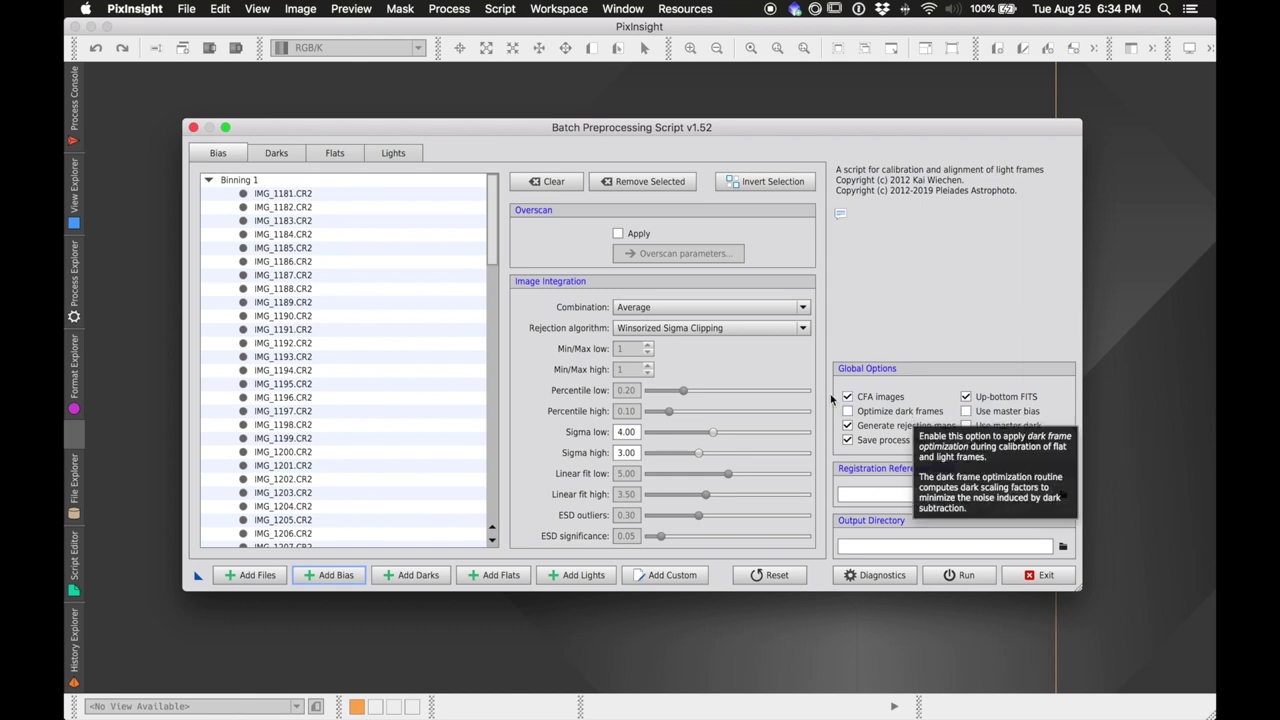
{"action": "left_click", "coordinate": [335, 153]}
{"action": "left_click", "coordinate": [390, 153]}
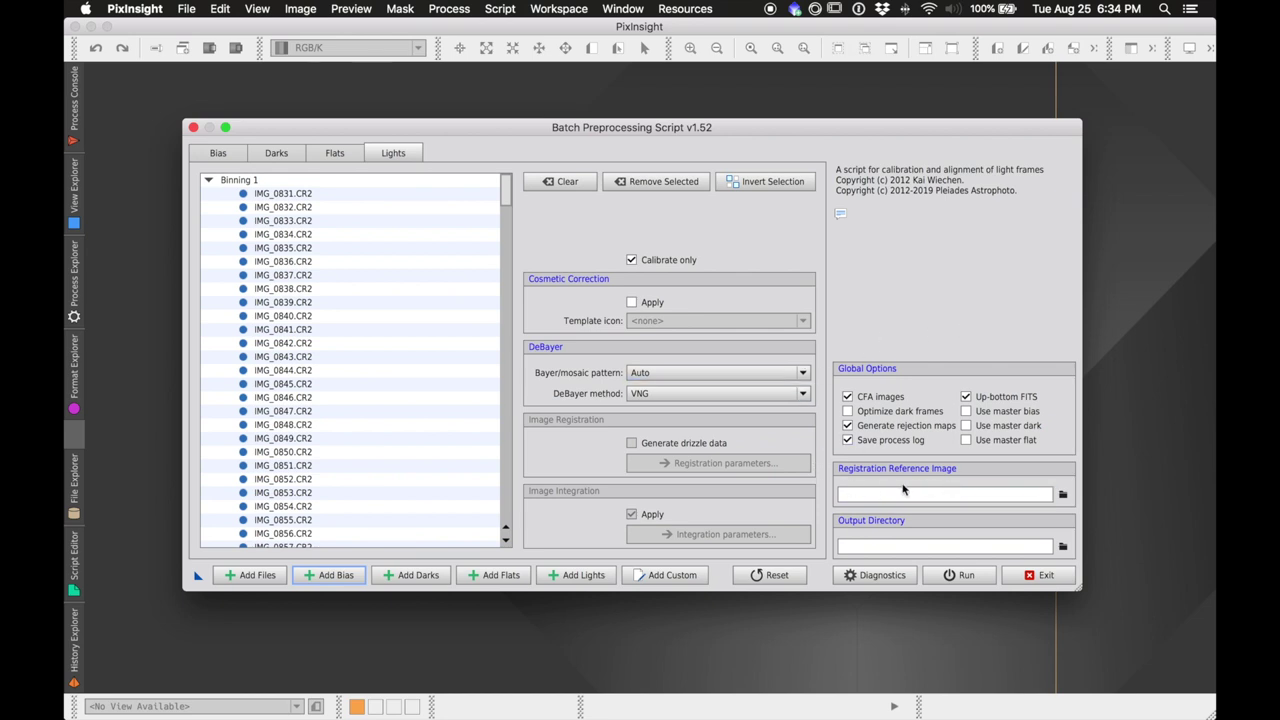
Step: Create a bpp folder inside the lagoon folder as the output directory and run the batch preprocessing
{"action": "left_click", "coordinate": [1062, 548]}
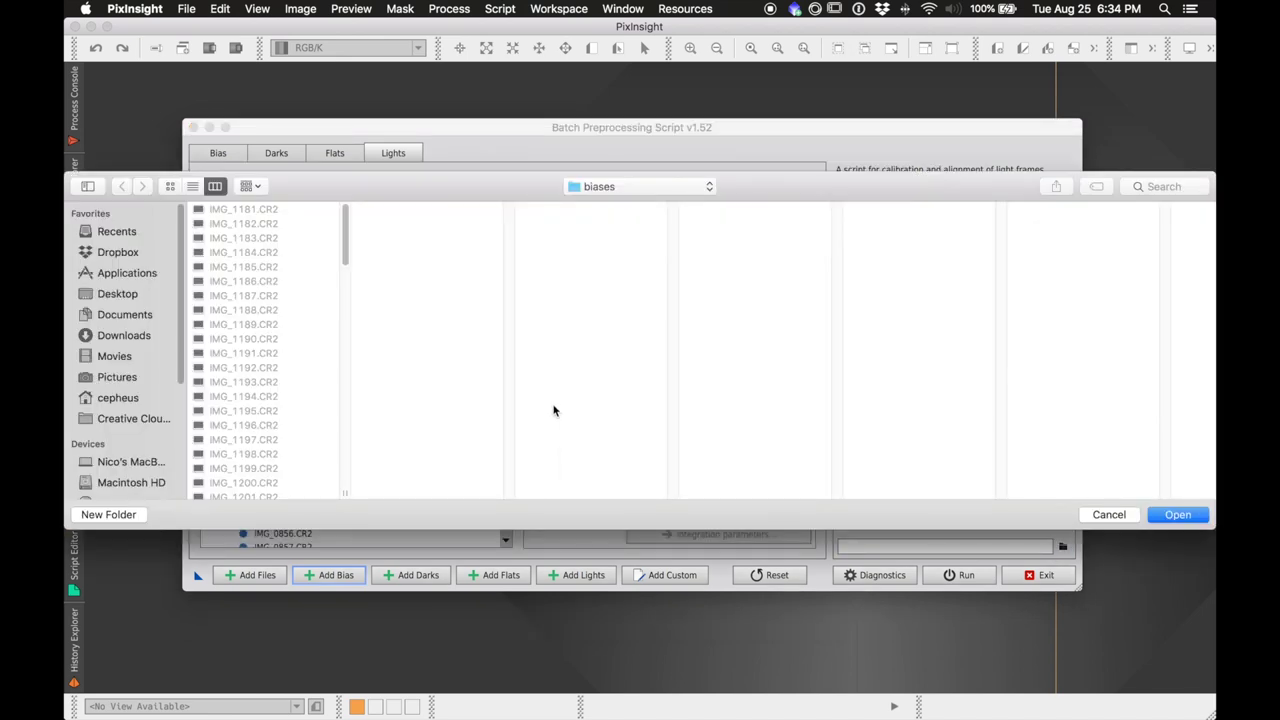
{"action": "left_click", "coordinate": [630, 188]}
{"action": "left_click", "coordinate": [630, 204]}
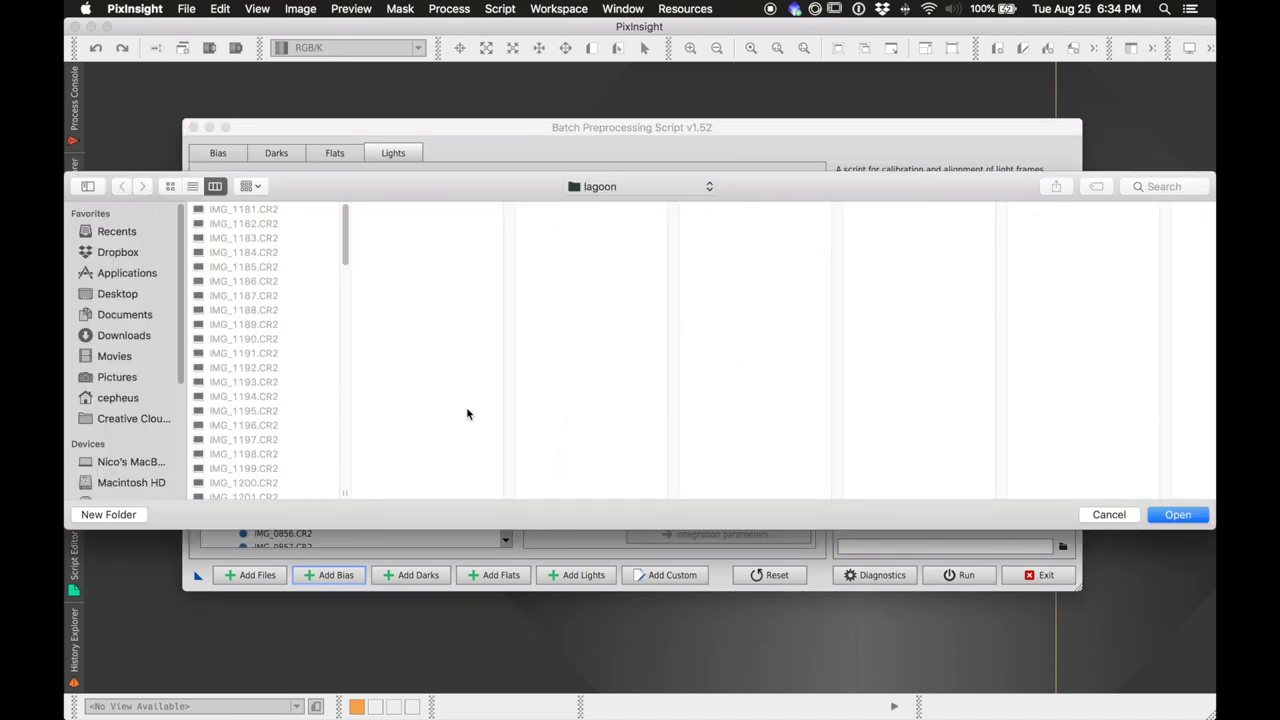
{"action": "left_click", "coordinate": [130, 516]}
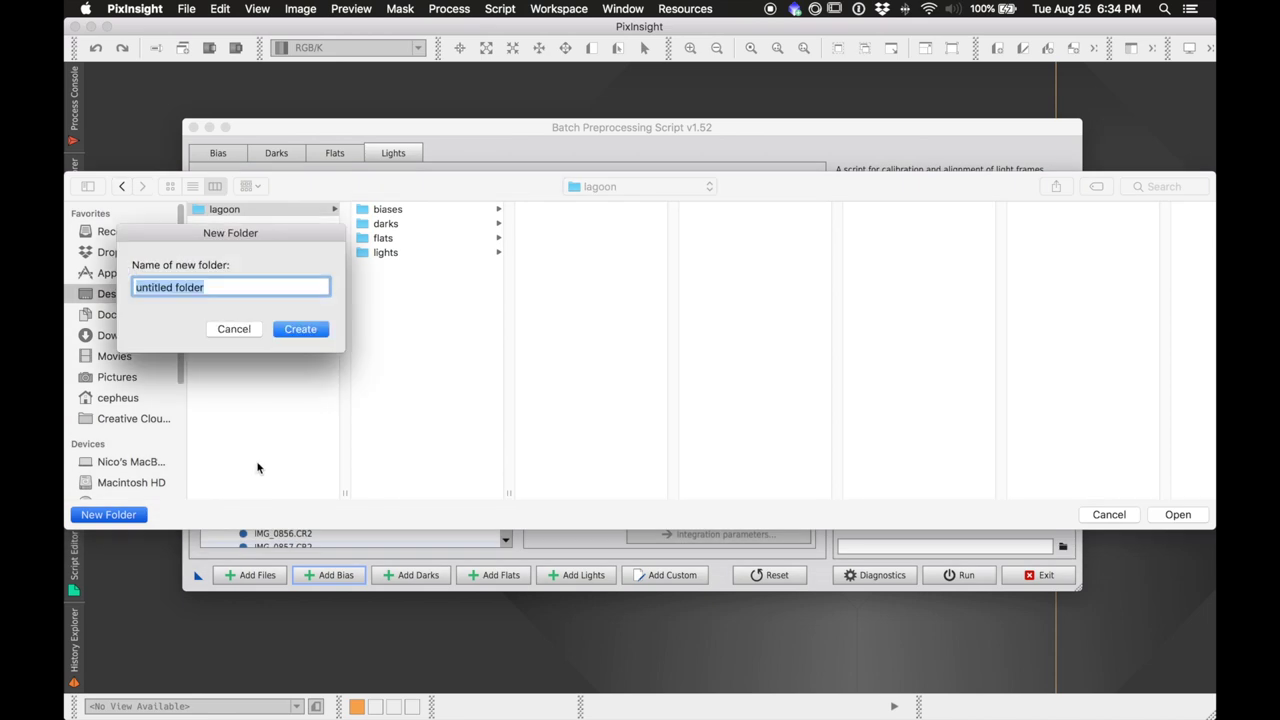
{"action": "type", "text": "bpp"}
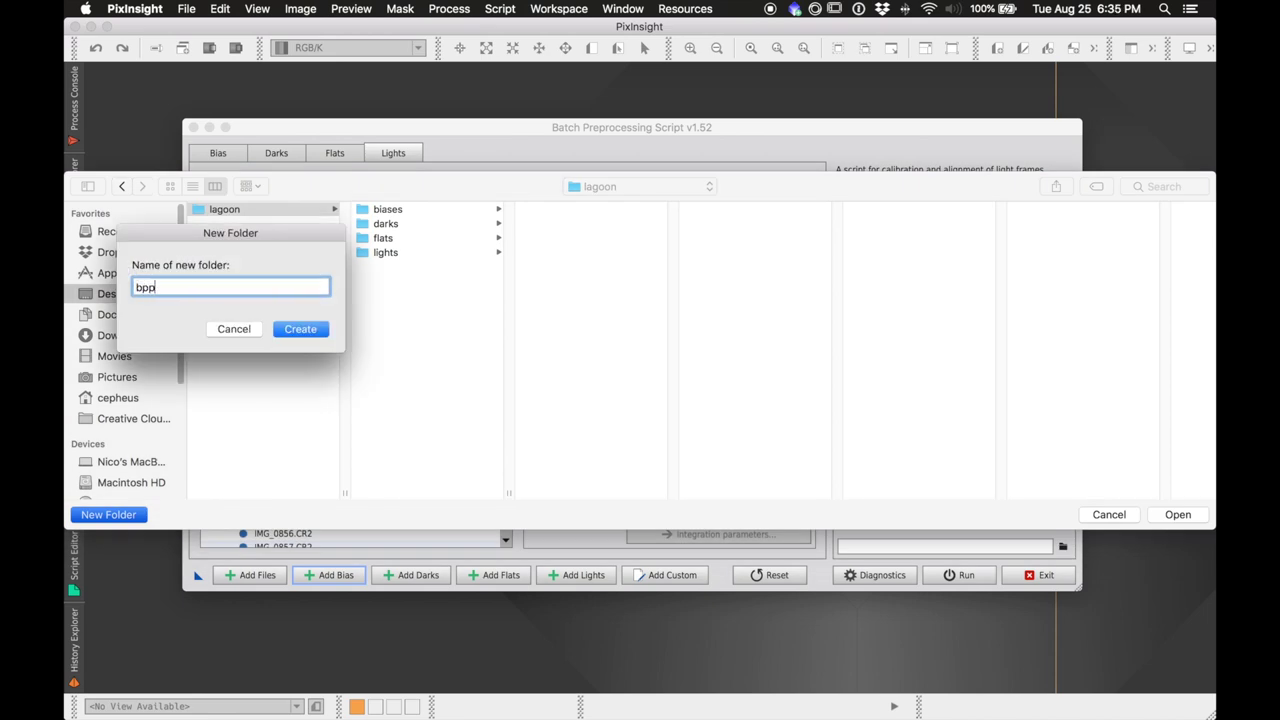
{"action": "key", "text": "Return"}
{"action": "key", "text": "Return"}
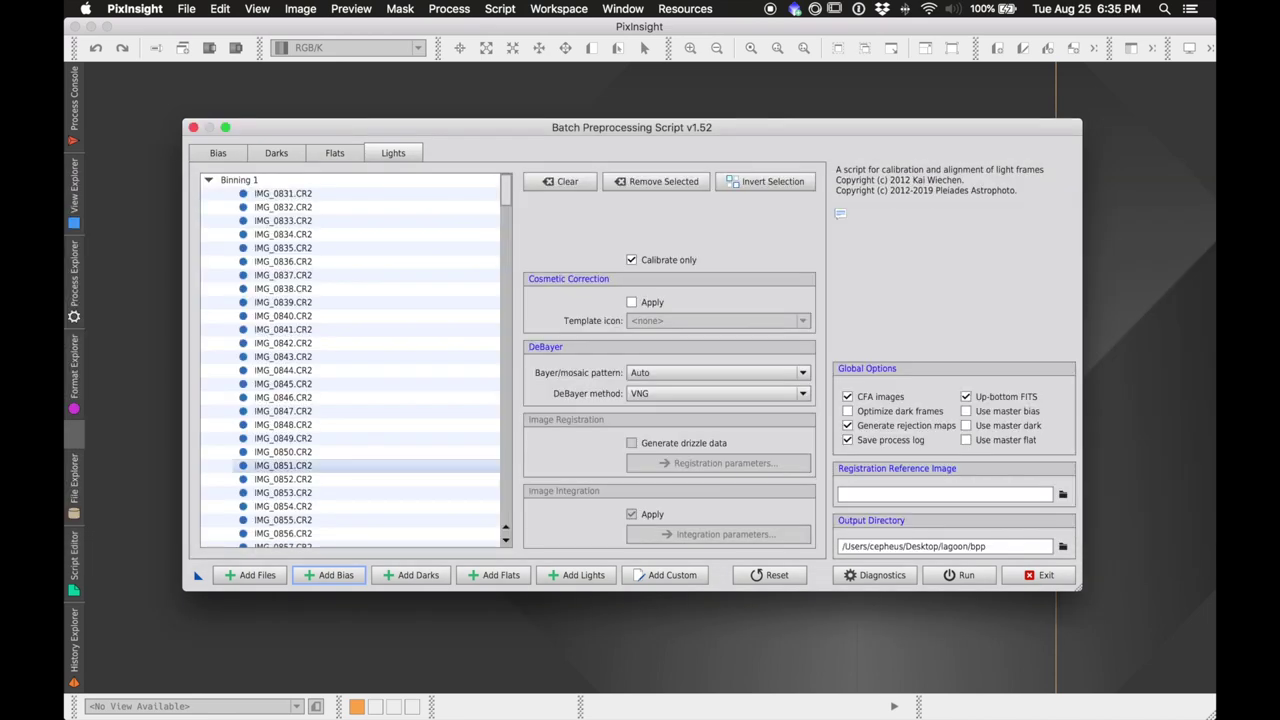
{"action": "left_click", "coordinate": [966, 576]}
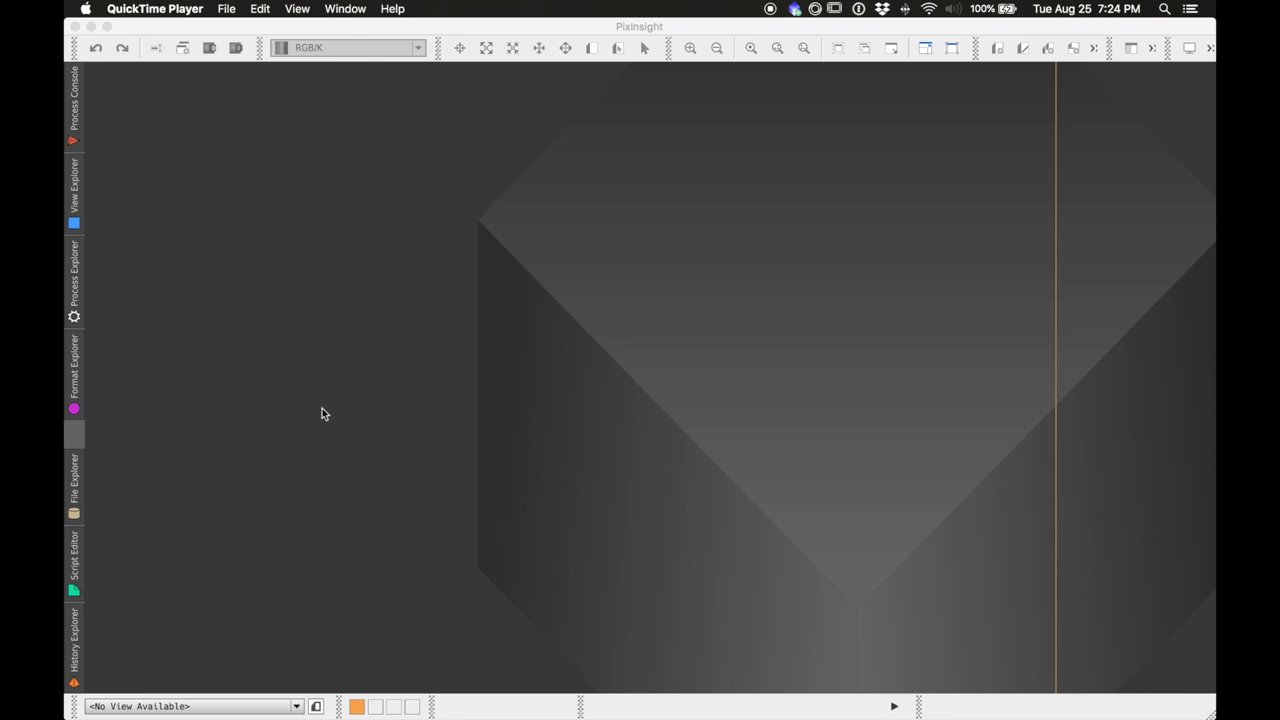
Step: Open the SubframeSelector process and move its dialog over the Measurements window
{"action": "left_click", "coordinate": [426, 389]}
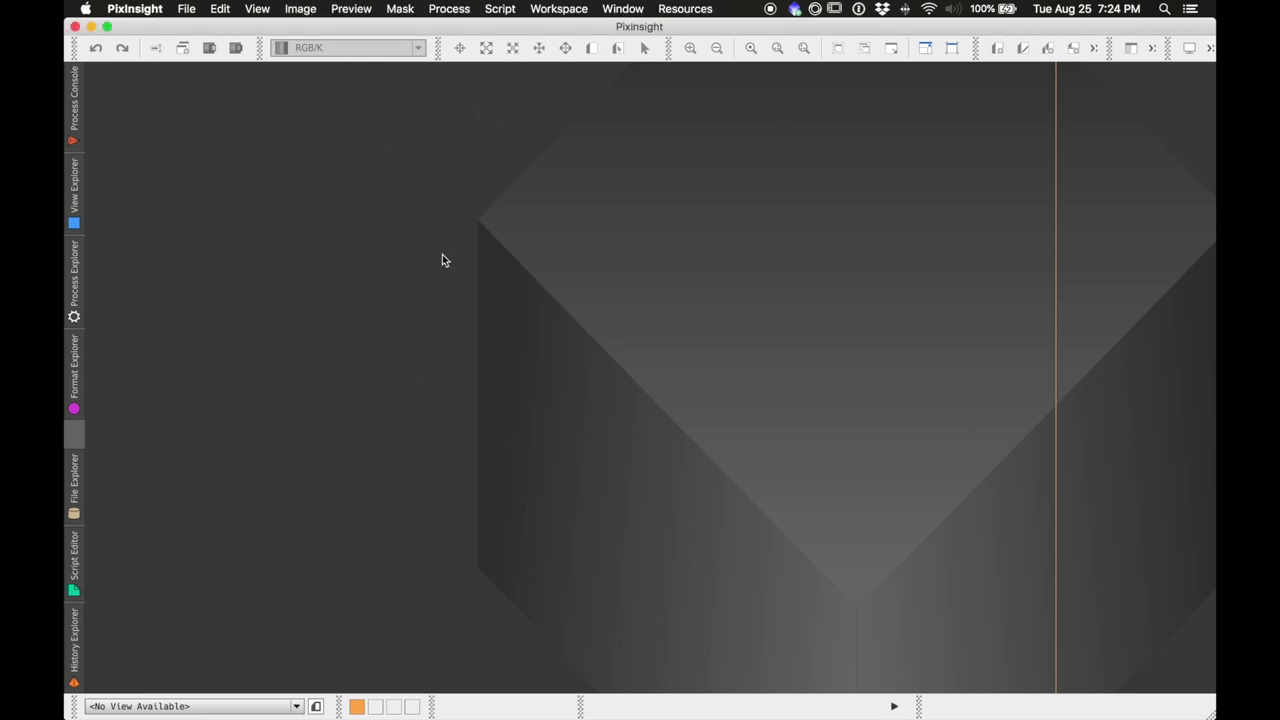
{"action": "left_click", "coordinate": [447, 9]}
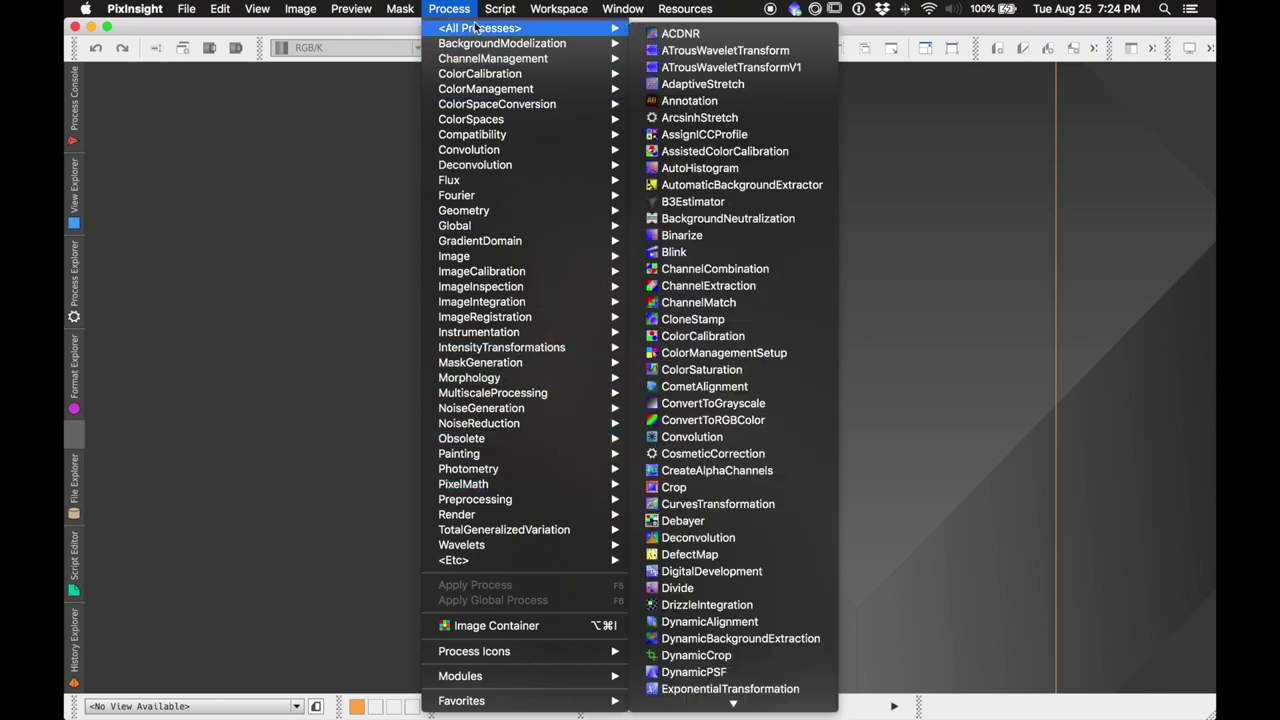
{"action": "mouse_move", "coordinate": [520, 28]}
{"action": "mouse_move", "coordinate": [750, 705]}
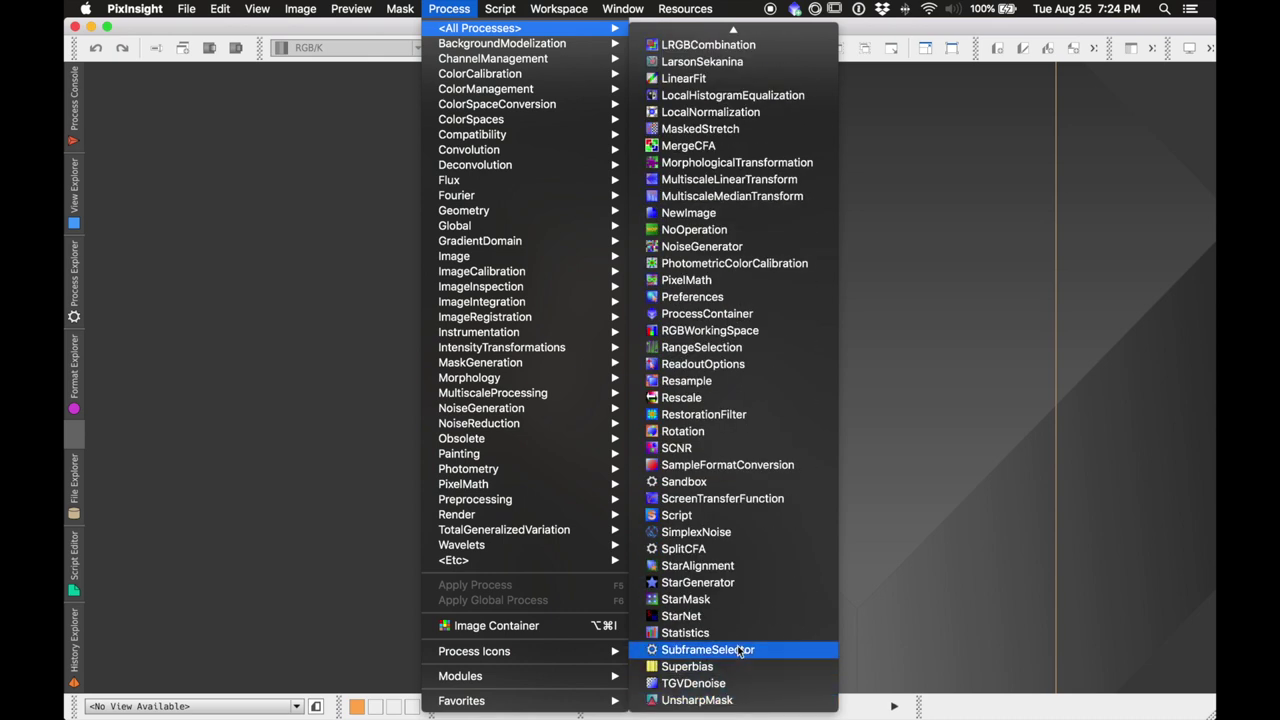
{"action": "left_click", "coordinate": [740, 651]}
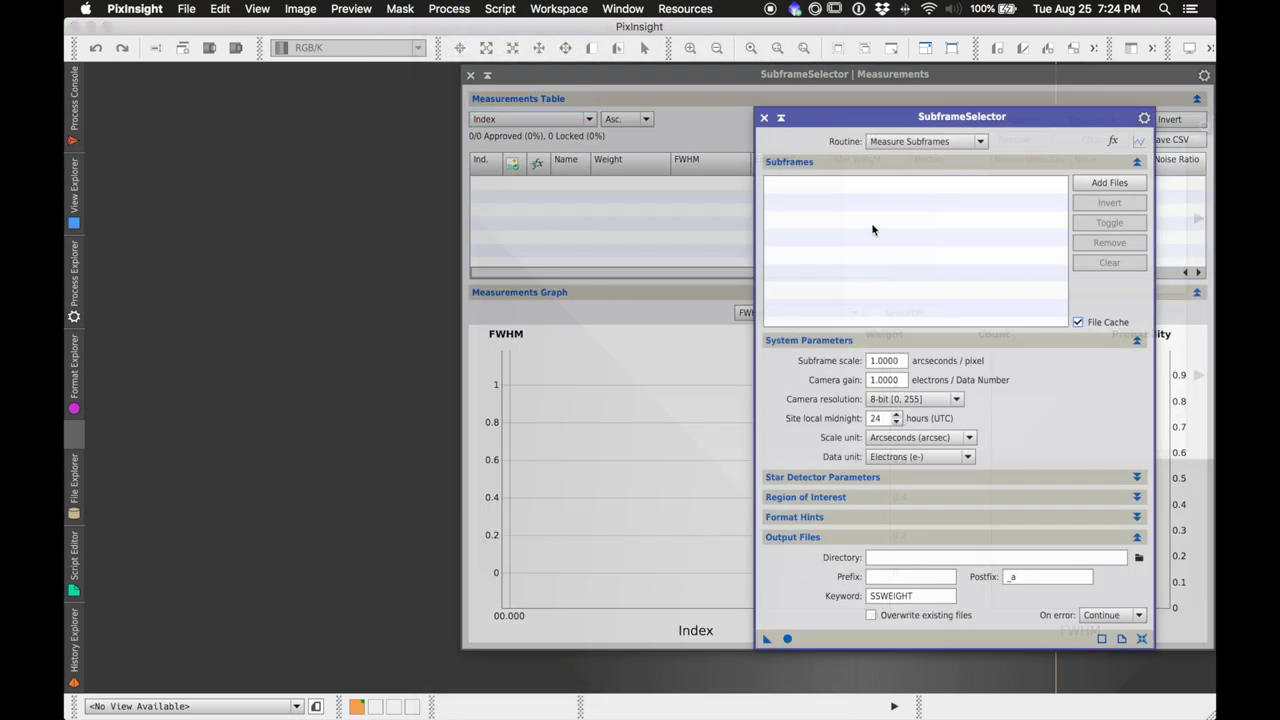
{"action": "left_click_drag", "start_coordinate": [852, 110], "coordinate": [585, 141]}
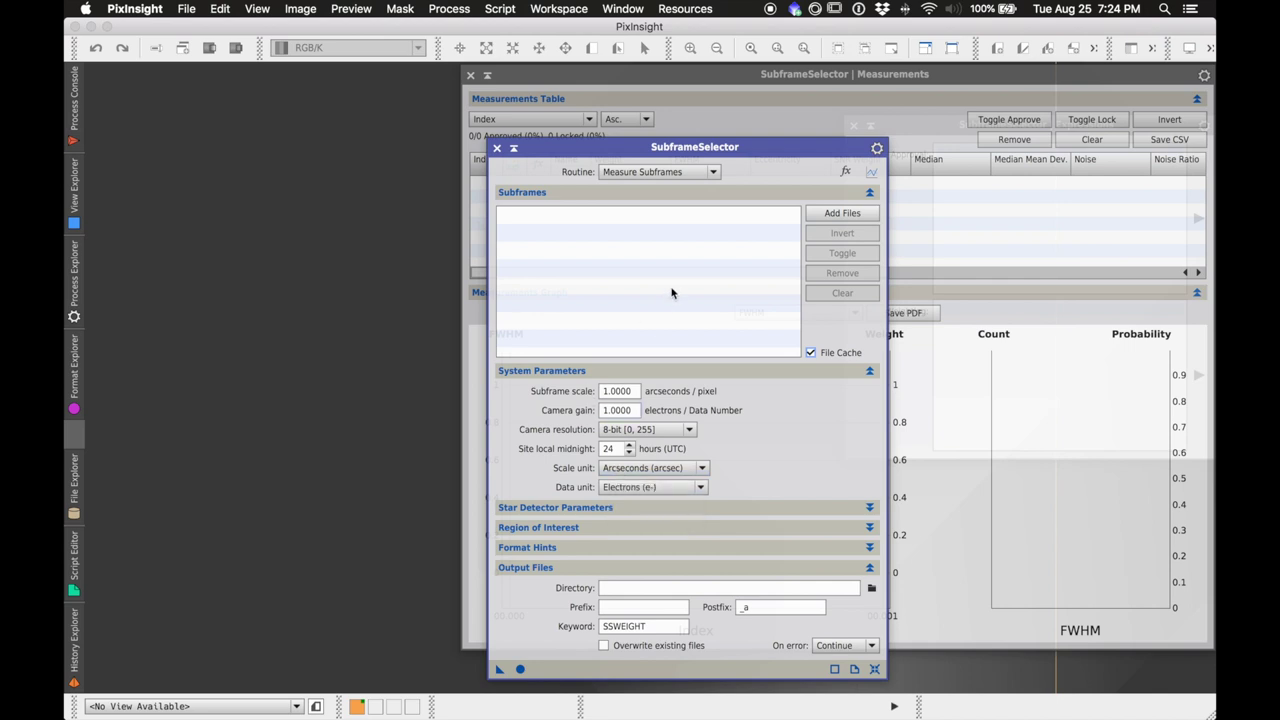
Step: Set the SubframeSelector subframe scale to 17 arcseconds per pixel and the camera resolution to 14-bit
{"action": "double_click", "coordinate": [633, 392]}
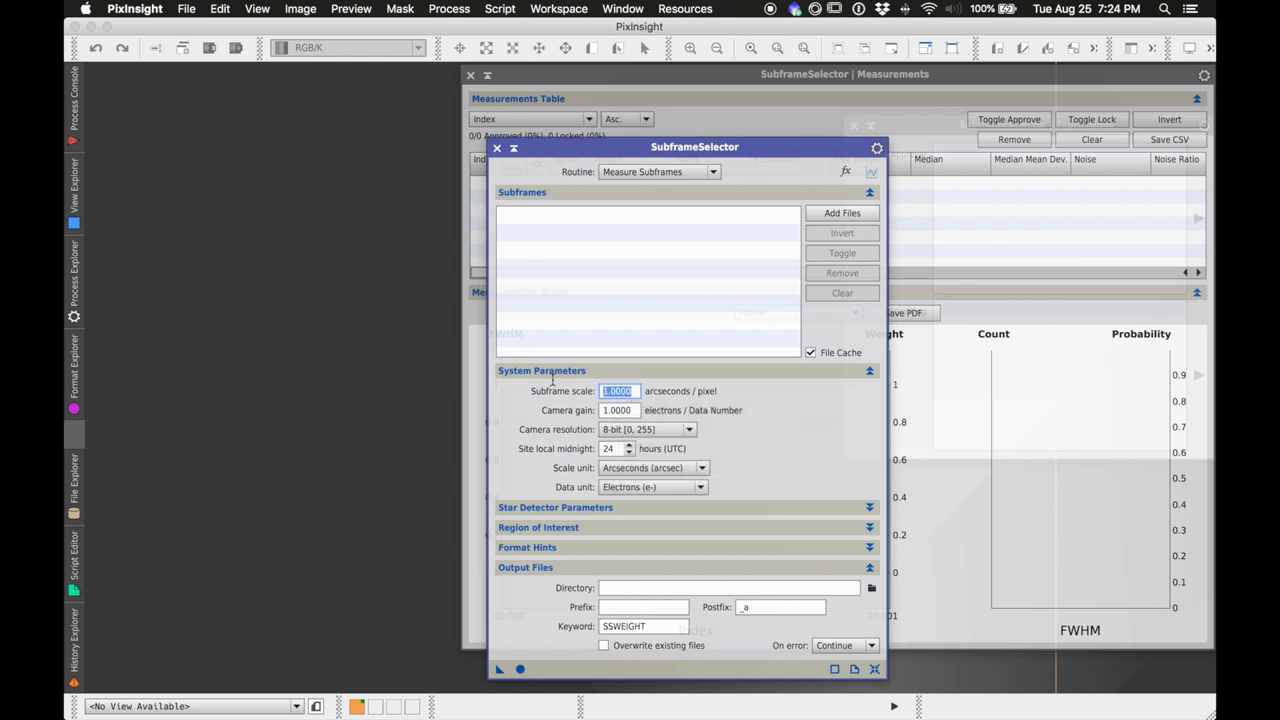
{"action": "left_click", "coordinate": [673, 352]}
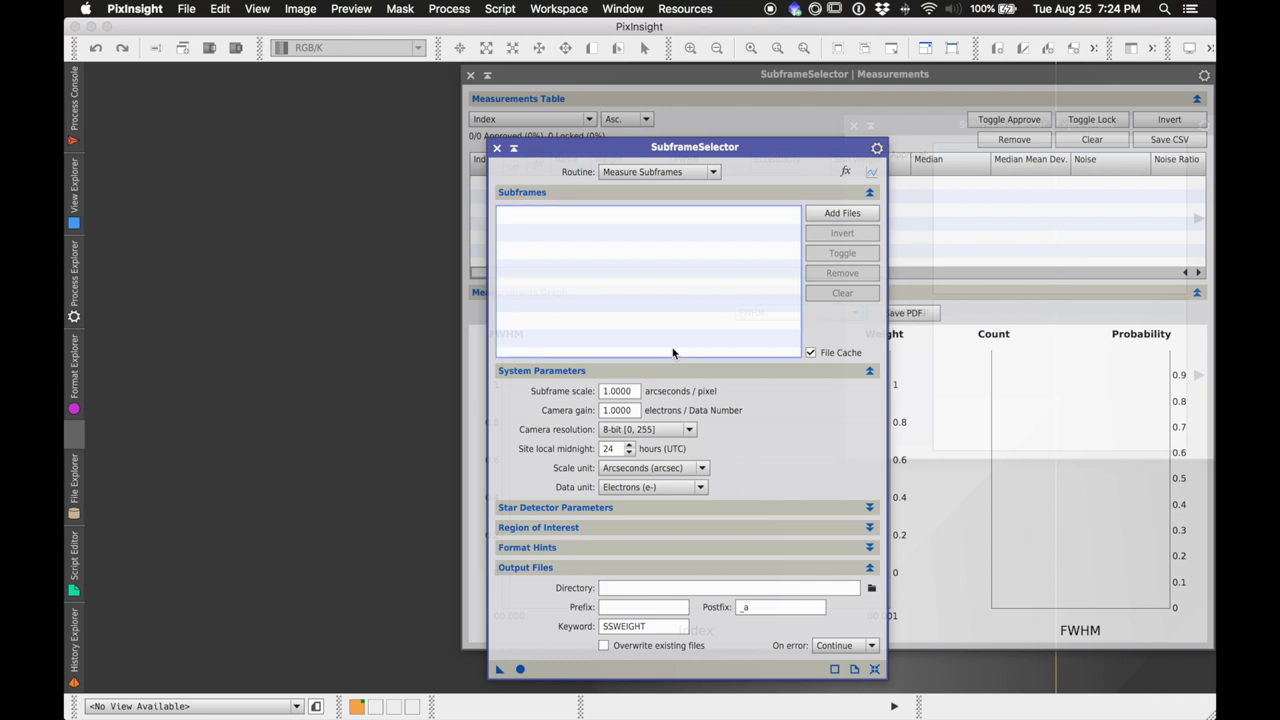
{"action": "double_click", "coordinate": [620, 391]}
{"action": "type", "text": "1"}
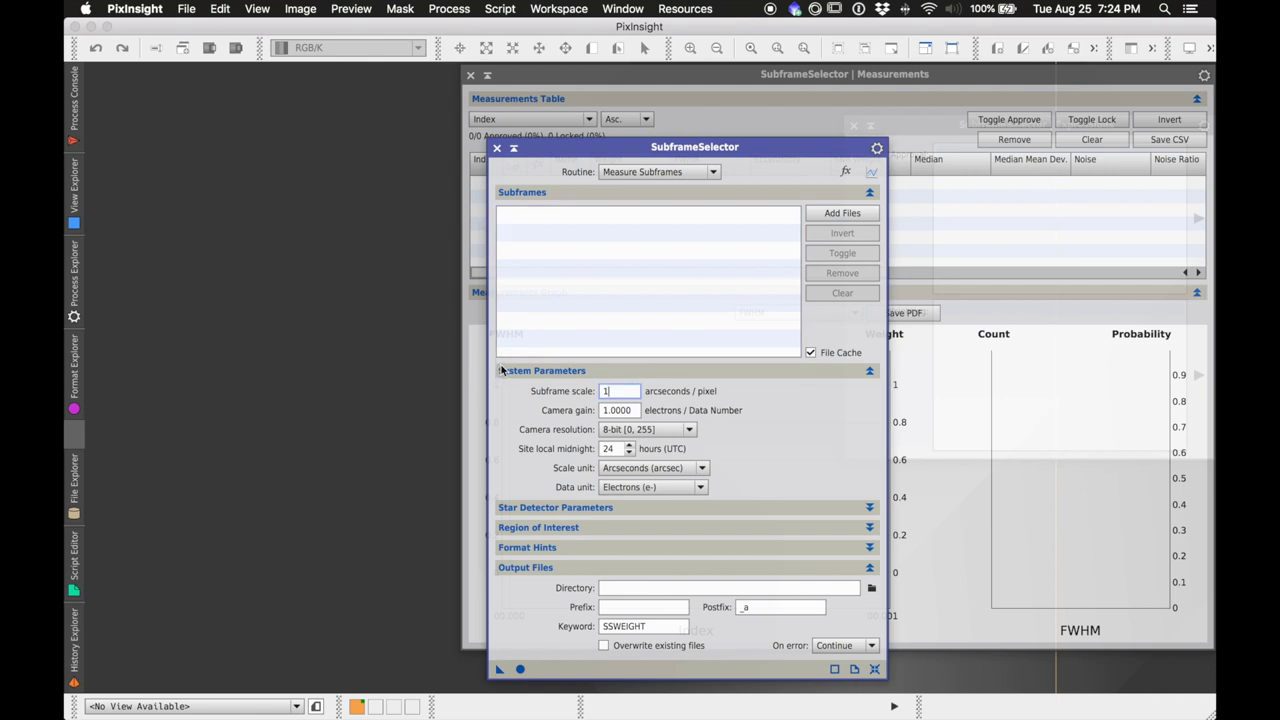
{"action": "type", "text": "7"}
{"action": "left_click", "coordinate": [645, 431]}
{"action": "left_click", "coordinate": [634, 485]}
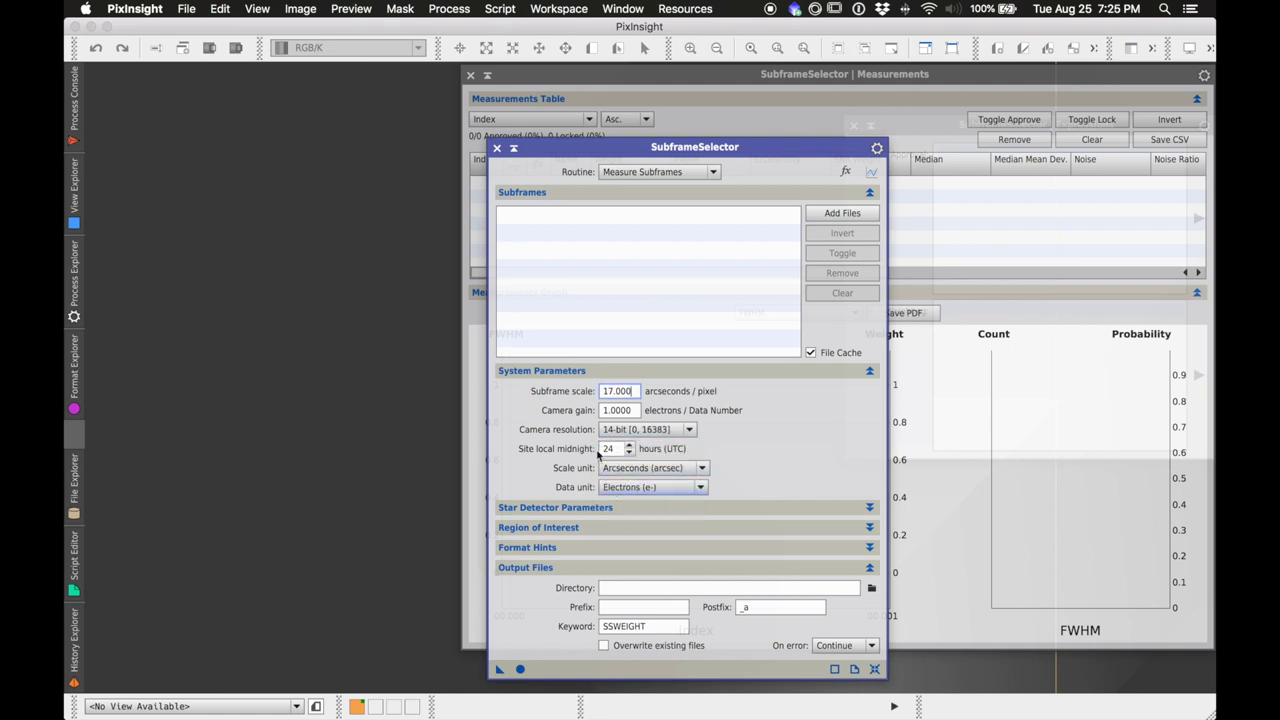
Step: Start adding subframe files and browse to the debayered folder inside bpp, calibrated, light
{"action": "left_click", "coordinate": [854, 218]}
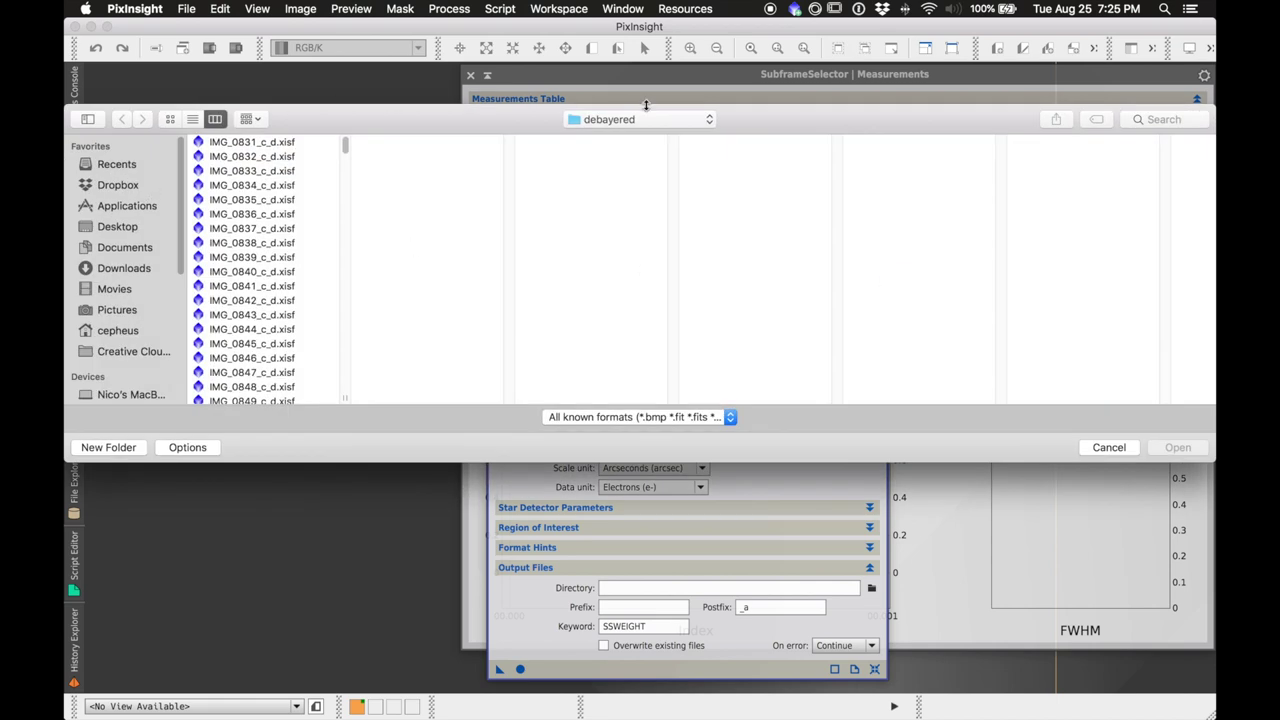
{"action": "left_click", "coordinate": [638, 121]}
{"action": "left_click", "coordinate": [600, 168]}
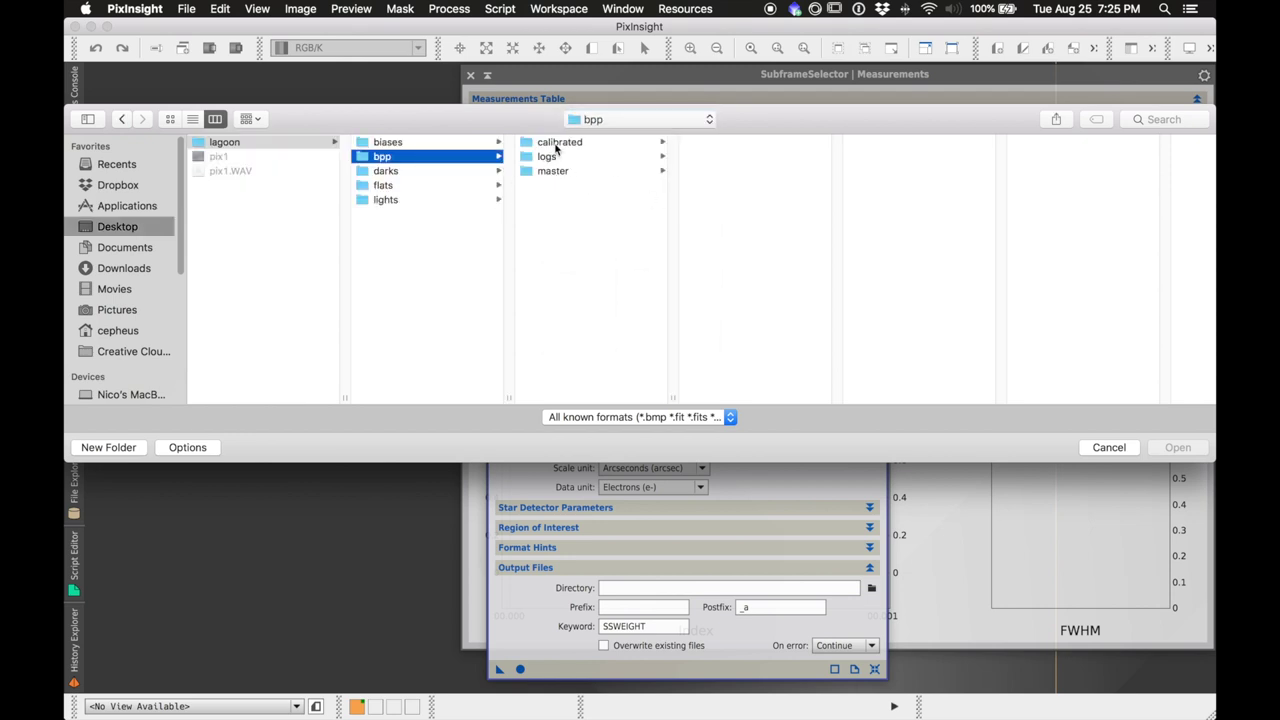
{"action": "left_click", "coordinate": [575, 143]}
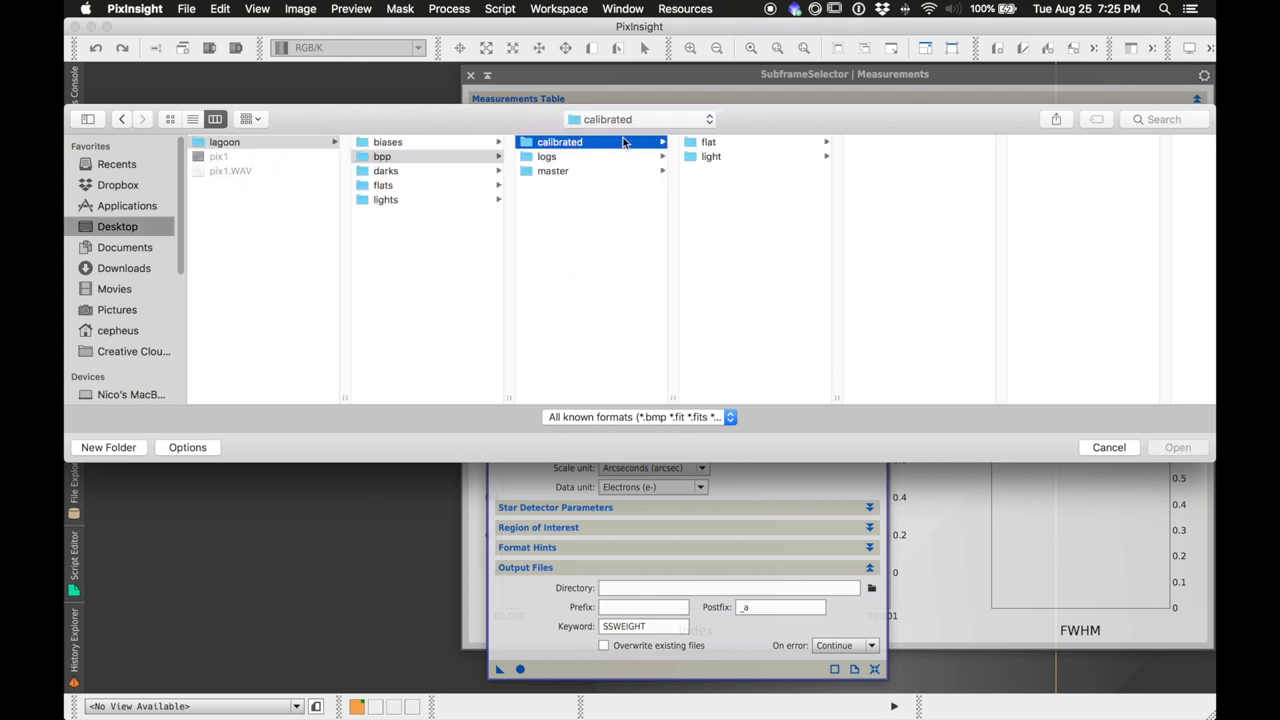
{"action": "left_click", "coordinate": [730, 159]}
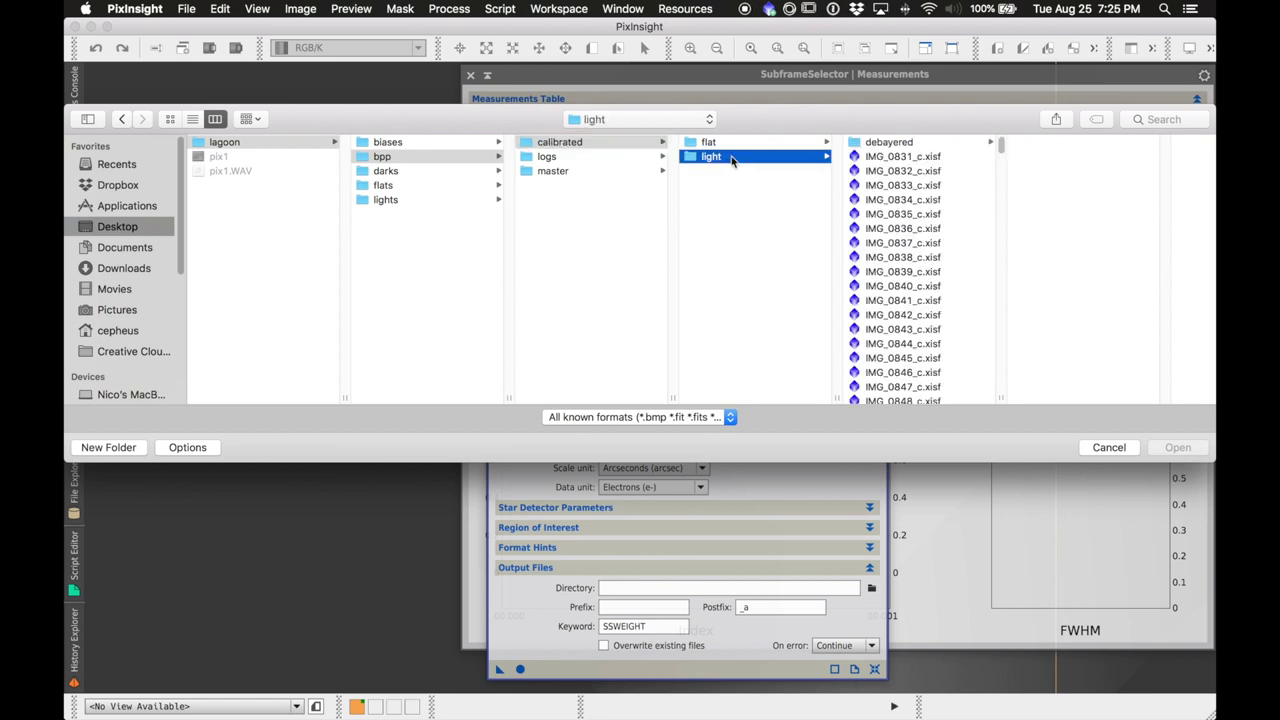
{"action": "left_click", "coordinate": [879, 144]}
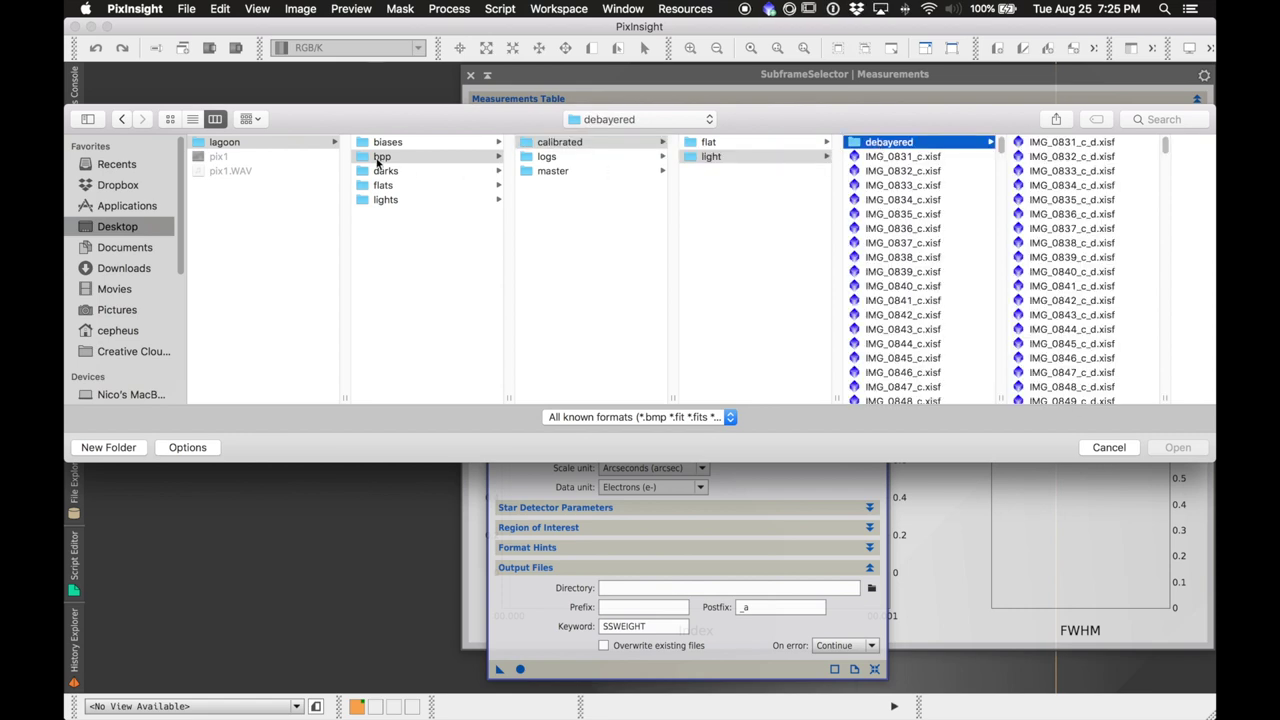
Step: Examine the preprocessing output in the master, calibrated flat and calibrated light folders
{"action": "left_click", "coordinate": [556, 158]}
{"action": "left_click", "coordinate": [565, 172]}
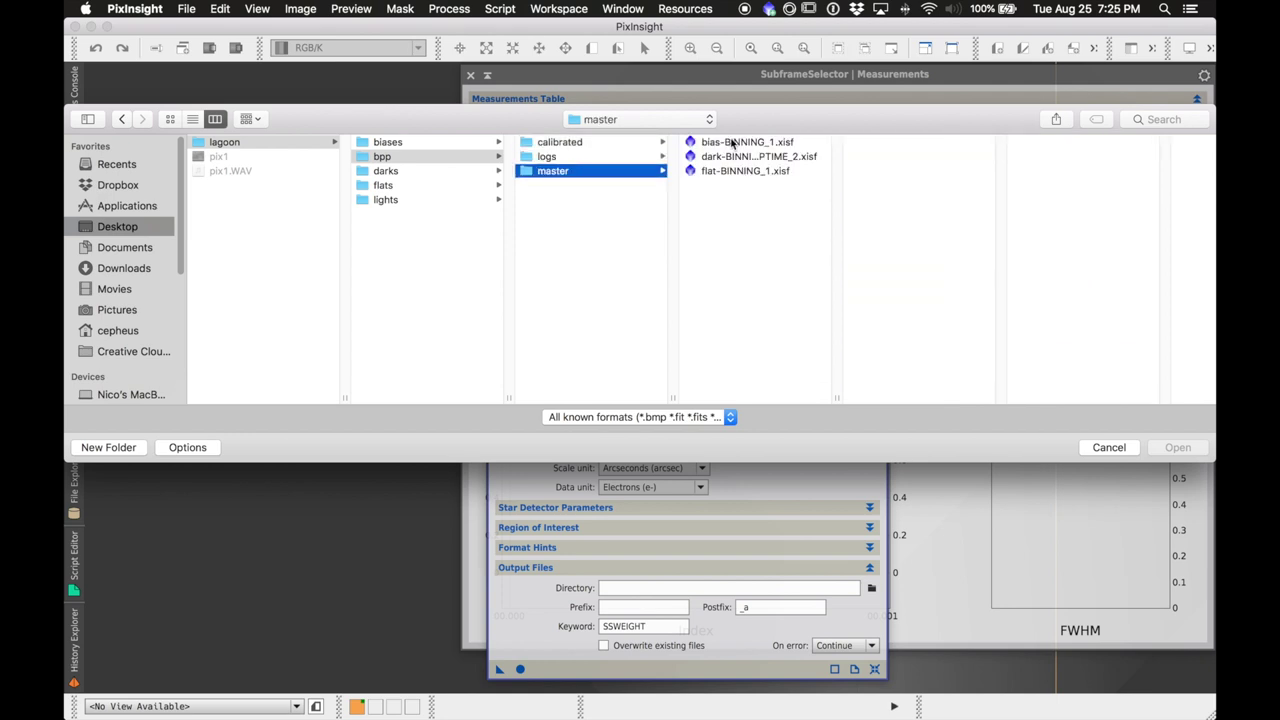
{"action": "left_click", "coordinate": [600, 150]}
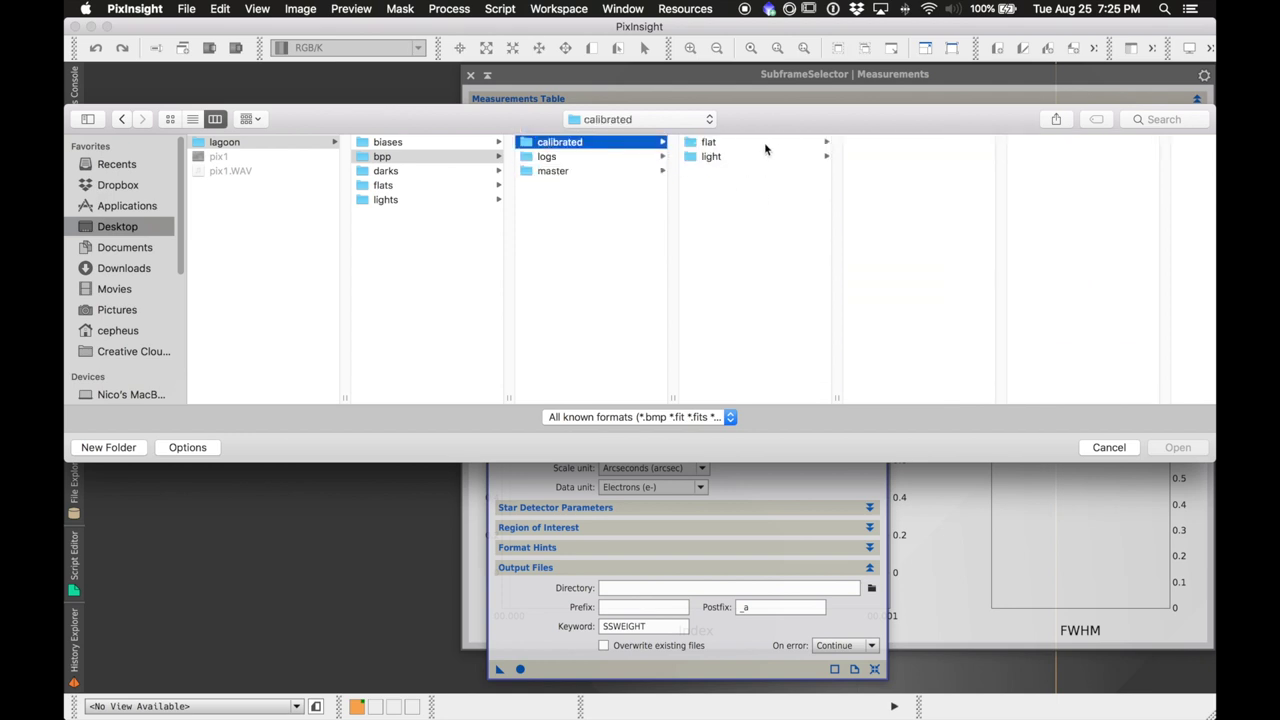
{"action": "left_click", "coordinate": [712, 148]}
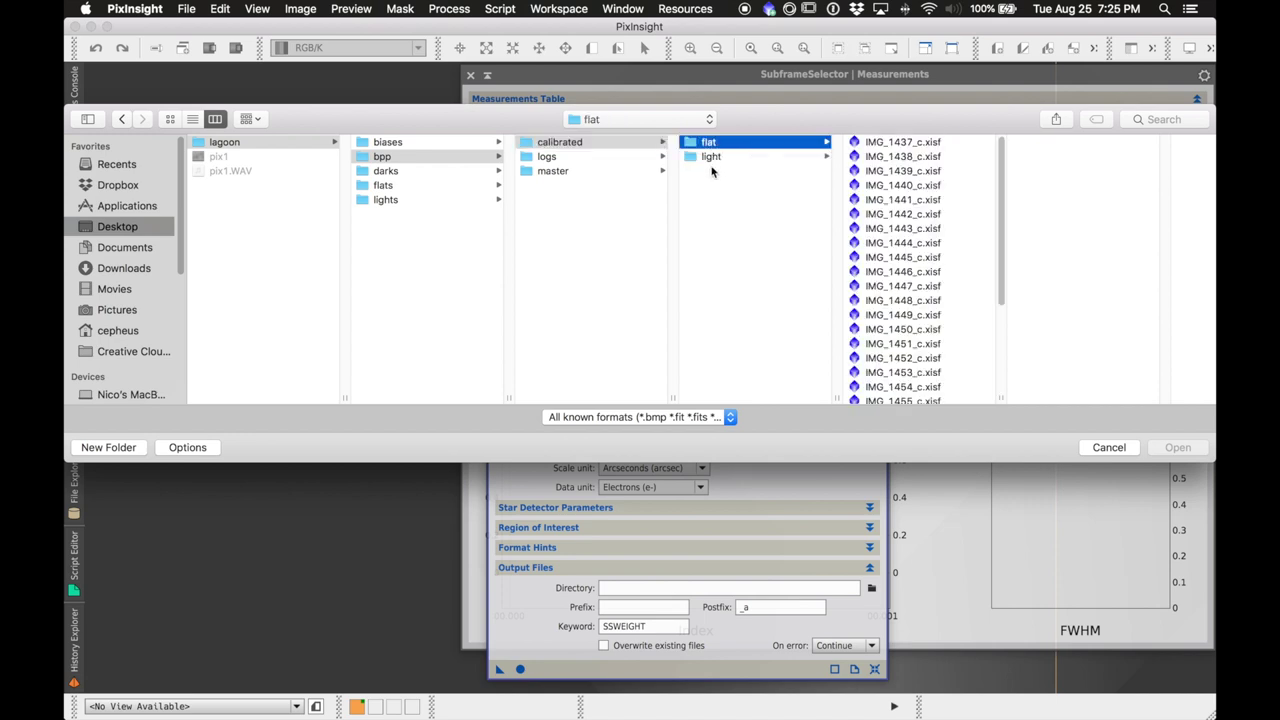
{"action": "left_click", "coordinate": [711, 157]}
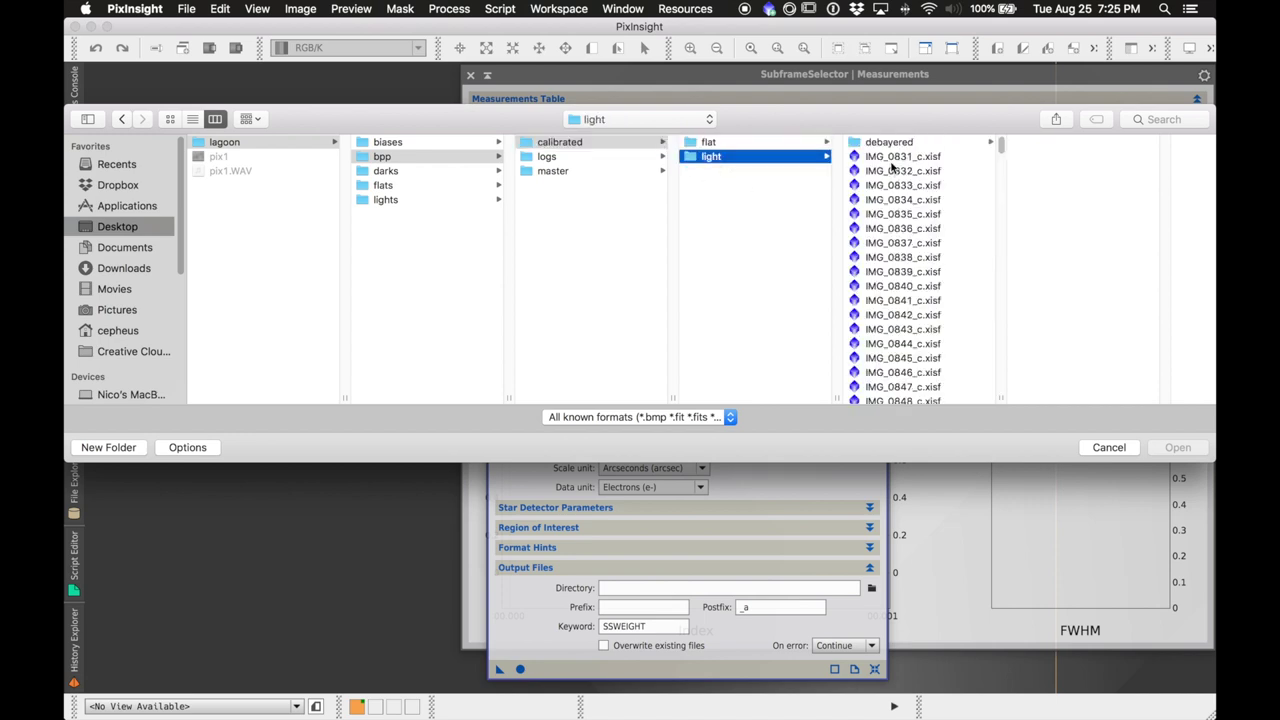
{"action": "left_click", "coordinate": [893, 160]}
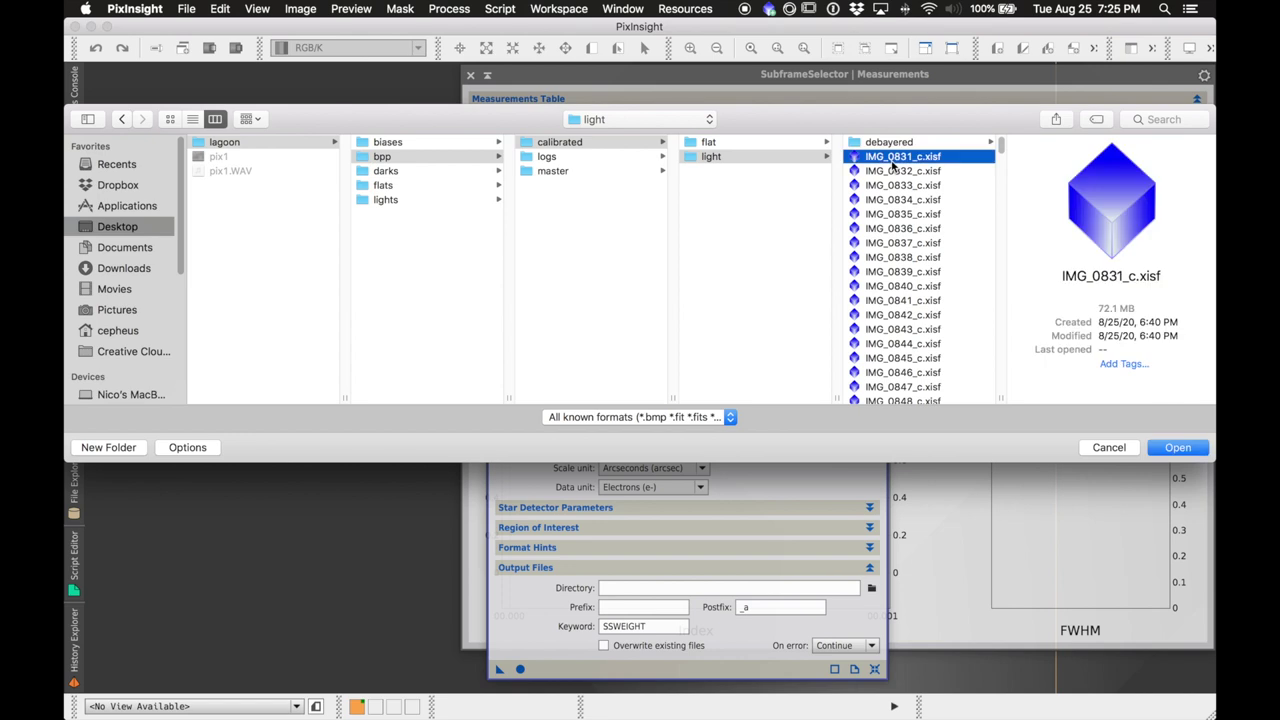
Step: Add all debayered light frames, from IMG_0831_c_d.xisf through IMG_1112_c_d.xisf, to the subframes list
{"action": "left_click", "coordinate": [892, 142]}
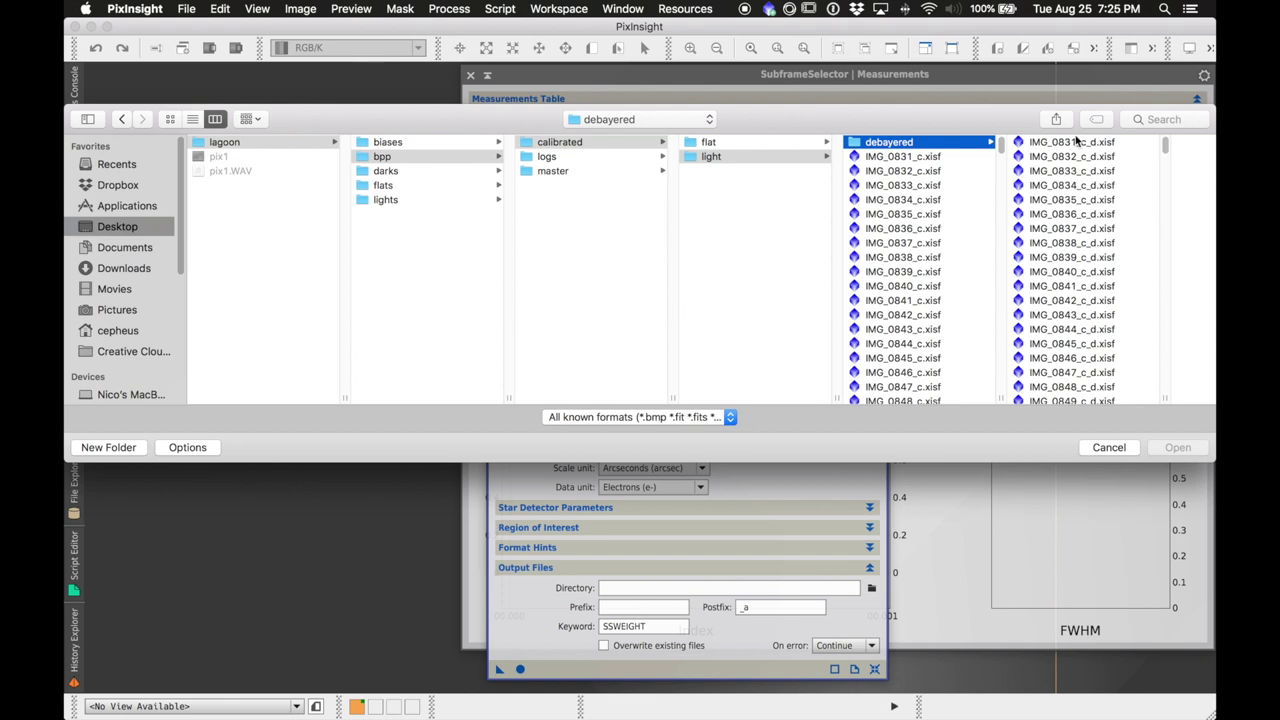
{"action": "left_click", "coordinate": [1075, 142]}
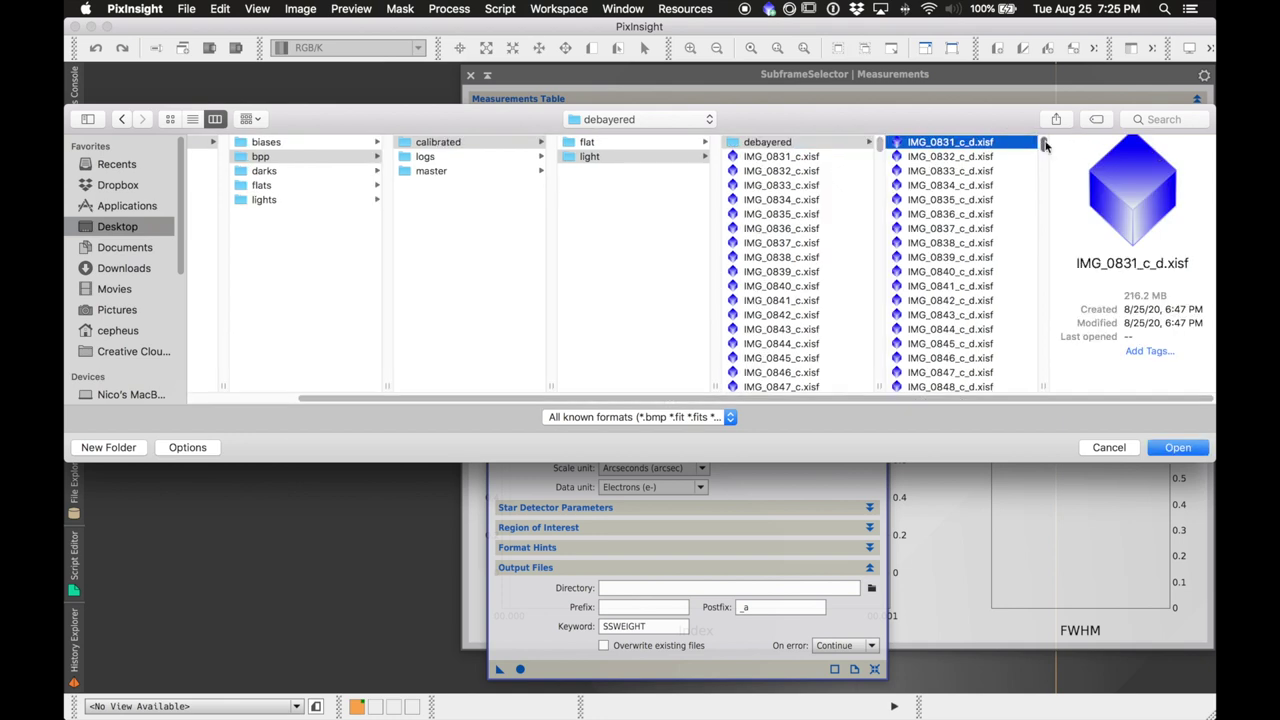
{"action": "left_click_drag", "start_coordinate": [1044, 146], "coordinate": [1040, 375]}
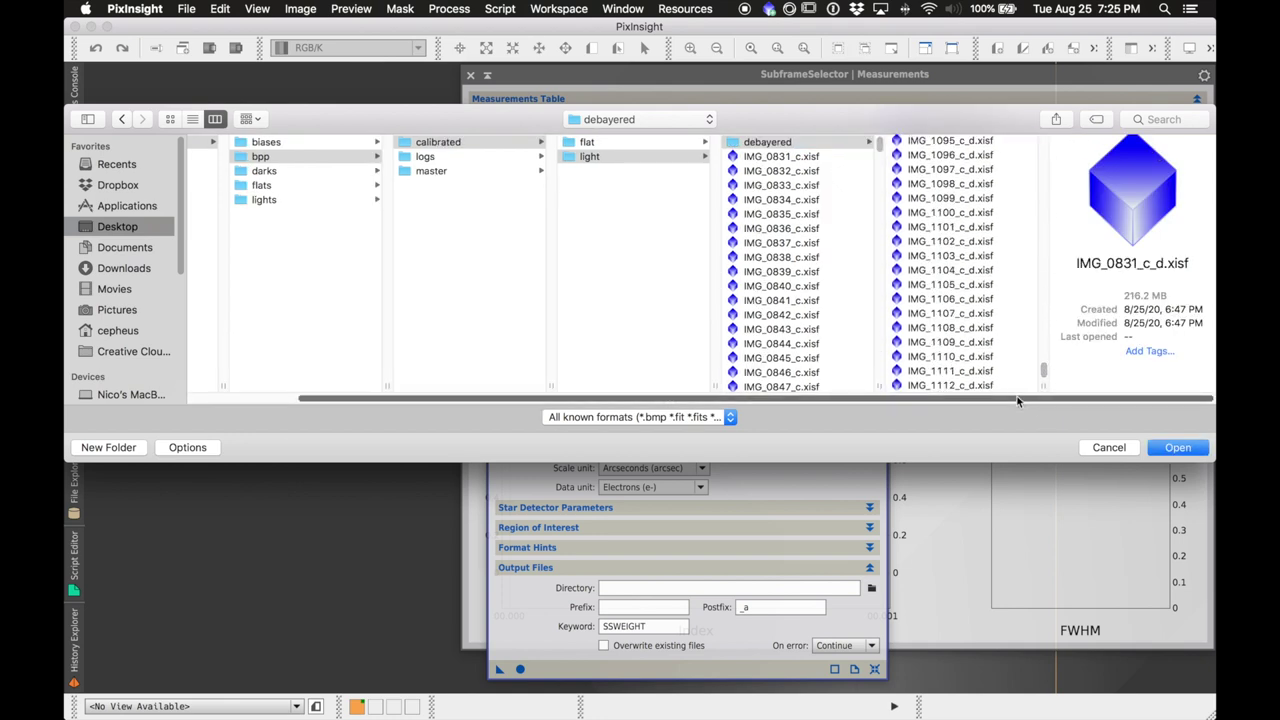
{"action": "left_click", "coordinate": [952, 386], "text": "shift"}
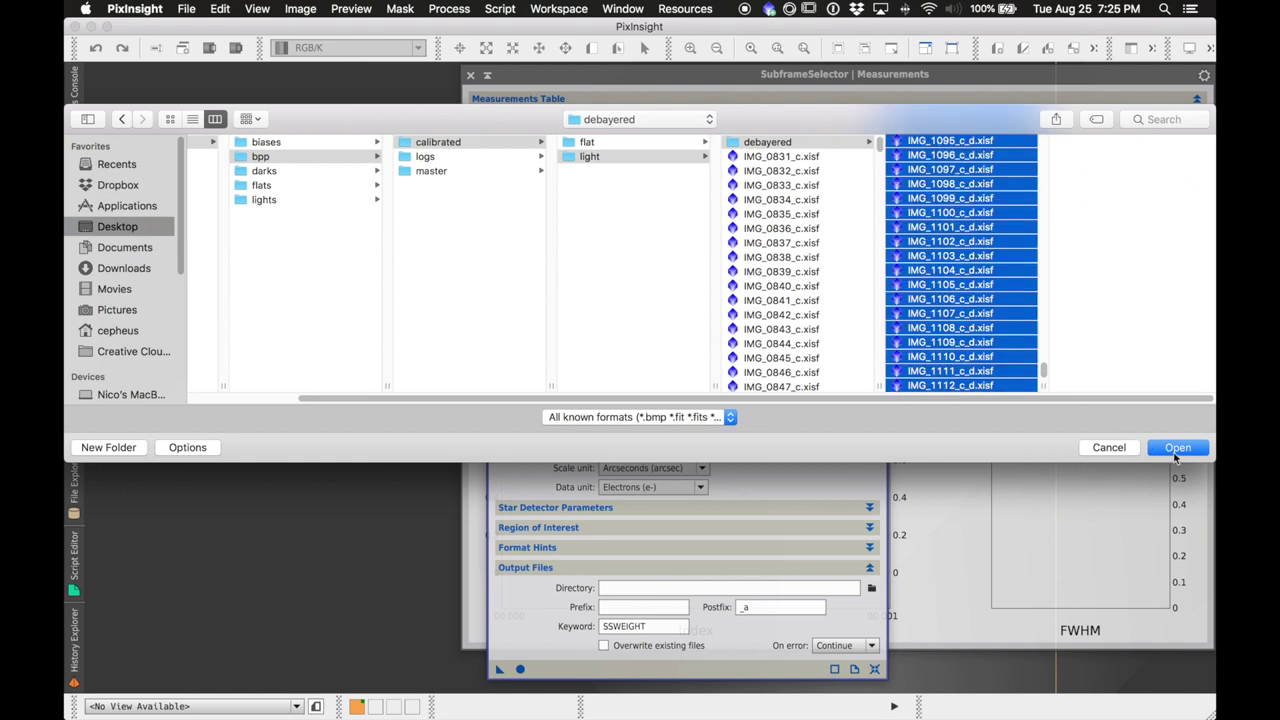
{"action": "left_click", "coordinate": [1180, 448]}
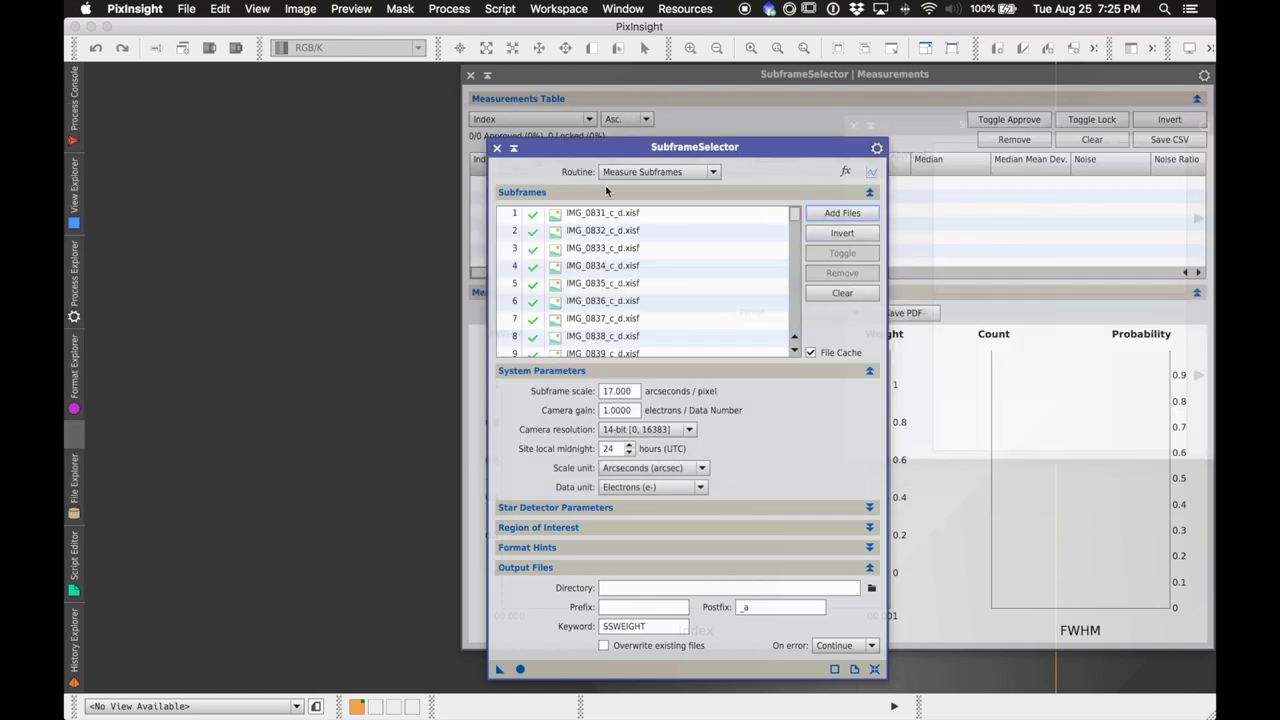
Step: Check the added subframes list and run the Measure Subframes routine on all of them
{"action": "left_click_drag", "start_coordinate": [789, 214], "coordinate": [808, 370]}
{"action": "left_click_drag", "start_coordinate": [794, 321], "coordinate": [795, 214]}
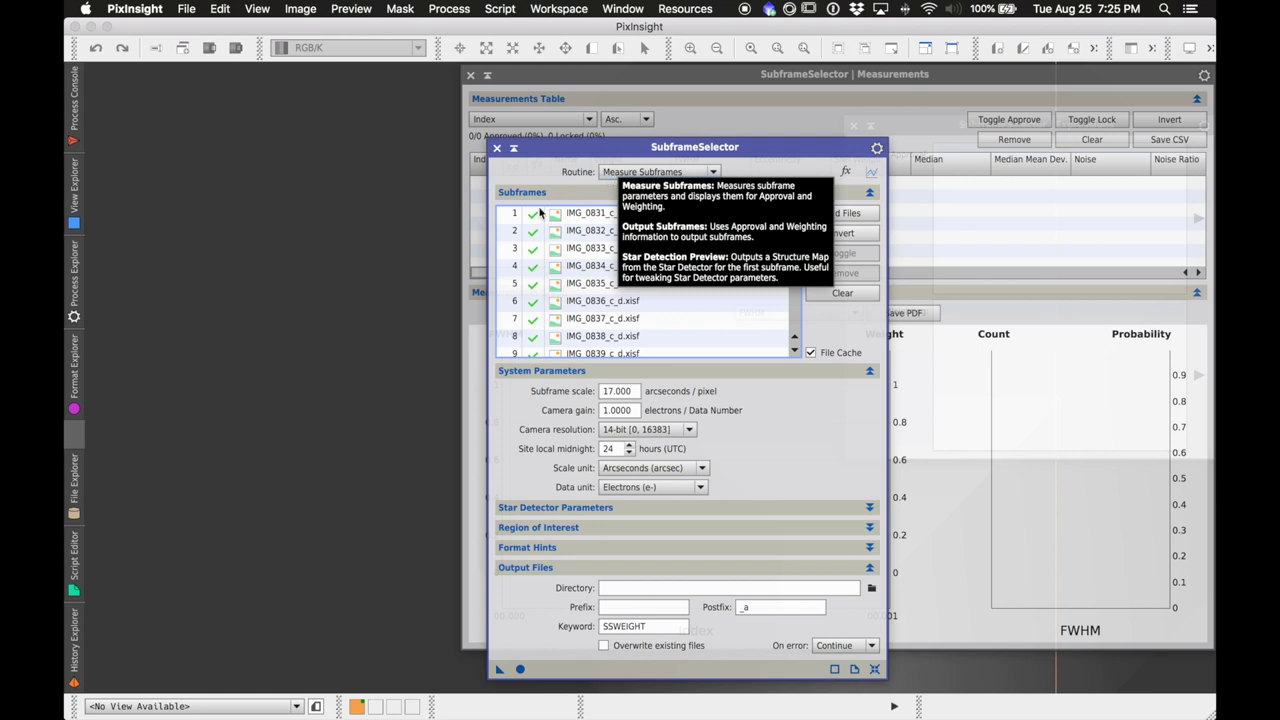
{"action": "left_click_drag", "start_coordinate": [744, 148], "coordinate": [759, 107]}
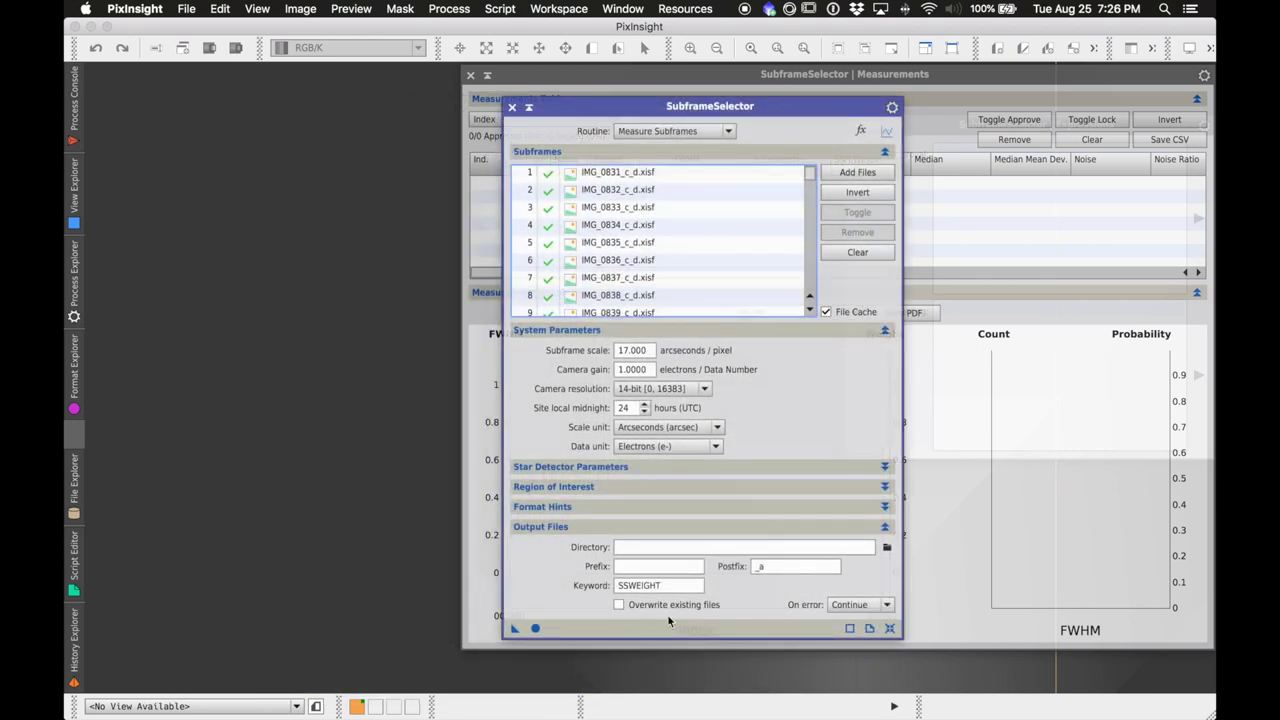
{"action": "left_click", "coordinate": [536, 629]}
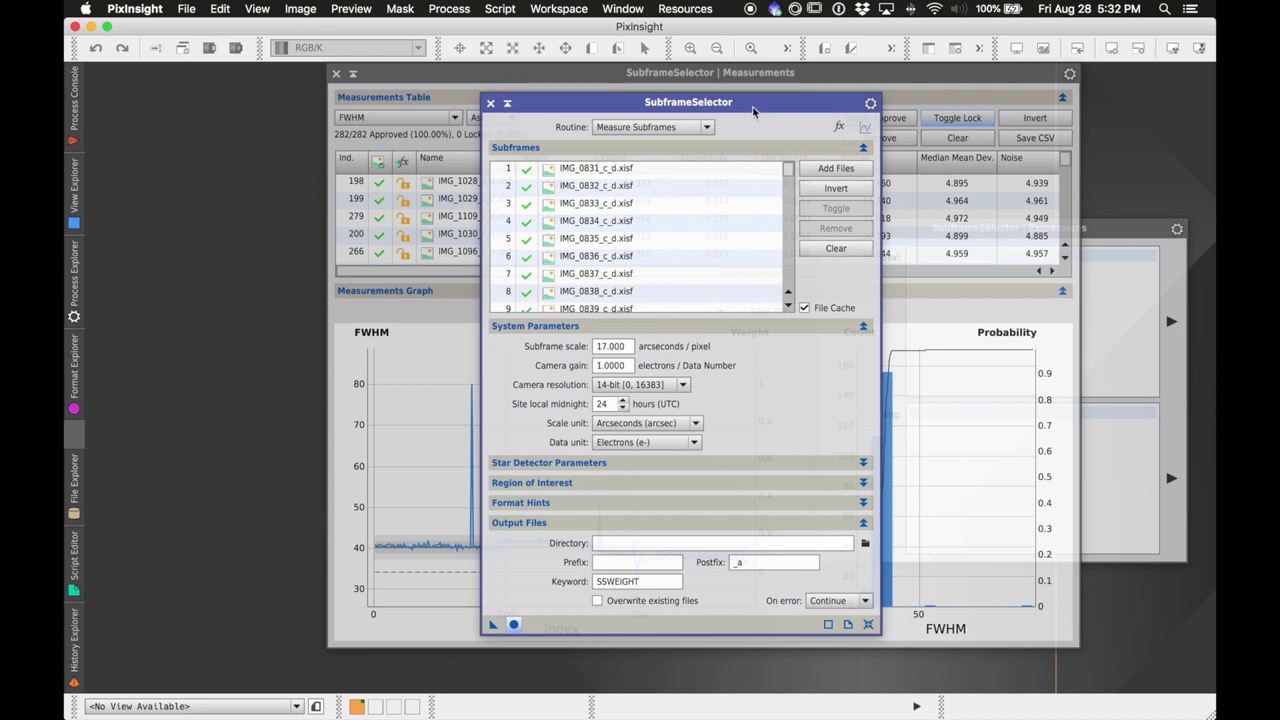
Step: Rearrange the SubframeSelector and Measurements windows so that the full measurements table and graph are uncovered
{"action": "left_click_drag", "start_coordinate": [753, 111], "coordinate": [959, 112]}
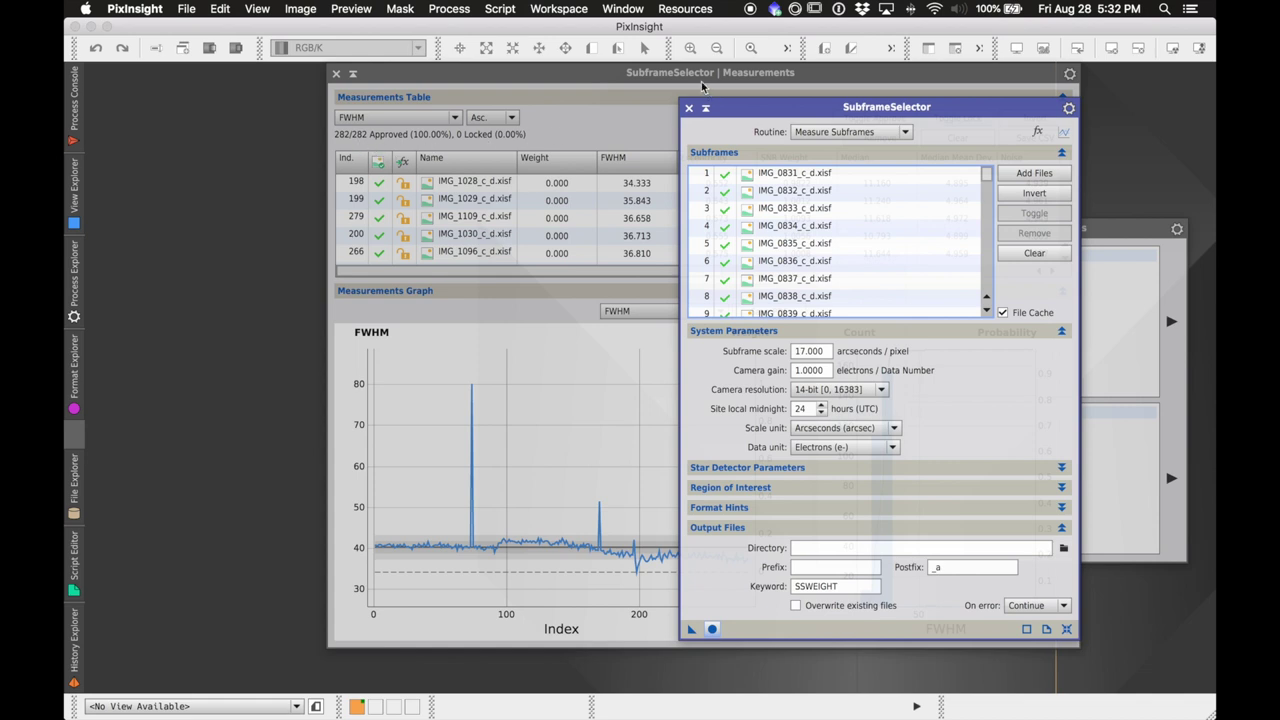
{"action": "left_click_drag", "start_coordinate": [569, 74], "coordinate": [388, 77]}
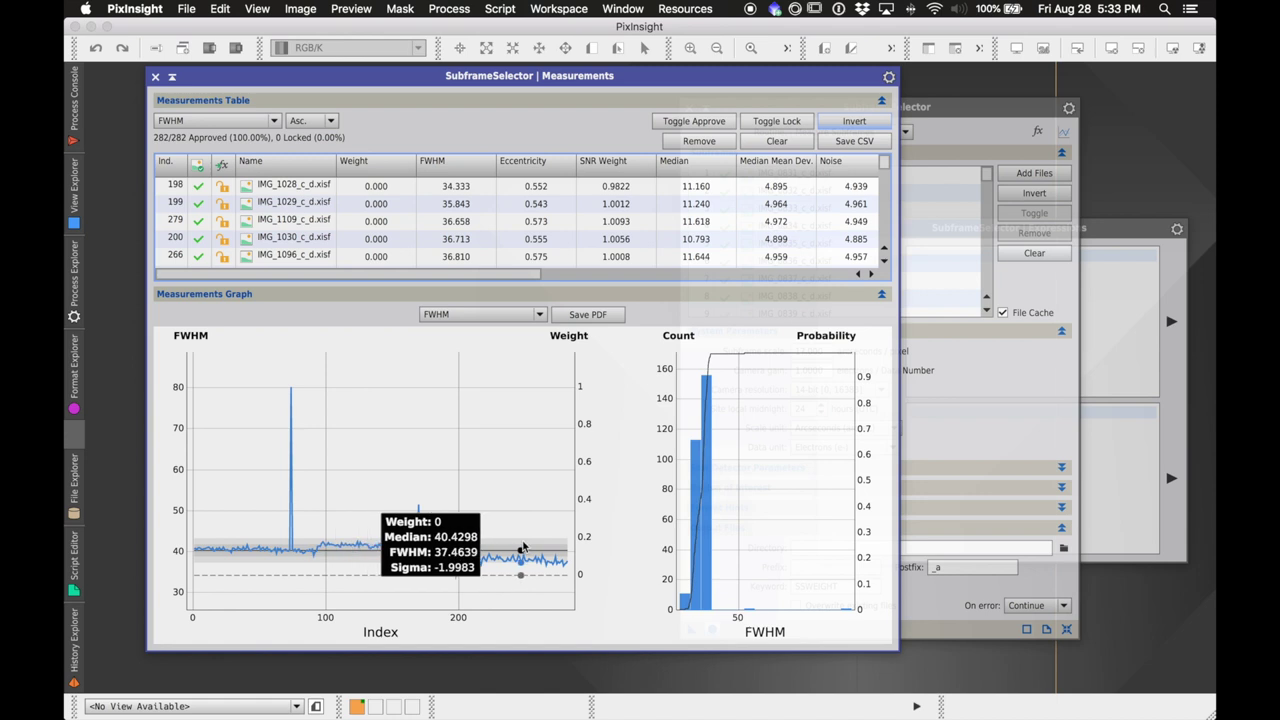
{"action": "left_click_drag", "start_coordinate": [788, 86], "coordinate": [800, 100]}
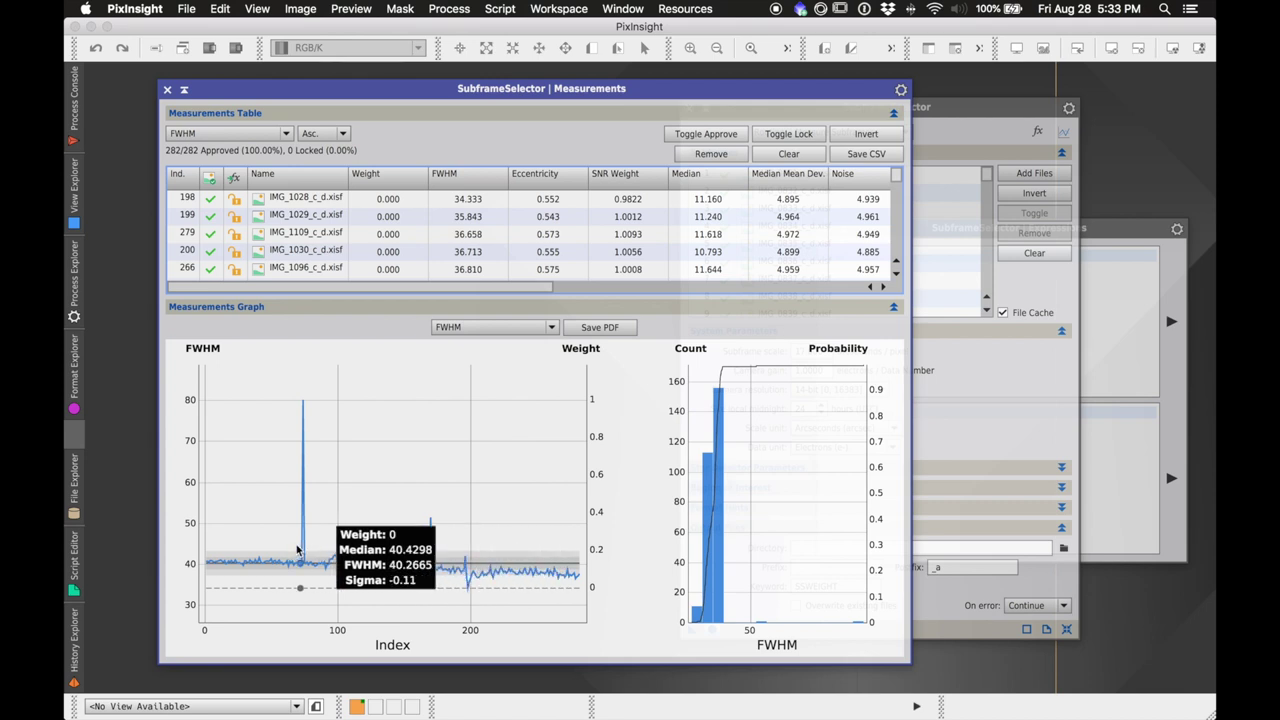
Step: View the Eccentricity graph of the measured subframes and return the graph to FWHM
{"action": "left_click", "coordinate": [458, 331]}
{"action": "left_click", "coordinate": [463, 370]}
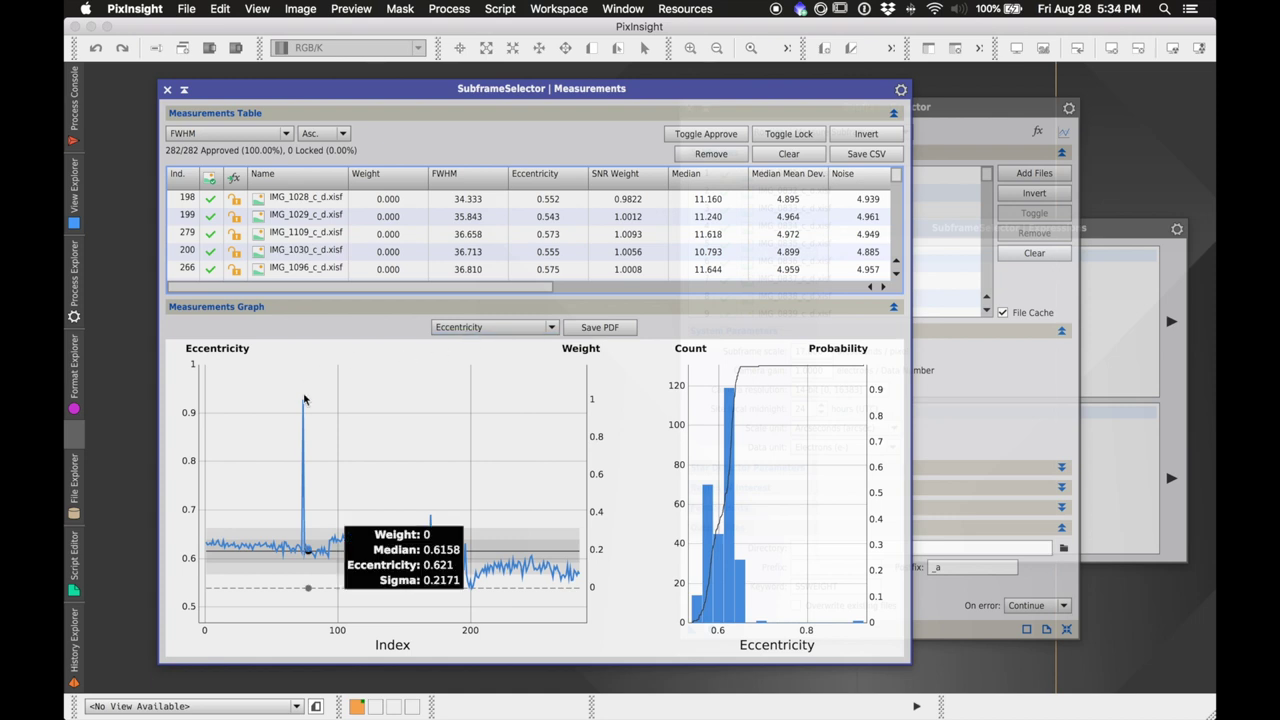
{"action": "left_click", "coordinate": [469, 329]}
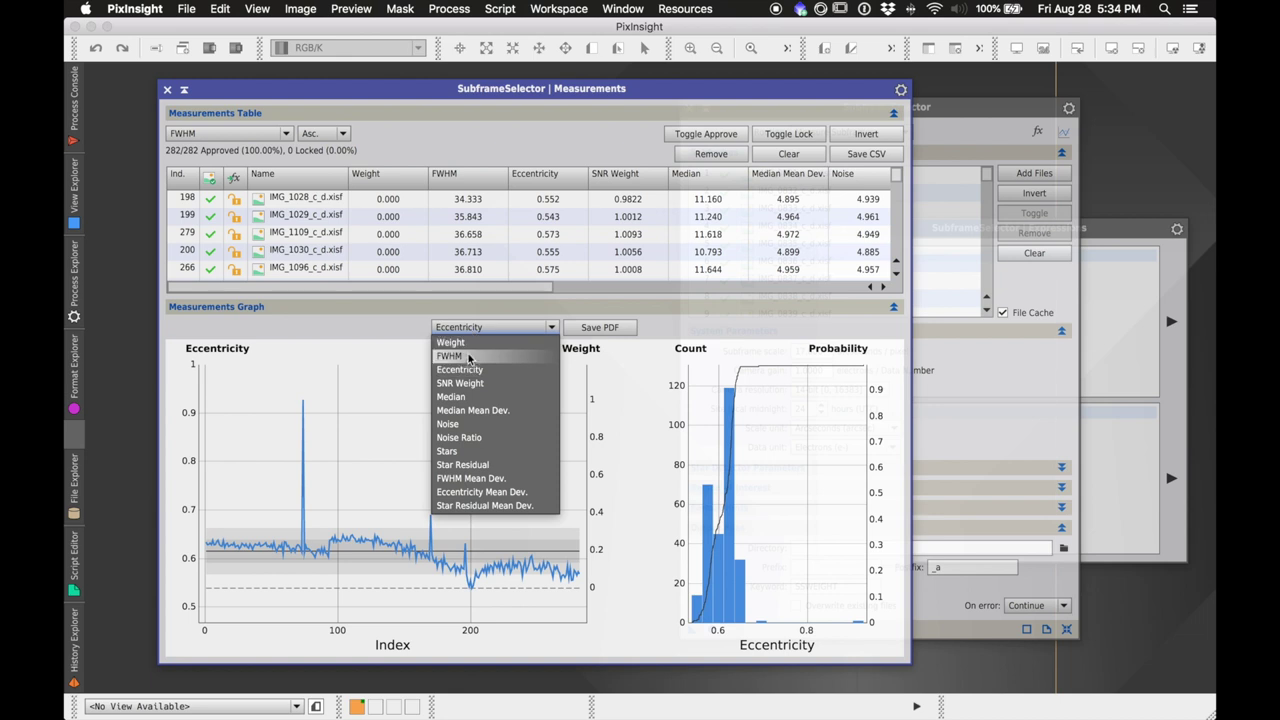
{"action": "left_click", "coordinate": [469, 357]}
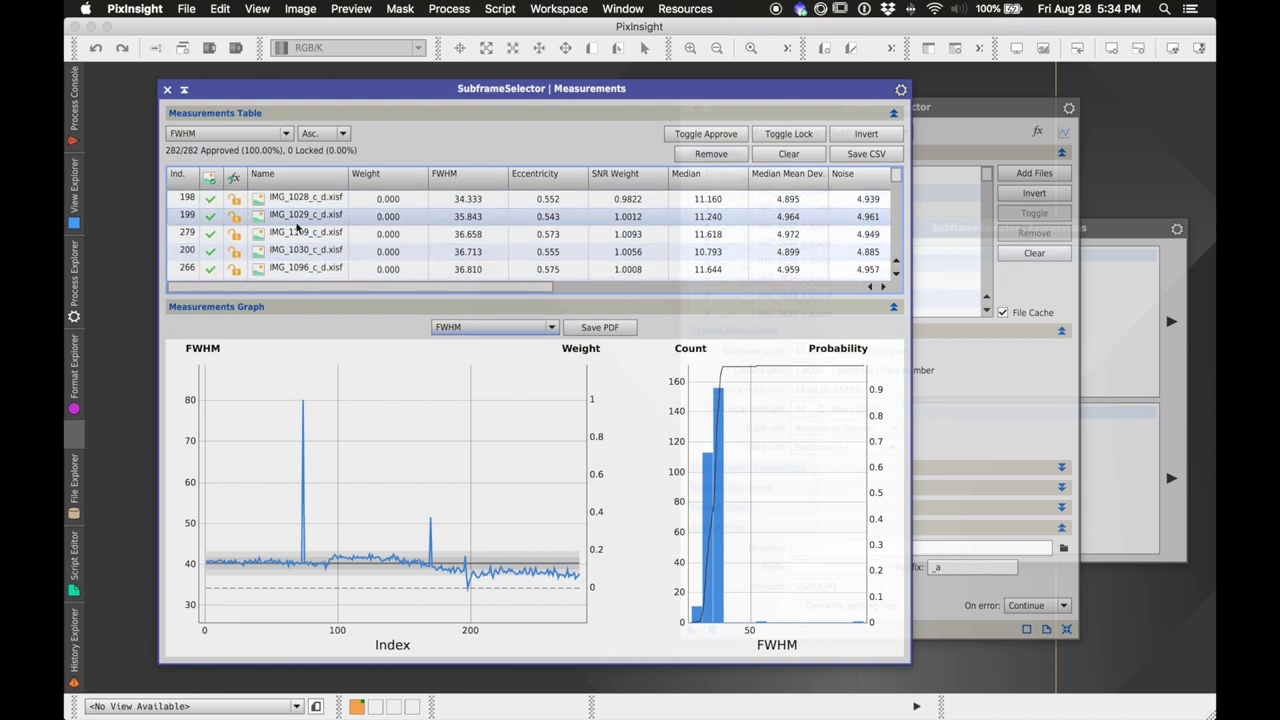
Step: Compare the measurements table sorted by Index and by descending FWHM, returning it to ascending FWHM order
{"action": "left_click", "coordinate": [236, 139]}
{"action": "left_click", "coordinate": [210, 150]}
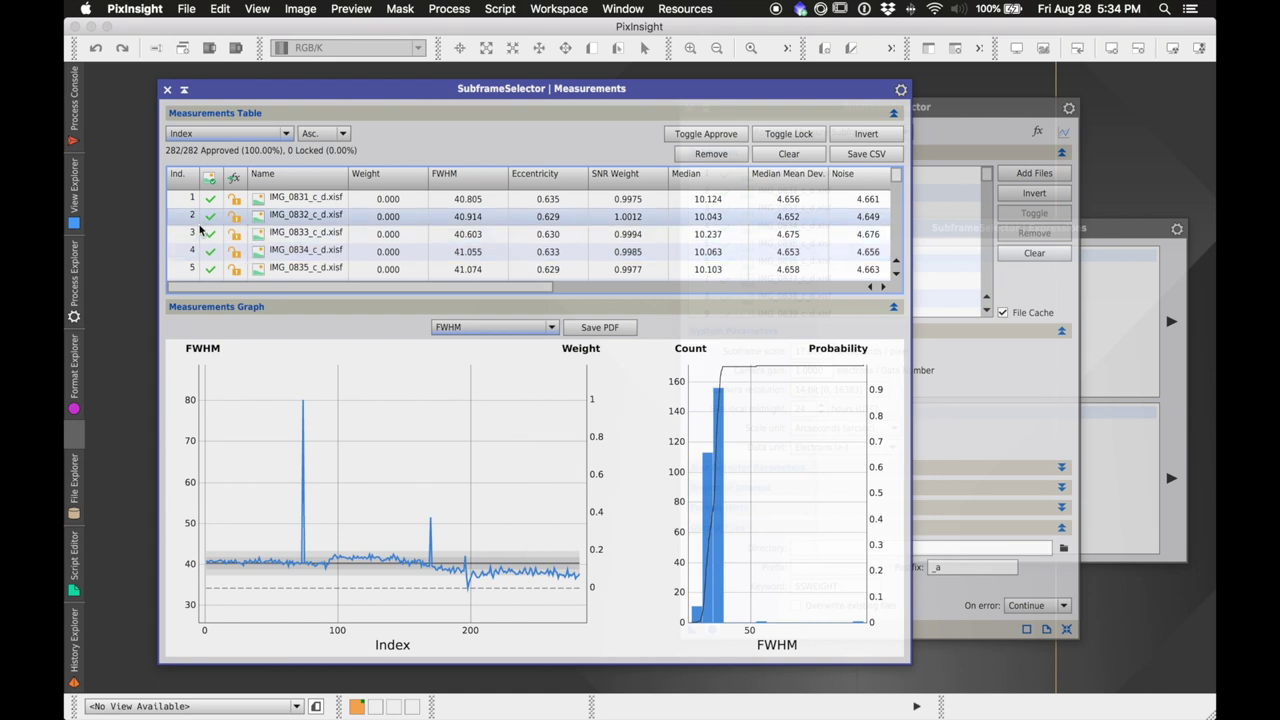
{"action": "left_click", "coordinate": [242, 140]}
{"action": "left_click", "coordinate": [240, 178]}
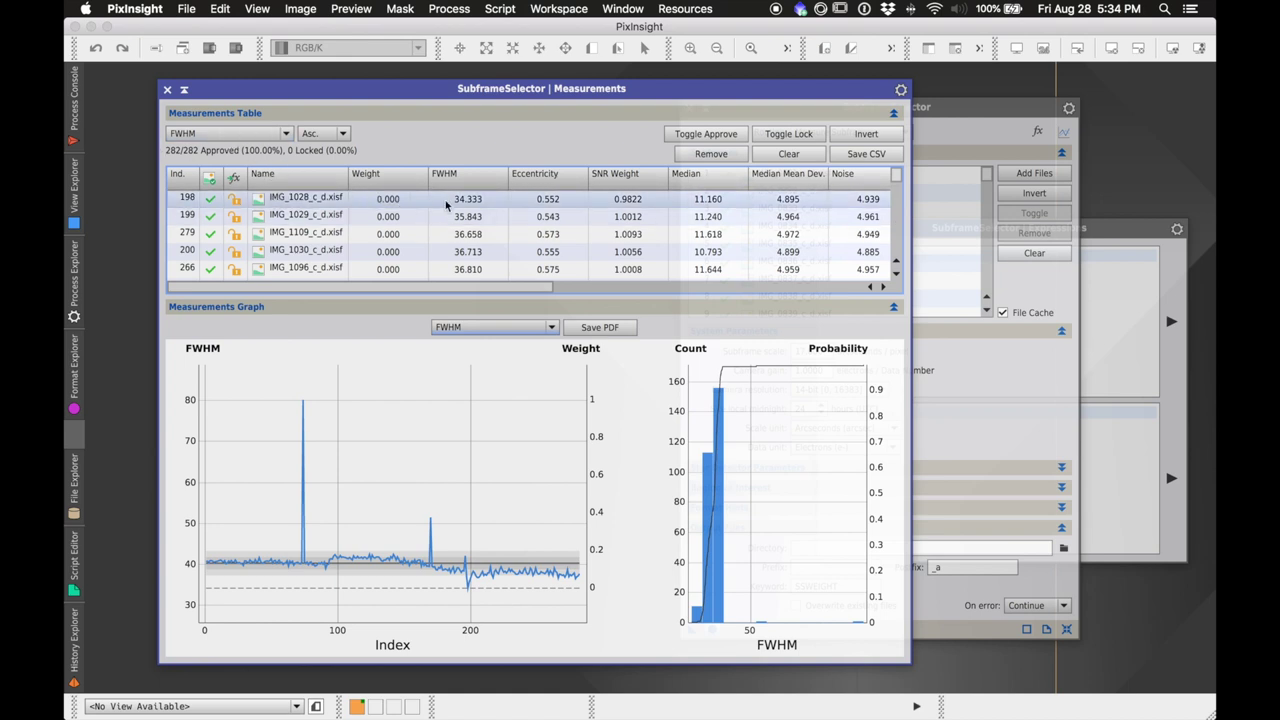
{"action": "left_click", "coordinate": [327, 134]}
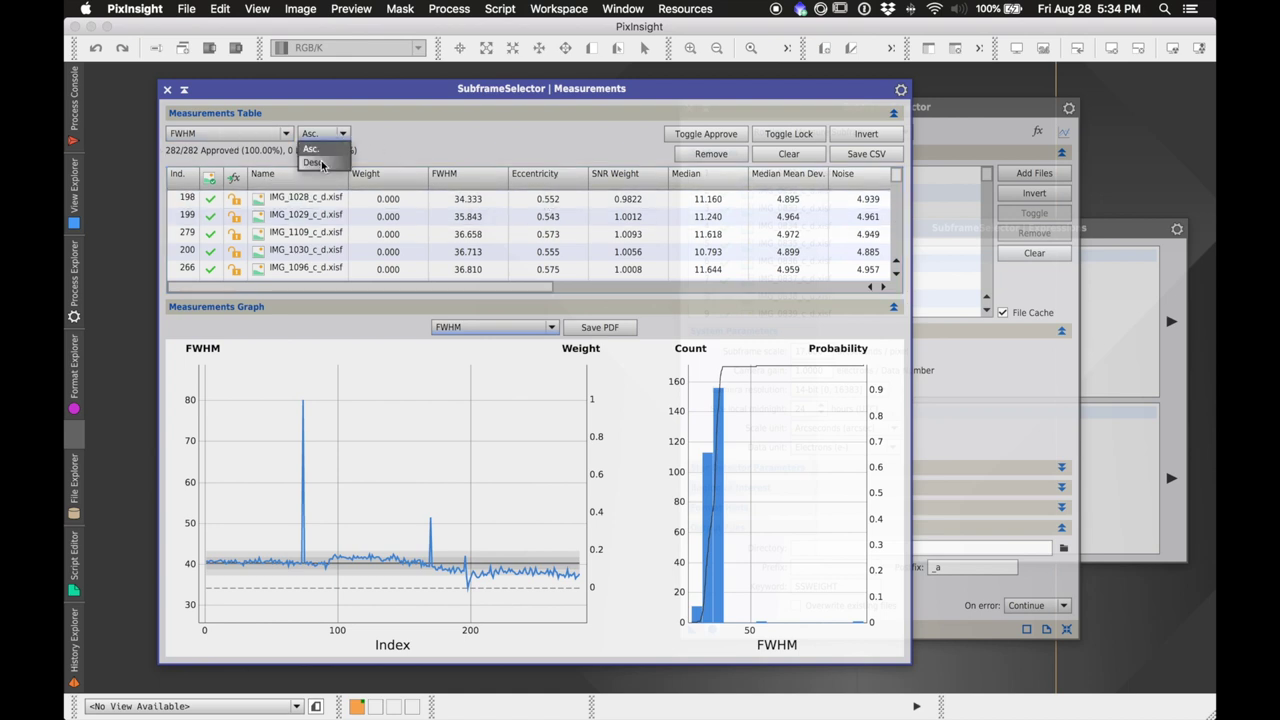
{"action": "left_click", "coordinate": [321, 161]}
{"action": "left_click", "coordinate": [322, 136]}
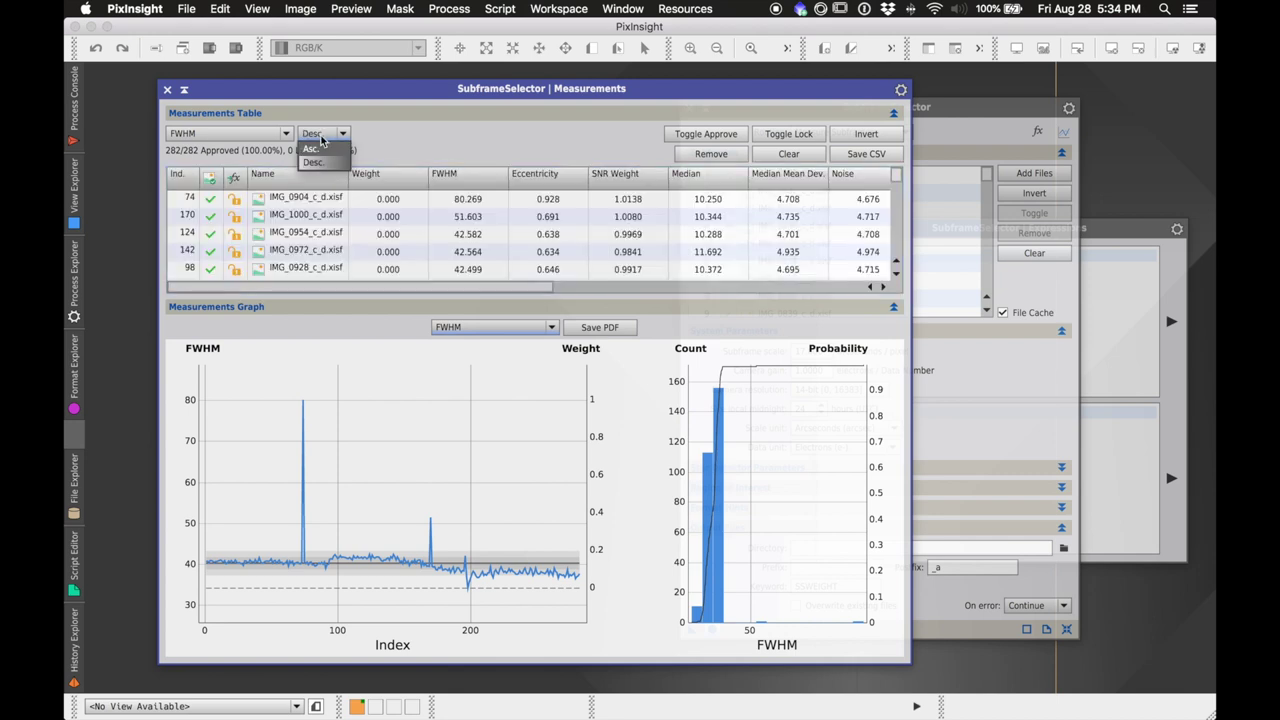
{"action": "left_click", "coordinate": [321, 149]}
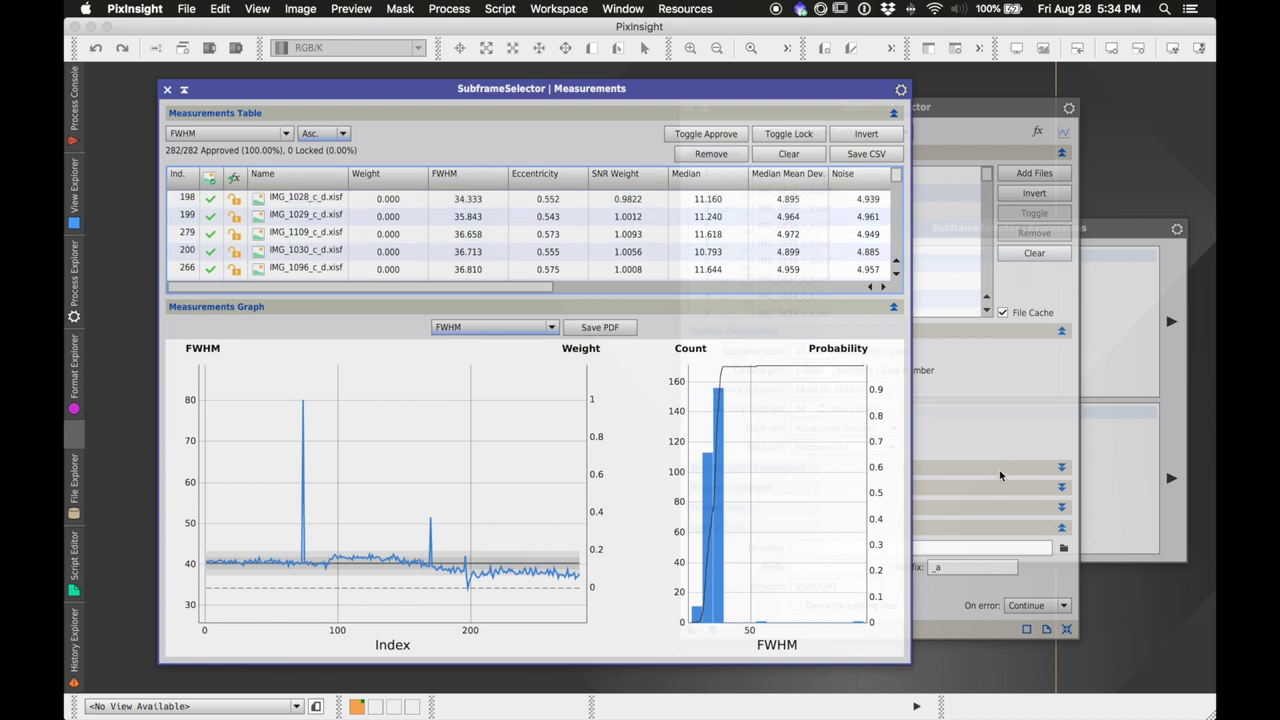
Step: View the Expressions window's Approval and Weighting fields, move it up slightly, and return to the Measurements window
{"action": "left_click", "coordinate": [987, 442]}
{"action": "left_click", "coordinate": [1171, 479]}
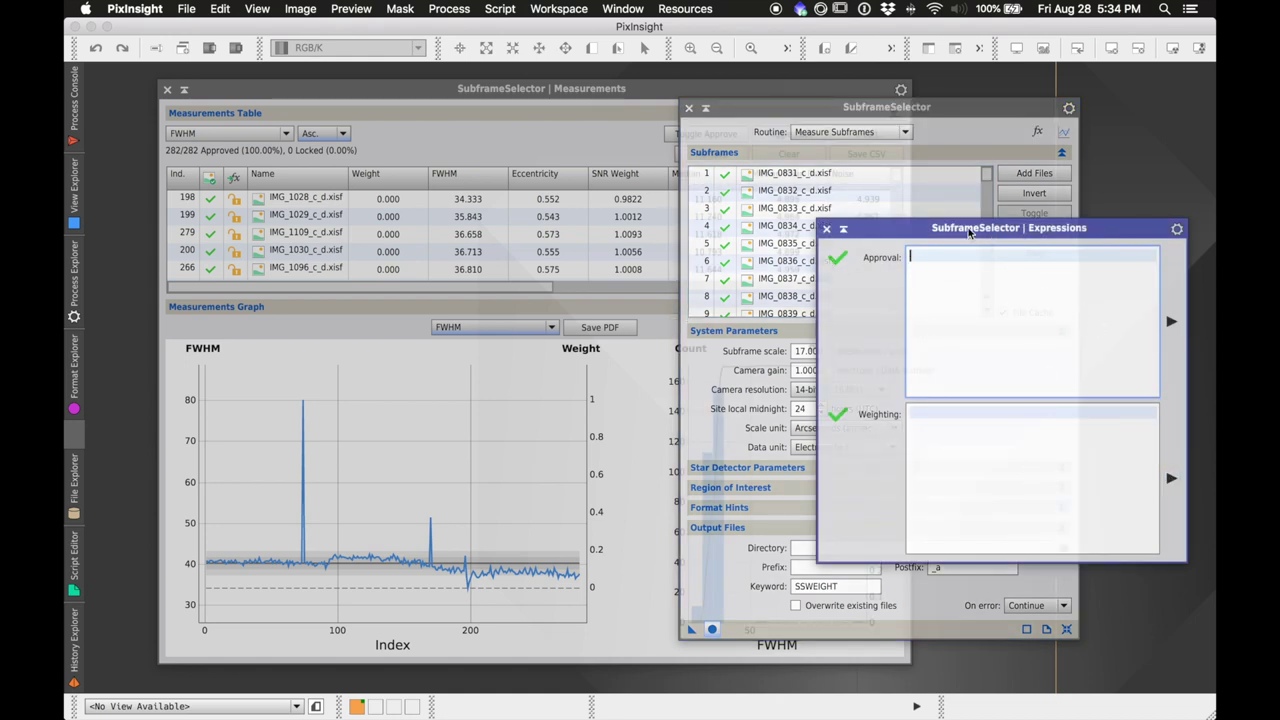
{"action": "left_click_drag", "start_coordinate": [968, 232], "coordinate": [959, 183]}
{"action": "left_click", "coordinate": [697, 567]}
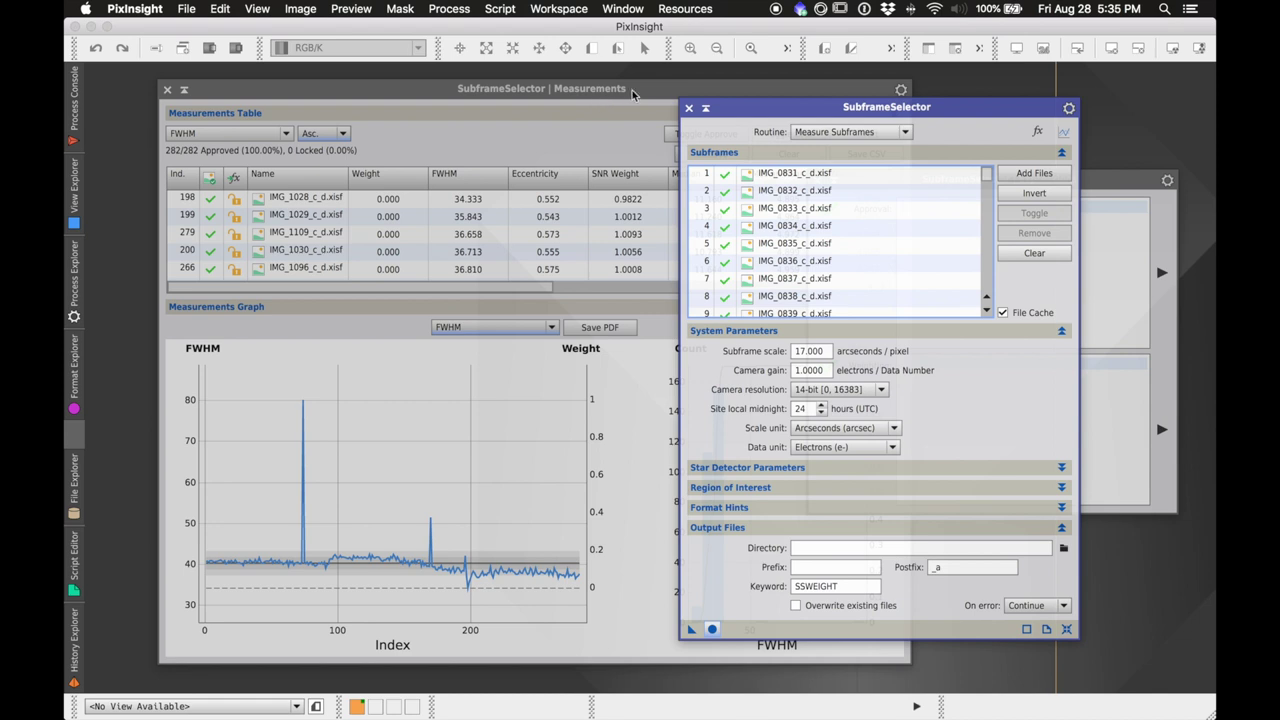
{"action": "left_click", "coordinate": [1103, 187]}
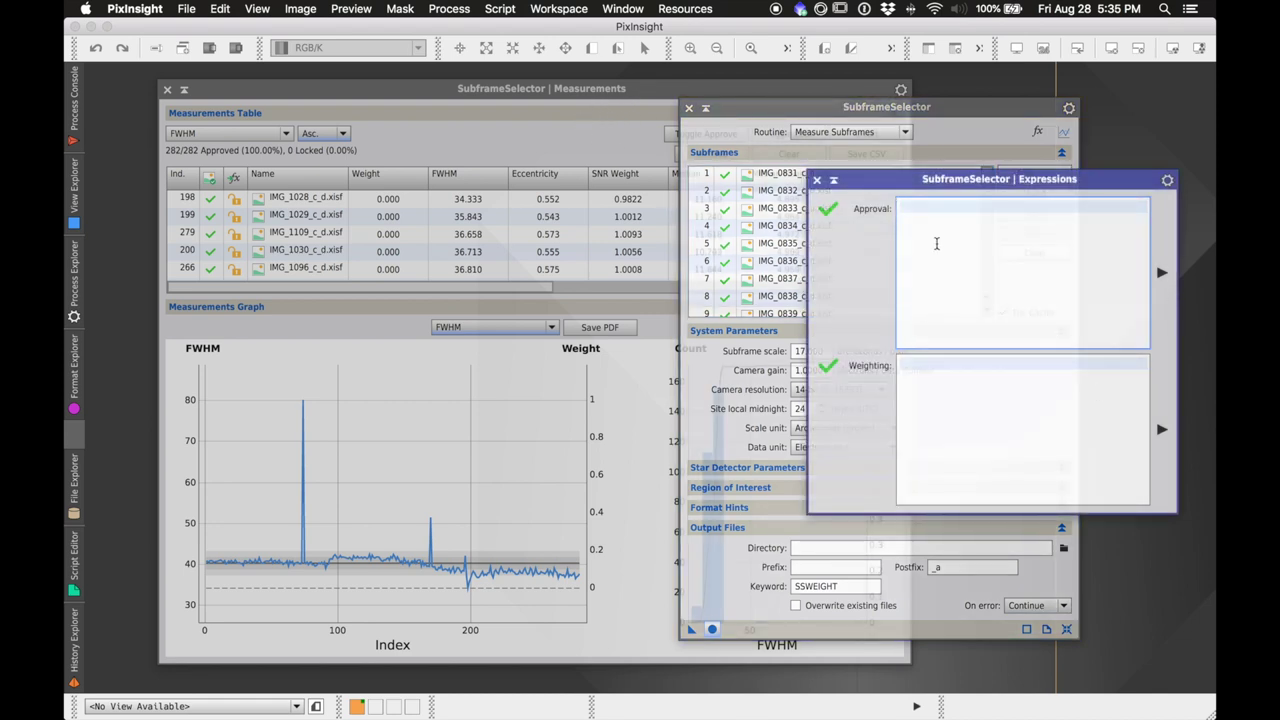
{"action": "left_click", "coordinate": [568, 92]}
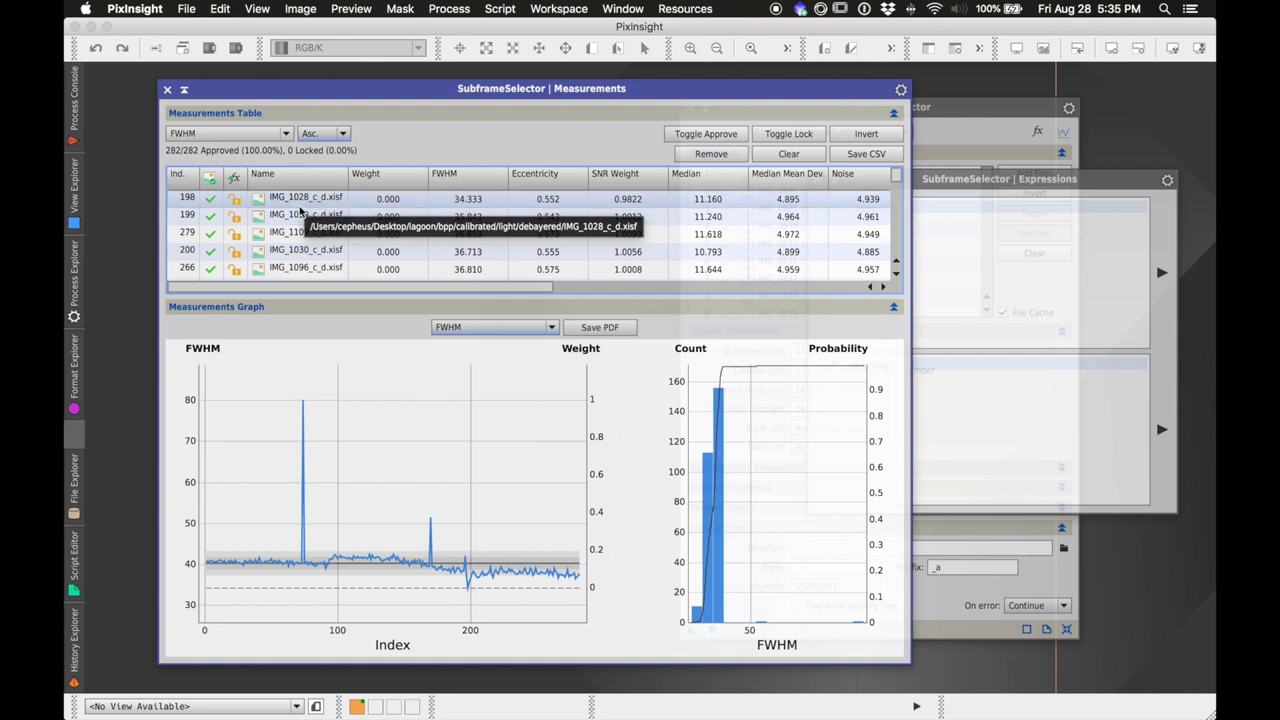
Step: Sort the measurements table by FWHM in descending order and inspect the spikes in the FWHM graph
{"action": "left_click", "coordinate": [323, 134]}
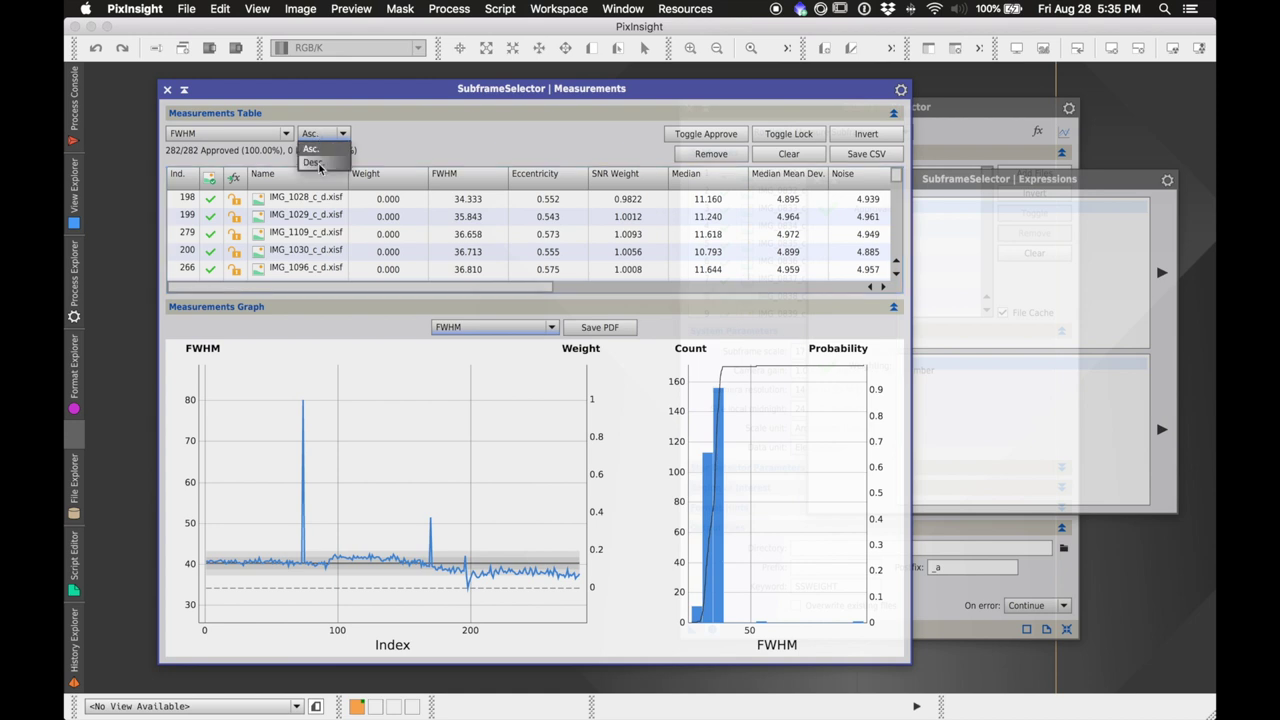
{"action": "left_click", "coordinate": [323, 165]}
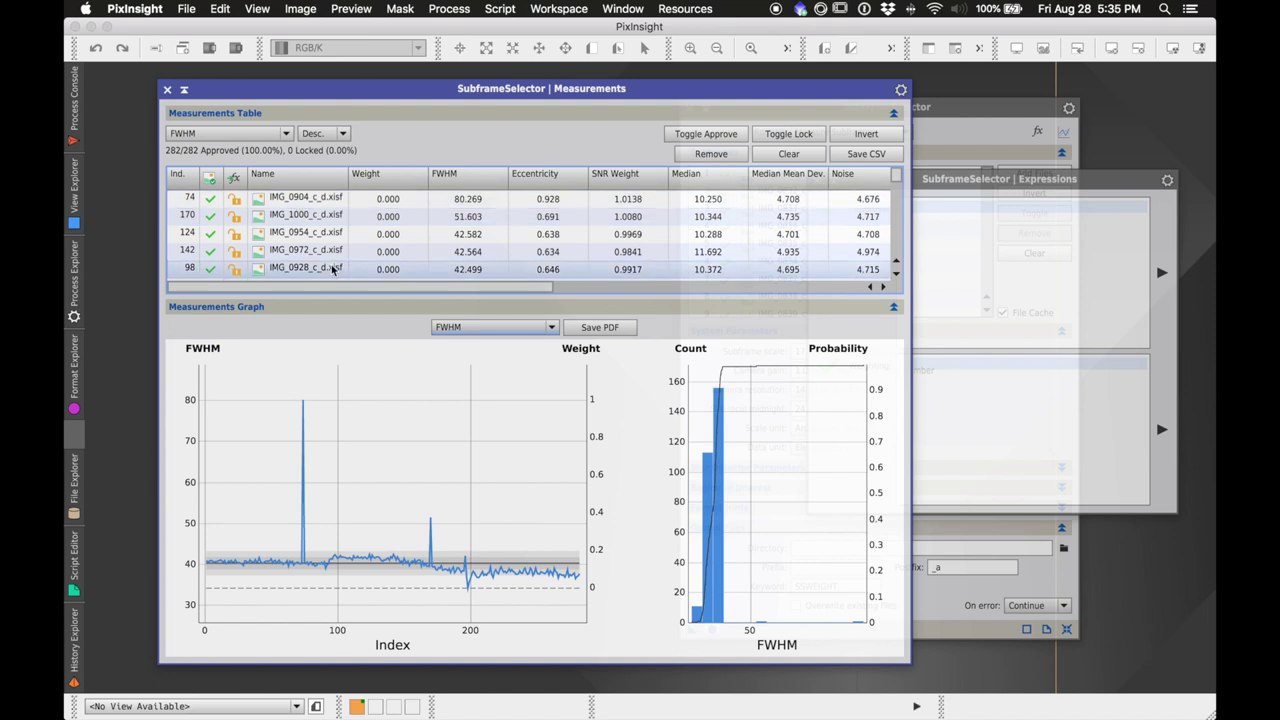
{"action": "mouse_move", "coordinate": [306, 528]}
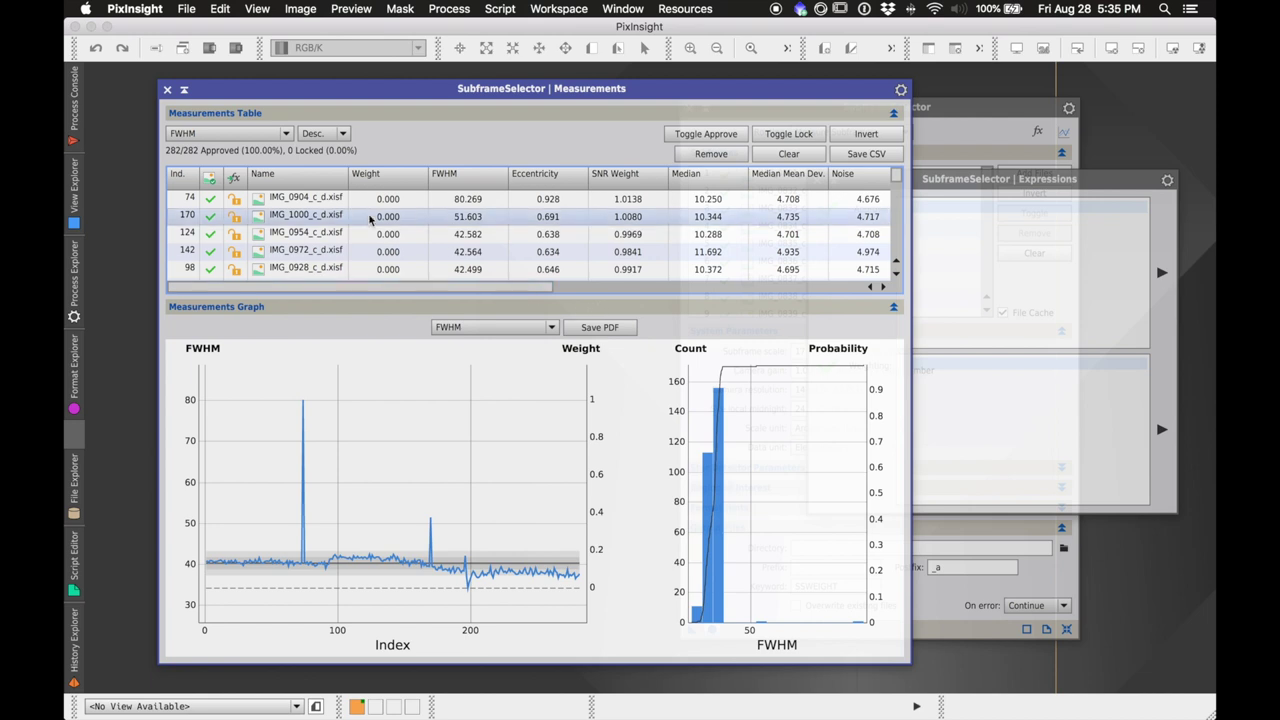
Step: Switch to Finder and open the debayered folder inside Desktop, lagoon, bpp, calibrated, light
{"action": "mouse_move", "coordinate": [812, 705]}
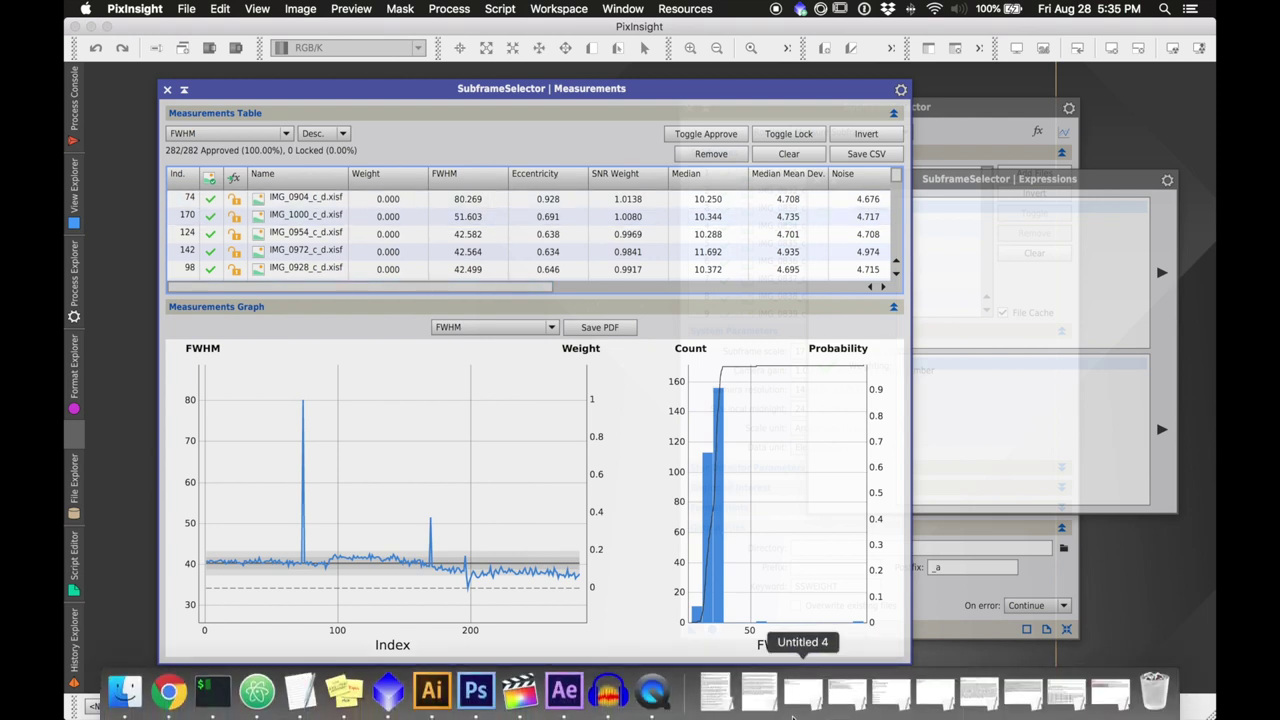
{"action": "left_click", "coordinate": [136, 689]}
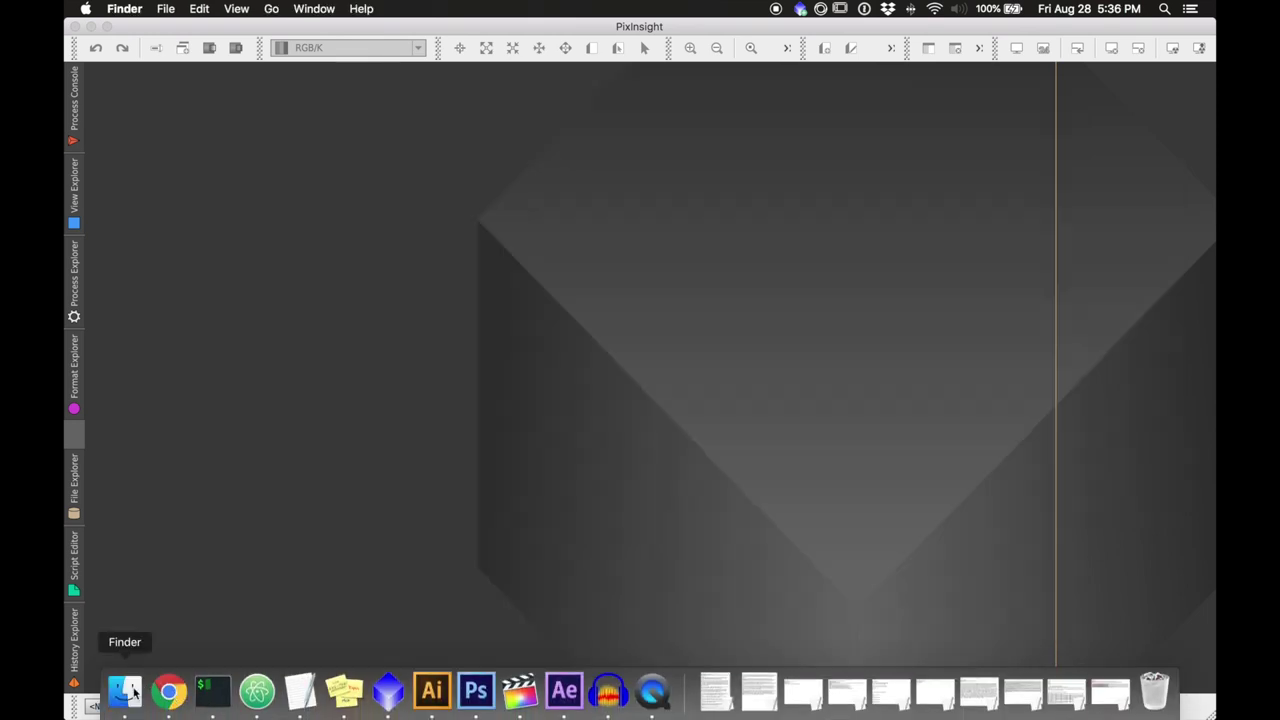
{"action": "left_click", "coordinate": [146, 314]}
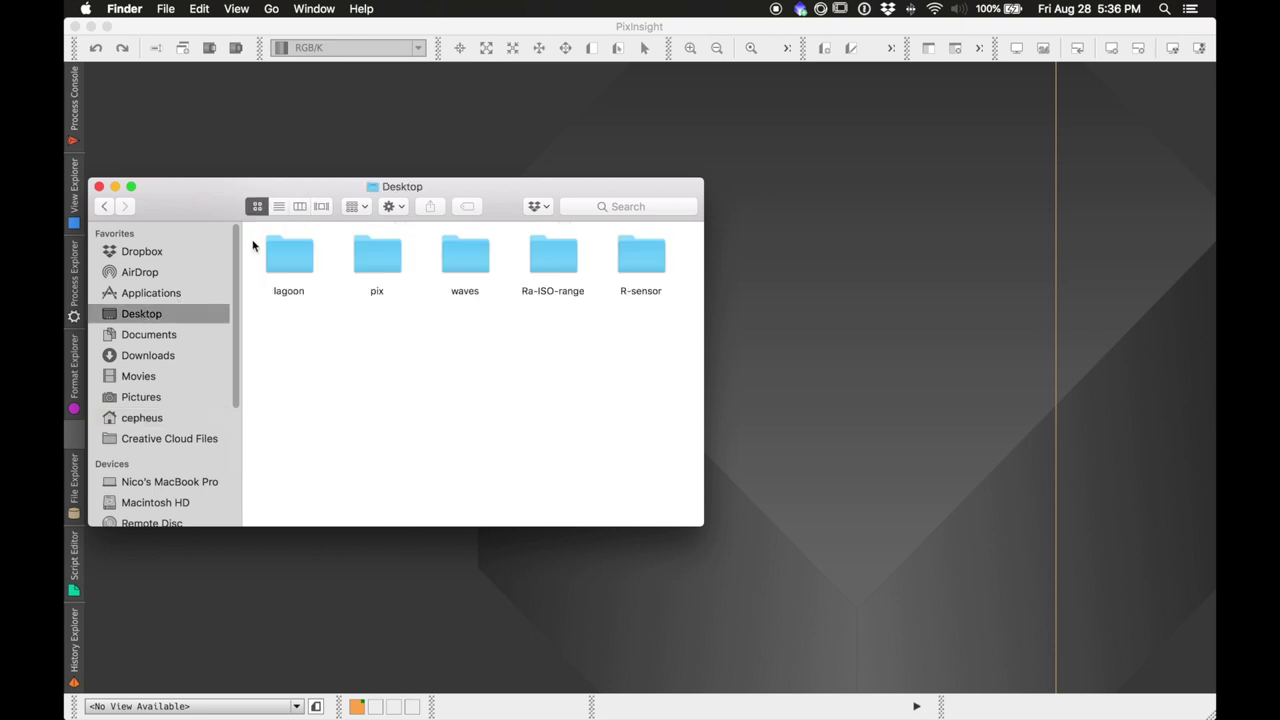
{"action": "double_click", "coordinate": [309, 268]}
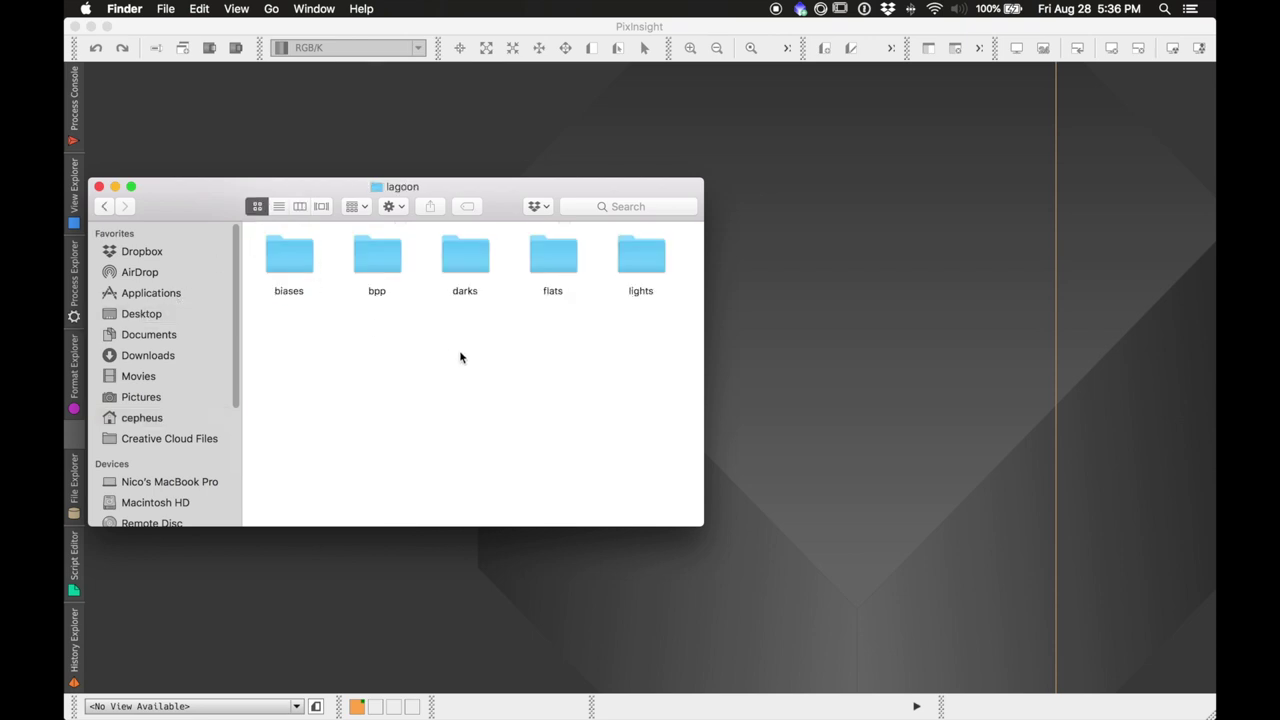
{"action": "double_click", "coordinate": [383, 262]}
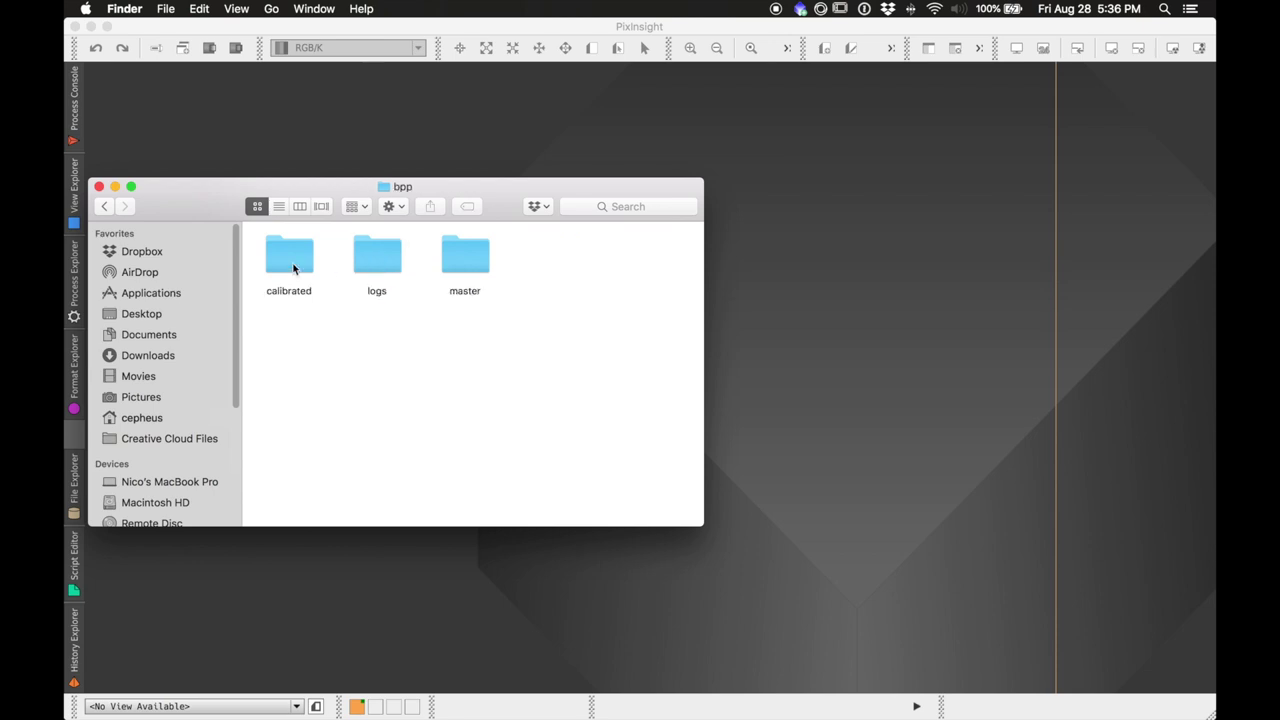
{"action": "left_click", "coordinate": [293, 262]}
{"action": "double_click", "coordinate": [293, 262]}
{"action": "left_click", "coordinate": [379, 256]}
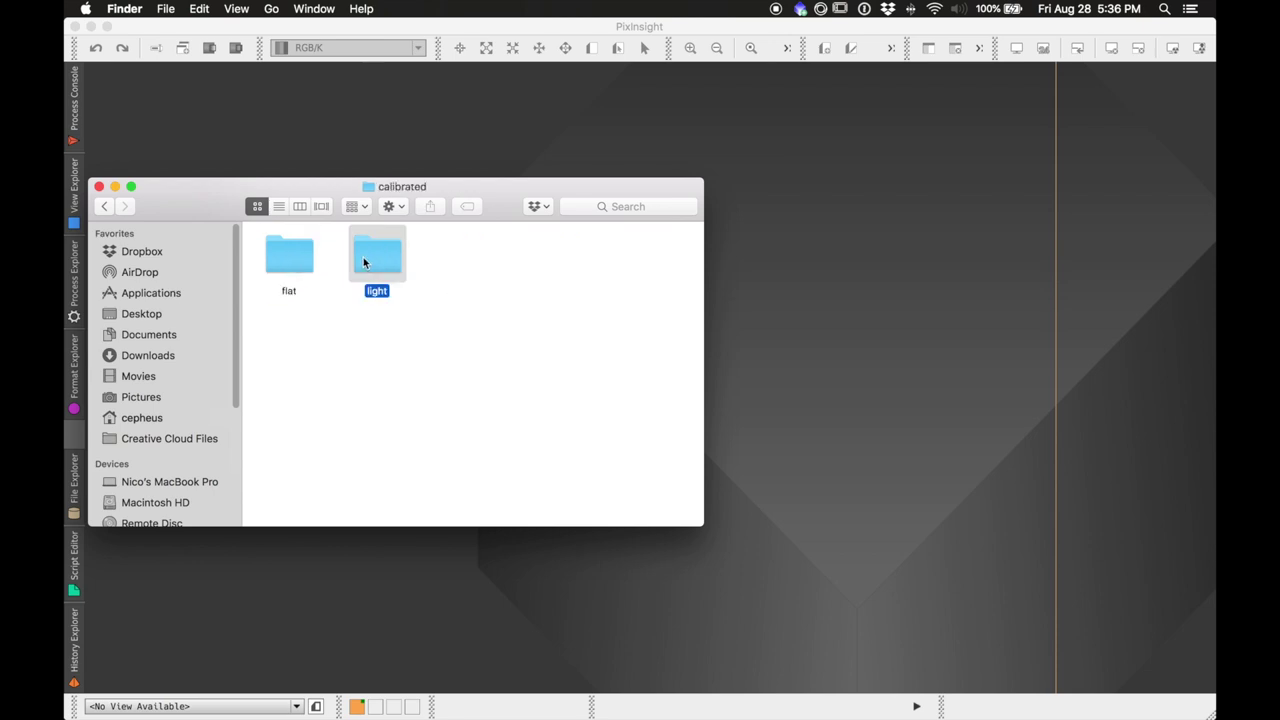
{"action": "double_click", "coordinate": [379, 256]}
{"action": "left_click", "coordinate": [305, 265]}
{"action": "double_click", "coordinate": [305, 265]}
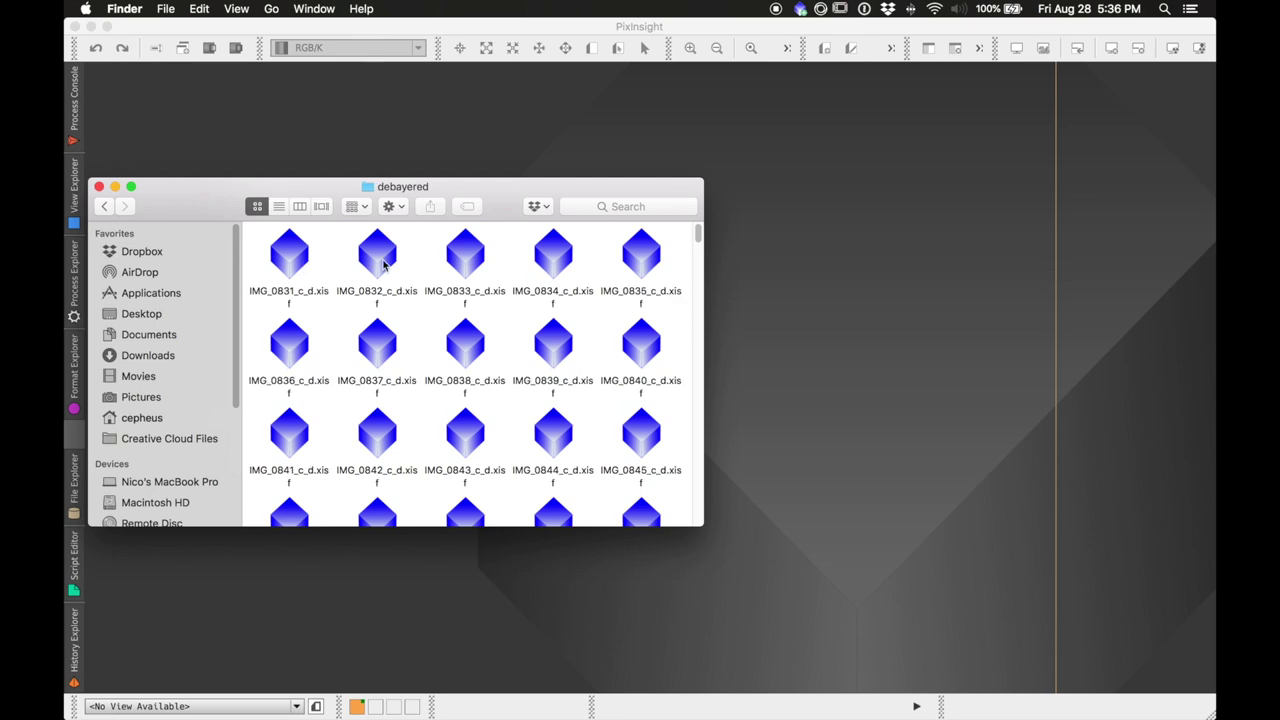
Step: Move the frame IMG_0904_c_d.xisf from the debayered folder to the trash
{"action": "left_click_drag", "start_coordinate": [698, 238], "coordinate": [675, 313]}
{"action": "left_click", "coordinate": [558, 285]}
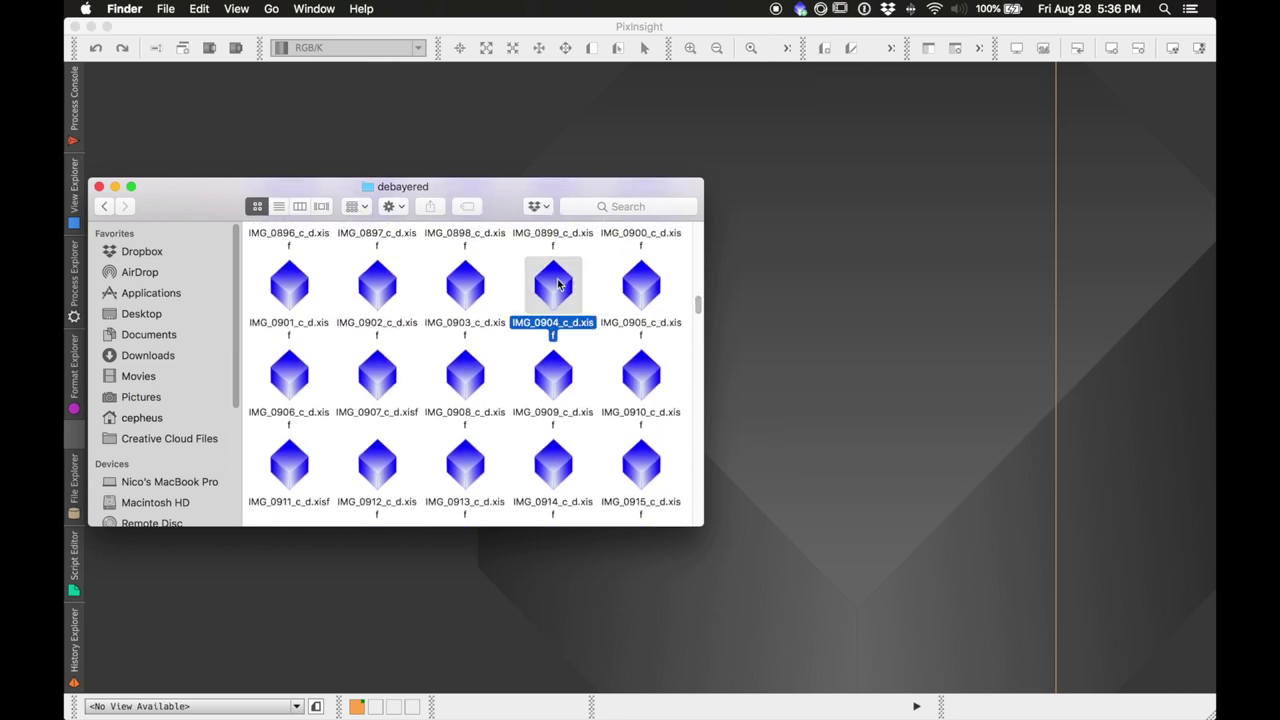
{"action": "key", "text": "super+BackSpace"}
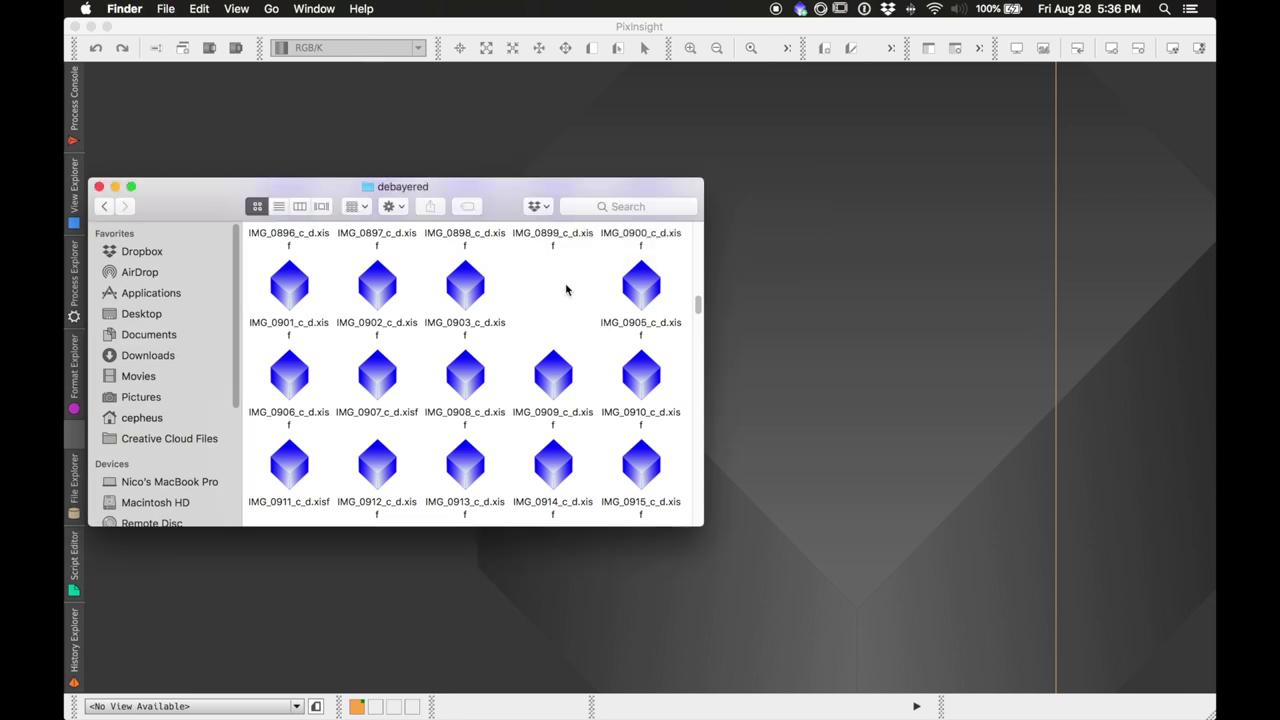
Step: Move the frame IMG_1000_c_d.xisf from the debayered folder to the trash
{"action": "left_click_drag", "start_coordinate": [692, 313], "coordinate": [690, 410]}
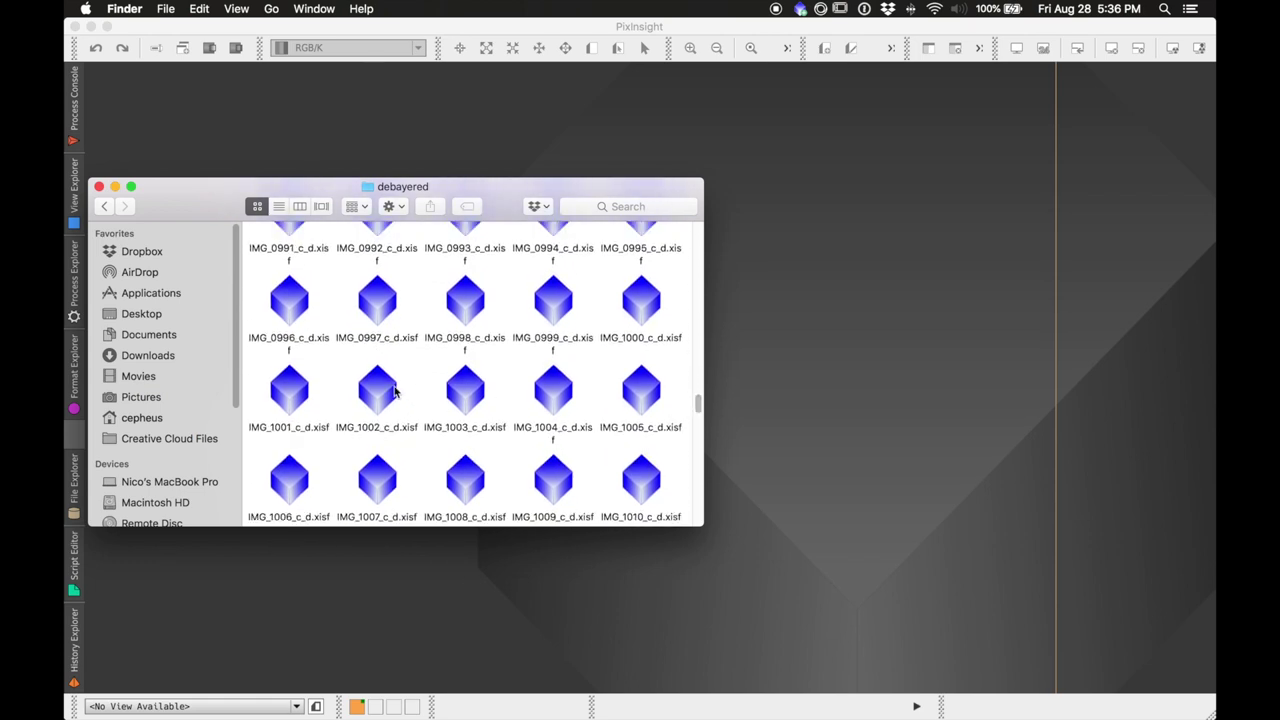
{"action": "left_click", "coordinate": [639, 305]}
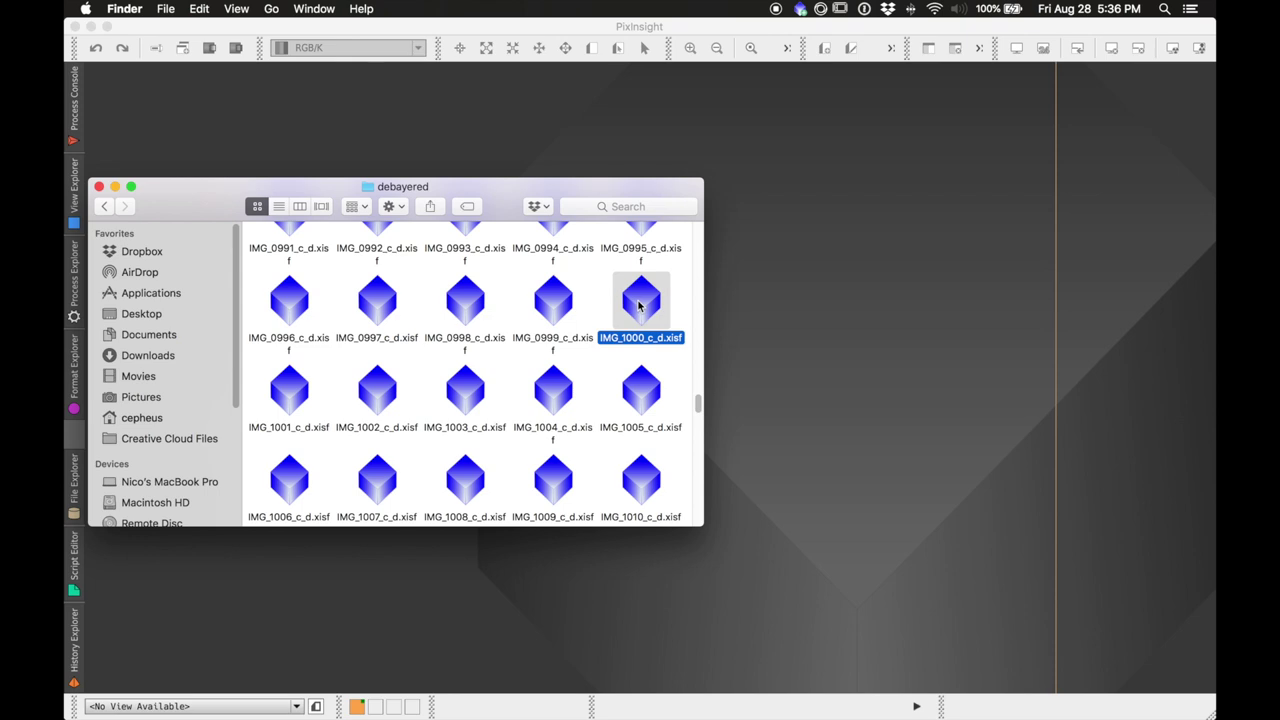
{"action": "key", "text": "super+BackSpace"}
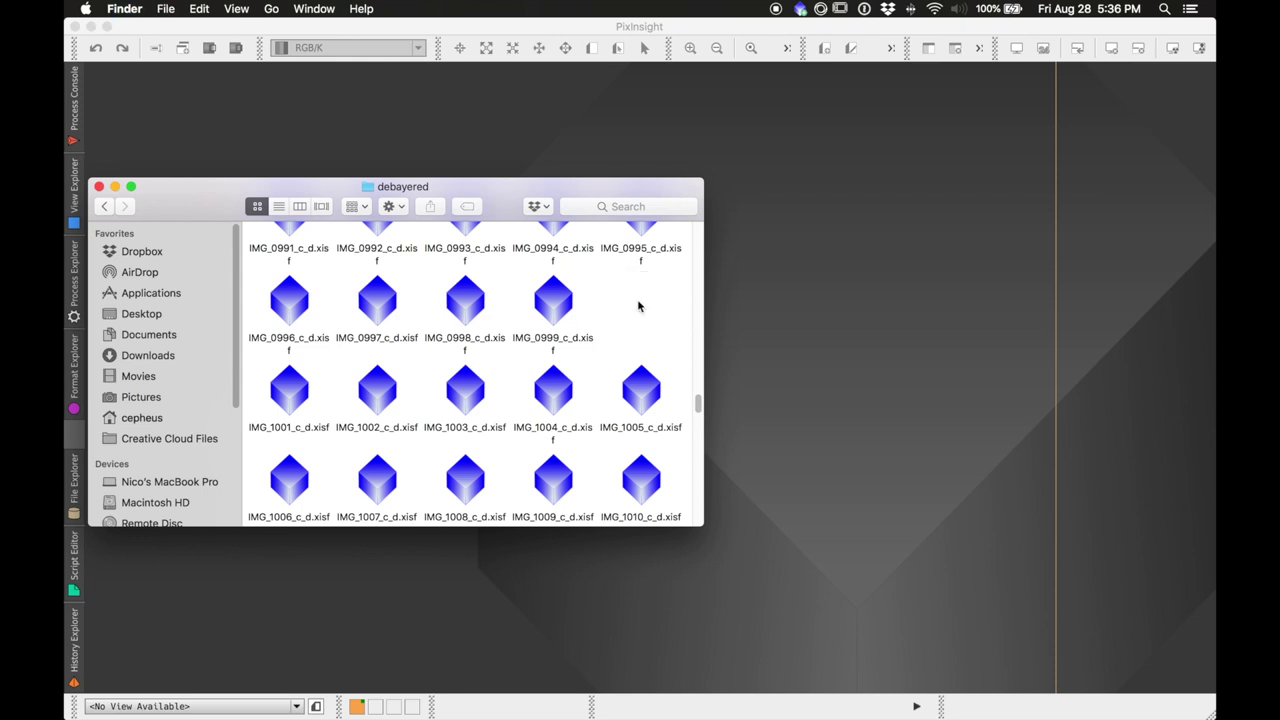
Step: Switch back to PixInsight, plot Eccentricity in the measurements graph, and sort the measurements table by Eccentricity to examine the outliers
{"action": "left_click", "coordinate": [772, 425]}
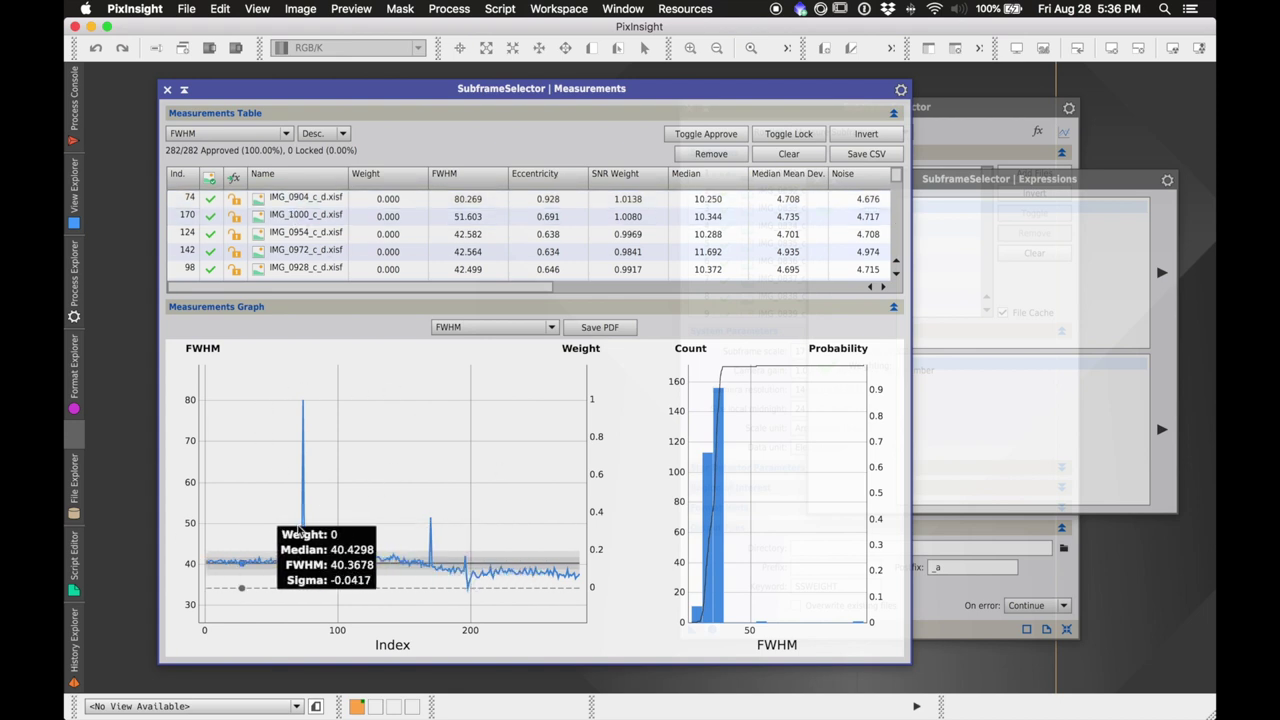
{"action": "left_click", "coordinate": [486, 327]}
{"action": "left_click", "coordinate": [480, 369]}
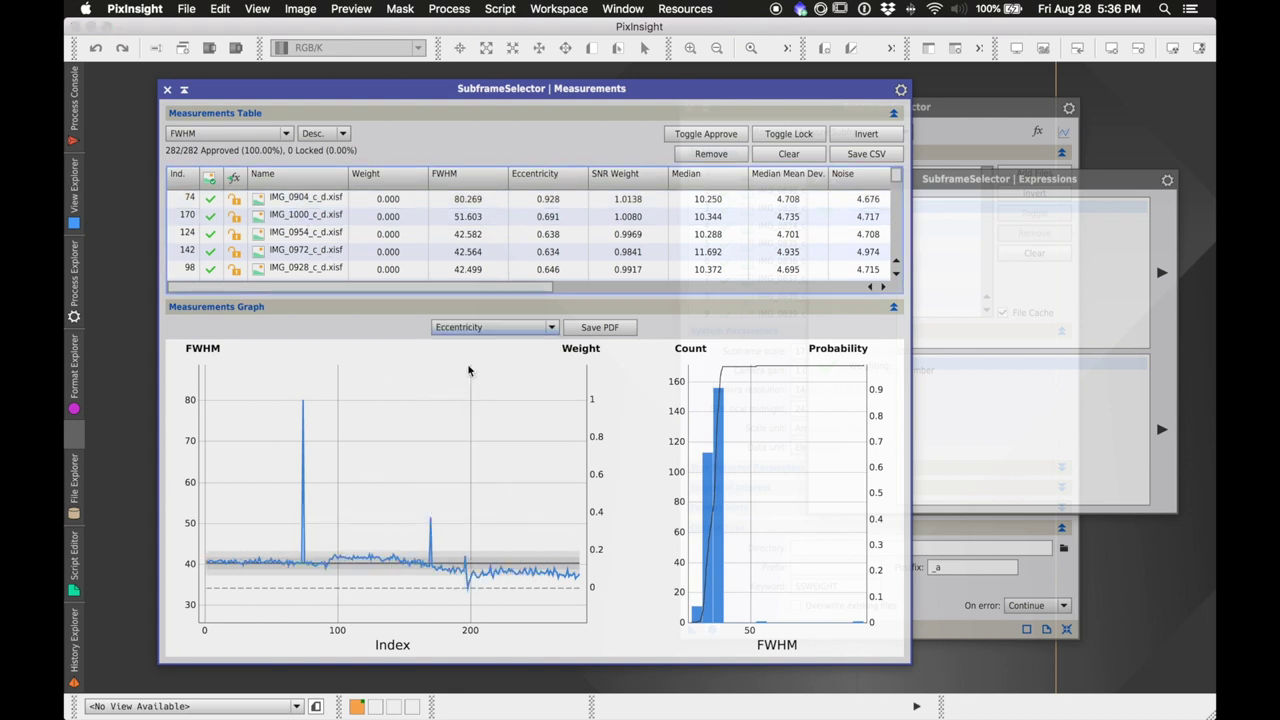
{"action": "left_click", "coordinate": [268, 134]}
{"action": "left_click", "coordinate": [246, 190]}
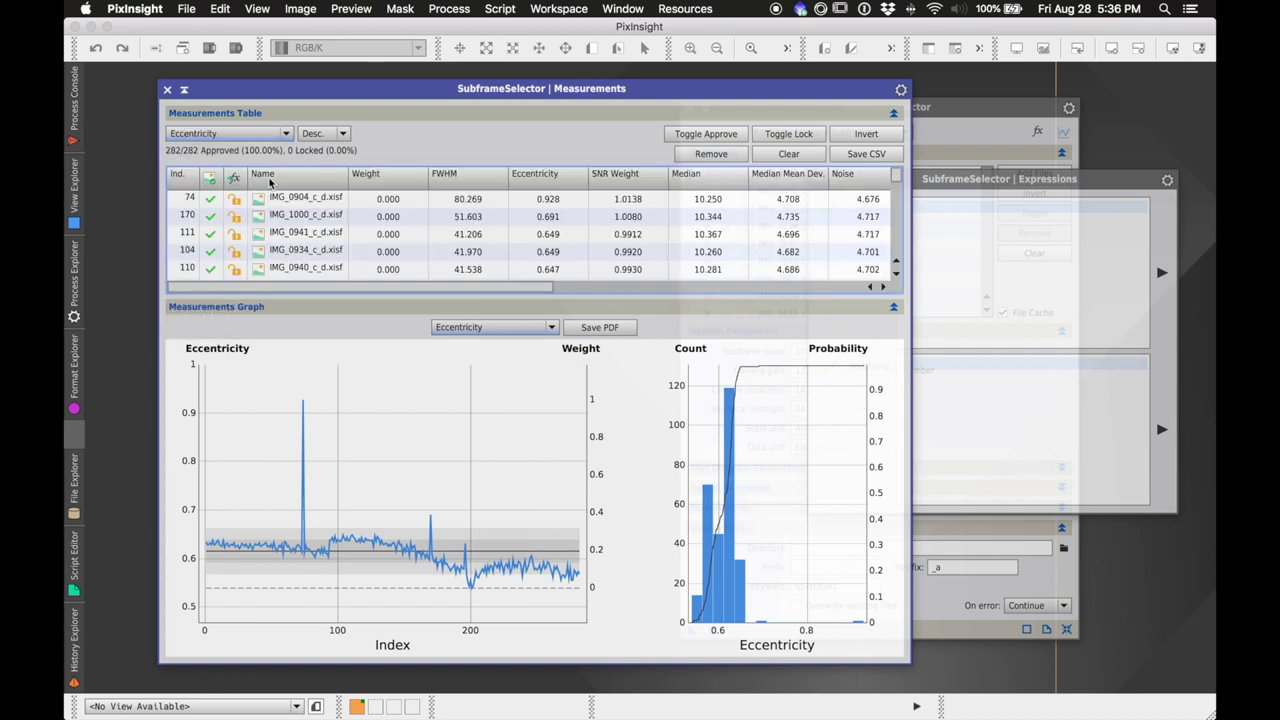
{"action": "left_click", "coordinate": [309, 205]}
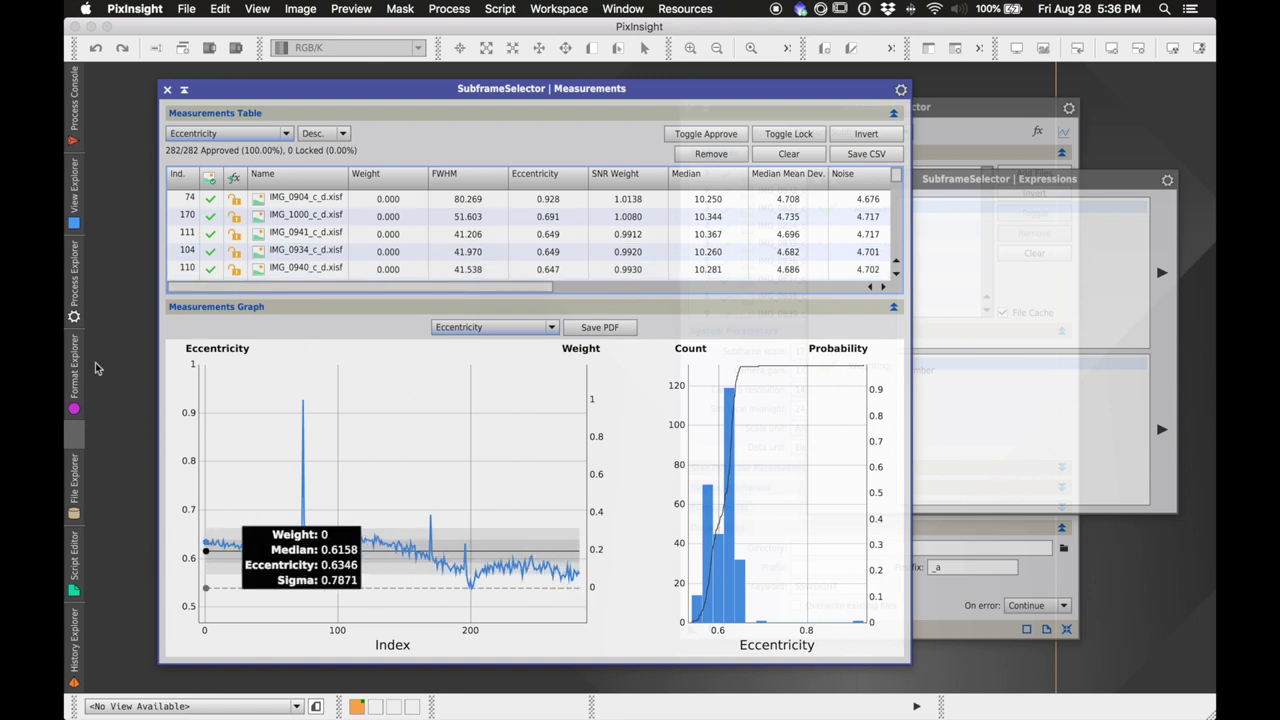
Step: Sort the measurements table by FWHM in ascending order
{"action": "left_click", "coordinate": [265, 138]}
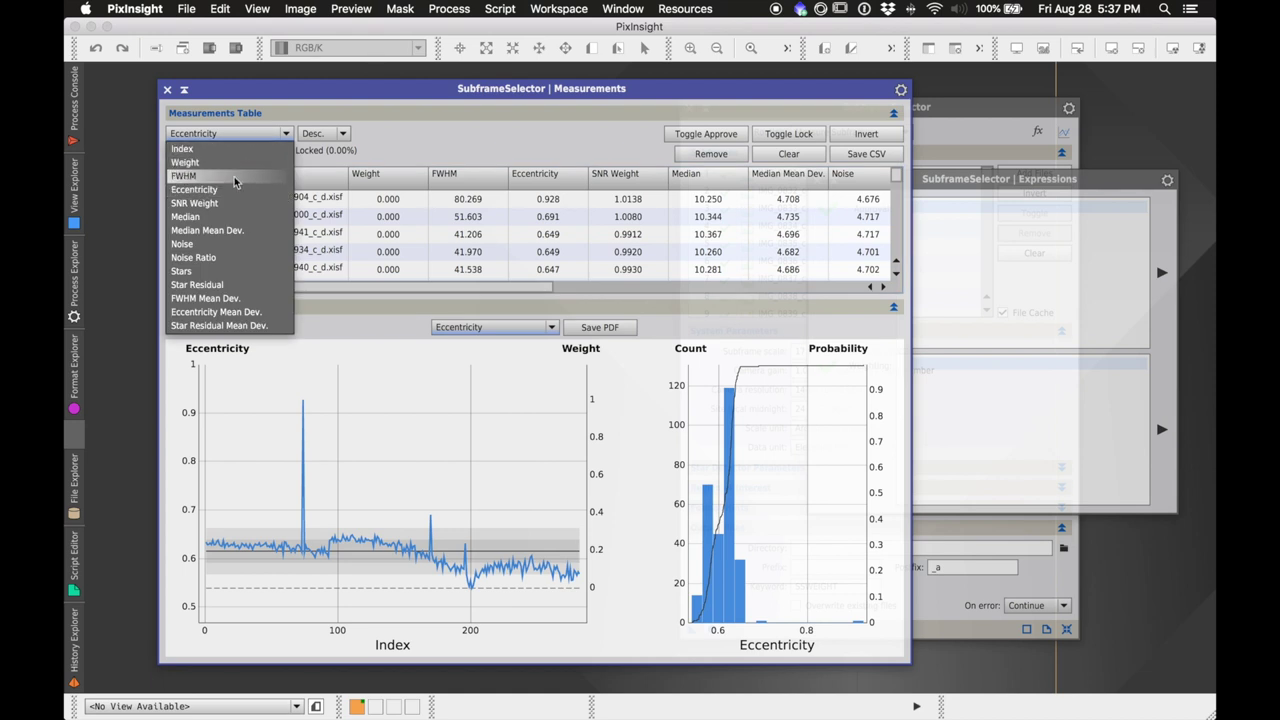
{"action": "left_click", "coordinate": [234, 176]}
{"action": "left_click", "coordinate": [332, 135]}
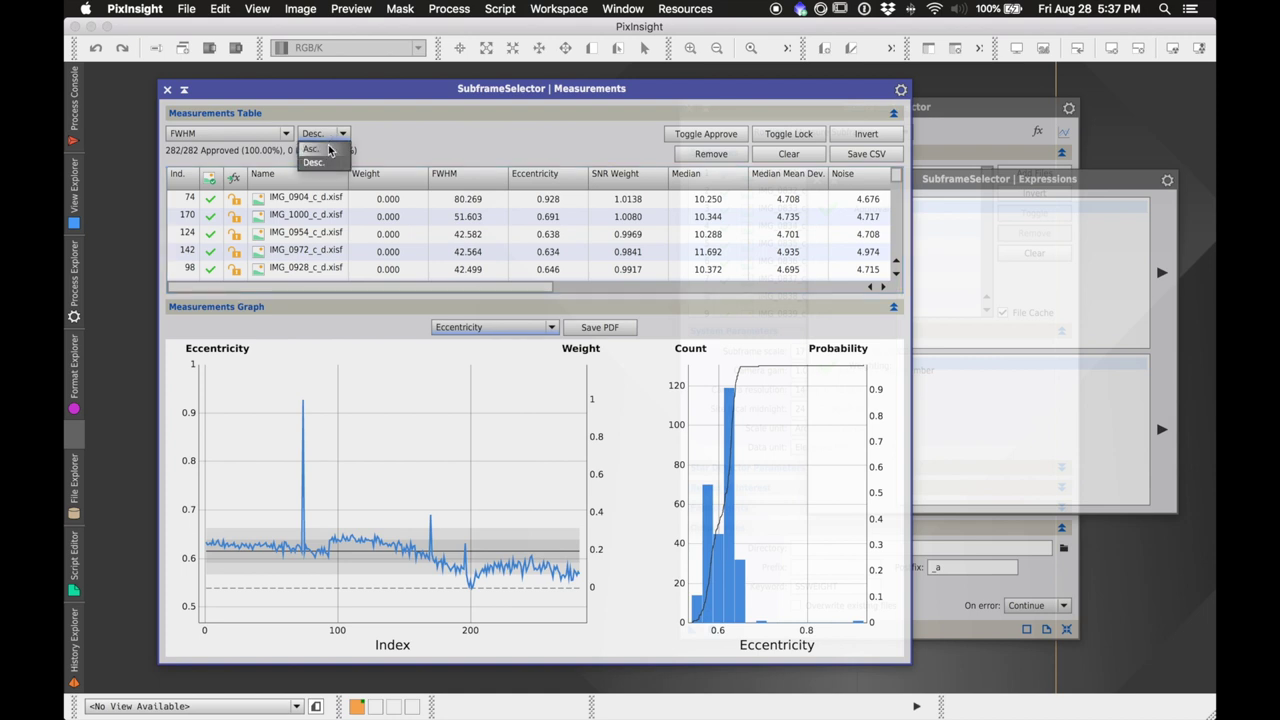
{"action": "left_click", "coordinate": [328, 150]}
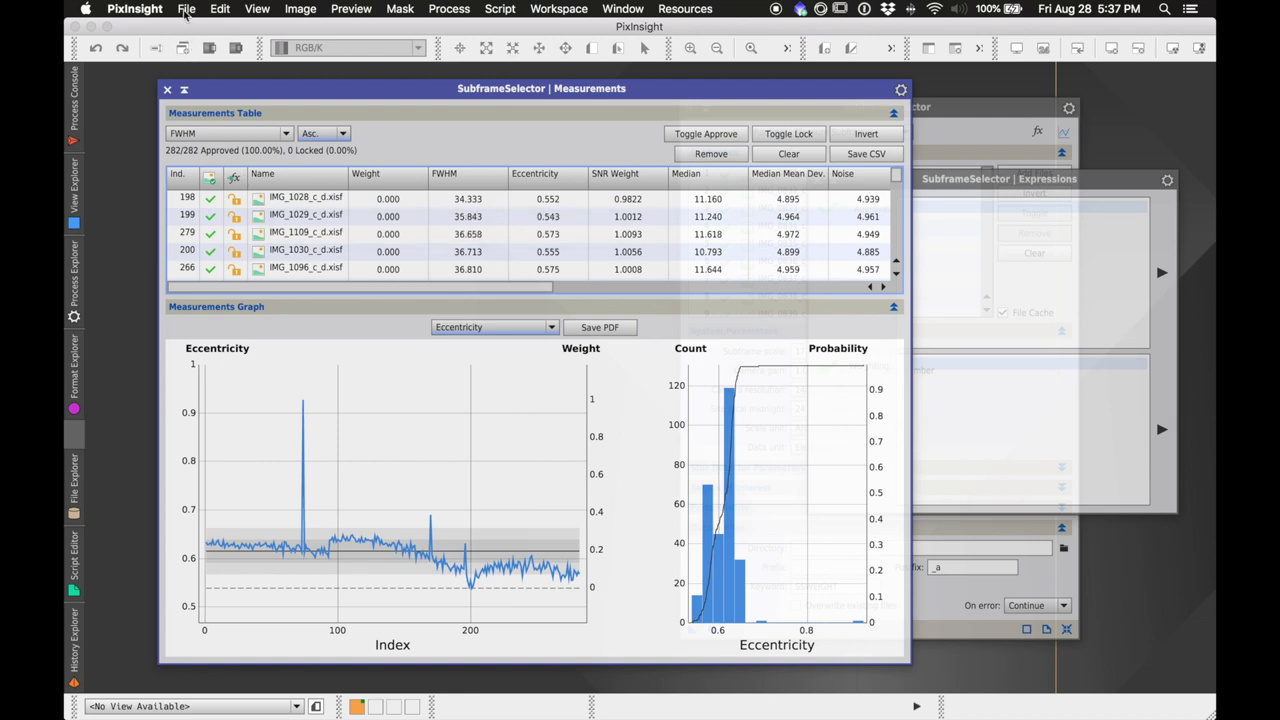
Step: Start opening an image file and browse to the debayered folder inside Desktop, lagoon, bpp, calibrated, light
{"action": "left_click", "coordinate": [186, 12]}
{"action": "left_click", "coordinate": [220, 29]}
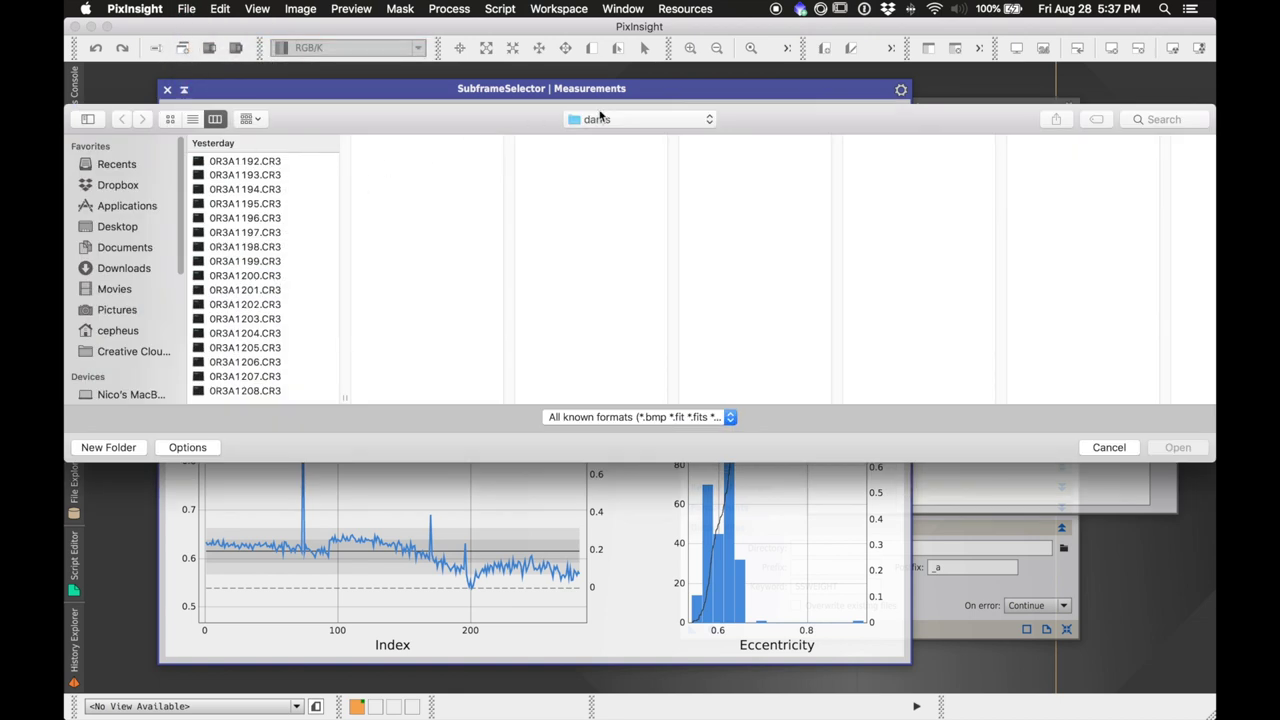
{"action": "left_click", "coordinate": [601, 115]}
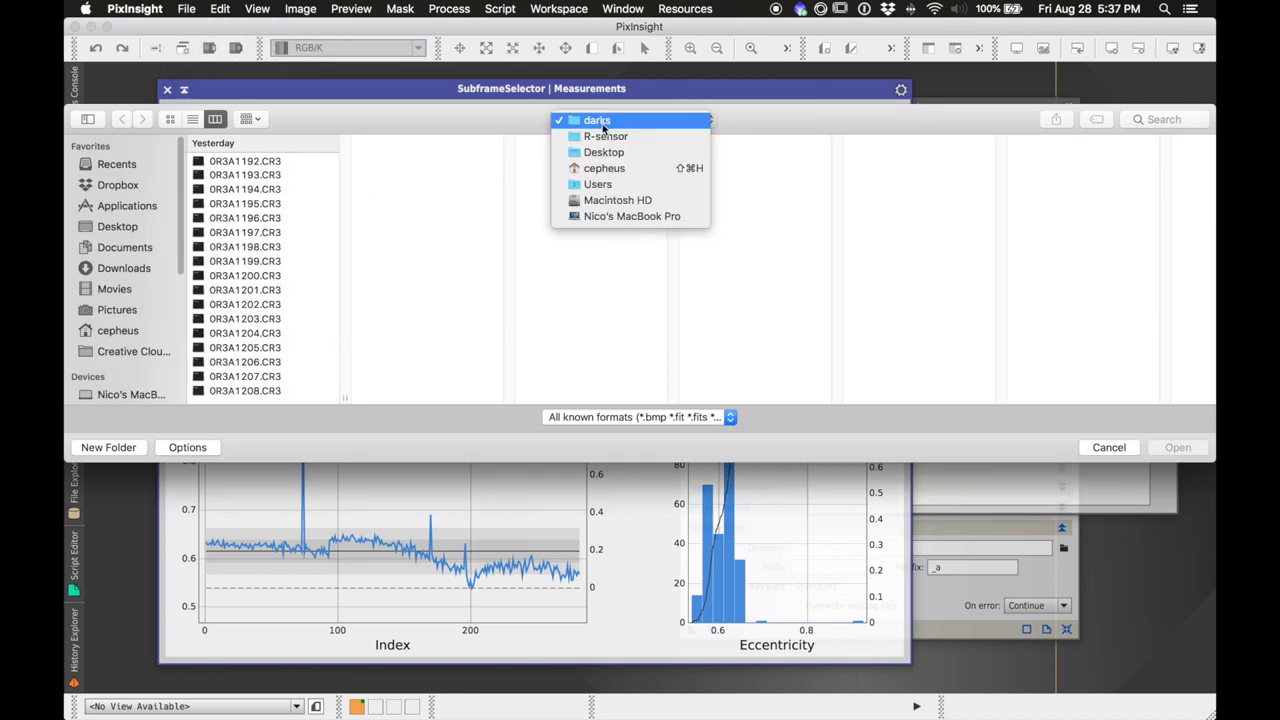
{"action": "left_click", "coordinate": [604, 153]}
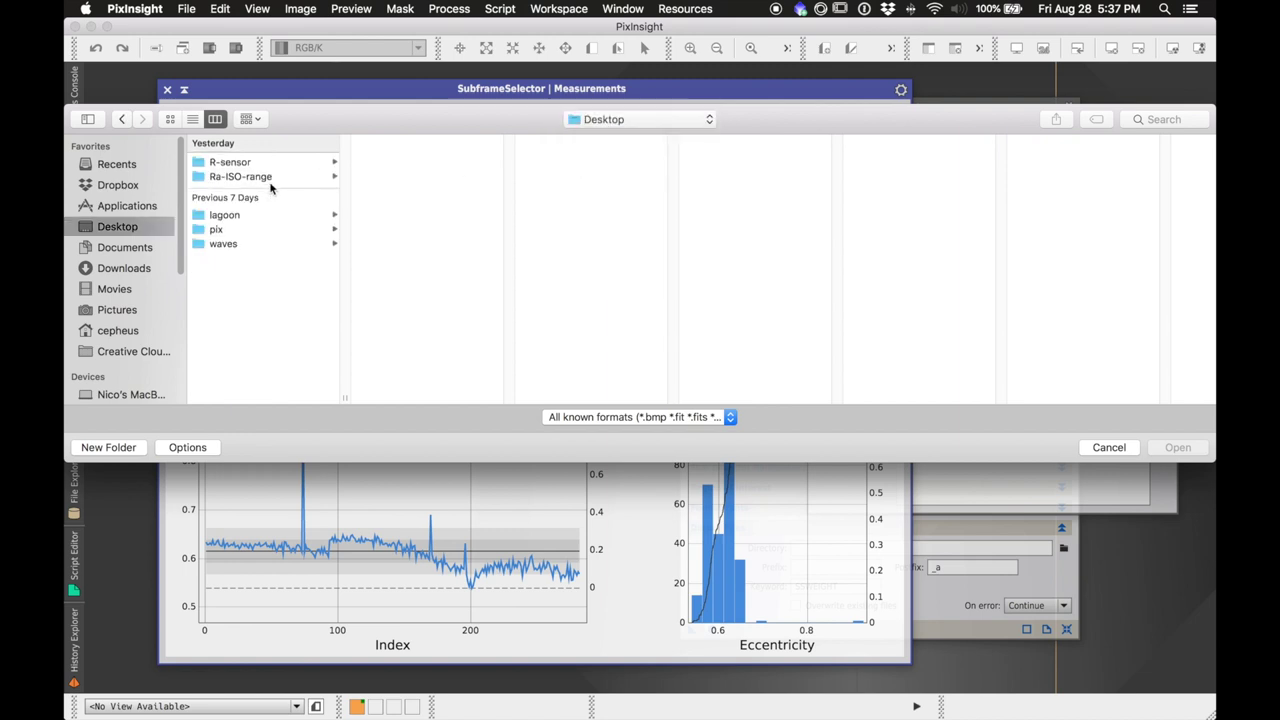
{"action": "left_click", "coordinate": [238, 216]}
{"action": "left_click", "coordinate": [440, 165]}
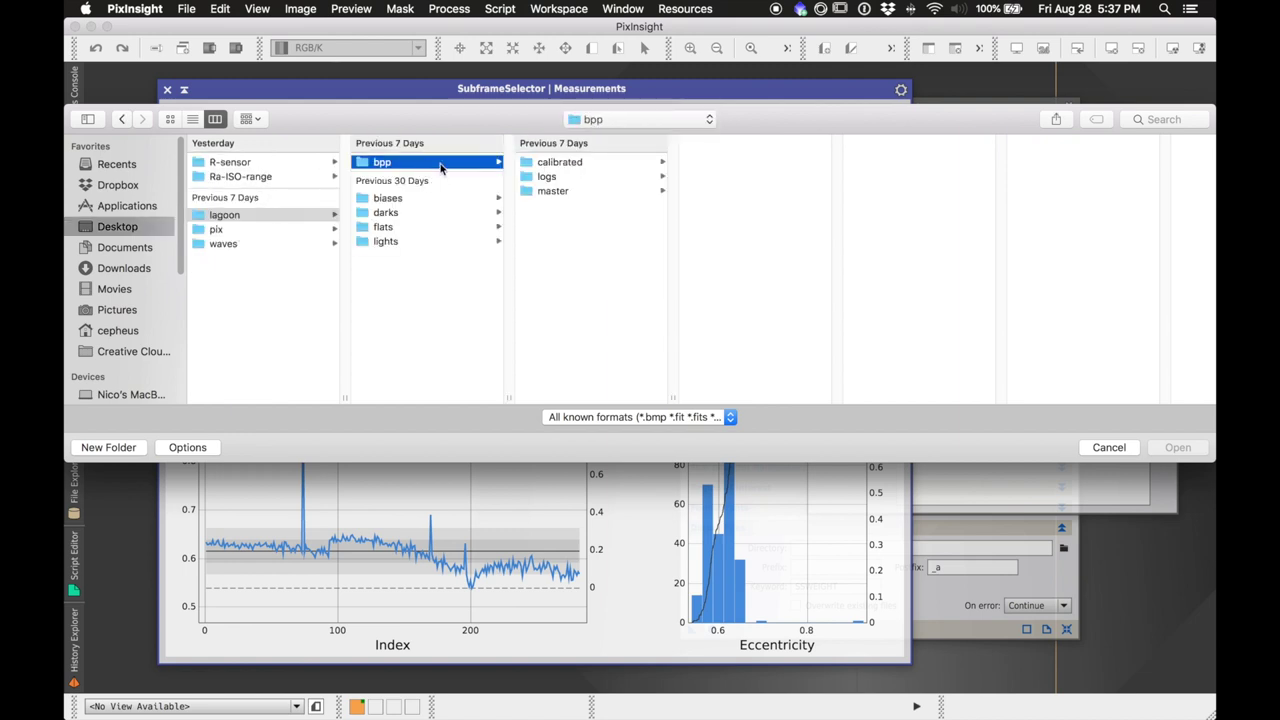
{"action": "left_click", "coordinate": [595, 164]}
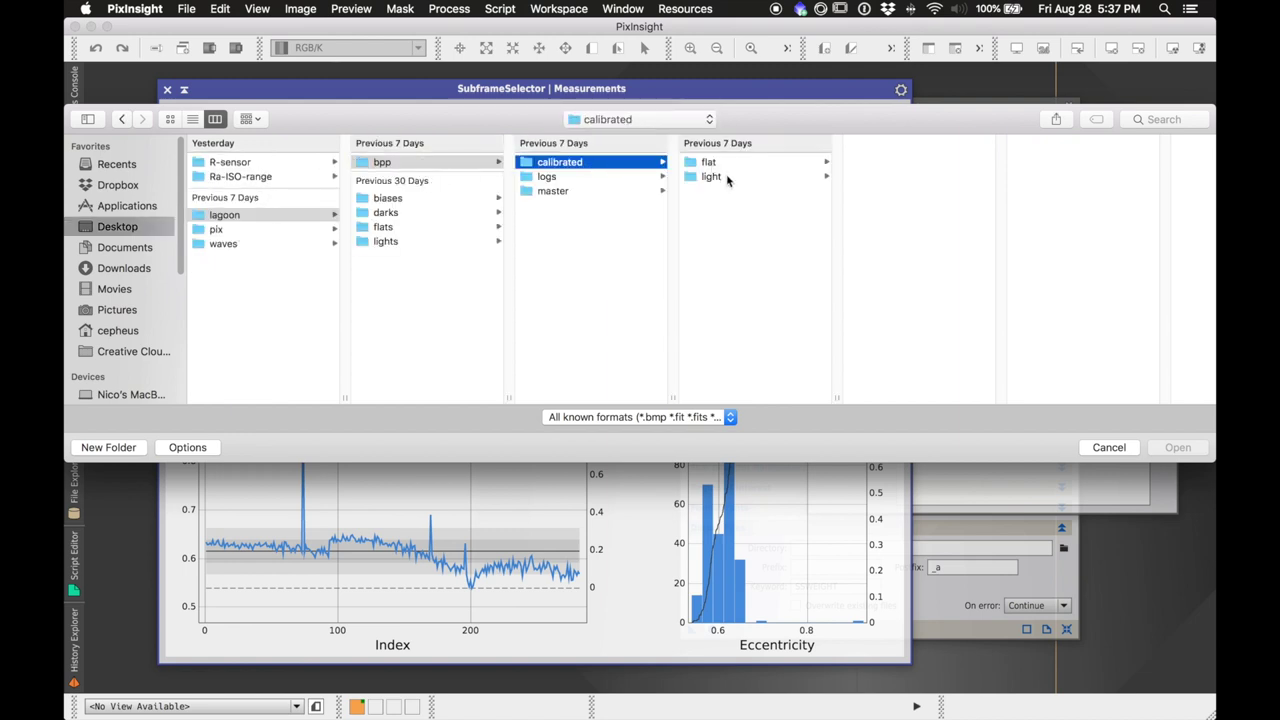
{"action": "left_click", "coordinate": [727, 179]}
{"action": "left_click", "coordinate": [880, 163]}
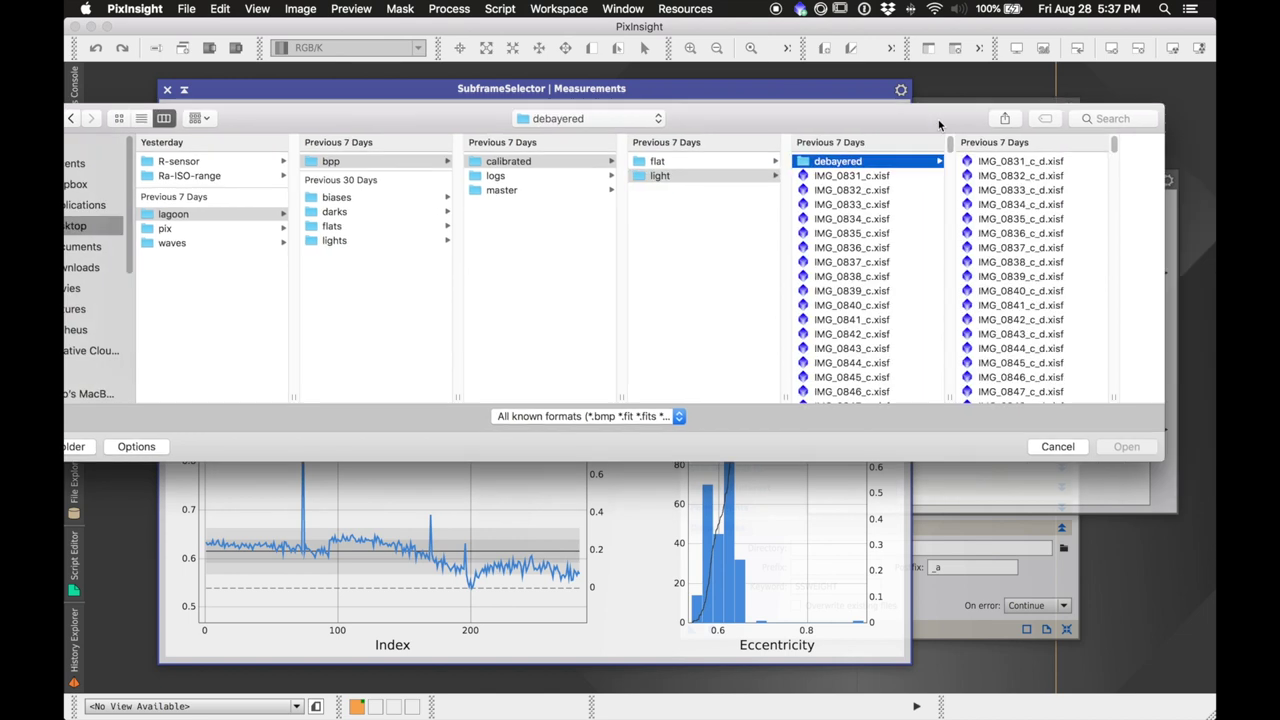
Step: Open the frame IMG_1028_c_d.xisf from the debayered folder
{"action": "scroll", "coordinate": [689, 219], "scroll_direction": "down", "scroll_amount": 10}
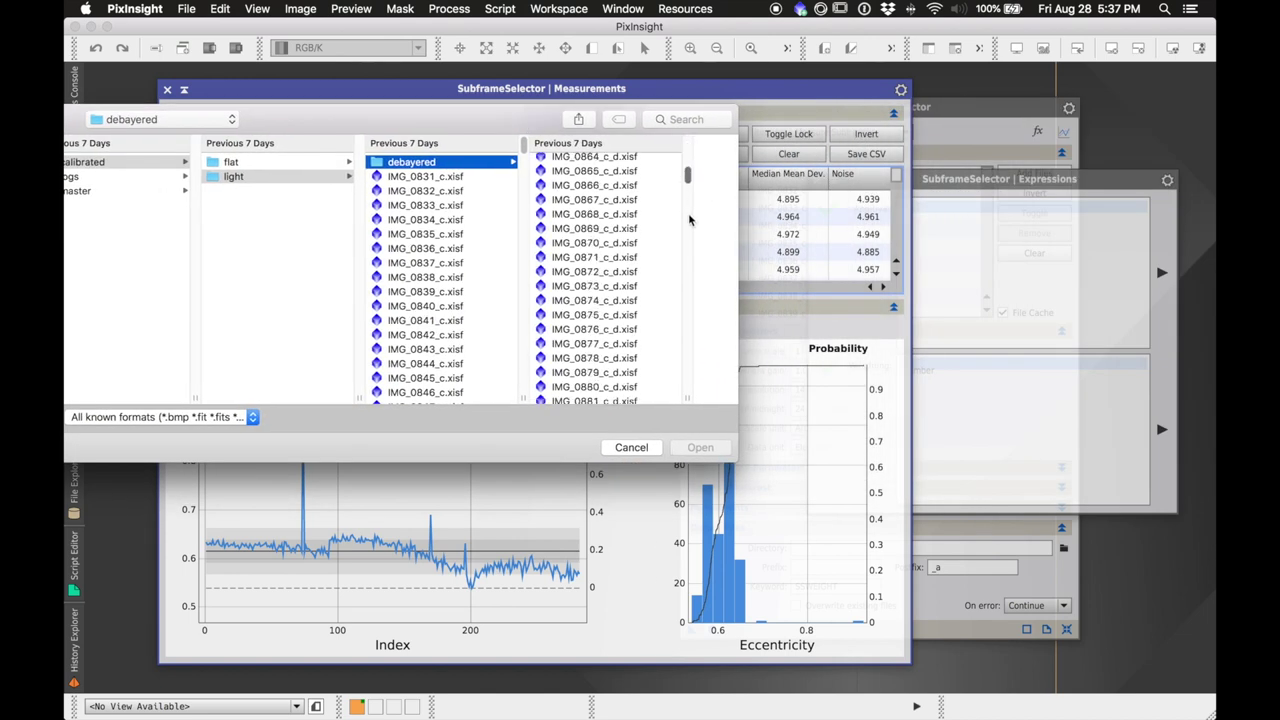
{"action": "scroll", "coordinate": [689, 219], "scroll_direction": "down", "scroll_amount": 20}
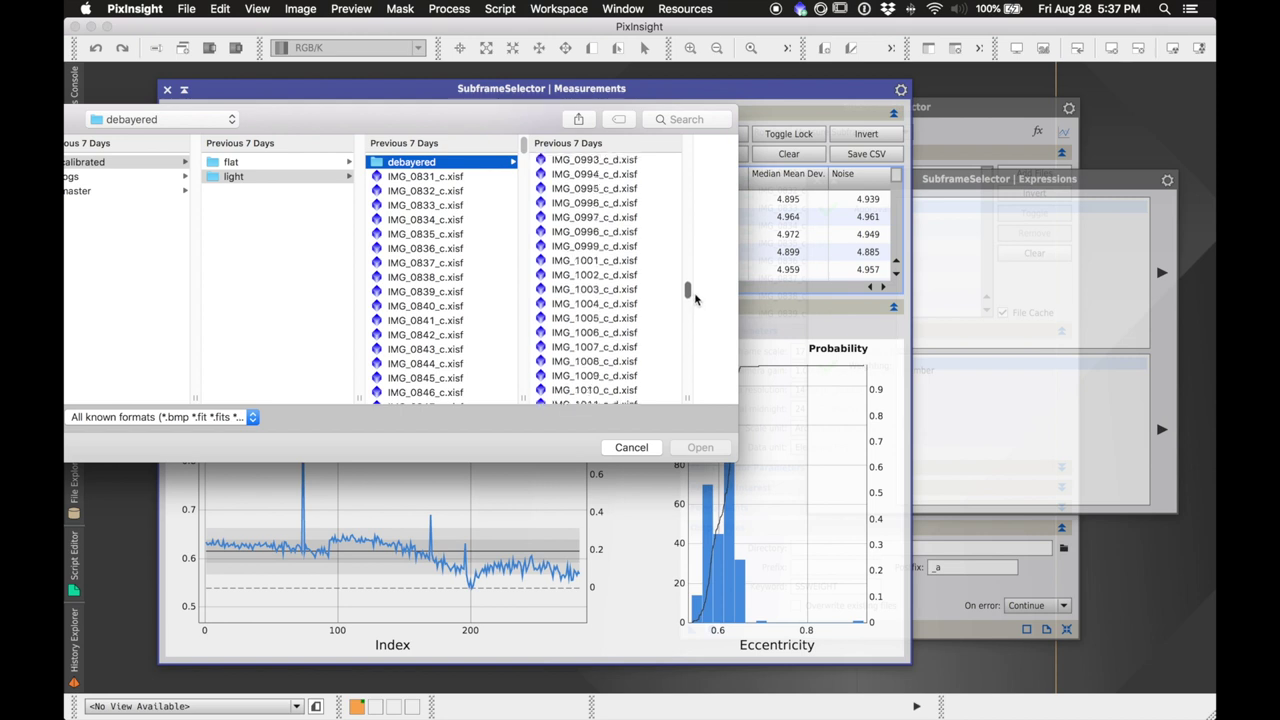
{"action": "scroll", "coordinate": [696, 300], "scroll_direction": "down", "scroll_amount": 5}
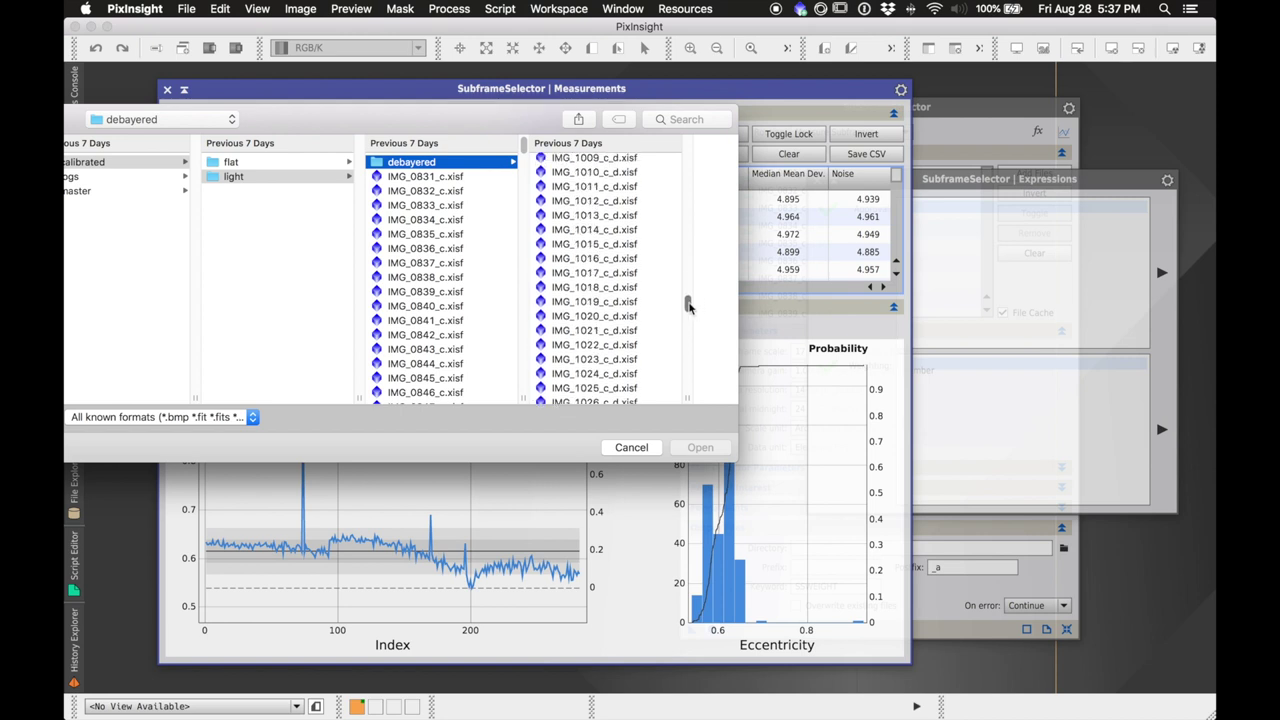
{"action": "scroll", "coordinate": [690, 305], "scroll_direction": "down", "scroll_amount": 3}
{"action": "left_click", "coordinate": [597, 355]}
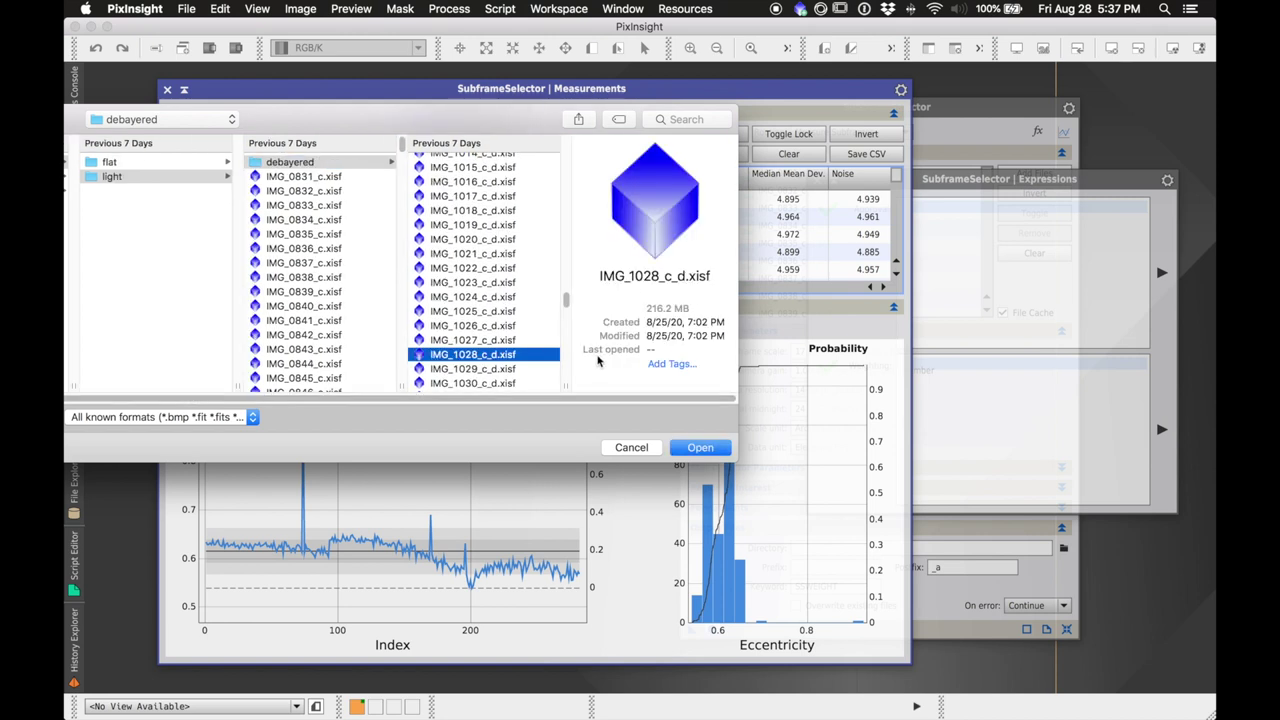
{"action": "left_click", "coordinate": [709, 450]}
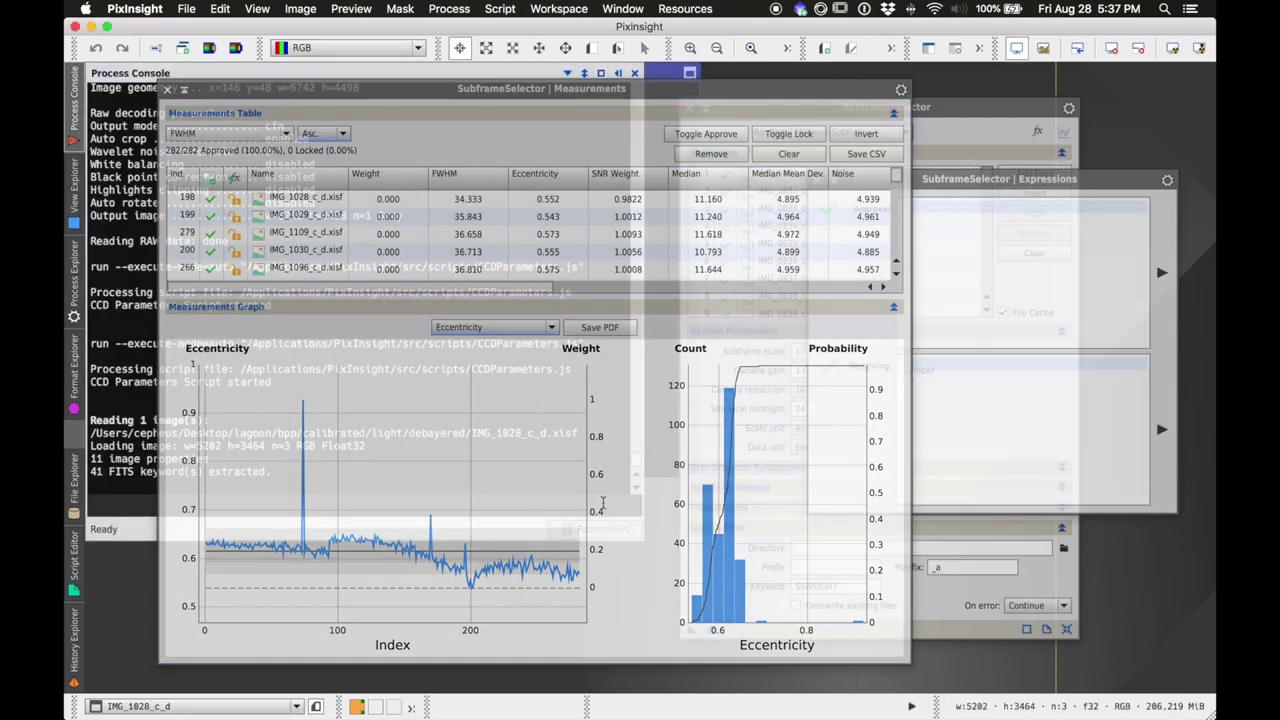
Step: Move the Measurements window aside and collapse it, and apply an automatic screen stretch to the IMG_1028_c_d image
{"action": "left_click_drag", "start_coordinate": [240, 88], "coordinate": [667, 91]}
{"action": "left_click", "coordinate": [617, 94]}
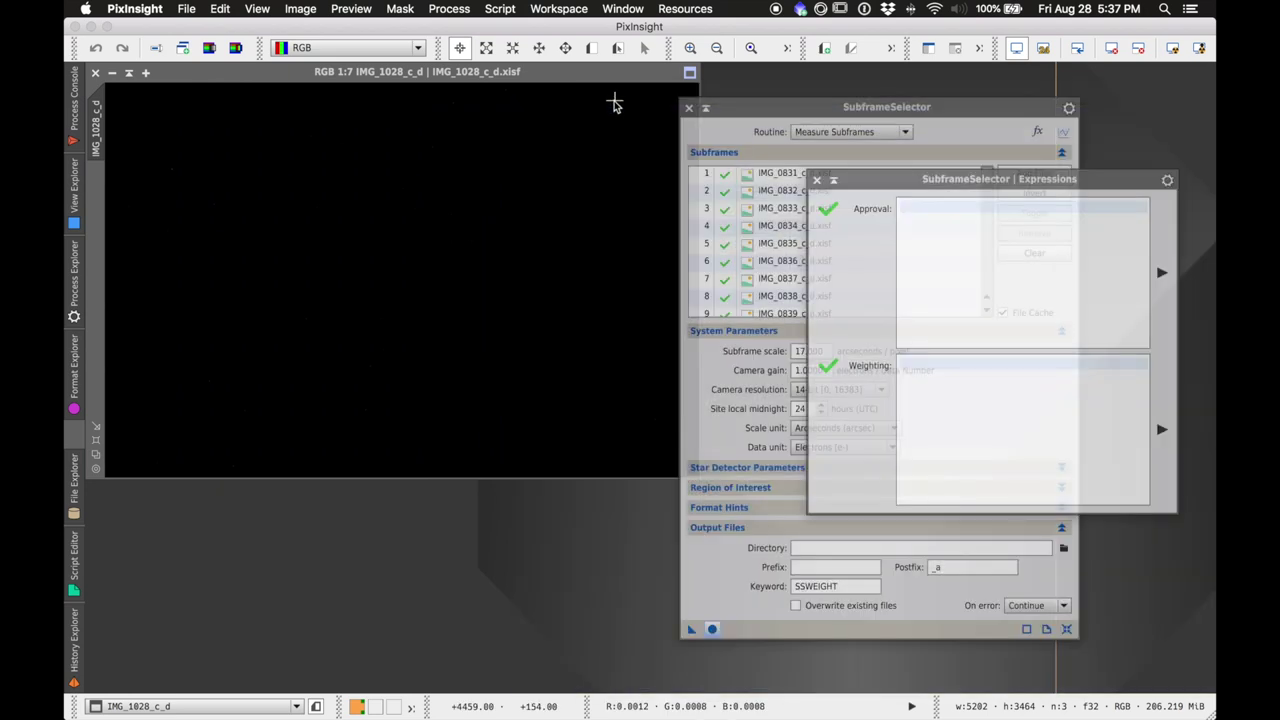
{"action": "left_click", "coordinate": [353, 75]}
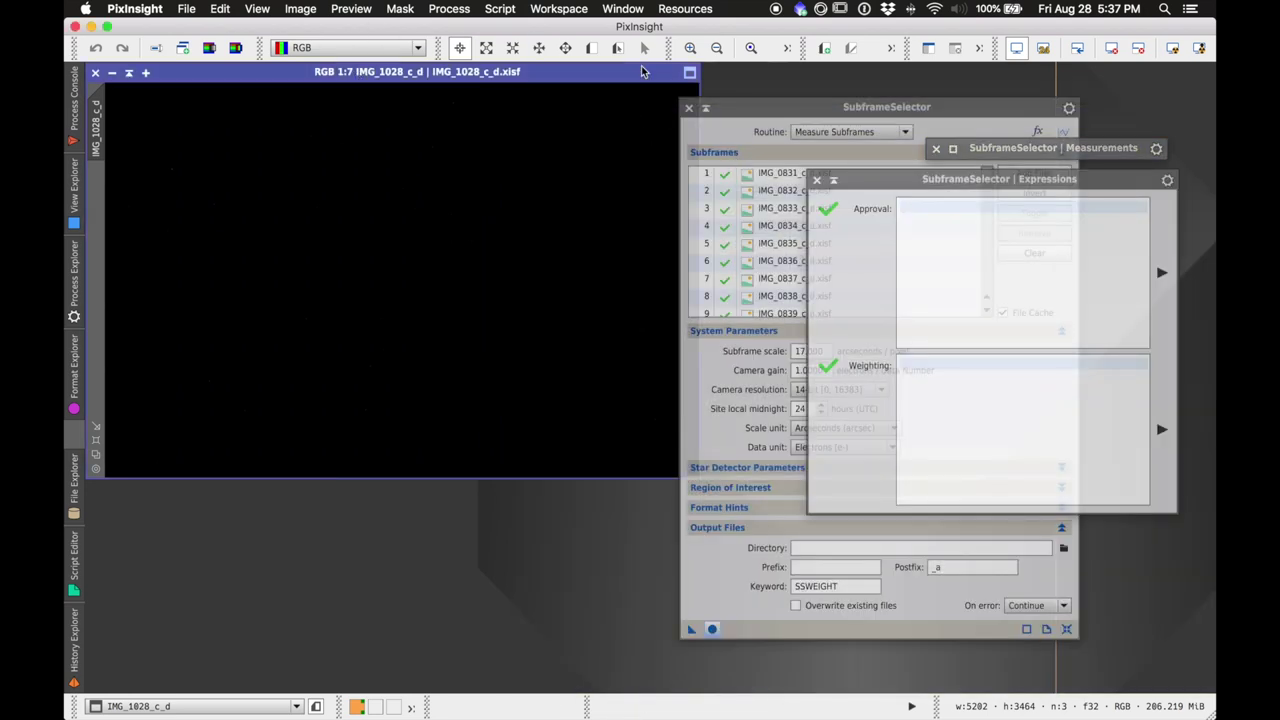
{"action": "left_click", "coordinate": [1172, 48]}
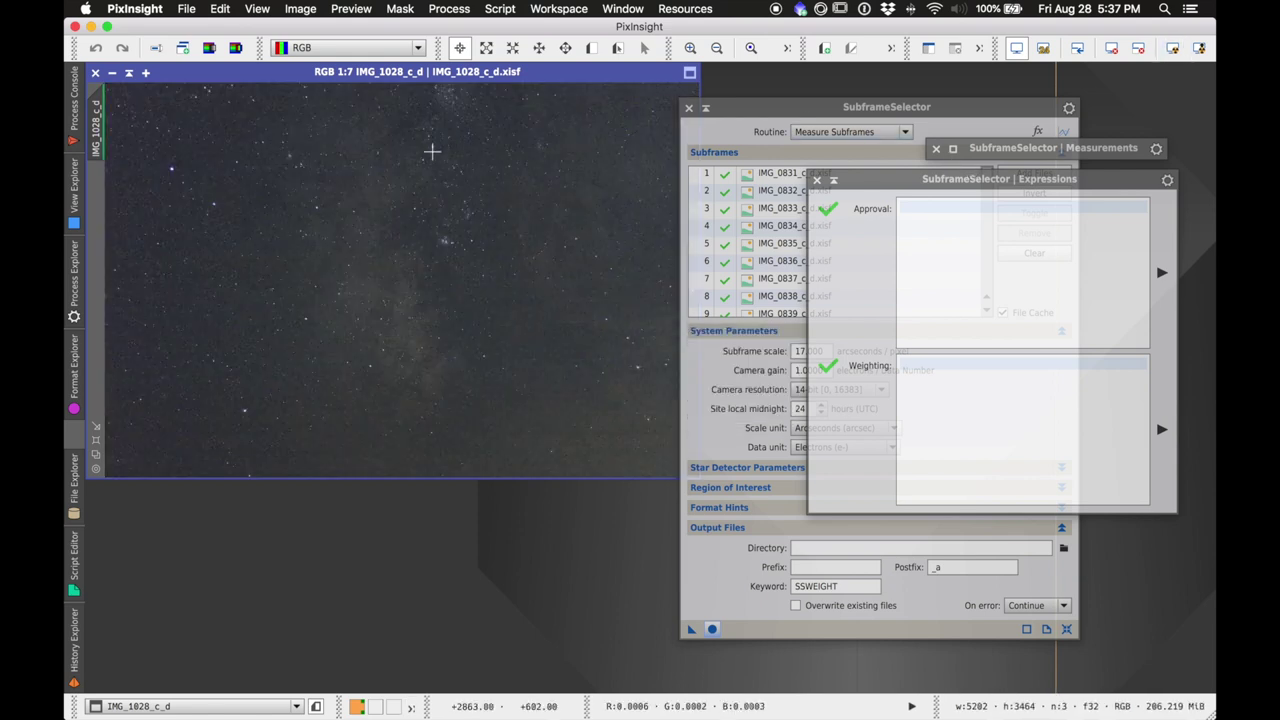
Step: Examine the stars in IMG_1028_c_d up close and at full view, and close the image
{"action": "scroll", "coordinate": [432, 151], "scroll_direction": "up", "scroll_amount": 6}
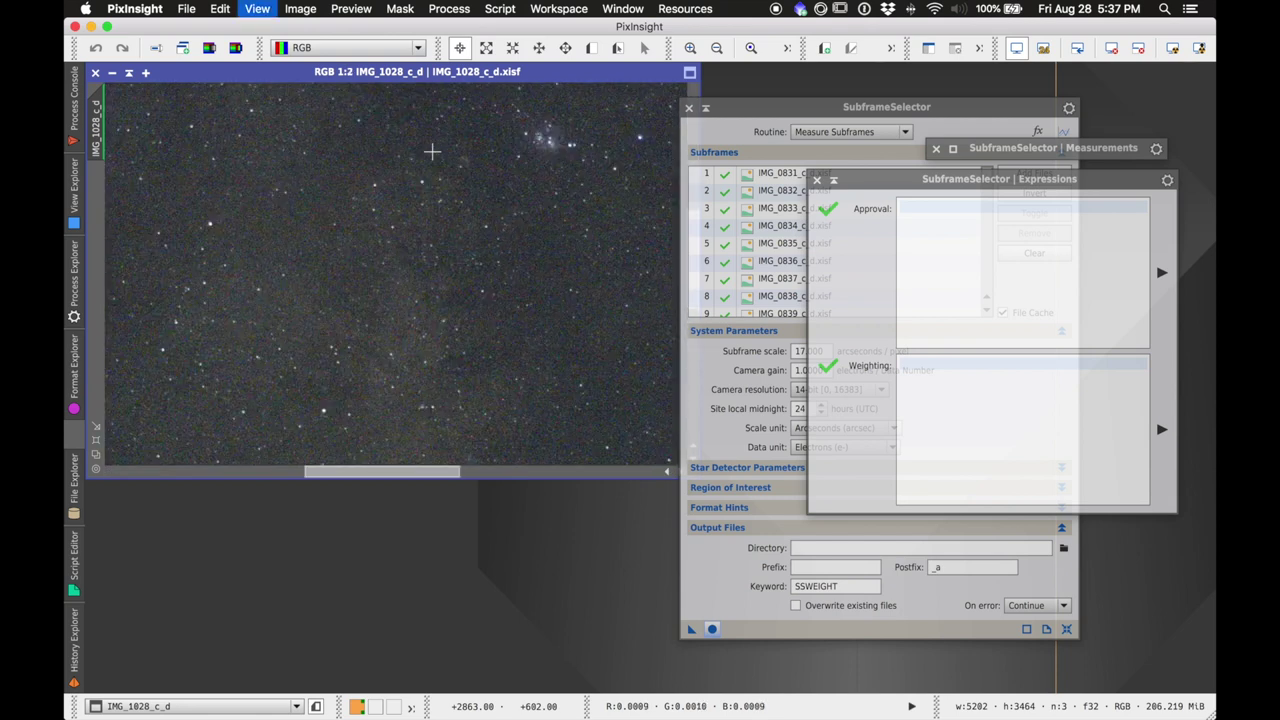
{"action": "scroll", "coordinate": [432, 151], "scroll_direction": "down", "scroll_amount": 5}
{"action": "scroll", "coordinate": [432, 151], "scroll_direction": "down", "scroll_amount": 1}
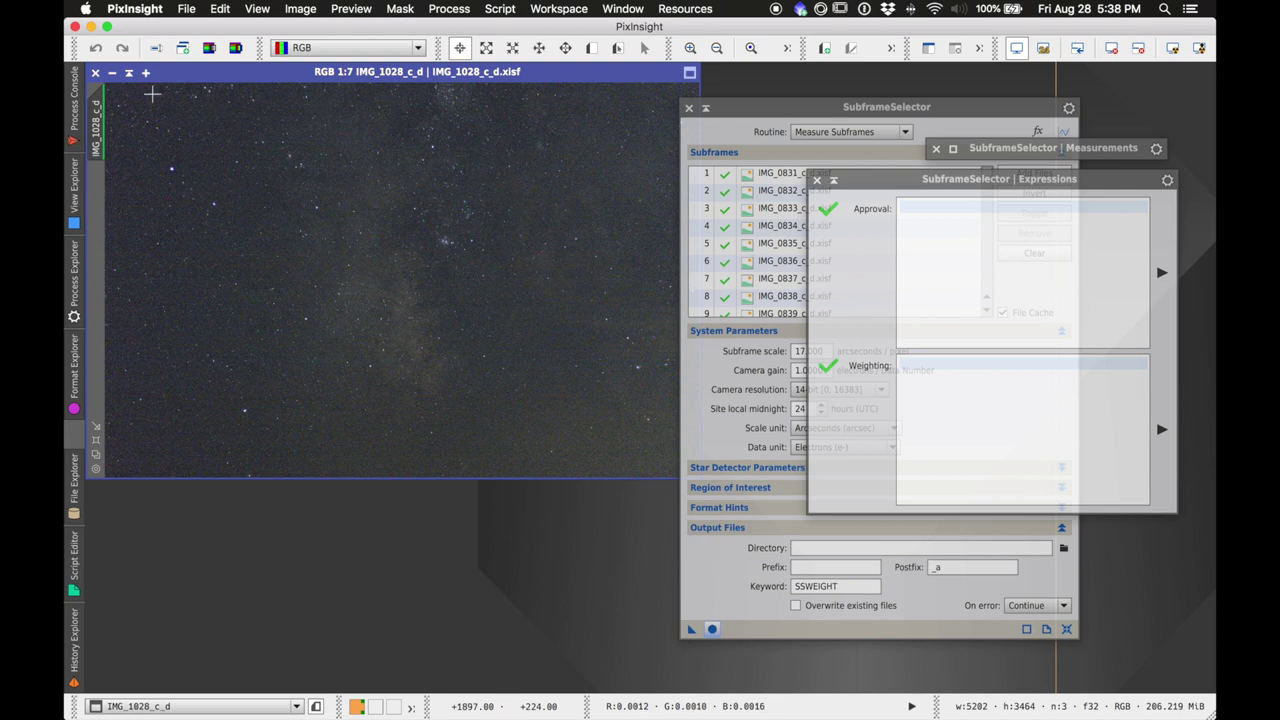
{"action": "left_click", "coordinate": [95, 72]}
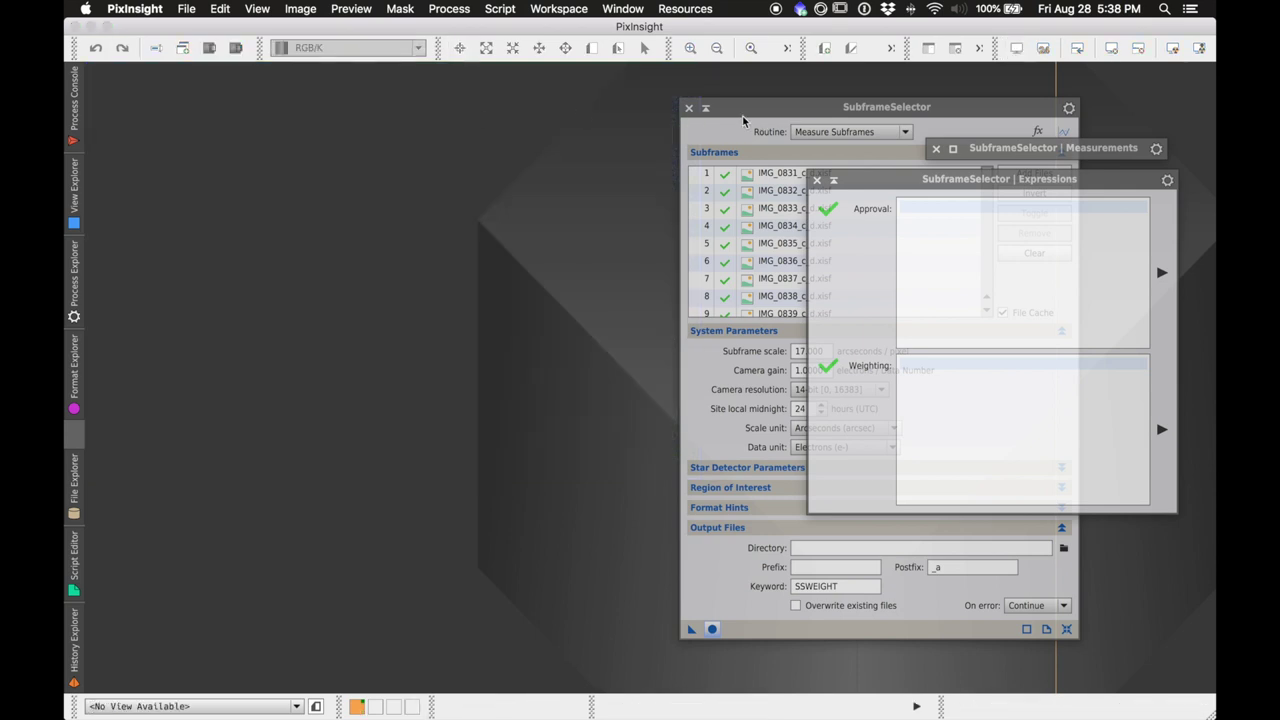
Step: Close the SubframeSelector process and its Measurements window
{"action": "left_click_drag", "start_coordinate": [816, 110], "coordinate": [618, 113]}
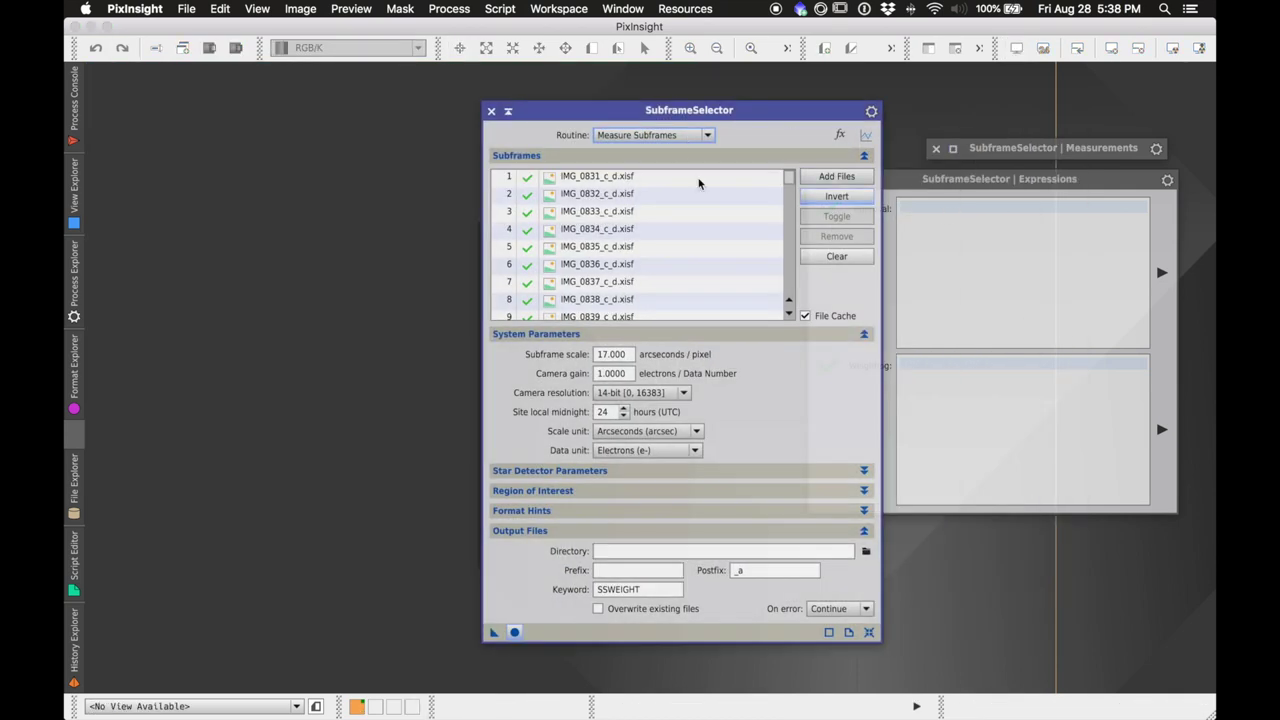
{"action": "left_click", "coordinate": [491, 111]}
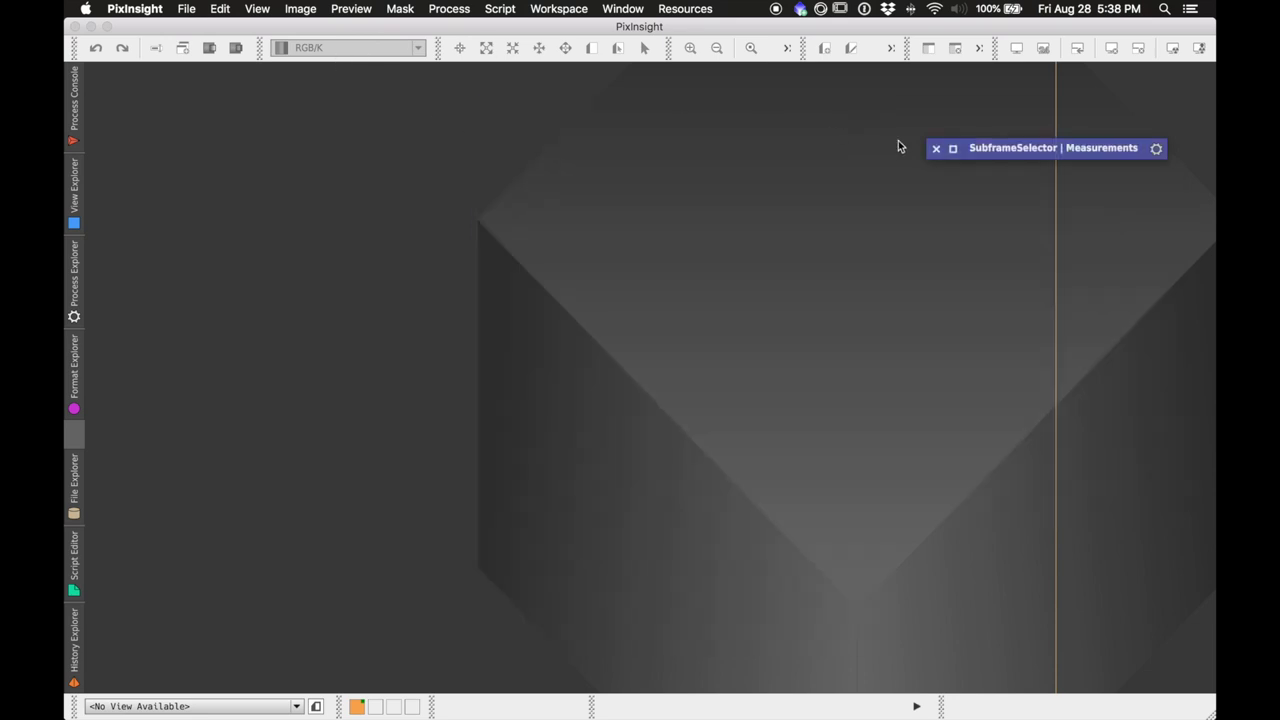
{"action": "left_click", "coordinate": [935, 149]}
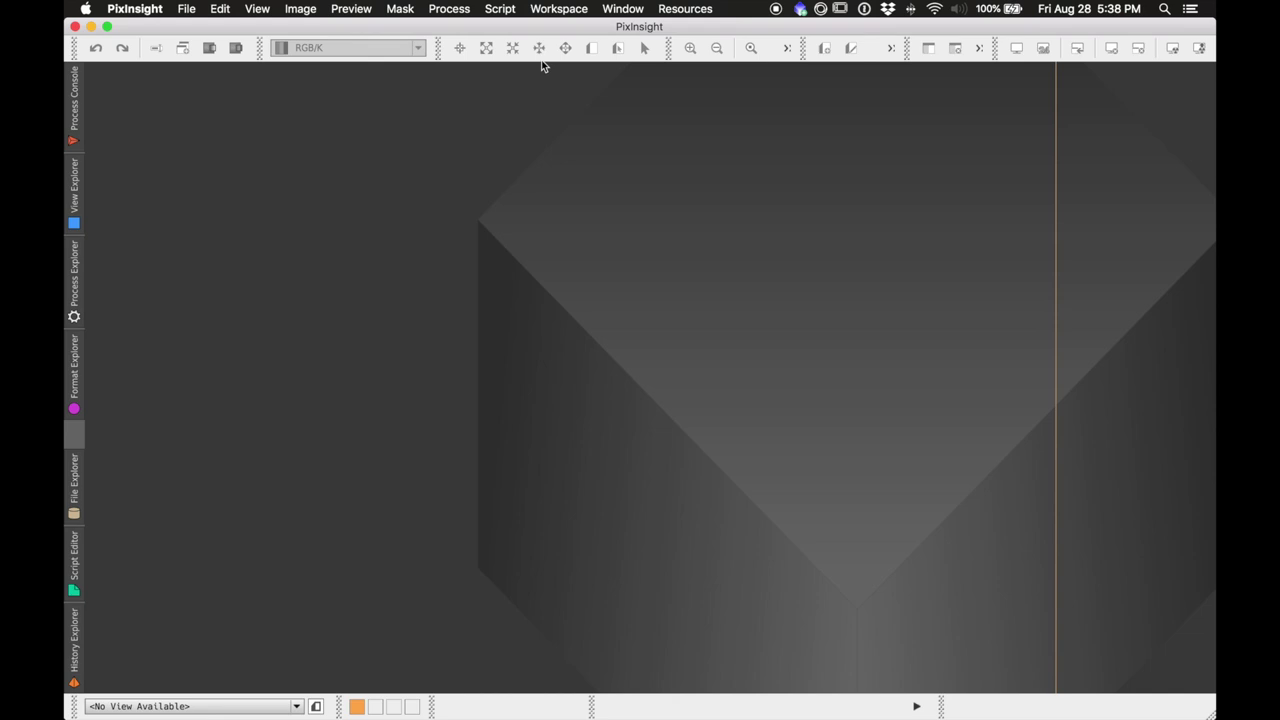
Step: Open the StarAlignment process and move its window toward the middle of the workspace
{"action": "left_click", "coordinate": [449, 9]}
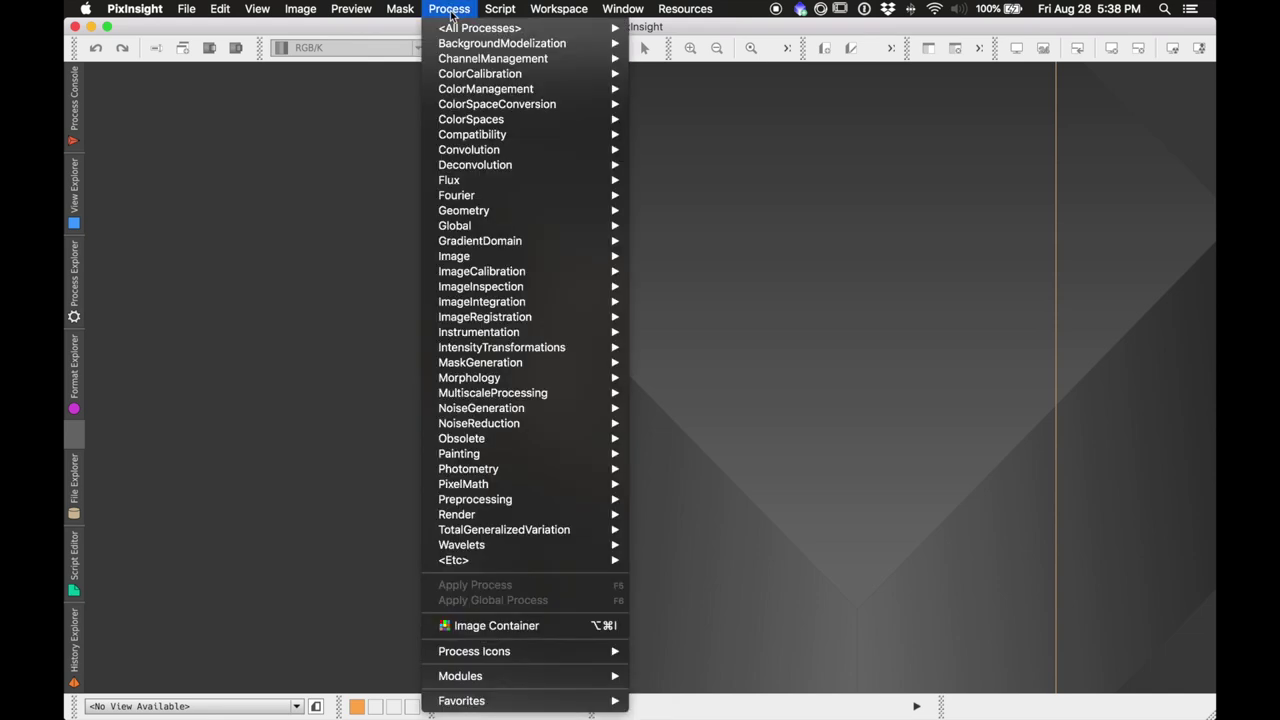
{"action": "mouse_move", "coordinate": [525, 317]}
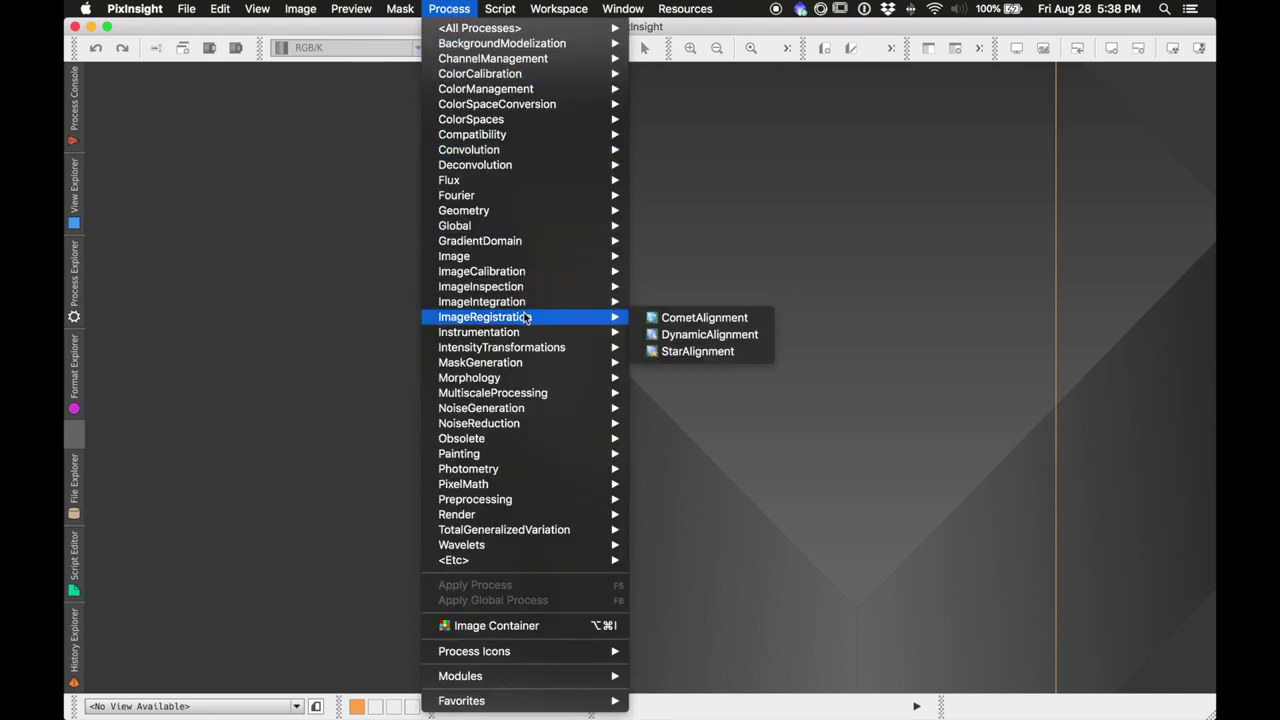
{"action": "left_click", "coordinate": [702, 353]}
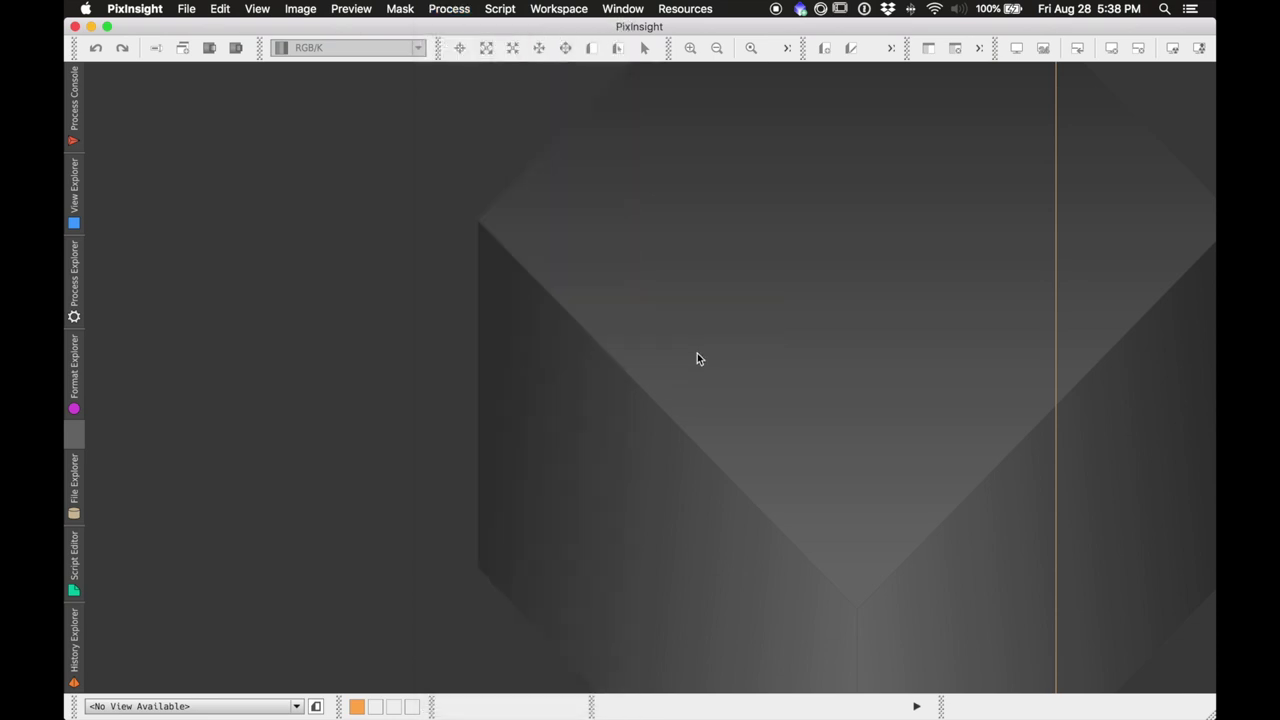
{"action": "left_click_drag", "start_coordinate": [910, 101], "coordinate": [532, 98]}
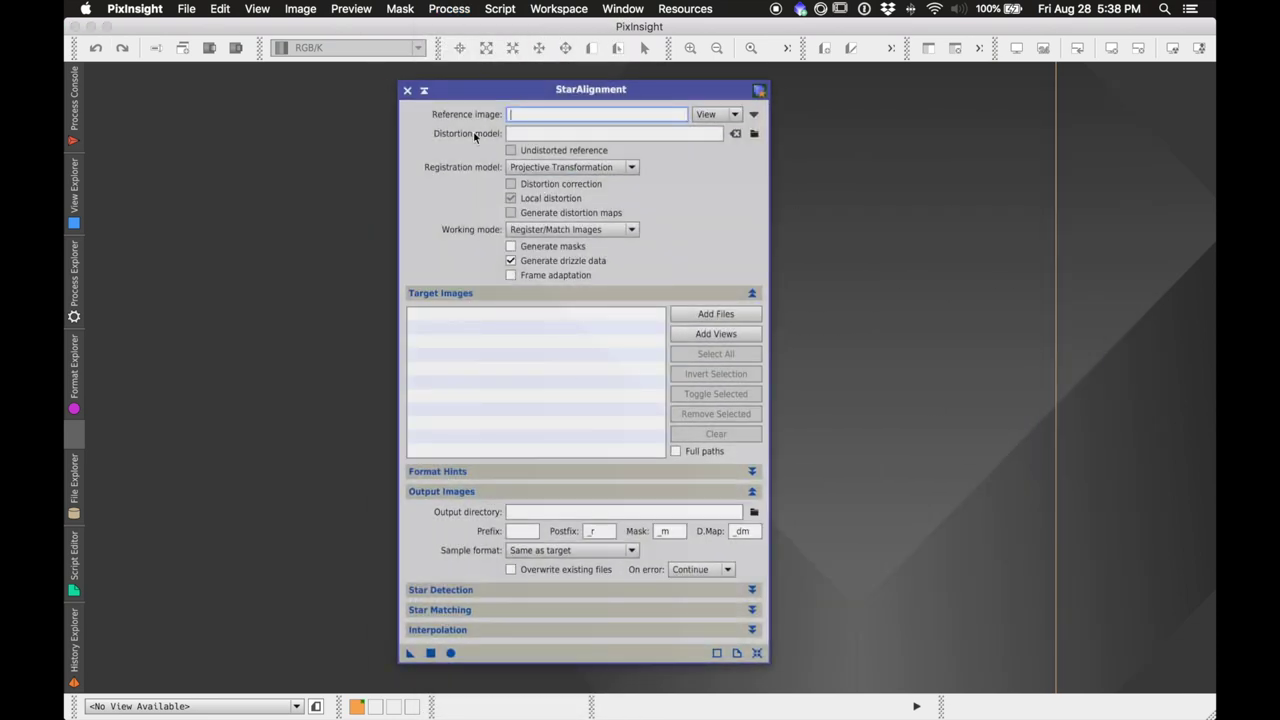
Step: Set the StarAlignment reference image to the file IMG_1028_c_d.xisf from the debayered folder
{"action": "left_click", "coordinate": [736, 119]}
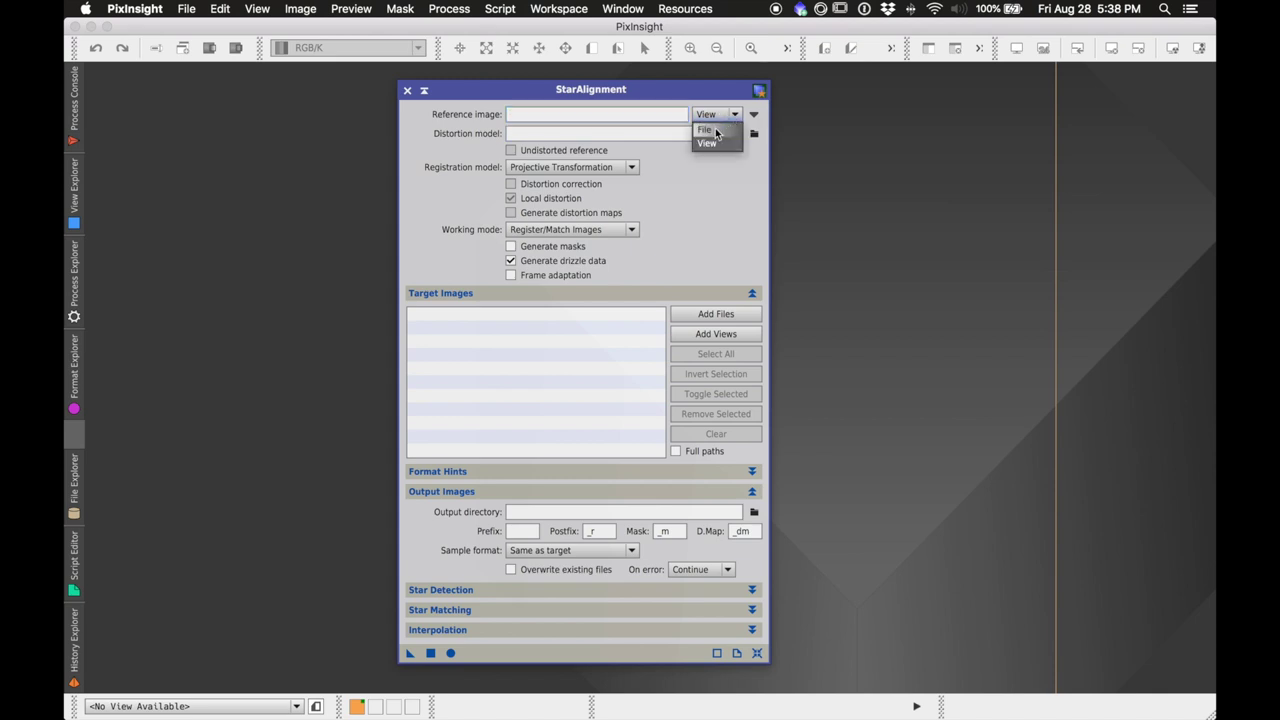
{"action": "left_click", "coordinate": [714, 132]}
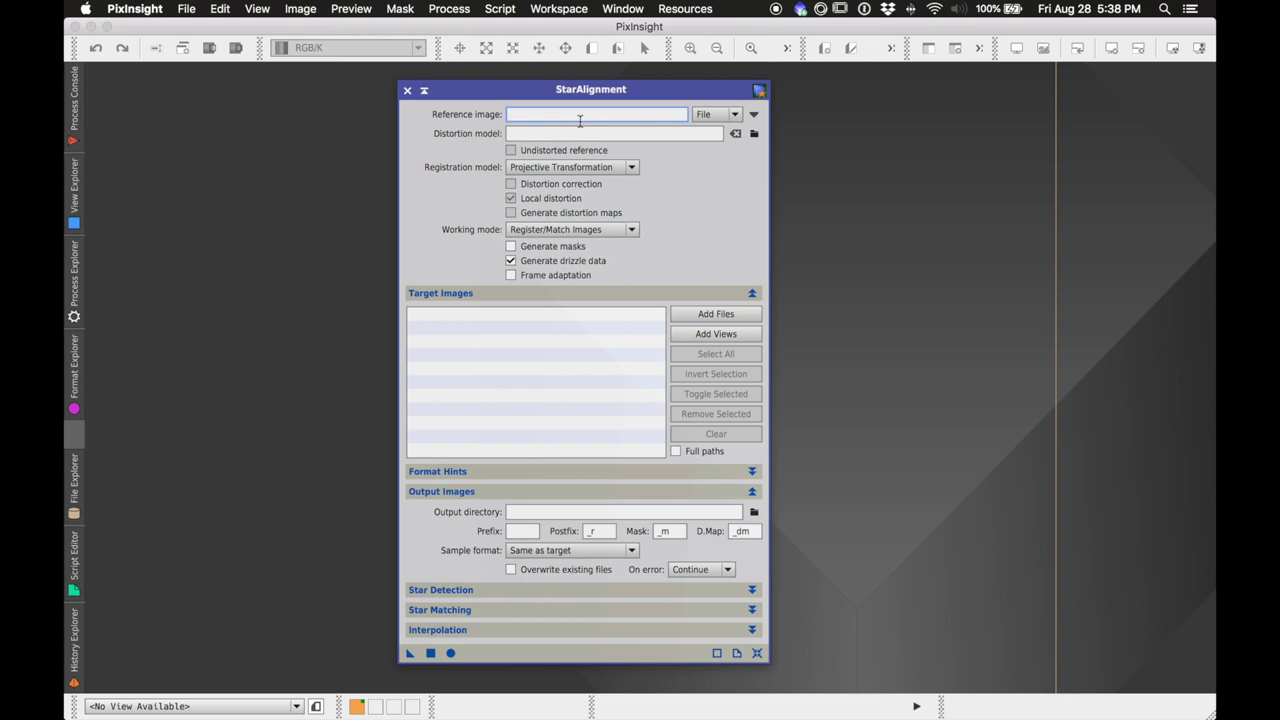
{"action": "left_click", "coordinate": [708, 115]}
{"action": "left_click", "coordinate": [717, 140]}
{"action": "left_click", "coordinate": [708, 115]}
{"action": "left_click", "coordinate": [712, 126]}
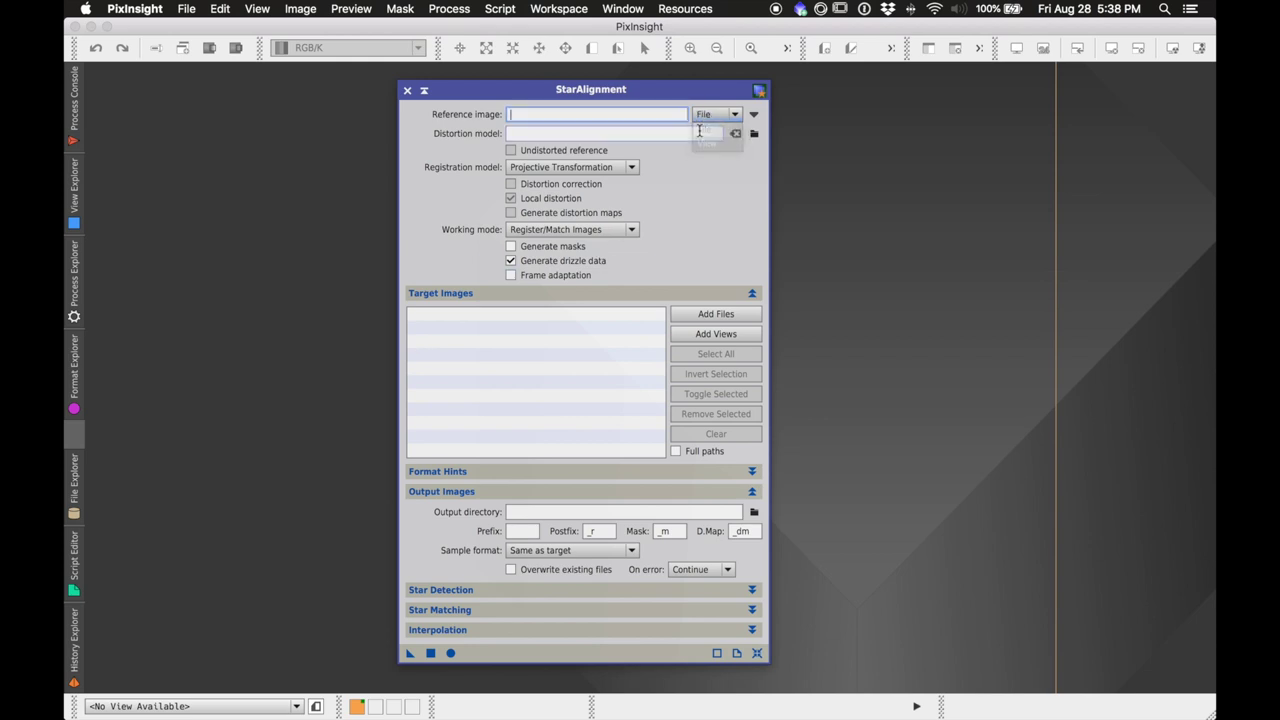
{"action": "left_click", "coordinate": [755, 115]}
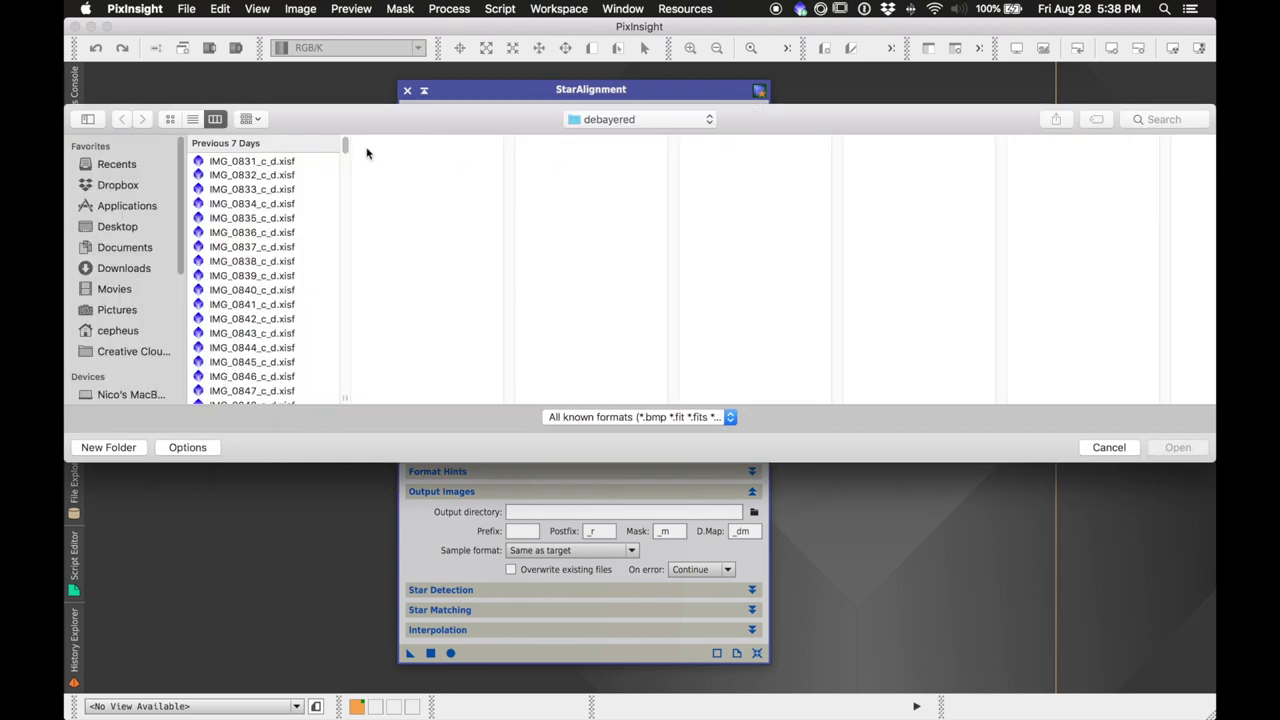
{"action": "left_click_drag", "start_coordinate": [345, 149], "coordinate": [340, 305]}
{"action": "left_click", "coordinate": [252, 393]}
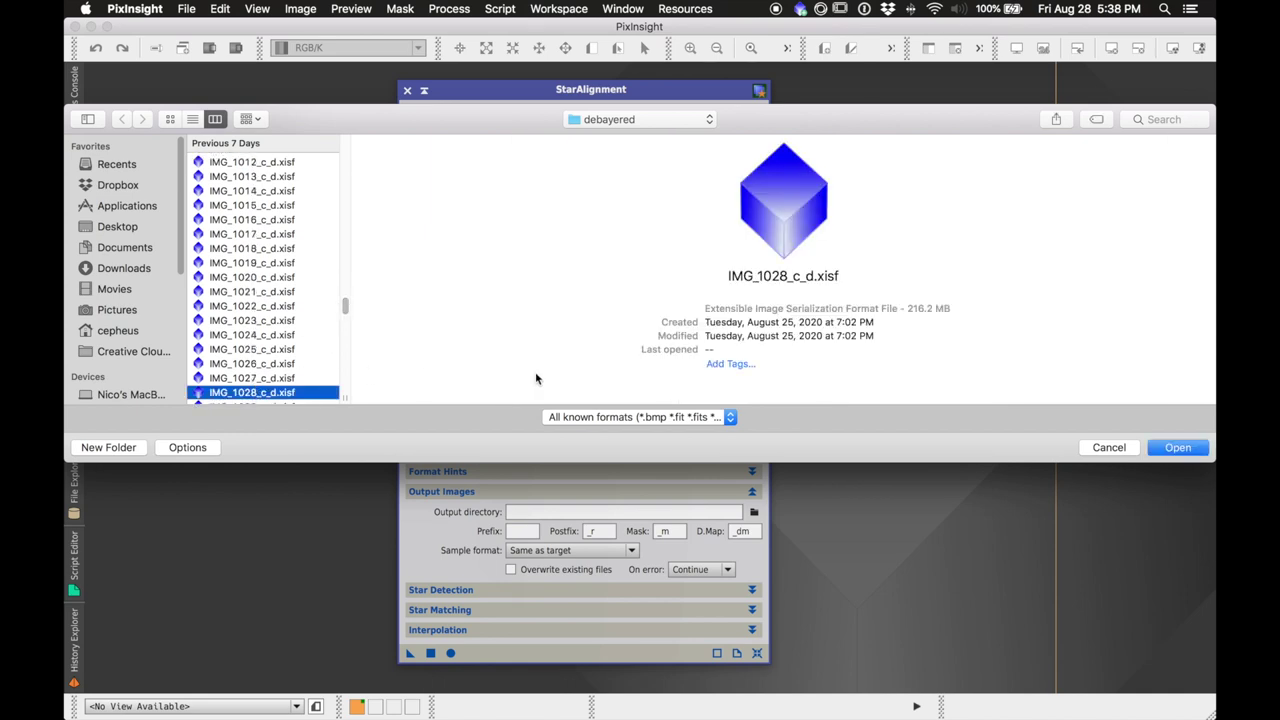
{"action": "left_click", "coordinate": [1178, 448]}
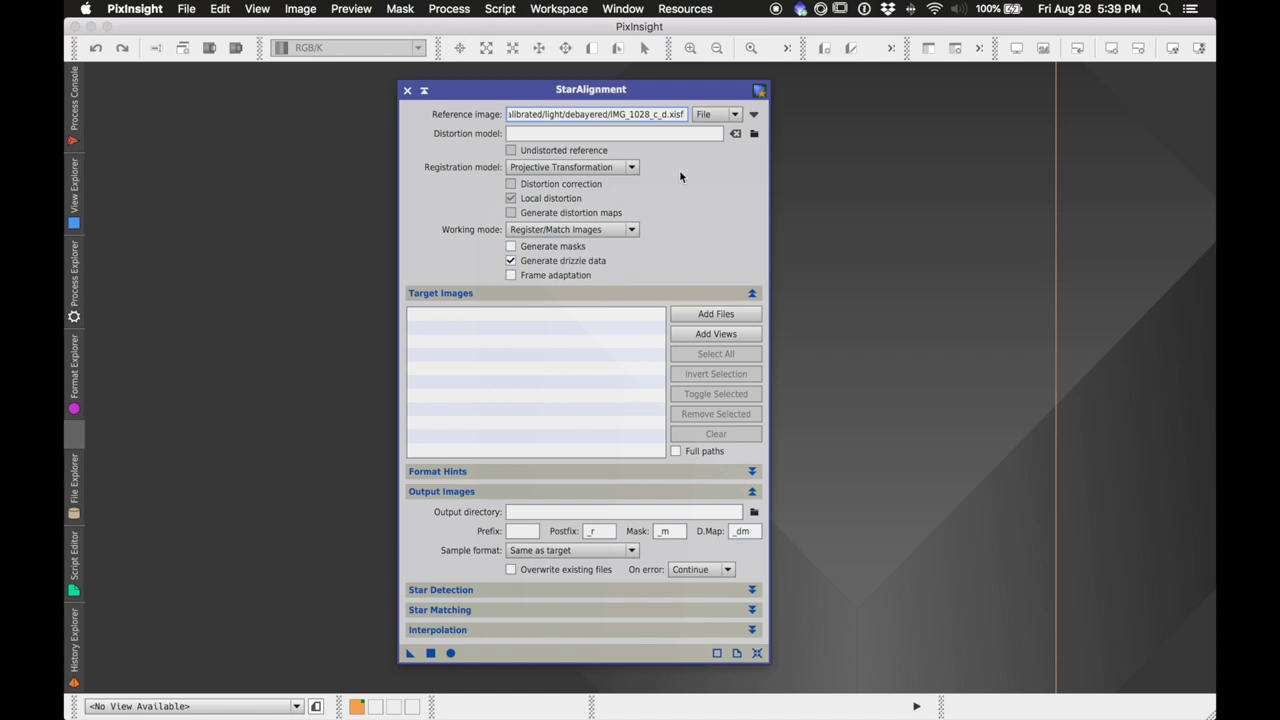
Step: Turn off drizzle data generation and add the debayered frames IMG_0831_c_d.xisf through IMG_1112_c_d.xisf as target images
{"action": "left_click", "coordinate": [537, 265]}
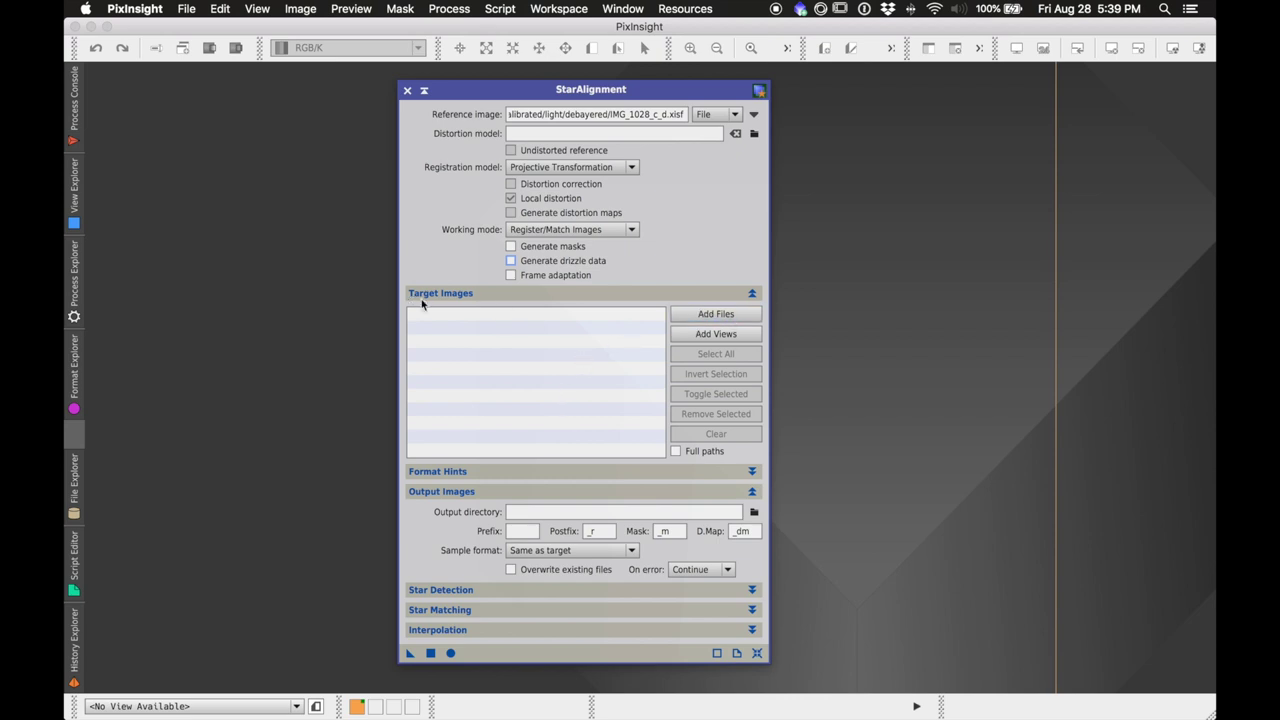
{"action": "left_click", "coordinate": [705, 314]}
{"action": "left_click", "coordinate": [272, 160]}
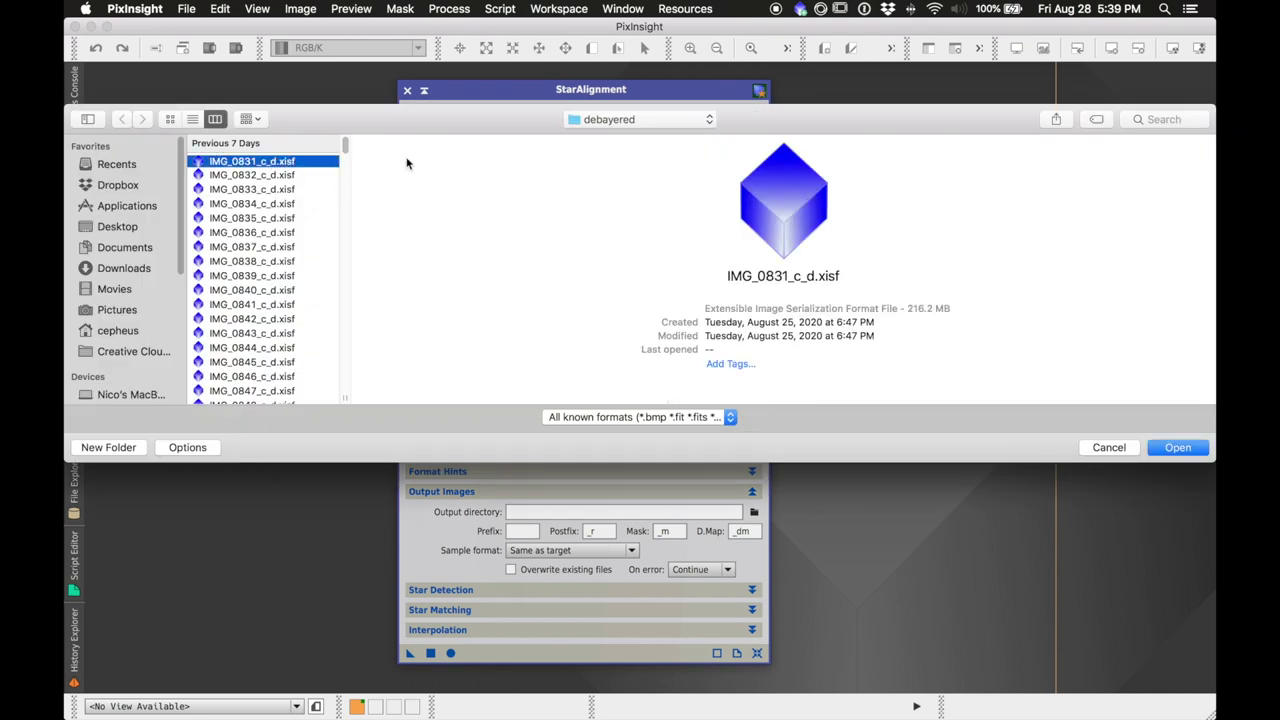
{"action": "scroll", "coordinate": [341, 293], "scroll_direction": "down", "scroll_amount": 5}
{"action": "scroll", "coordinate": [341, 293], "scroll_direction": "down", "scroll_amount": 15}
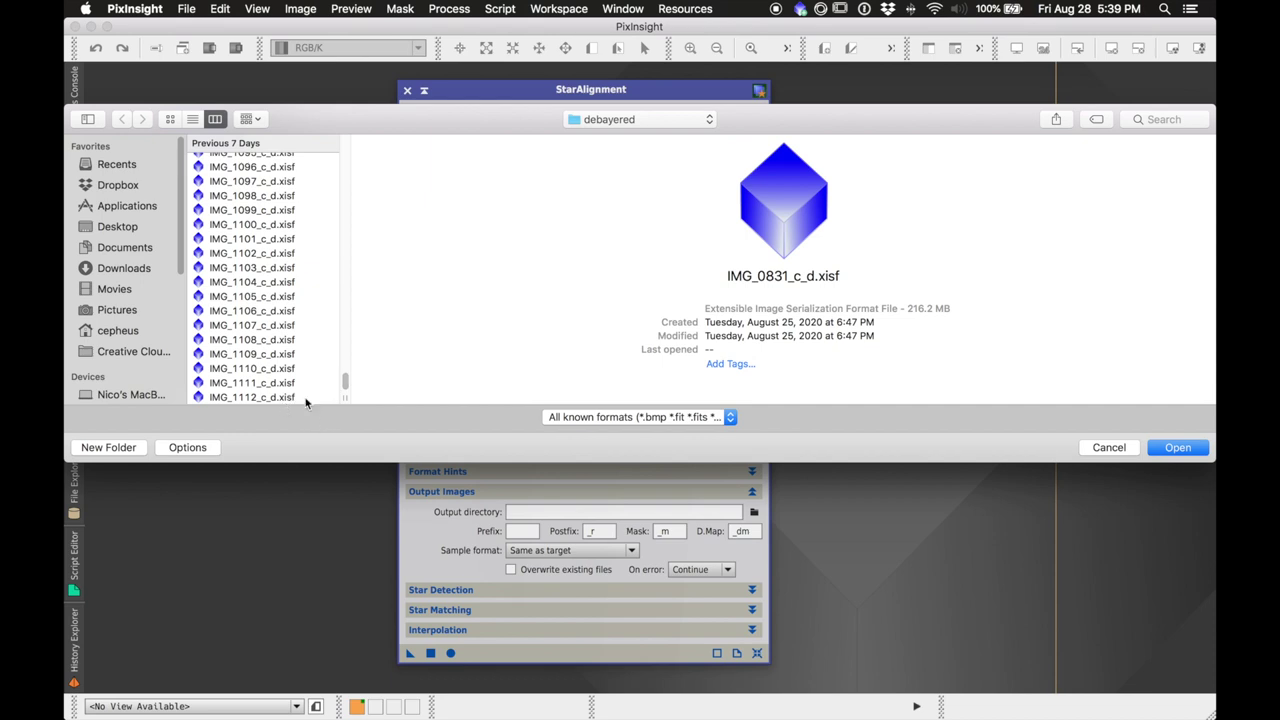
{"action": "left_click", "coordinate": [247, 398], "text": "shift"}
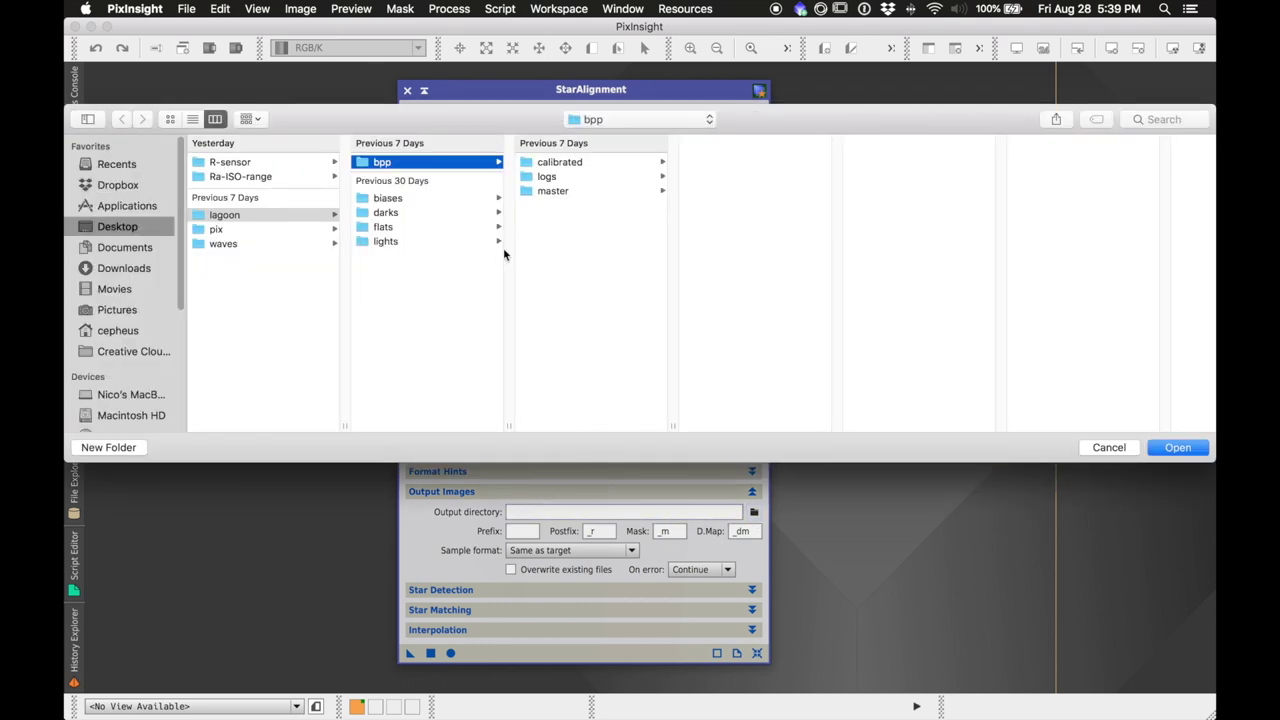
Step: Create a folder named reg inside the lagoon folder and use it as the output directory for the registered images
{"action": "left_click", "coordinate": [306, 221]}
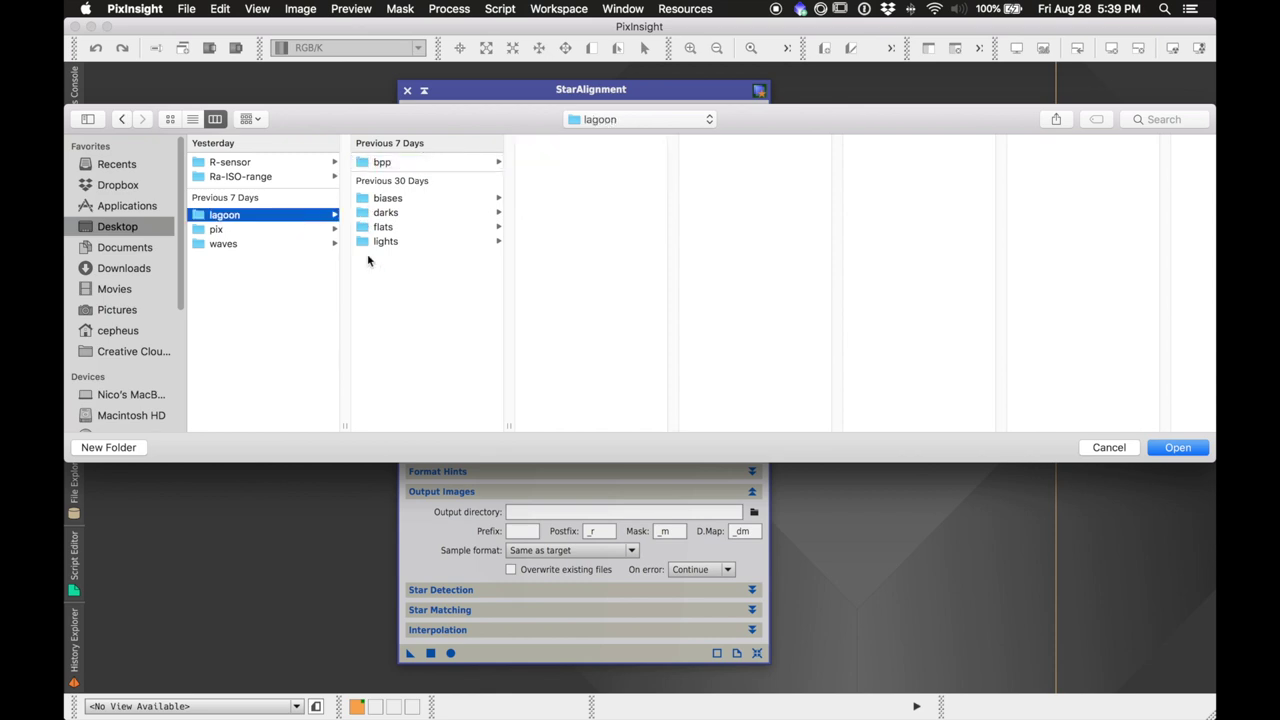
{"action": "left_click", "coordinate": [91, 450]}
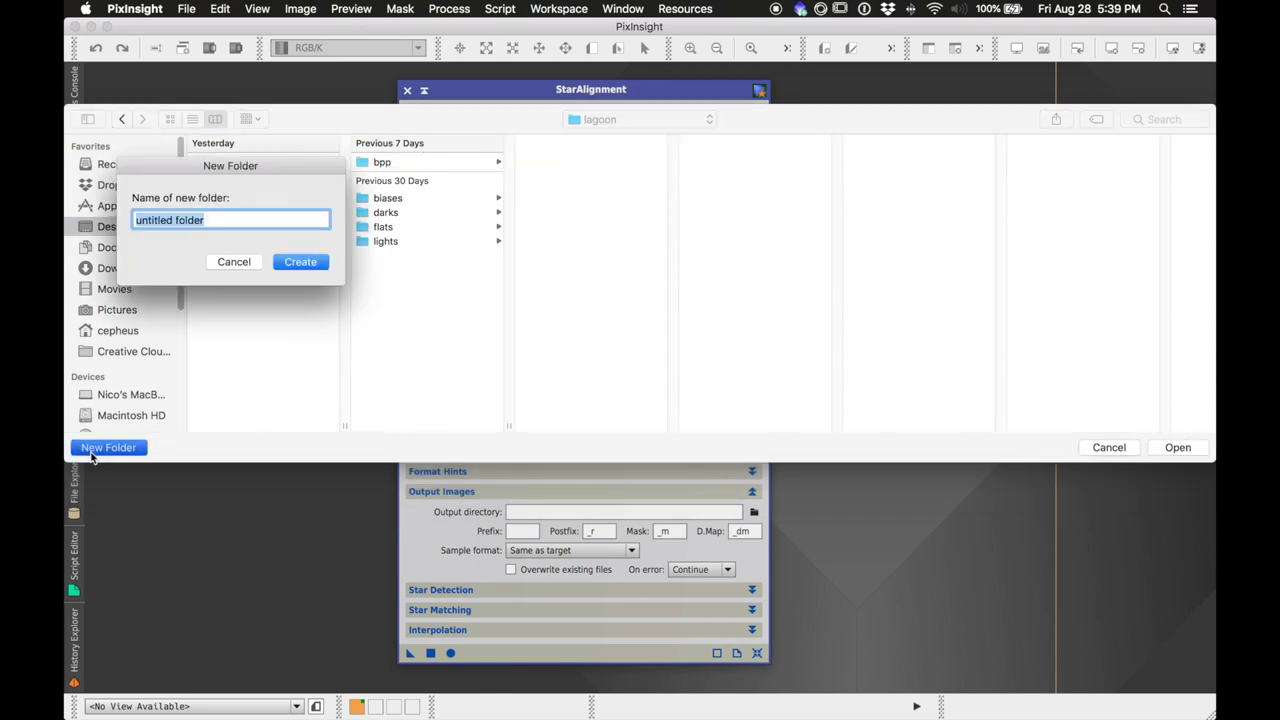
{"action": "type", "text": "reg"}
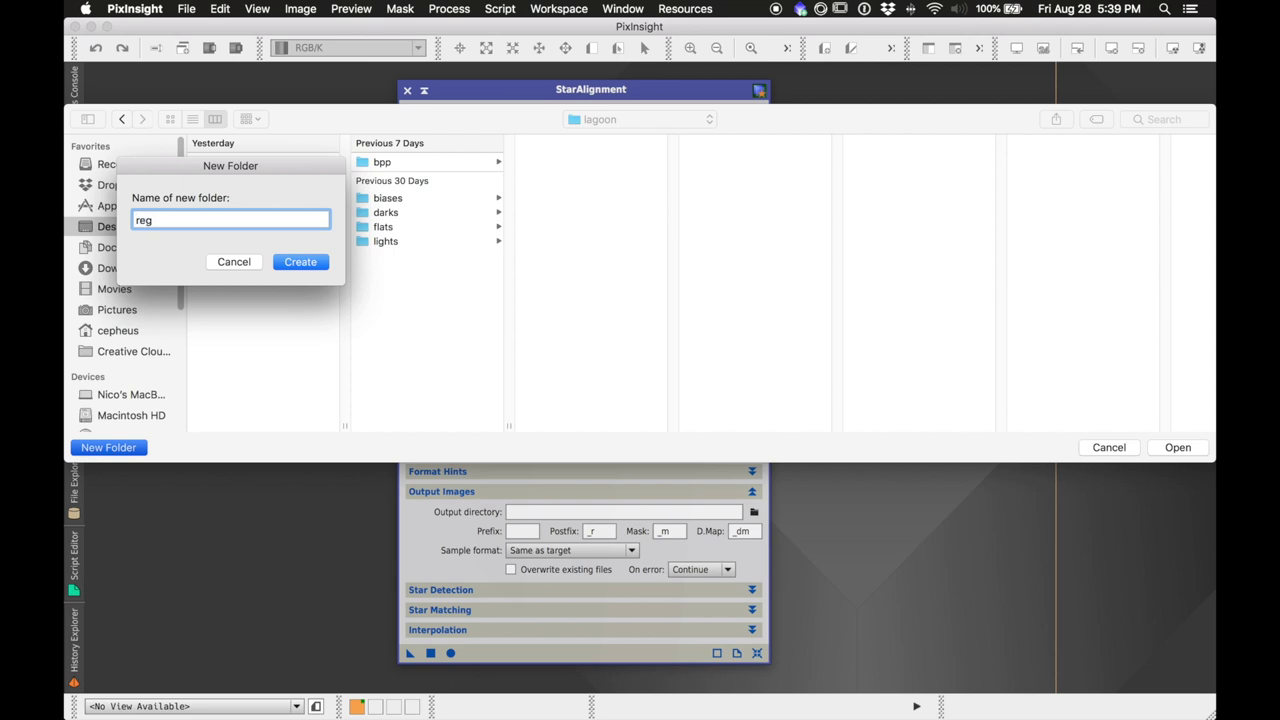
{"action": "left_click", "coordinate": [300, 262]}
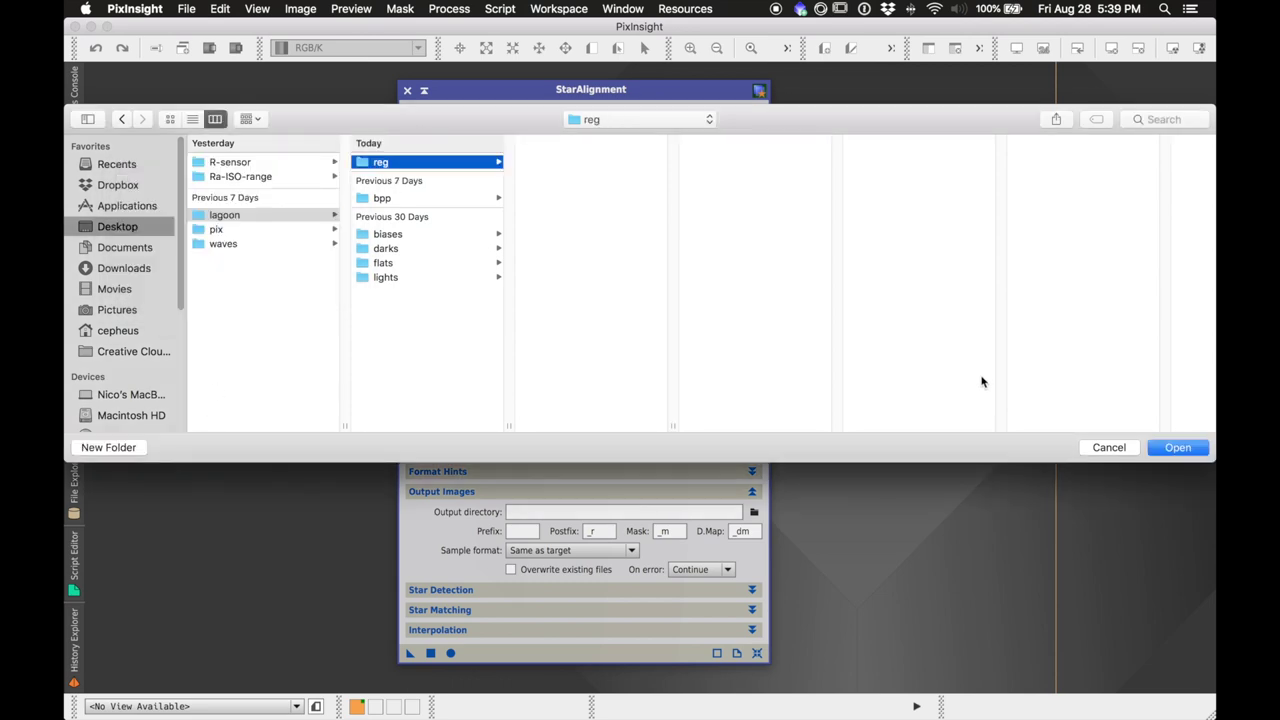
{"action": "left_click", "coordinate": [1178, 447]}
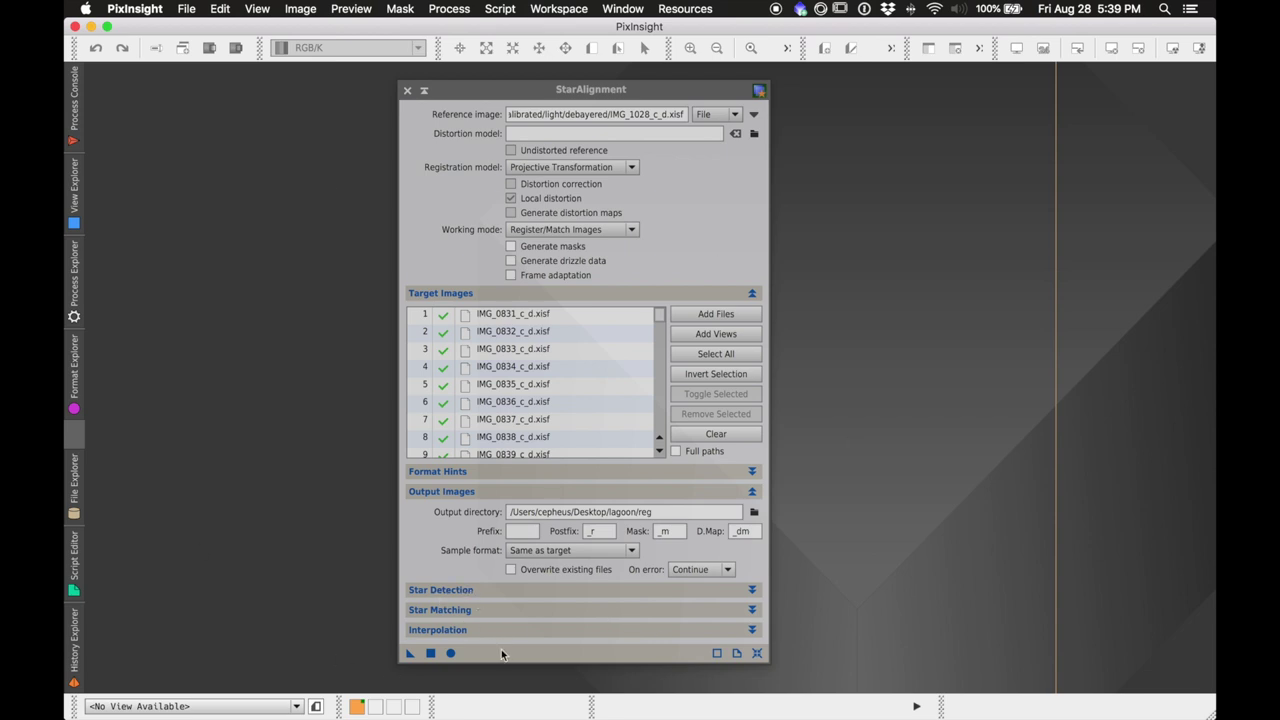
Step: Examine StarAlignment's Star Detection settings, including the detection scales, and collapse the section again
{"action": "left_click", "coordinate": [504, 590]}
{"action": "left_click", "coordinate": [570, 590]}
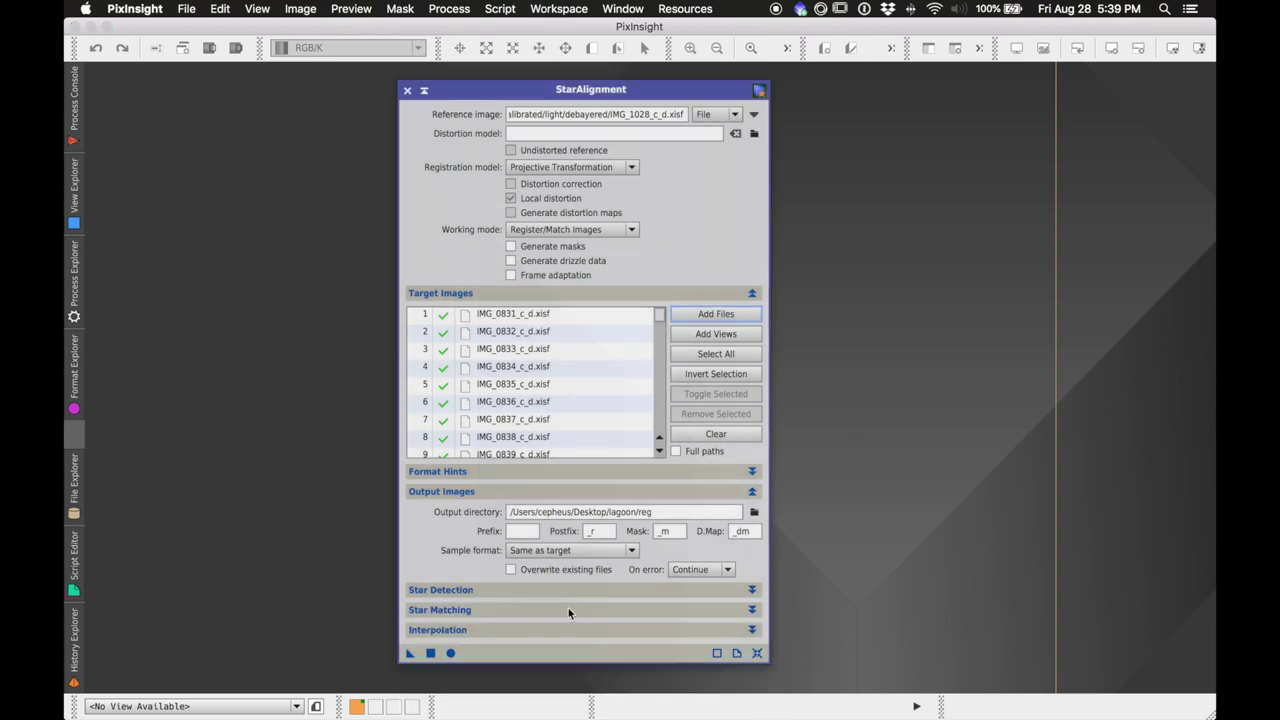
{"action": "left_click", "coordinate": [567, 610]}
{"action": "left_click", "coordinate": [566, 611]}
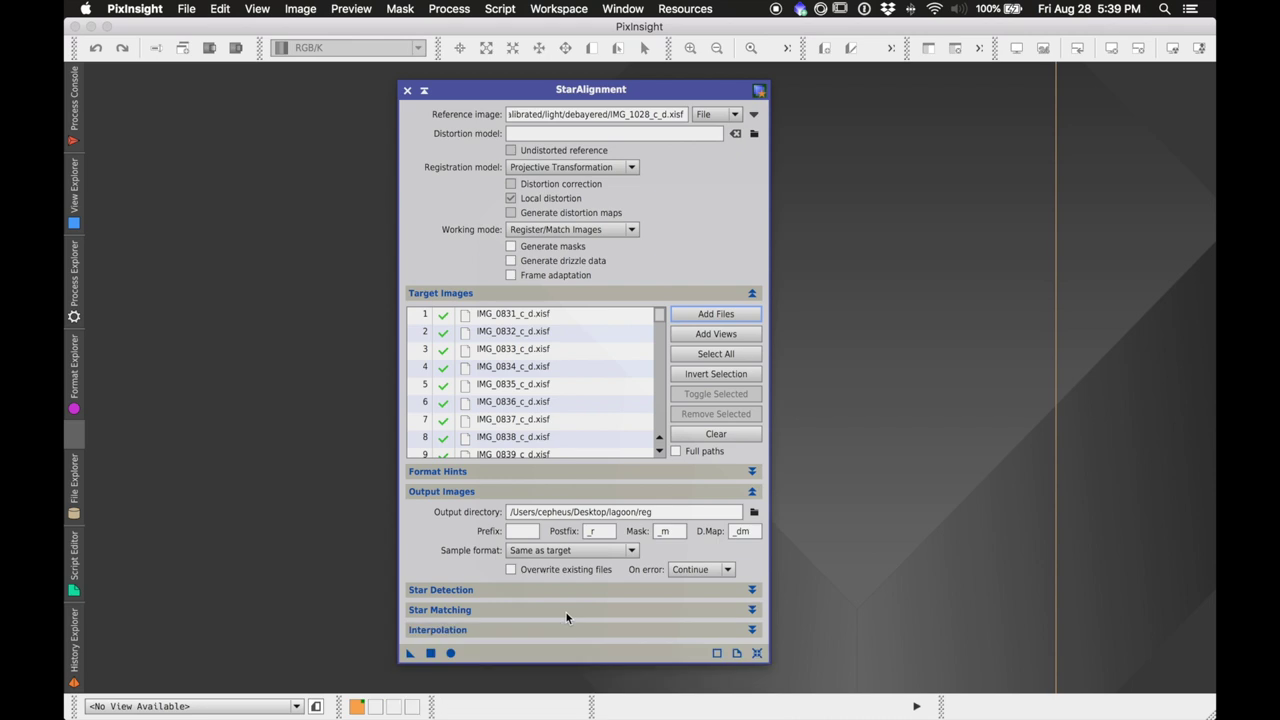
{"action": "left_click", "coordinate": [752, 491]}
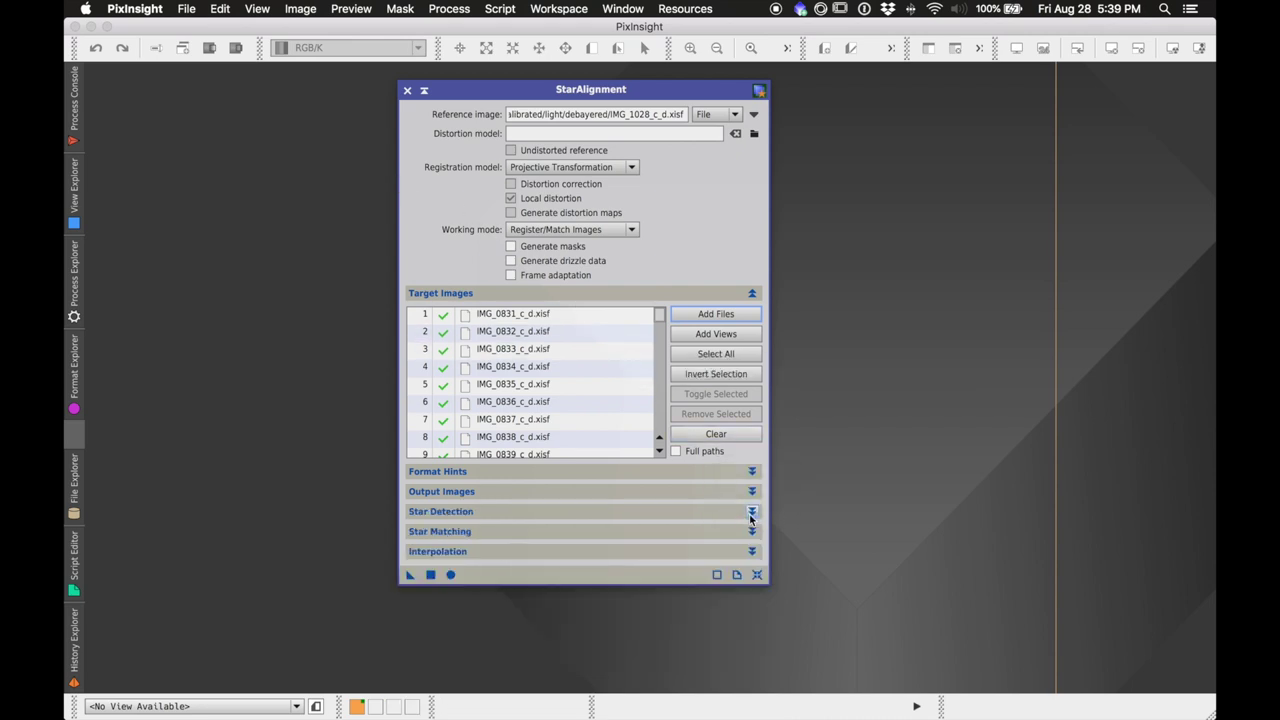
{"action": "left_click", "coordinate": [751, 512]}
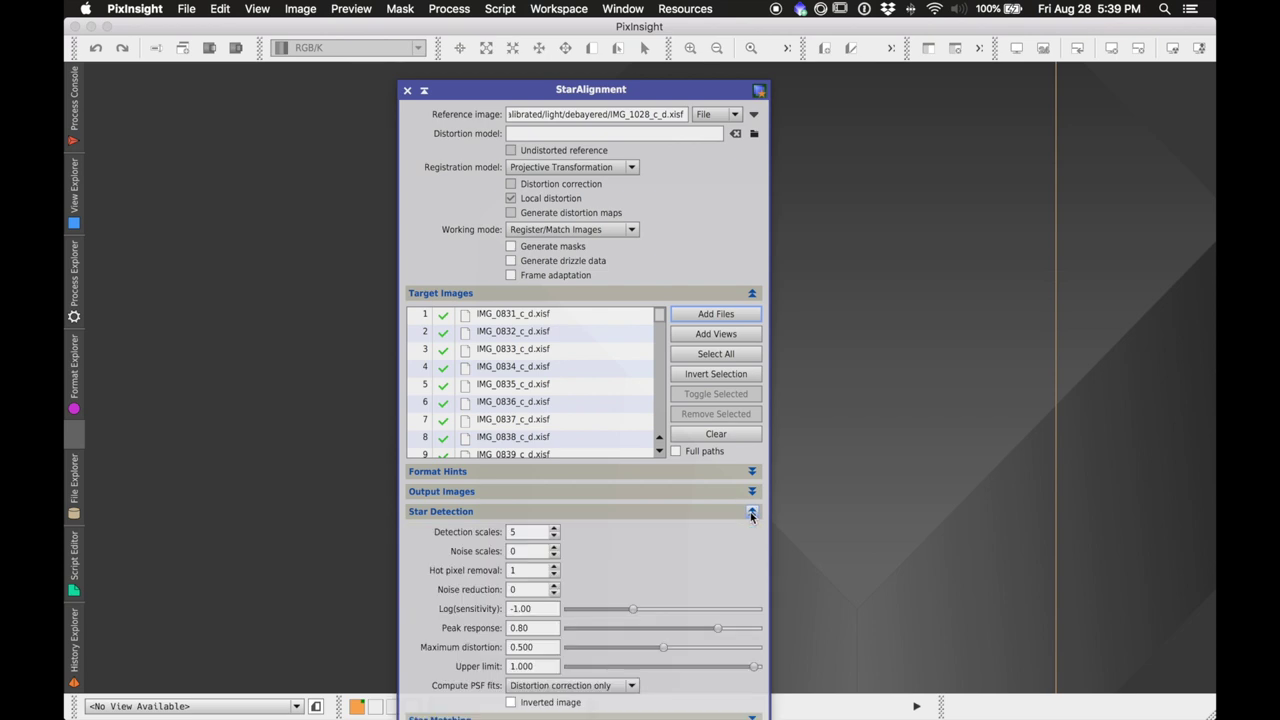
{"action": "double_click", "coordinate": [604, 89]}
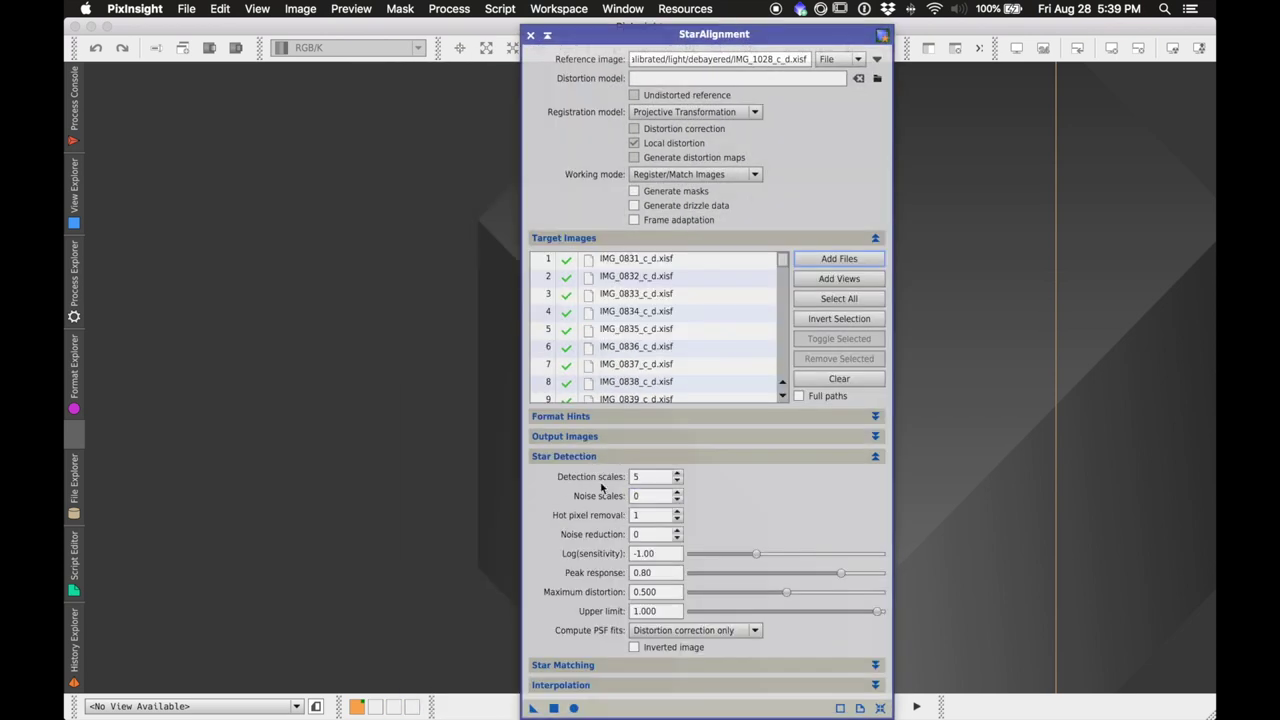
{"action": "left_click", "coordinate": [642, 477]}
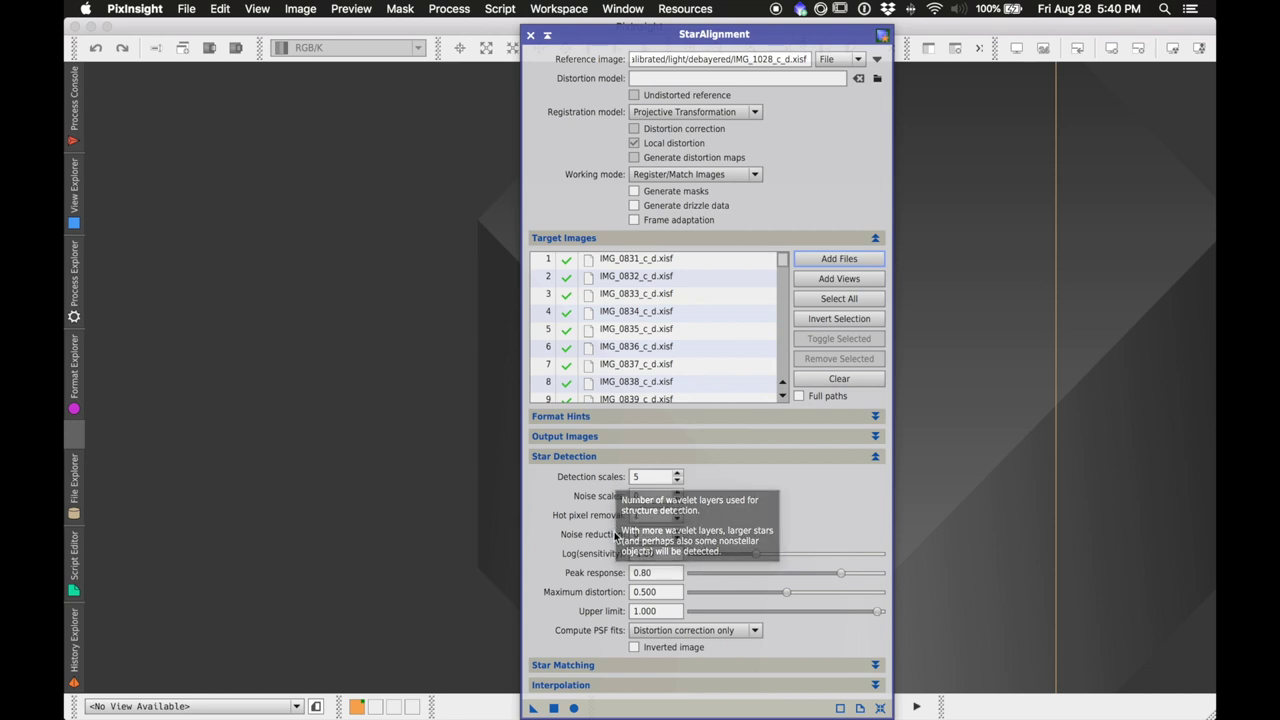
{"action": "left_click", "coordinate": [876, 457]}
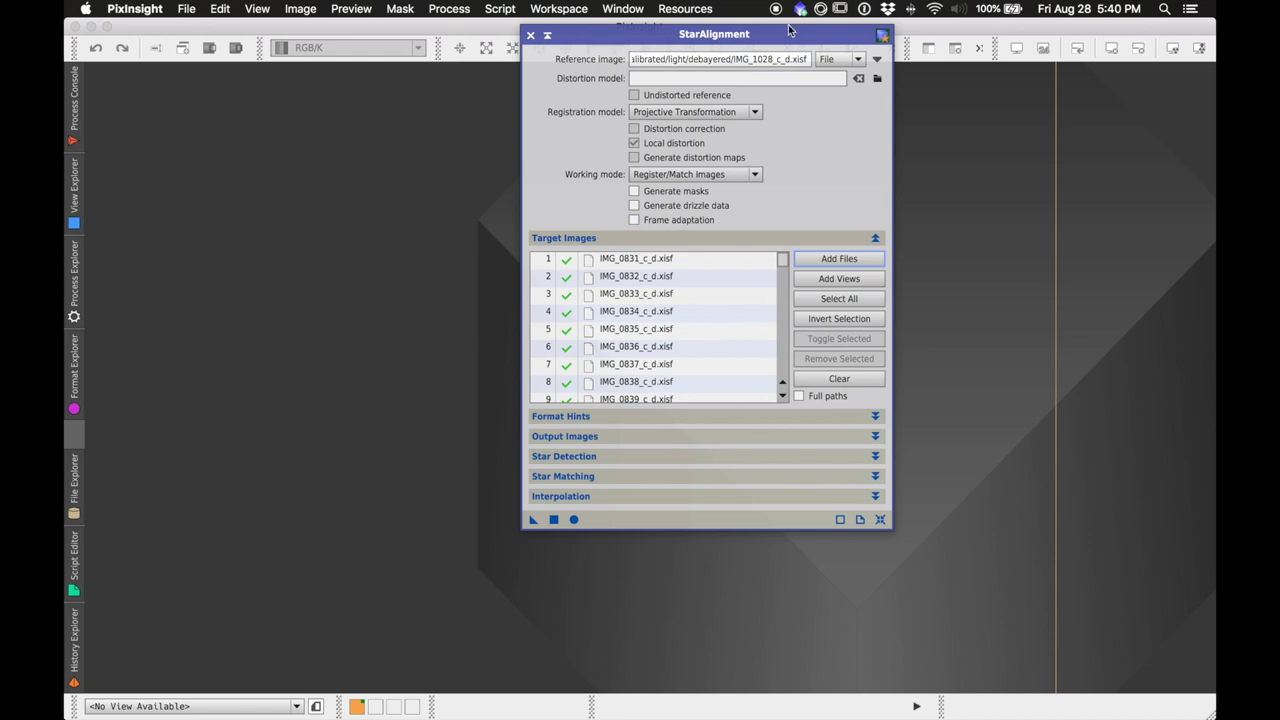
Step: Run StarAlignment on all target frames and check the registration log in the Process Console
{"action": "left_click_drag", "start_coordinate": [805, 40], "coordinate": [939, 123]}
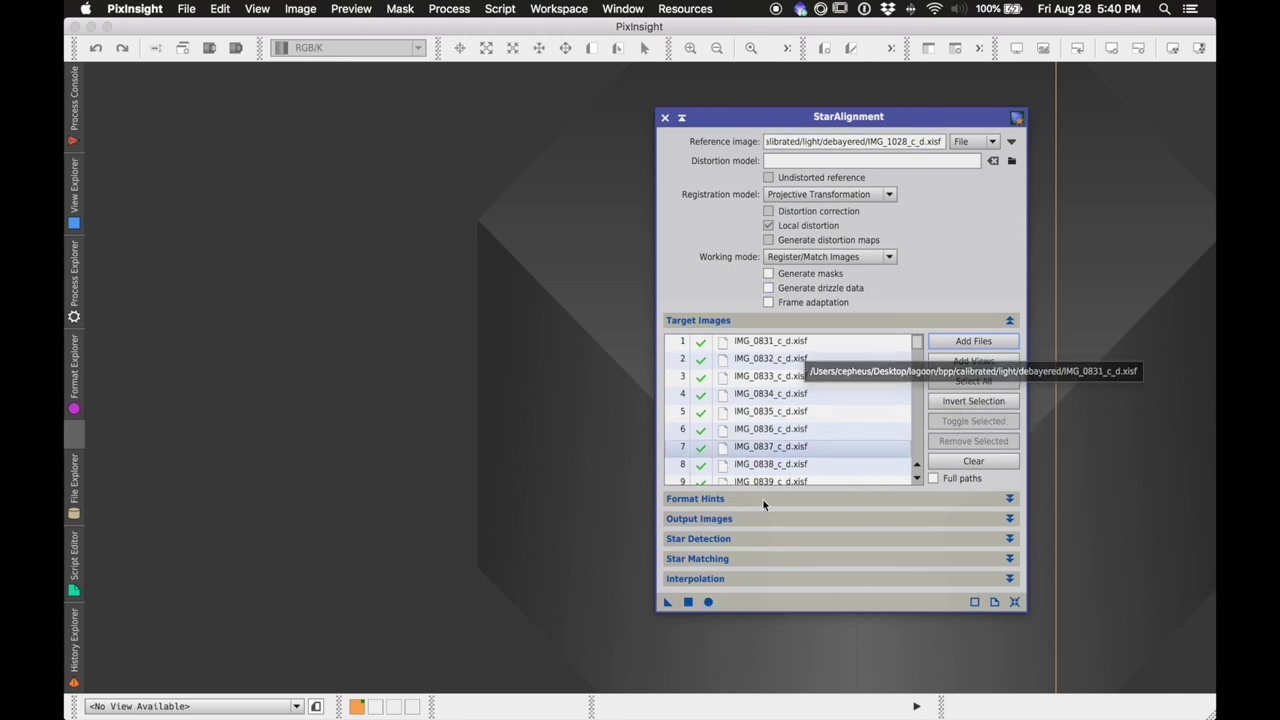
{"action": "left_click_drag", "start_coordinate": [708, 601], "coordinate": [707, 605]}
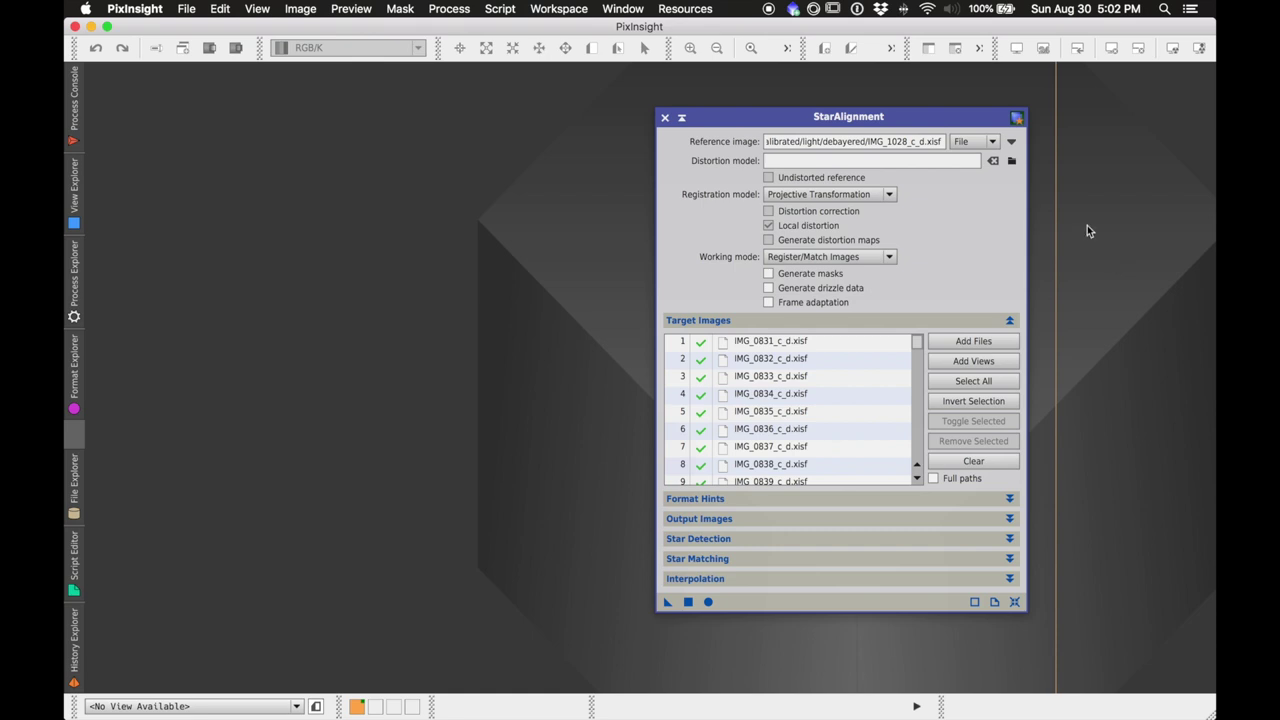
{"action": "left_click_drag", "start_coordinate": [781, 124], "coordinate": [812, 125]}
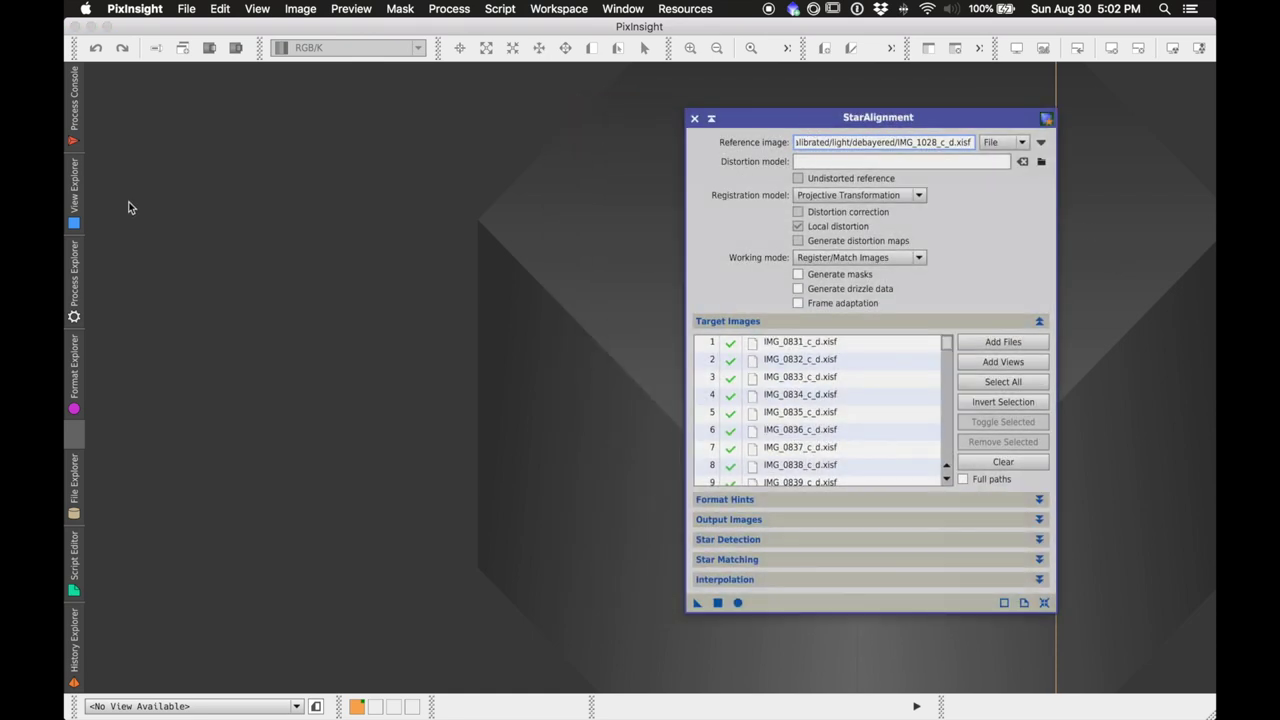
{"action": "left_click", "coordinate": [72, 135]}
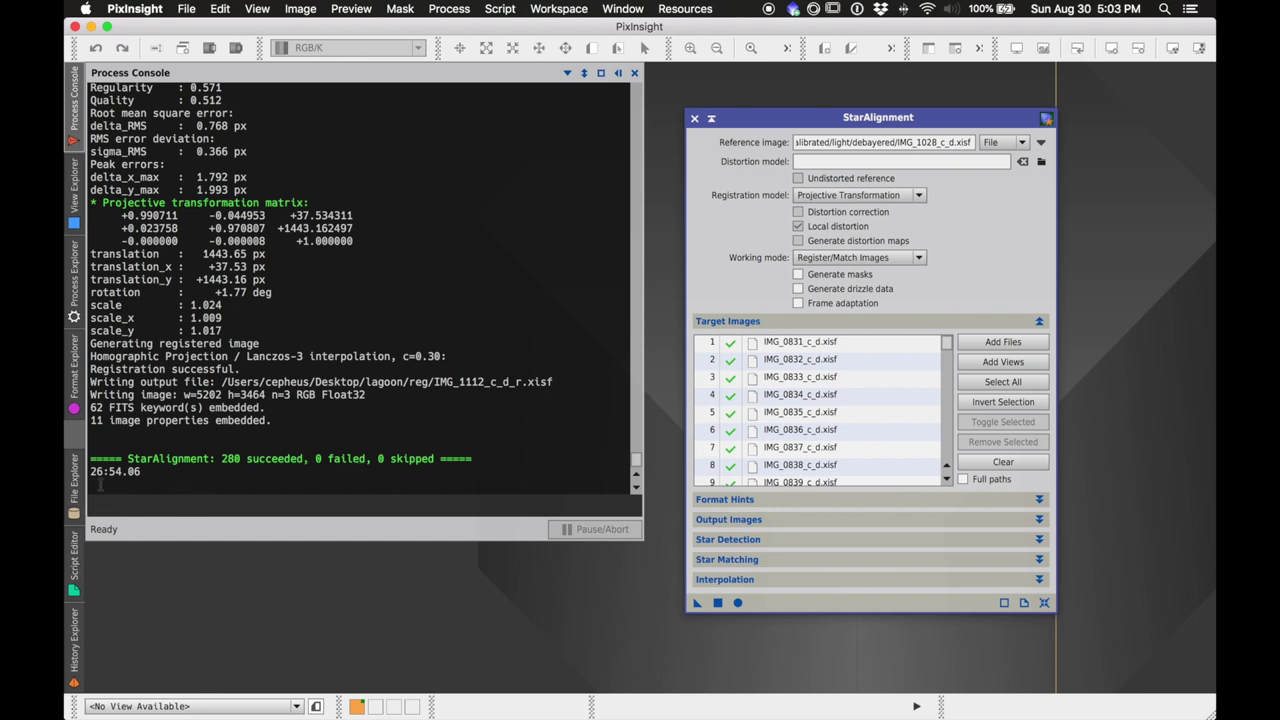
{"action": "left_click", "coordinate": [291, 575]}
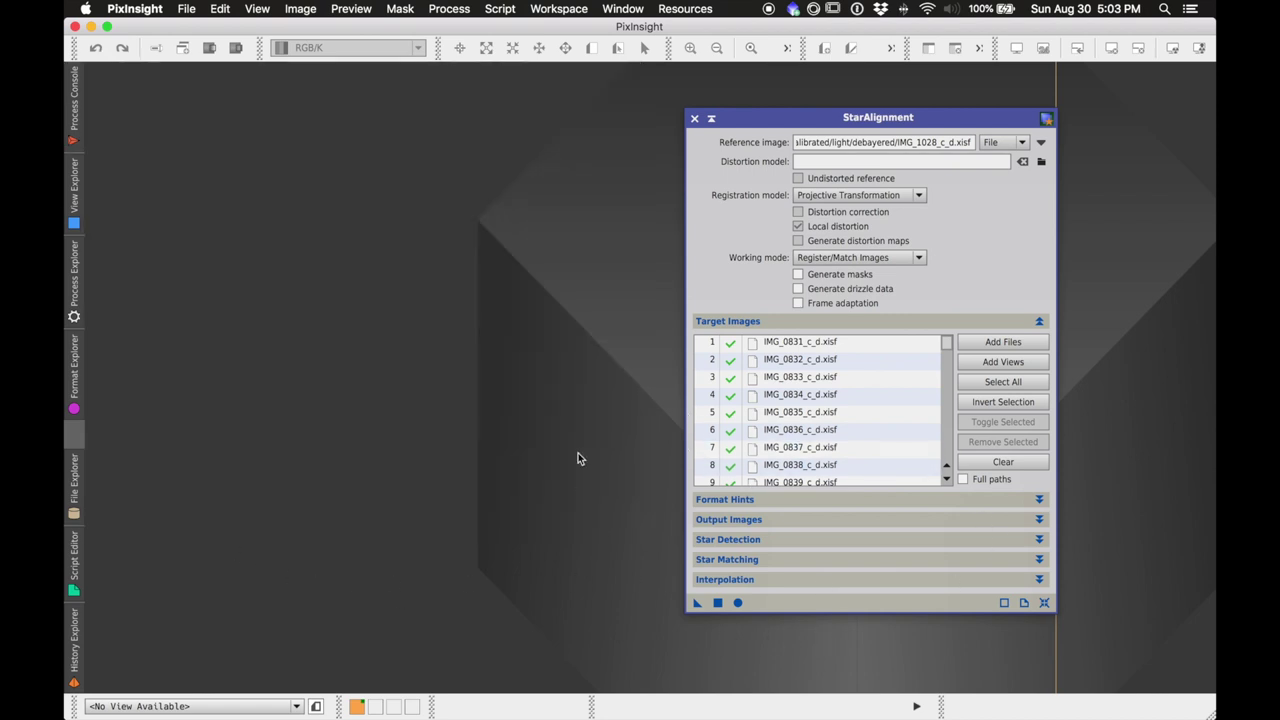
Step: Close StarAlignment and open the ImageIntegration process
{"action": "left_click", "coordinate": [694, 119]}
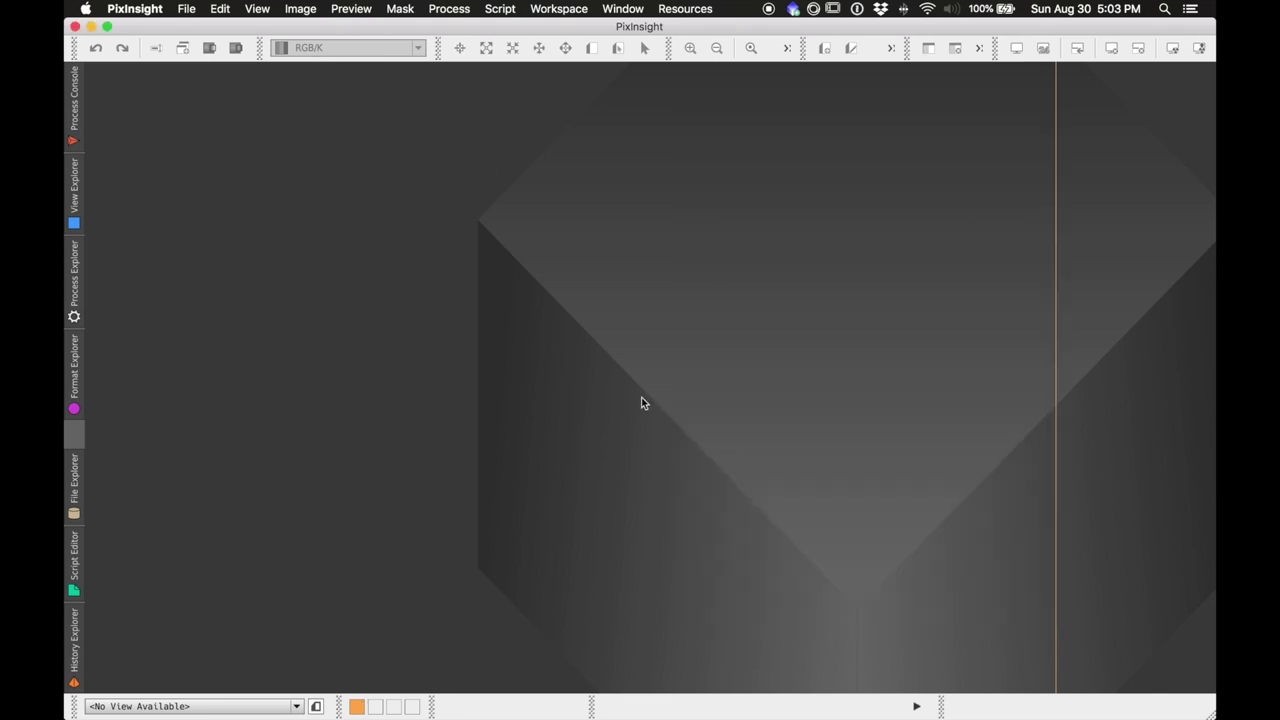
{"action": "left_click", "coordinate": [450, 9]}
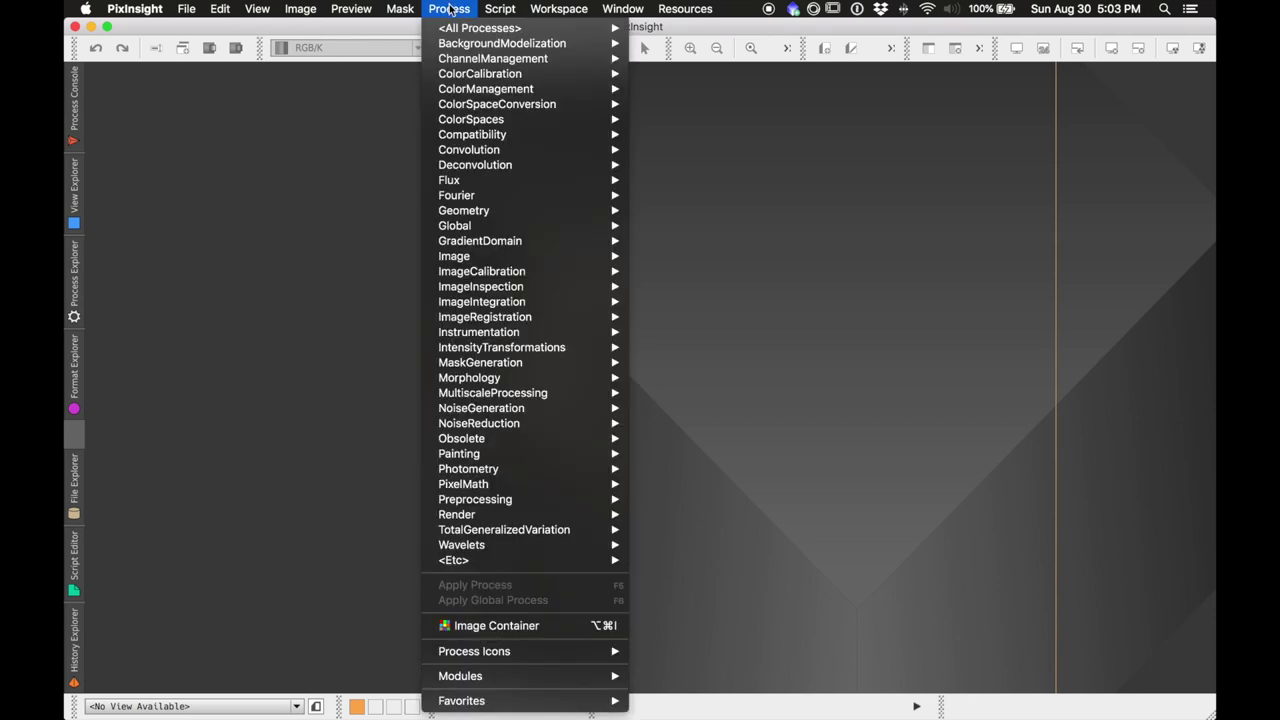
{"action": "mouse_move", "coordinate": [546, 288]}
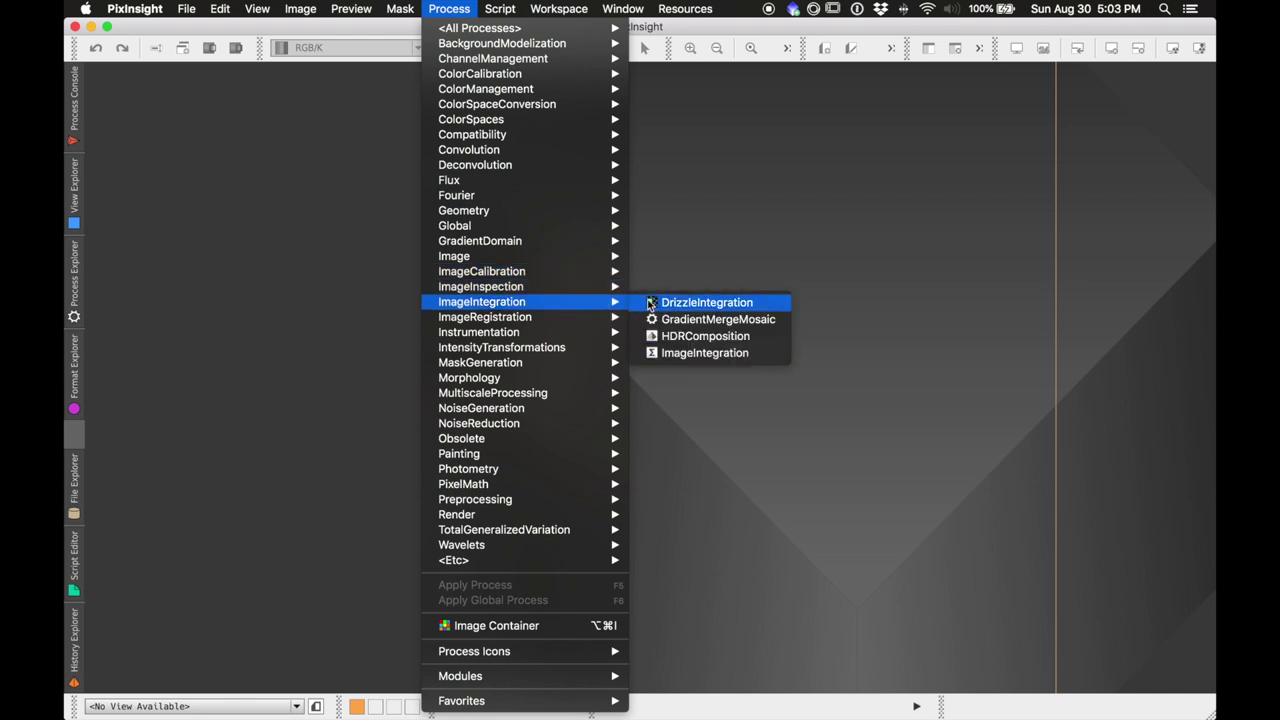
{"action": "left_click", "coordinate": [670, 355]}
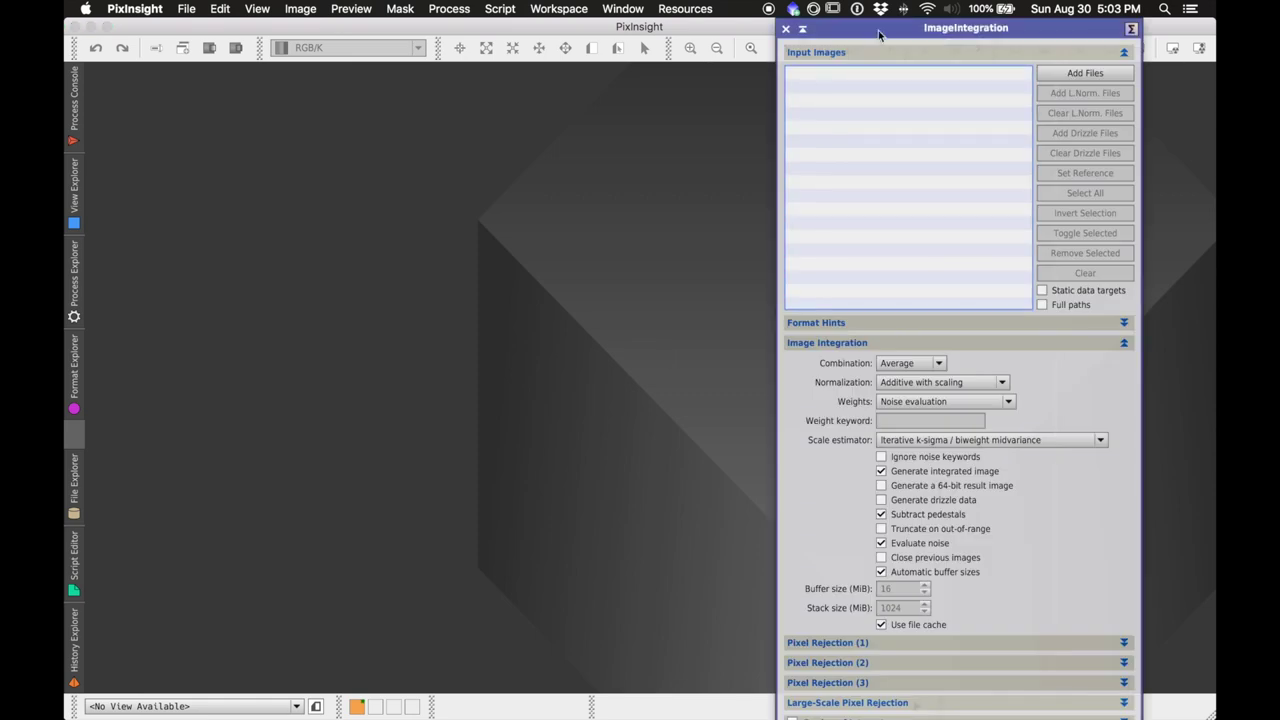
Step: Collapse ImageIntegration's Image Integration section and reset the process to its default settings
{"action": "left_click_drag", "start_coordinate": [858, 38], "coordinate": [626, 75]}
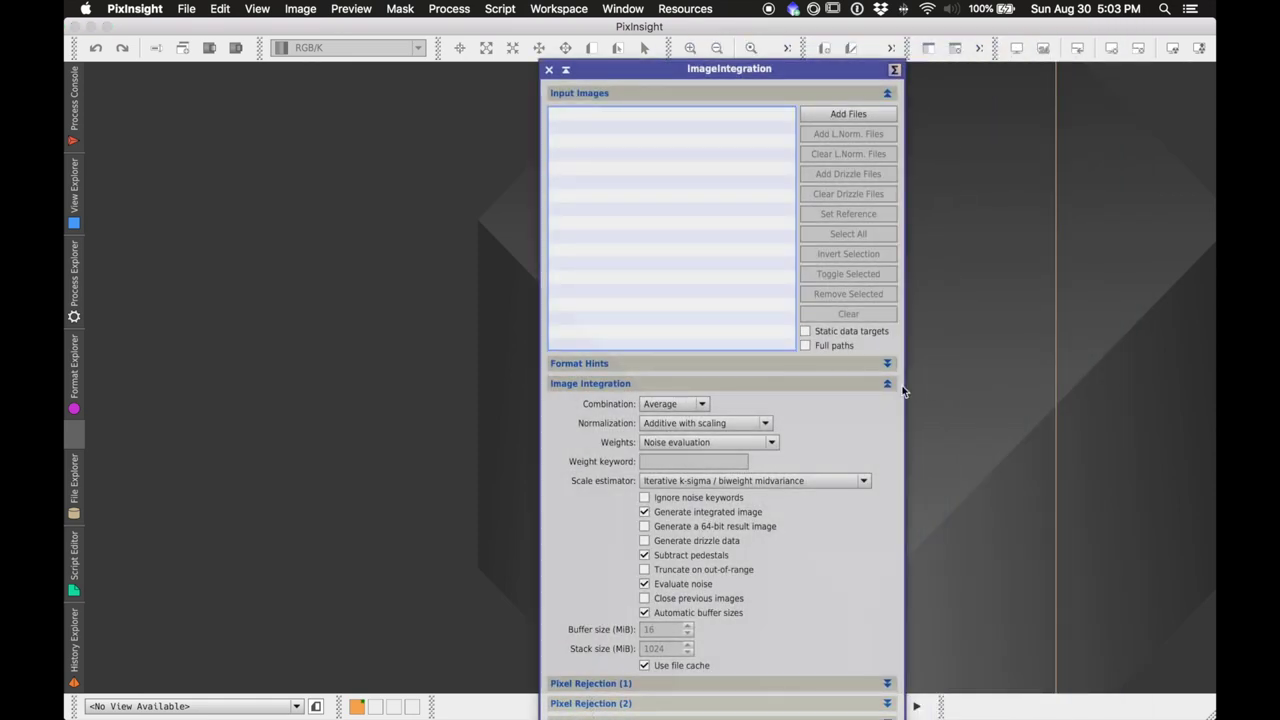
{"action": "left_click", "coordinate": [887, 384]}
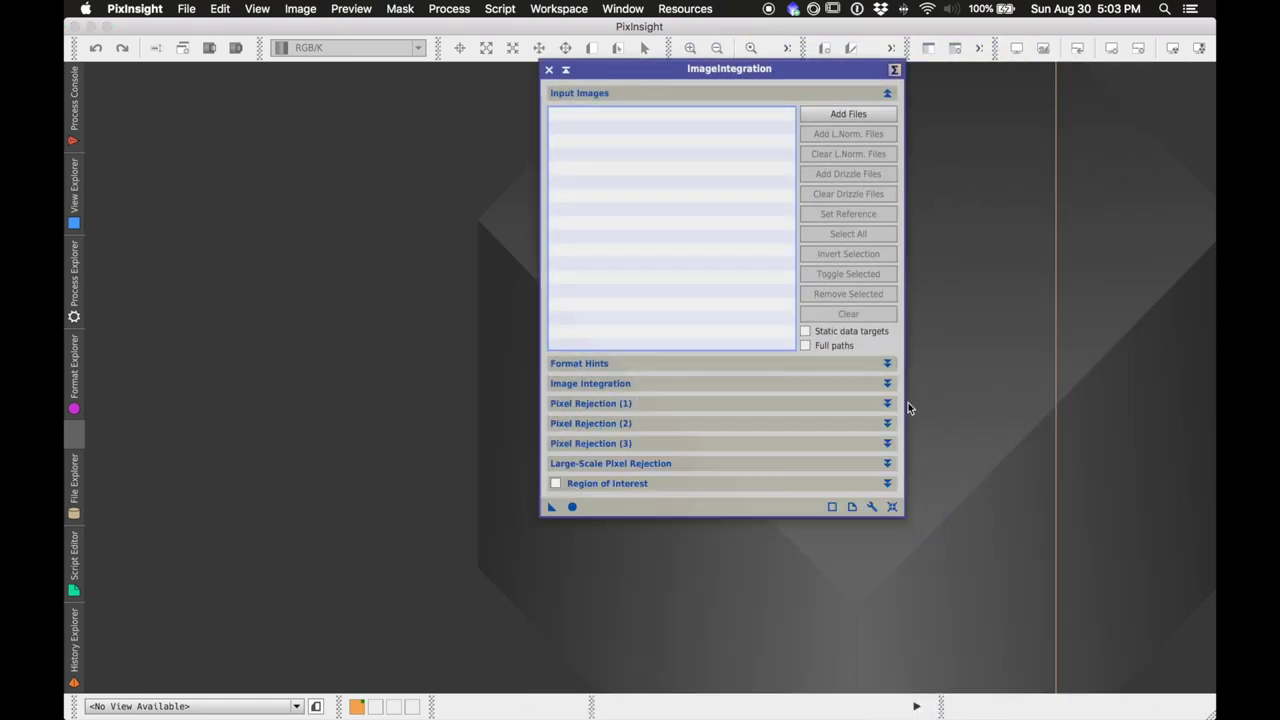
{"action": "left_click", "coordinate": [893, 507]}
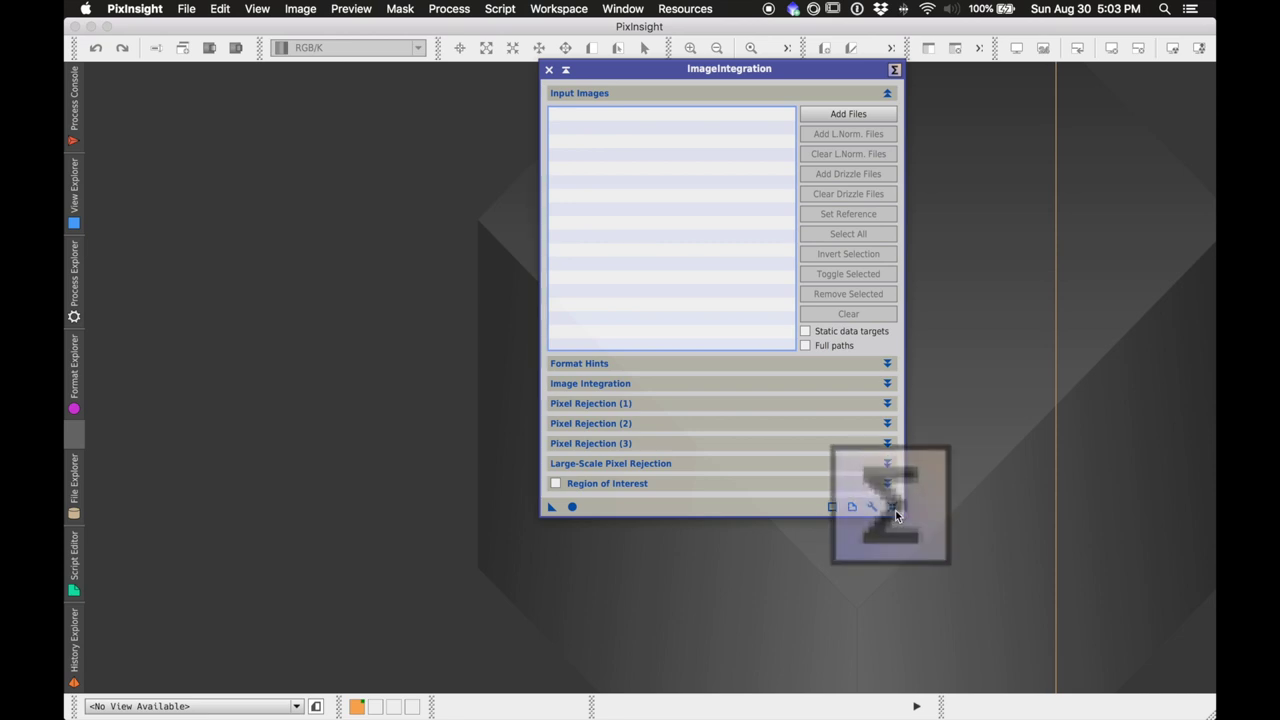
Step: Add all registered frames from the lagoon/reg folder, starting with IMG_0831_c_d_r.xisf, as ImageIntegration's input images
{"action": "left_click", "coordinate": [840, 116]}
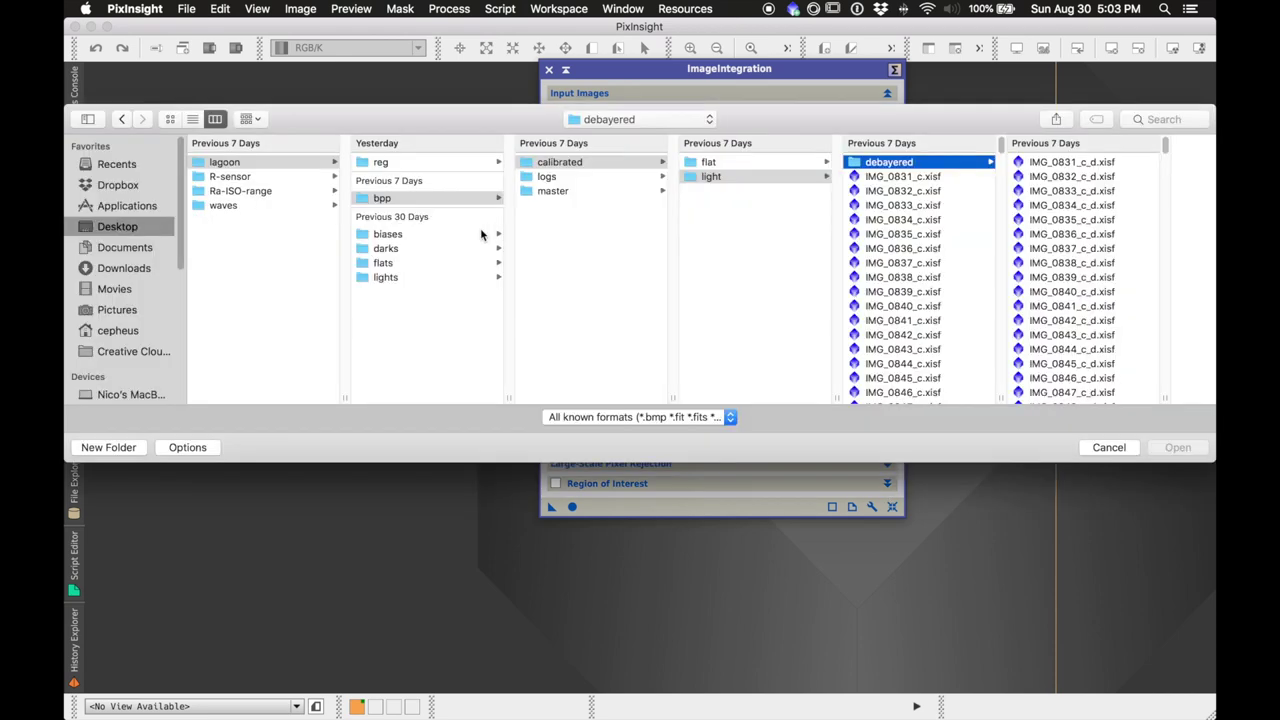
{"action": "left_click", "coordinate": [233, 167]}
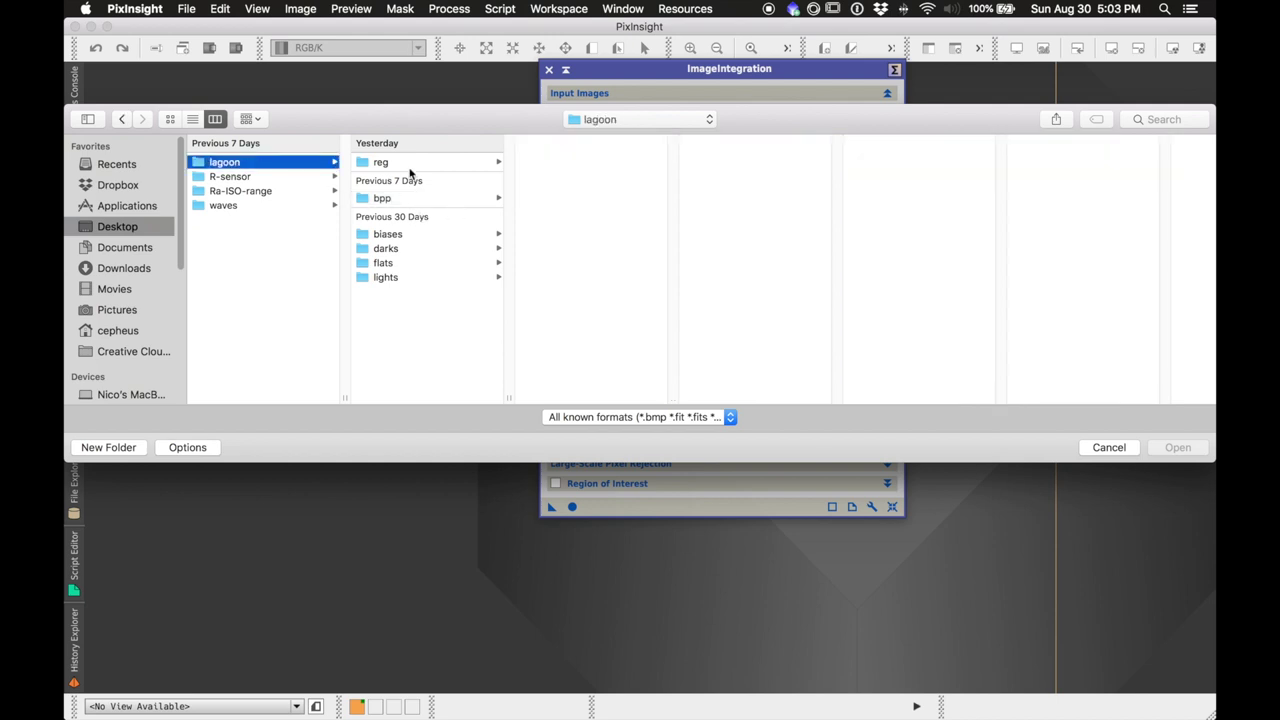
{"action": "left_click", "coordinate": [410, 164]}
{"action": "left_click", "coordinate": [560, 163]}
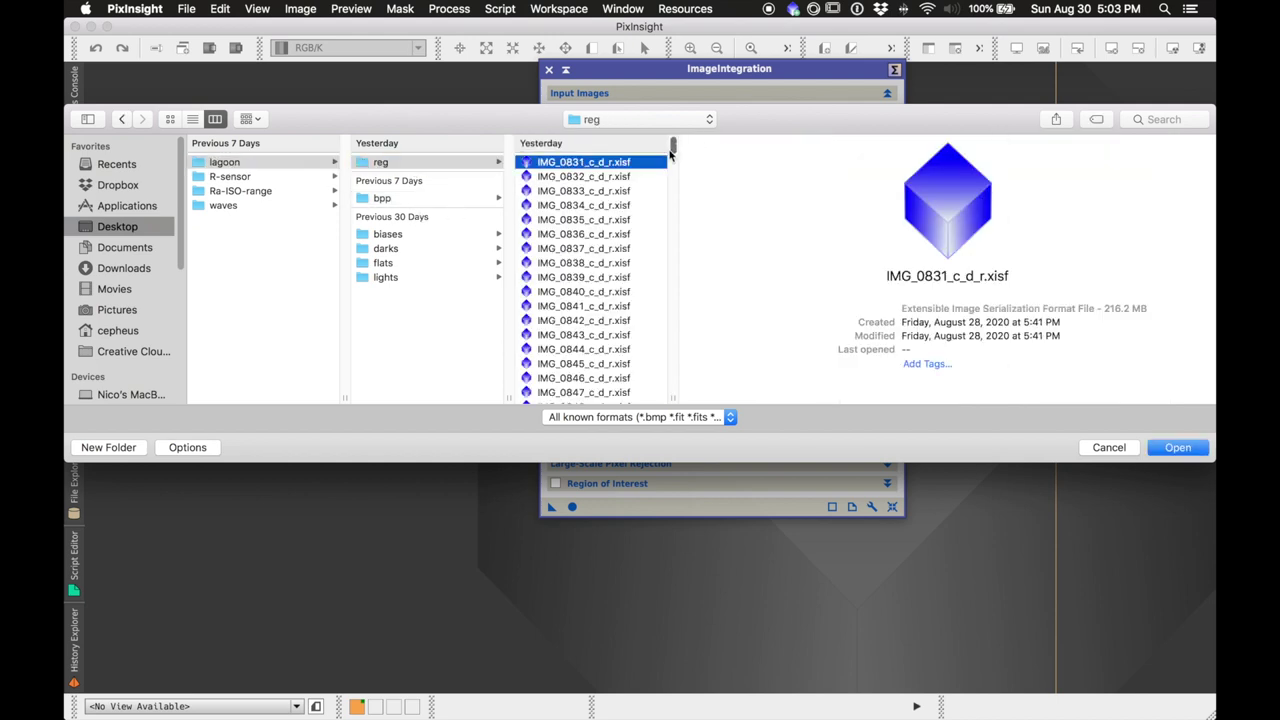
{"action": "scroll", "coordinate": [672, 147], "scroll_direction": "down", "scroll_amount": 1}
{"action": "scroll", "coordinate": [670, 147], "scroll_direction": "down", "scroll_amount": 20}
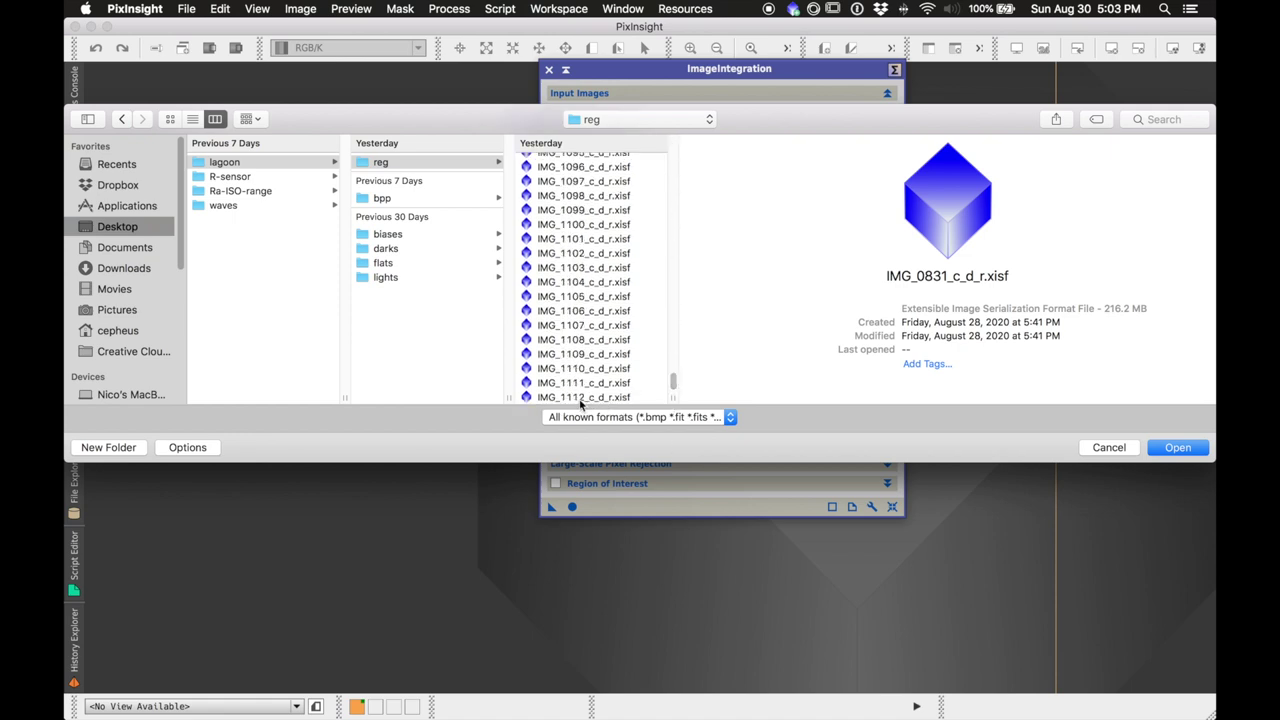
{"action": "left_click", "coordinate": [587, 398], "text": "shift"}
{"action": "left_click", "coordinate": [1177, 450]}
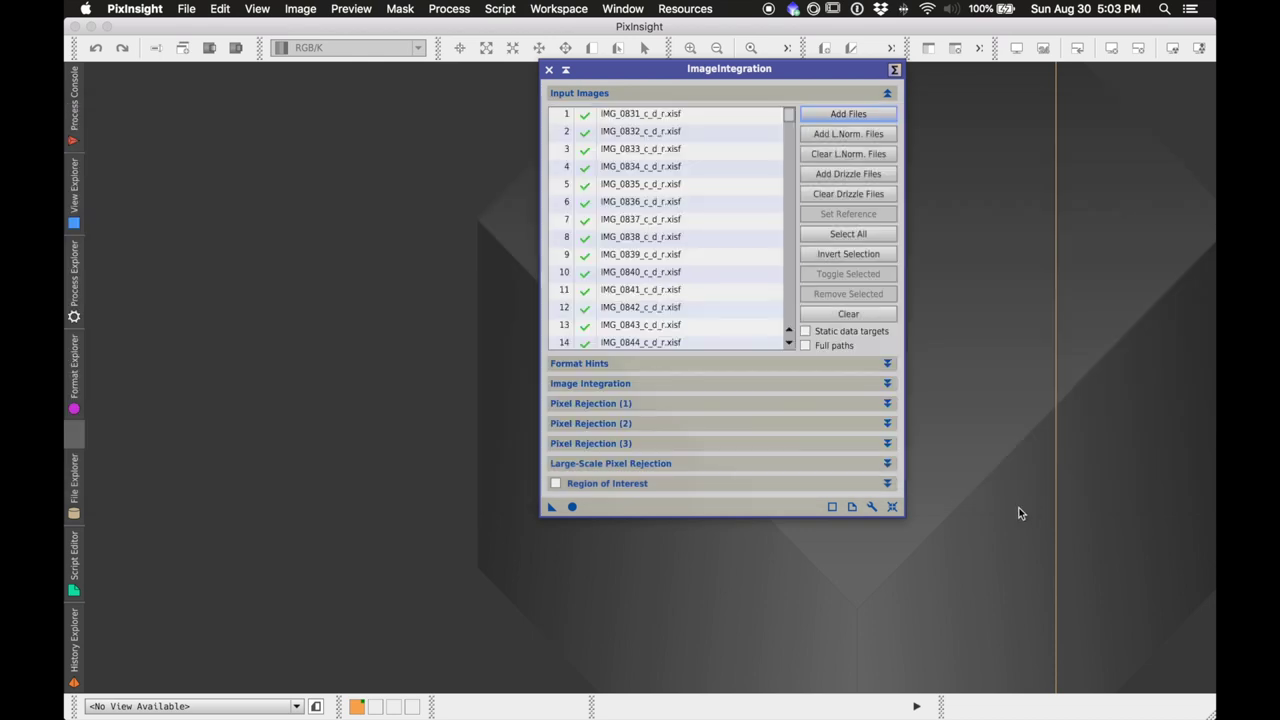
{"action": "mouse_move", "coordinate": [790, 120]}
{"action": "left_mouse_down"}
{"action": "mouse_move", "coordinate": [793, 324]}
{"action": "mouse_move", "coordinate": [771, 206]}
{"action": "mouse_move", "coordinate": [794, 105]}
{"action": "left_mouse_up"}
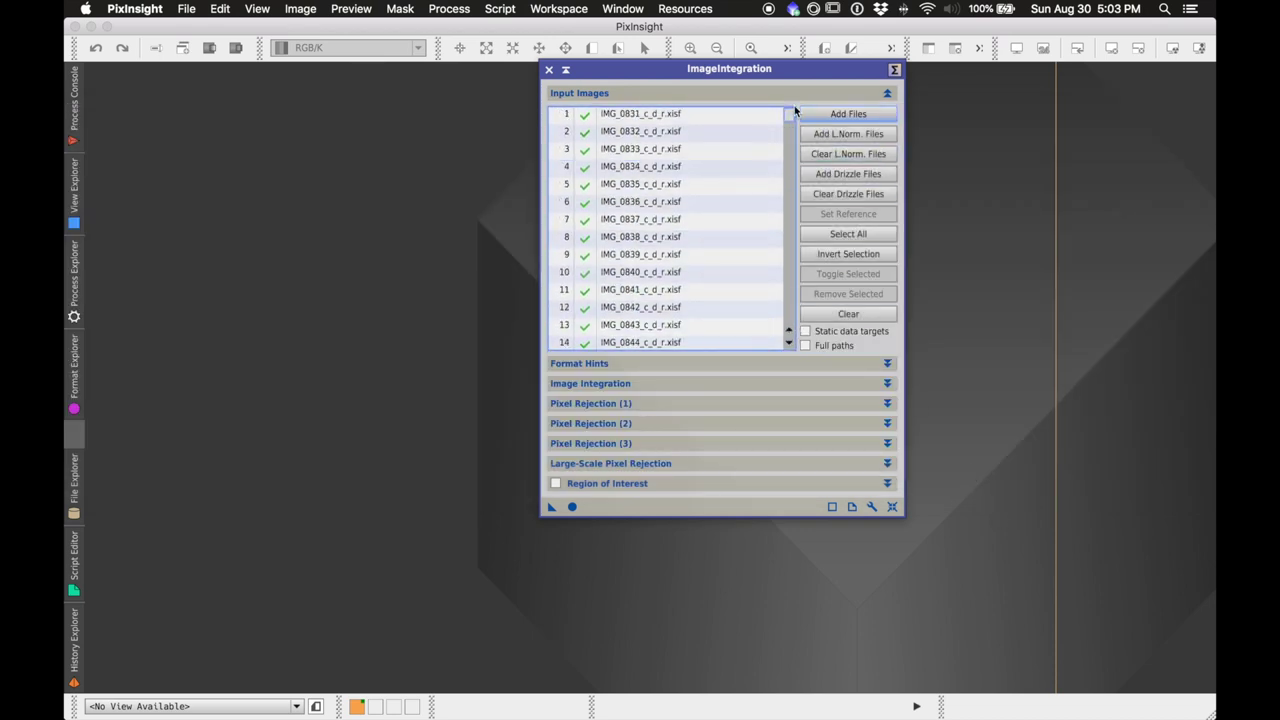
Step: Review ImageIntegration's combination, normalization and weighting settings, and collapse the section again
{"action": "left_click", "coordinate": [887, 384]}
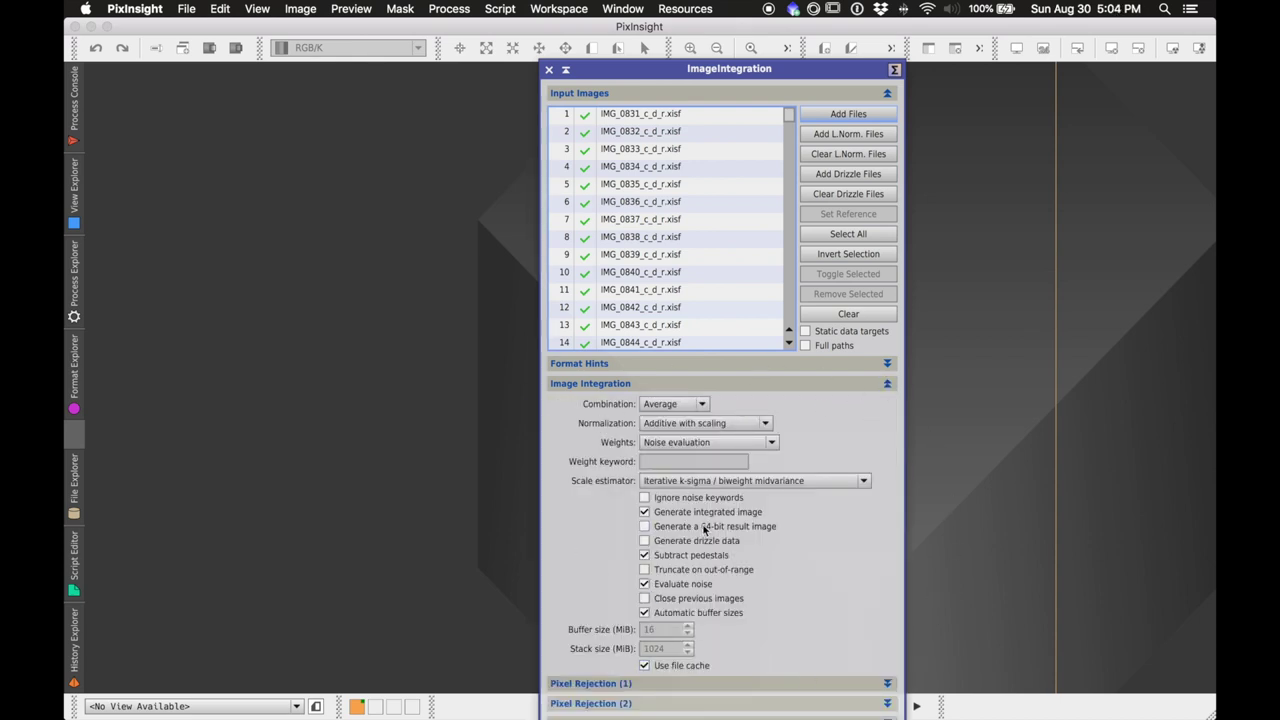
{"action": "mouse_move", "coordinate": [705, 518]}
{"action": "left_click", "coordinate": [886, 383]}
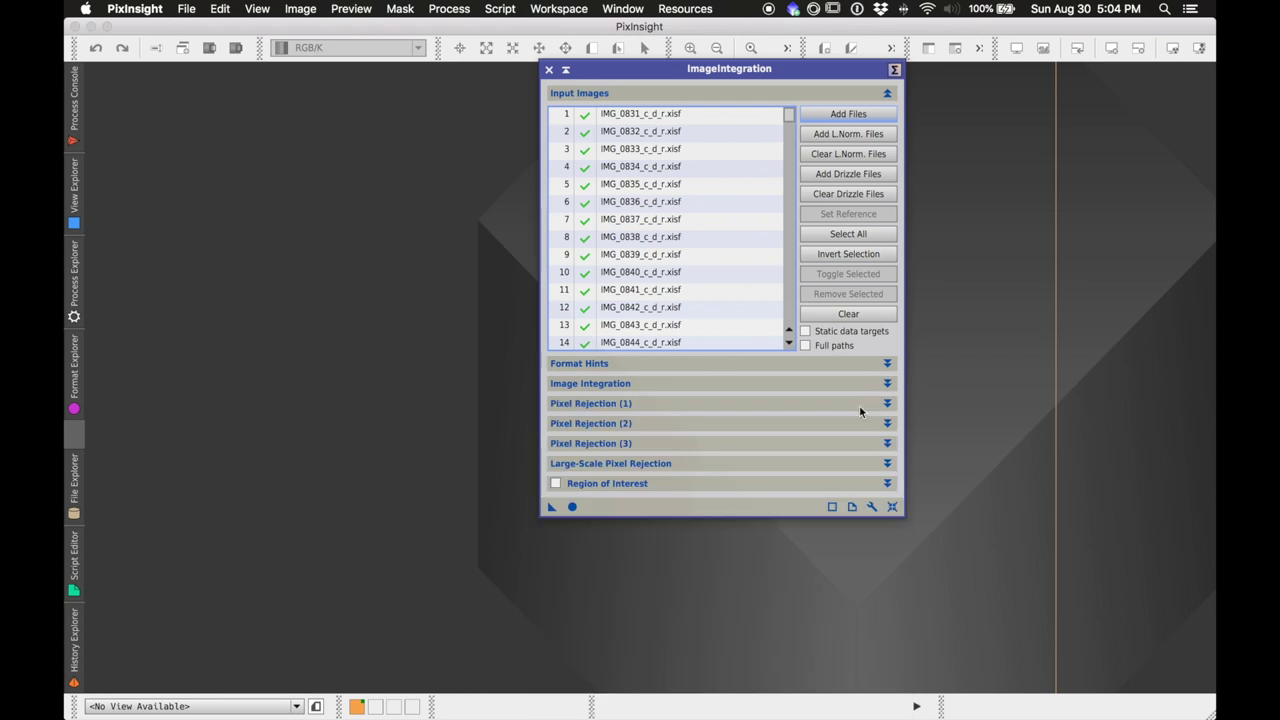
Step: Set the pixel rejection algorithm to Winsorized Sigma Clipping, enable Clip high range, and collapse the Pixel Rejection (1) section
{"action": "left_click", "coordinate": [886, 404]}
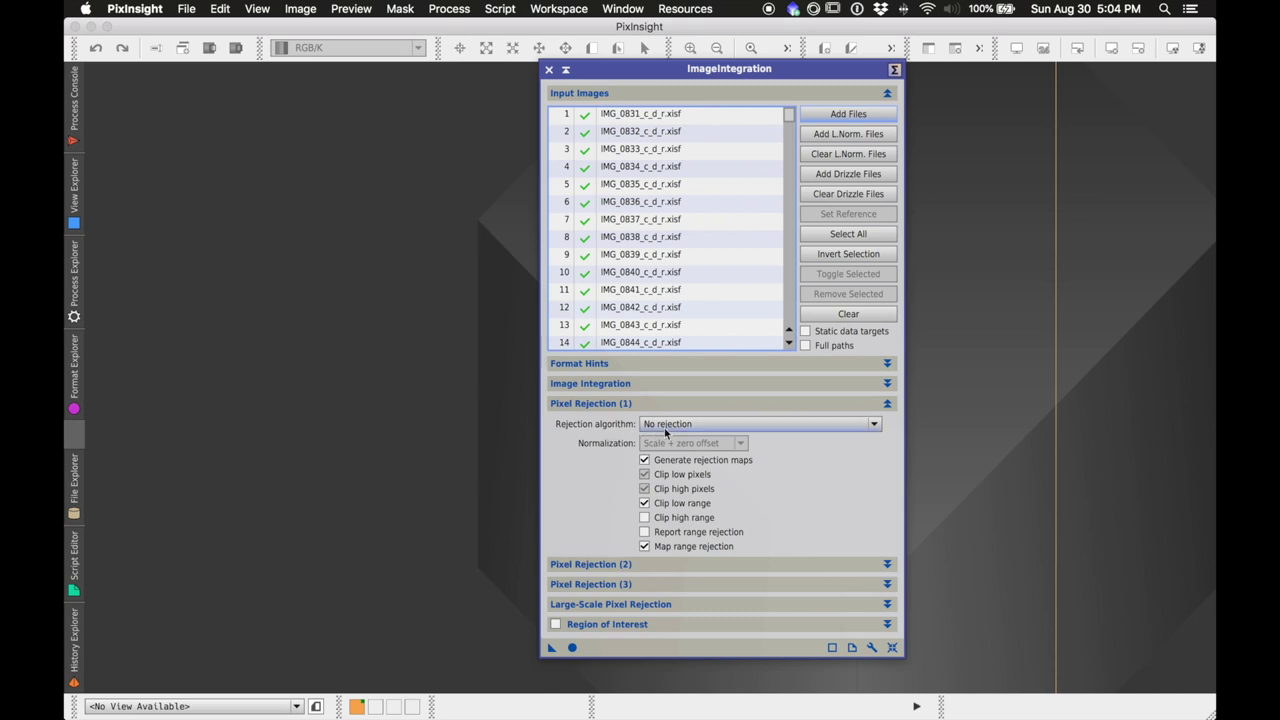
{"action": "mouse_move", "coordinate": [667, 432]}
{"action": "mouse_move", "coordinate": [600, 443]}
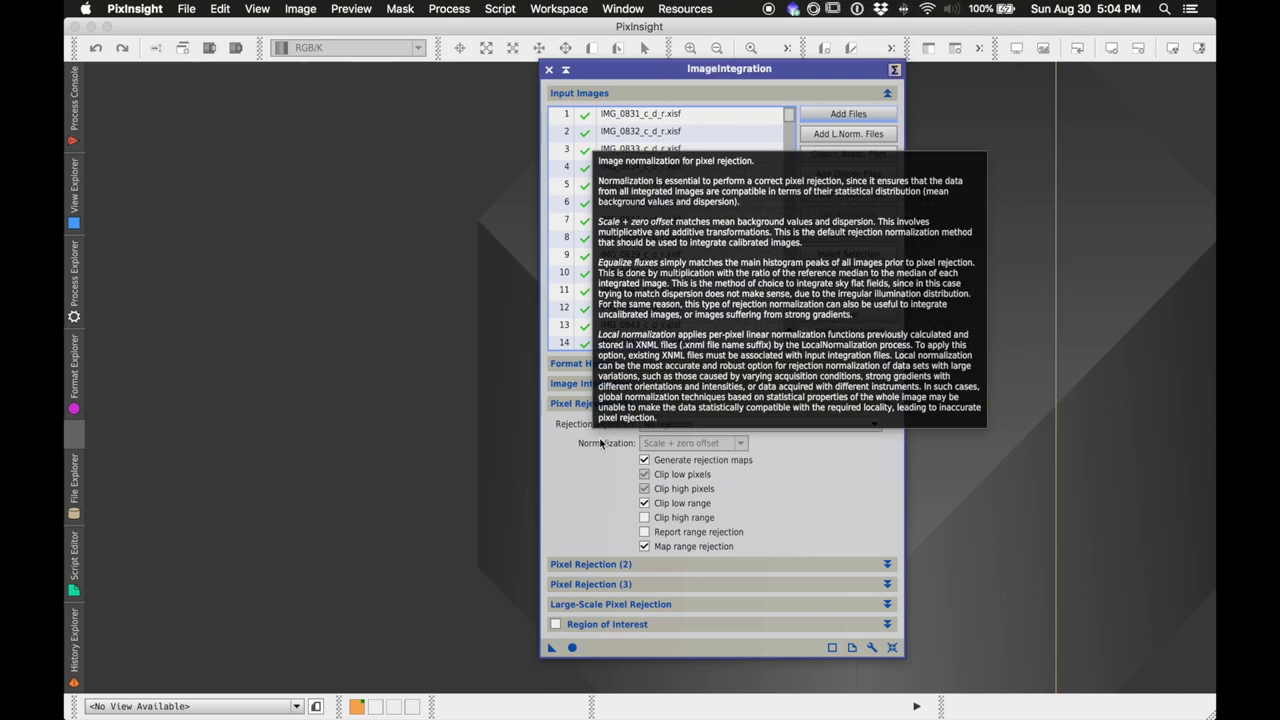
{"action": "left_click", "coordinate": [760, 424]}
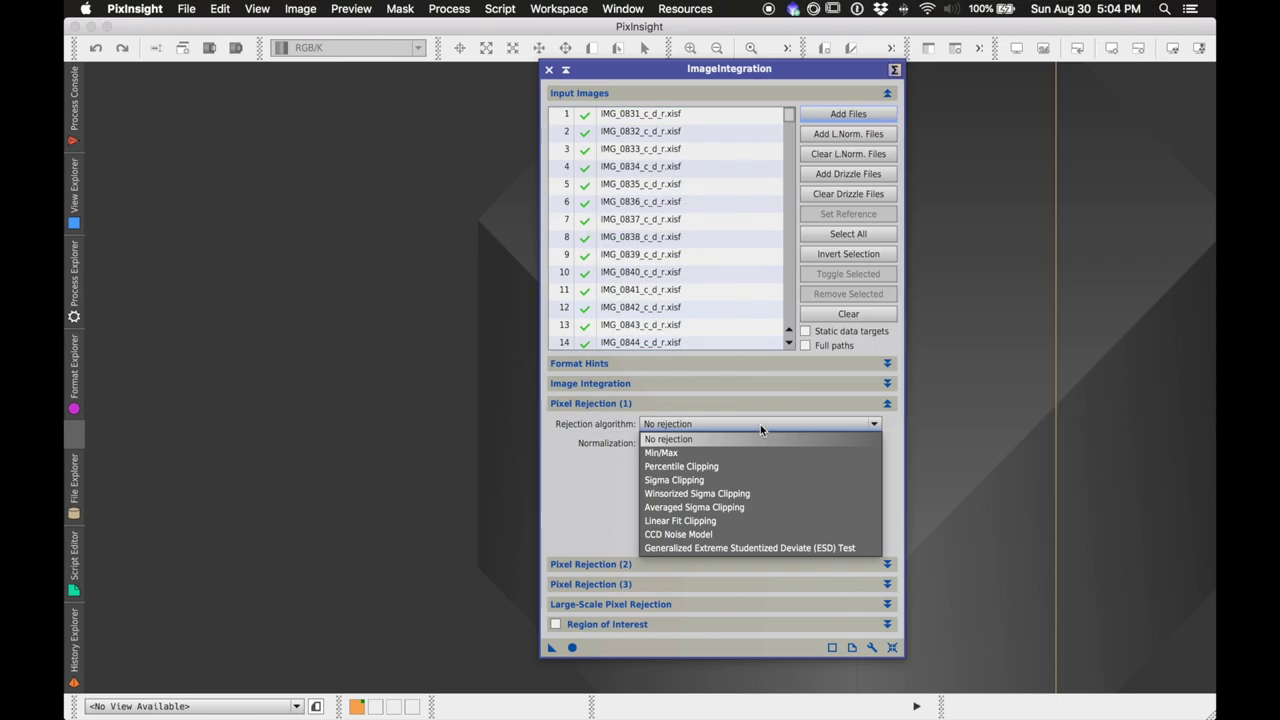
{"action": "left_click", "coordinate": [735, 494]}
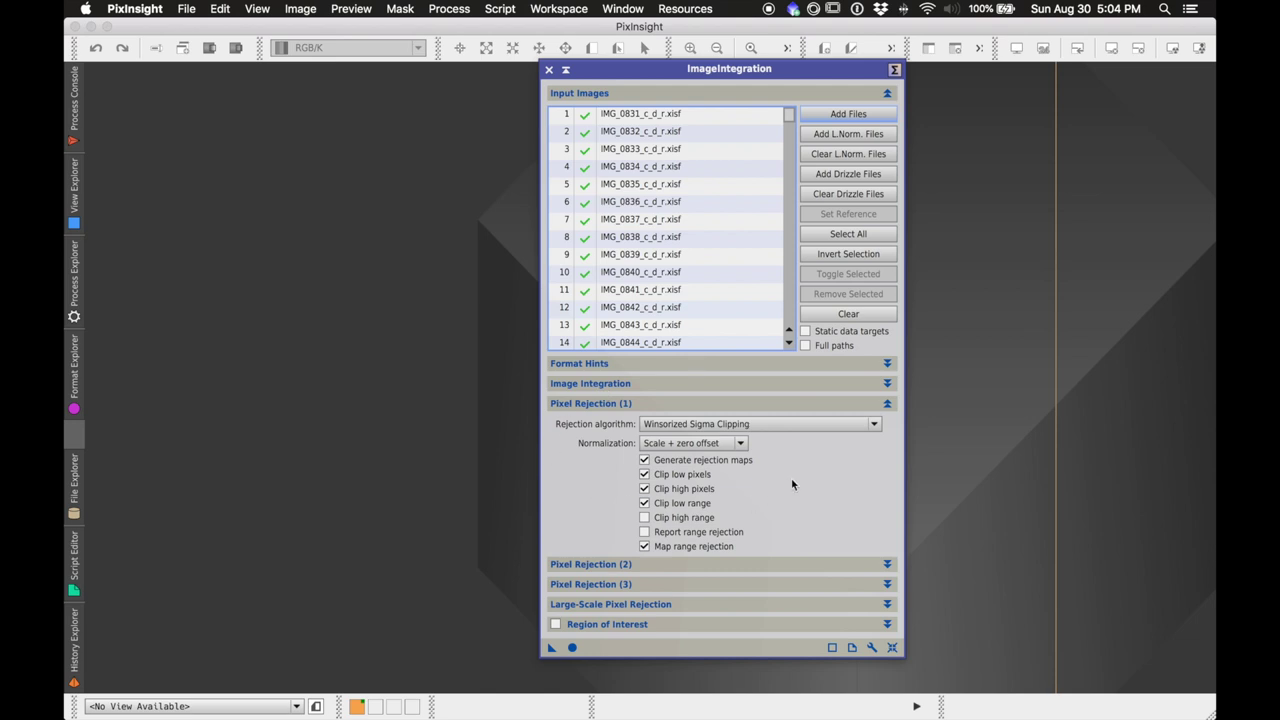
{"action": "mouse_move", "coordinate": [675, 460]}
{"action": "left_click", "coordinate": [645, 517]}
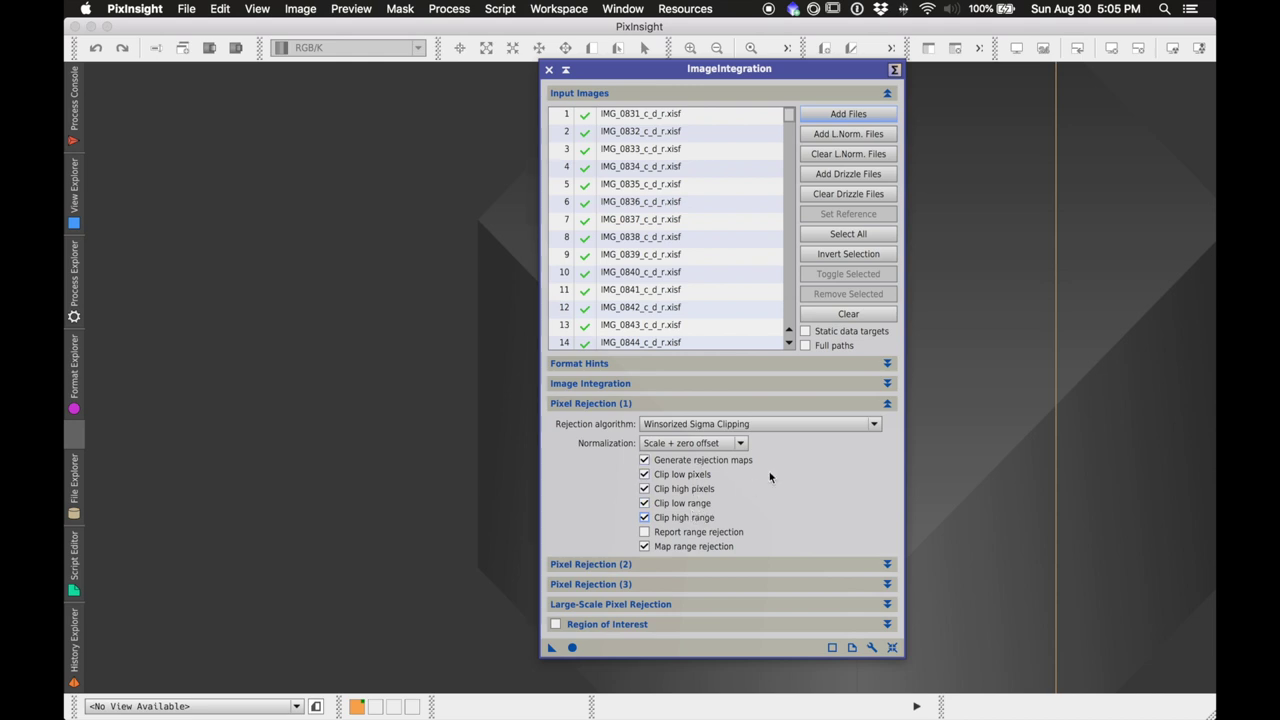
{"action": "left_click", "coordinate": [886, 405]}
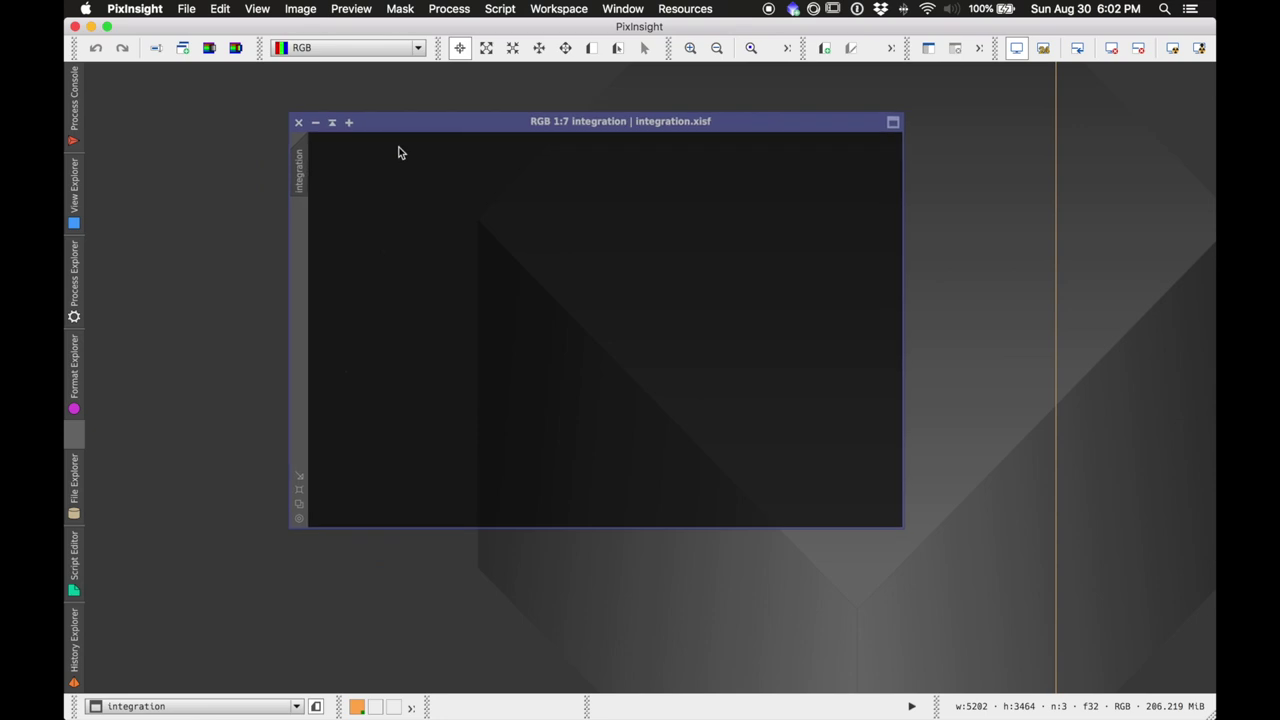
Step: Open ScreenTransferFunction, unlink the RGB channels, and apply an auto stretch to the integration image
{"action": "mouse_move", "coordinate": [397, 149]}
{"action": "left_mouse_down"}
{"action": "mouse_move", "coordinate": [363, 157]}
{"action": "mouse_move", "coordinate": [397, 154]}
{"action": "left_mouse_up"}
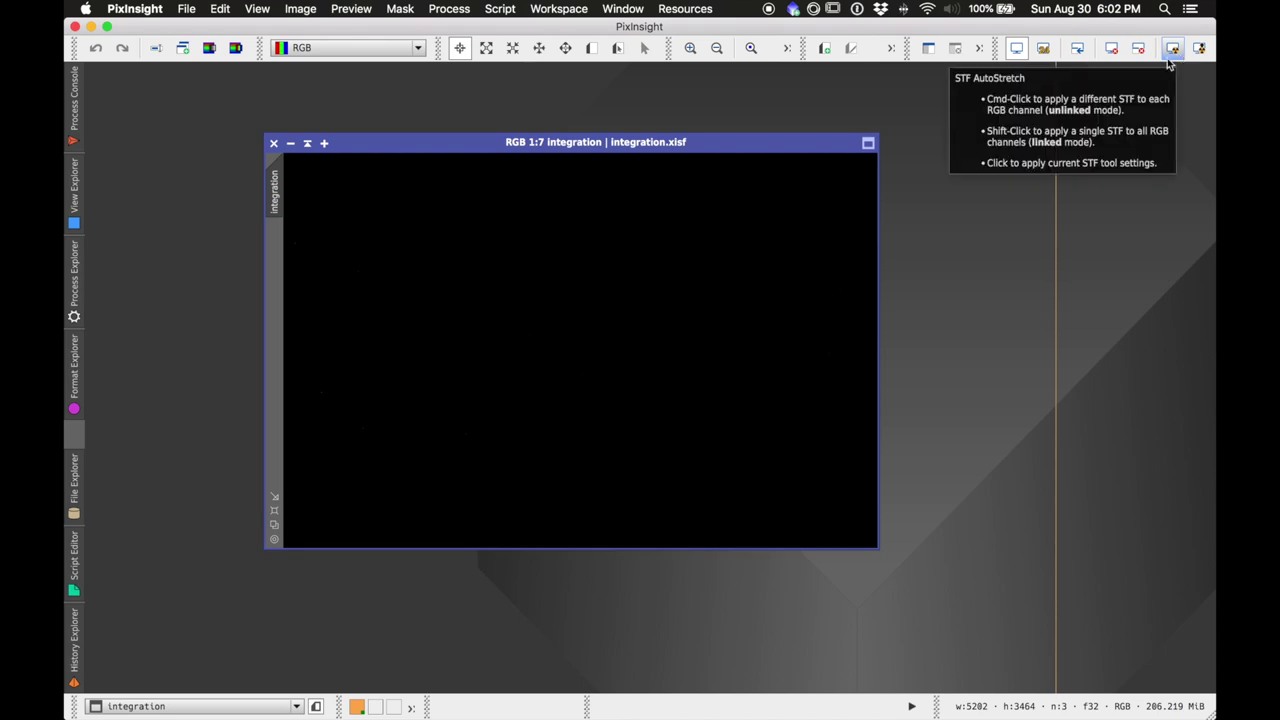
{"action": "left_click", "coordinate": [443, 14]}
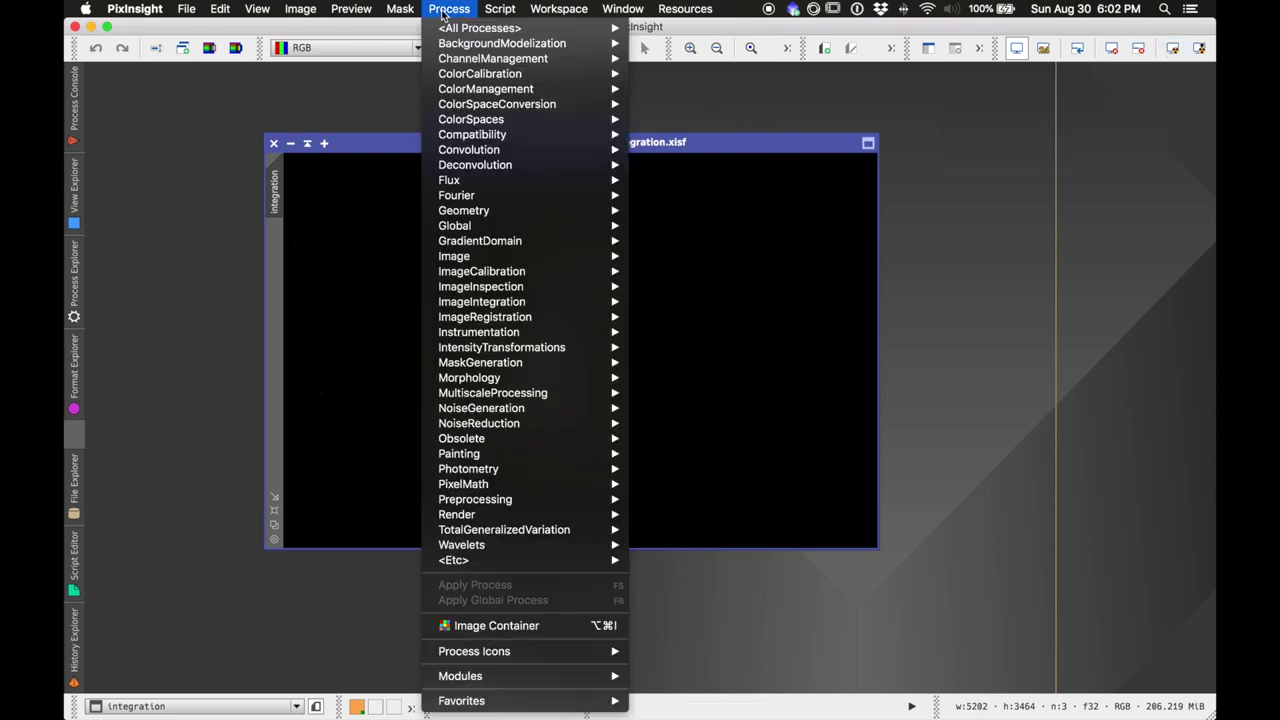
{"action": "mouse_move", "coordinate": [455, 28]}
{"action": "scroll", "coordinate": [813, 418], "scroll_direction": "down", "scroll_amount": 15}
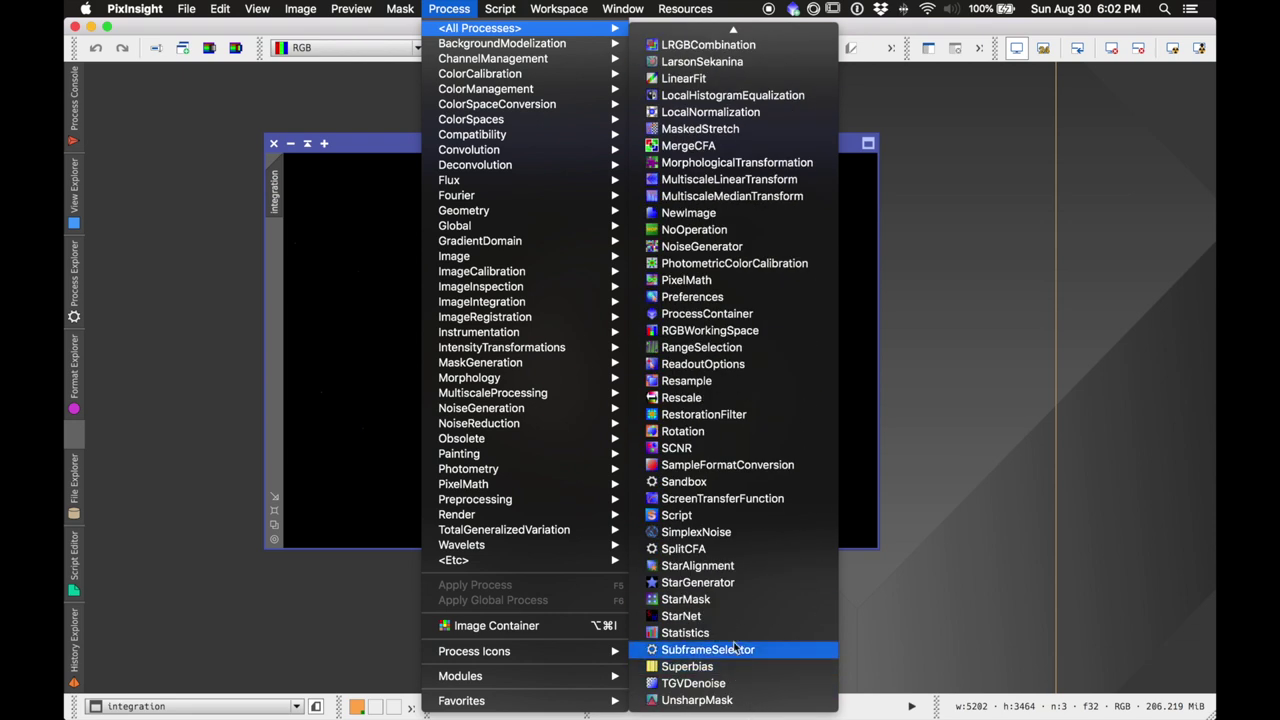
{"action": "left_click", "coordinate": [722, 498]}
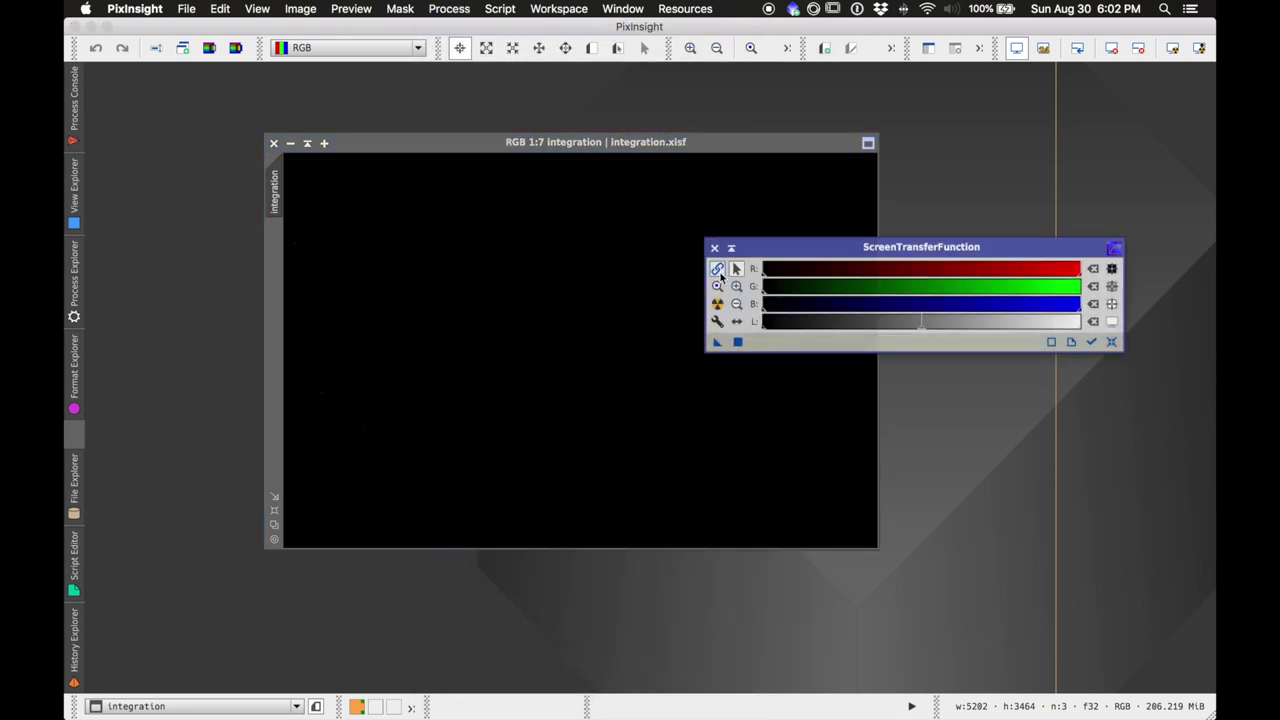
{"action": "left_click_drag", "start_coordinate": [814, 249], "coordinate": [770, 241]}
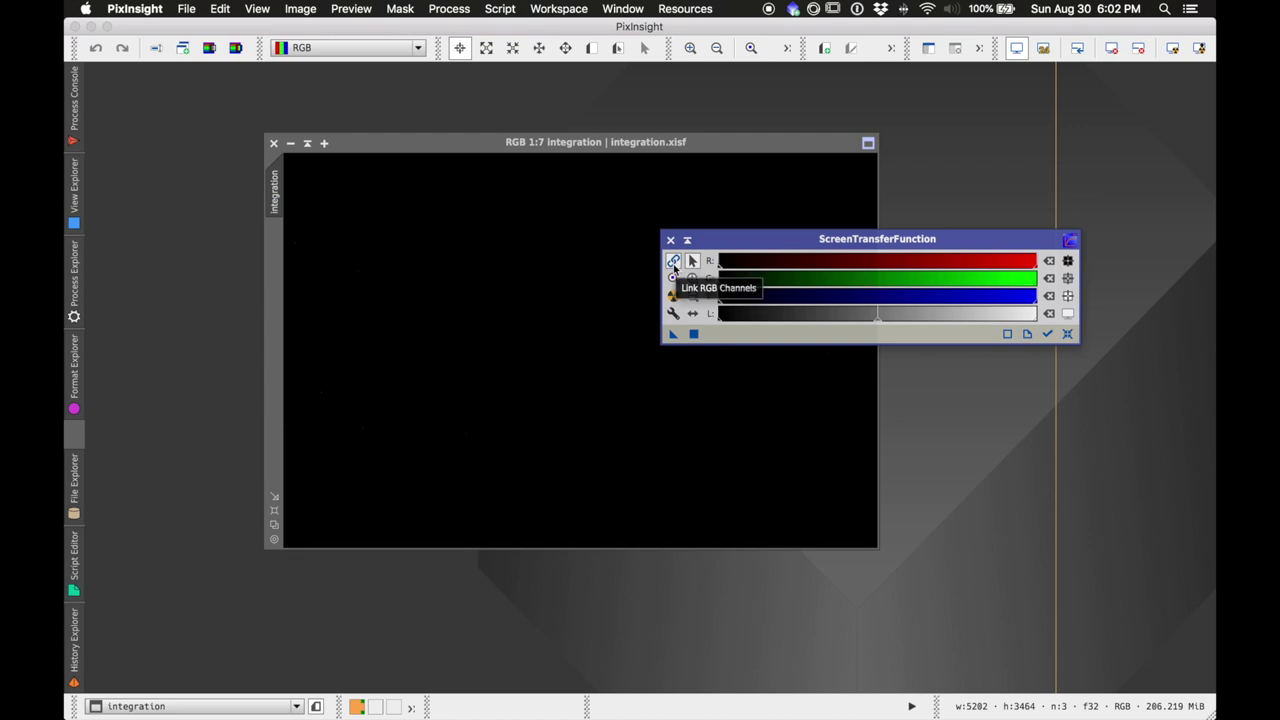
{"action": "left_click", "coordinate": [673, 260]}
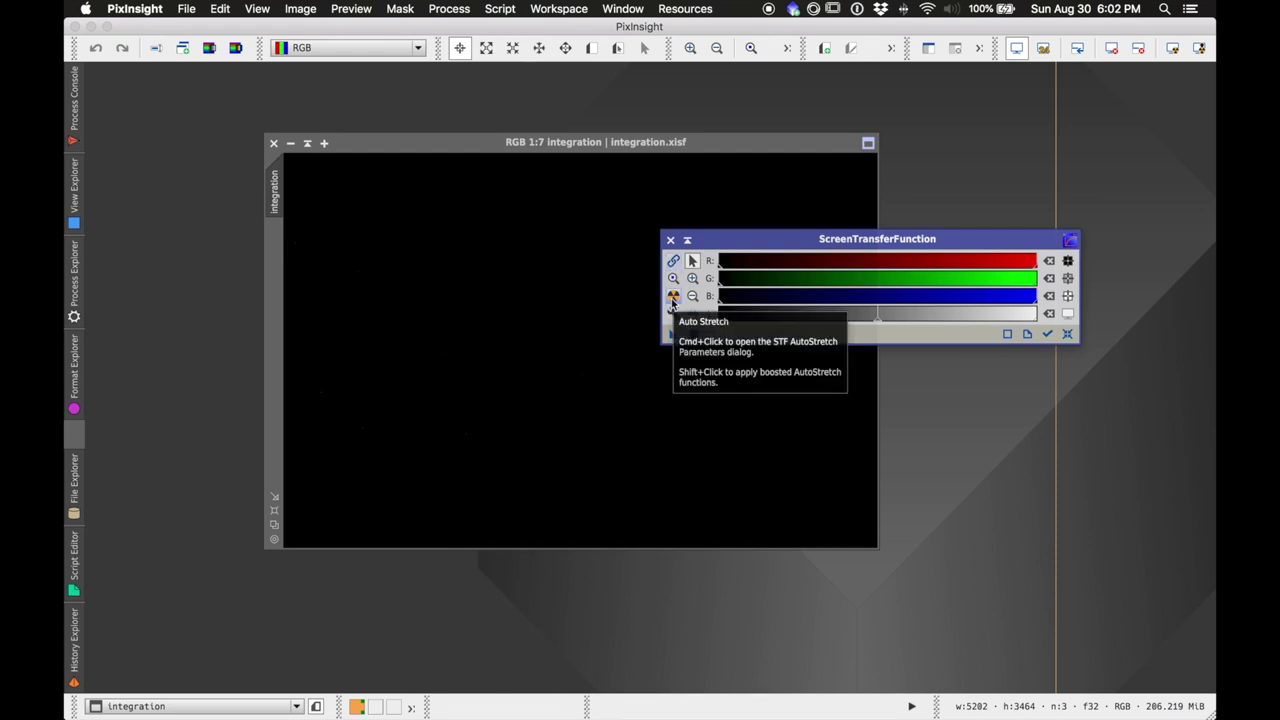
{"action": "left_click", "coordinate": [672, 297]}
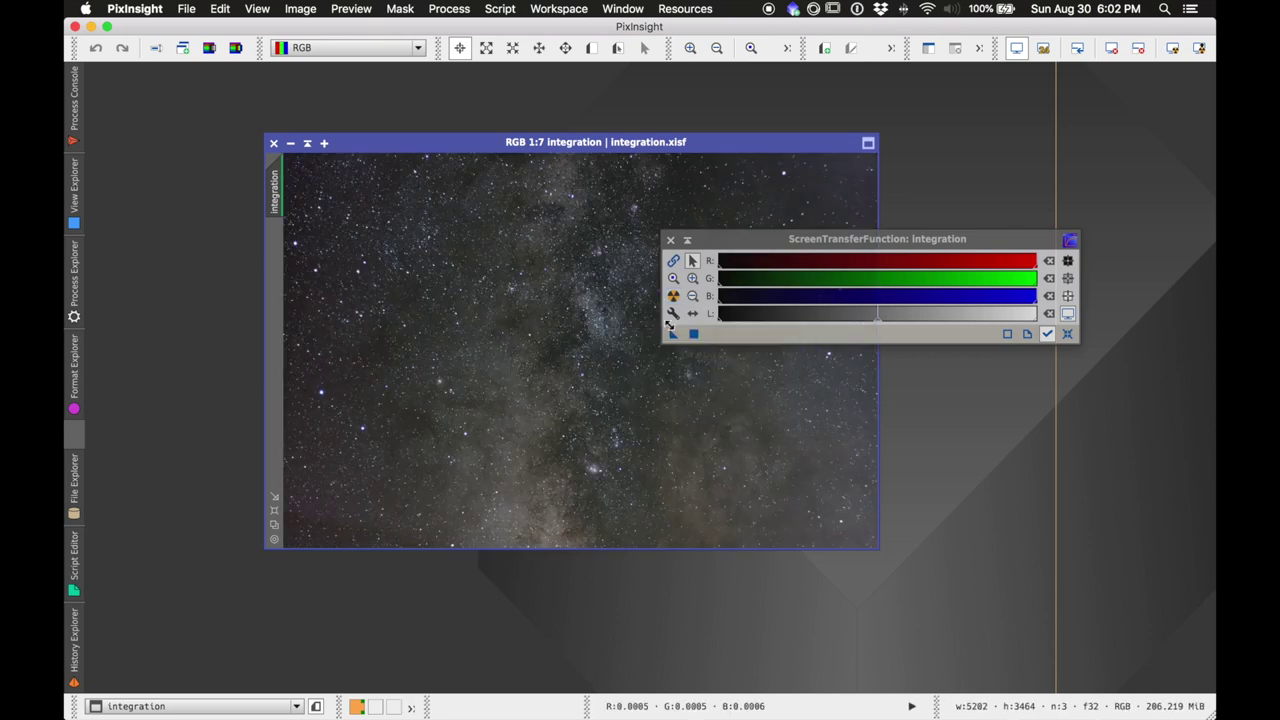
Step: Arrange the integration image and the ScreenTransferFunction window side by side so the whole image is uncovered
{"action": "left_click_drag", "start_coordinate": [717, 142], "coordinate": [576, 128]}
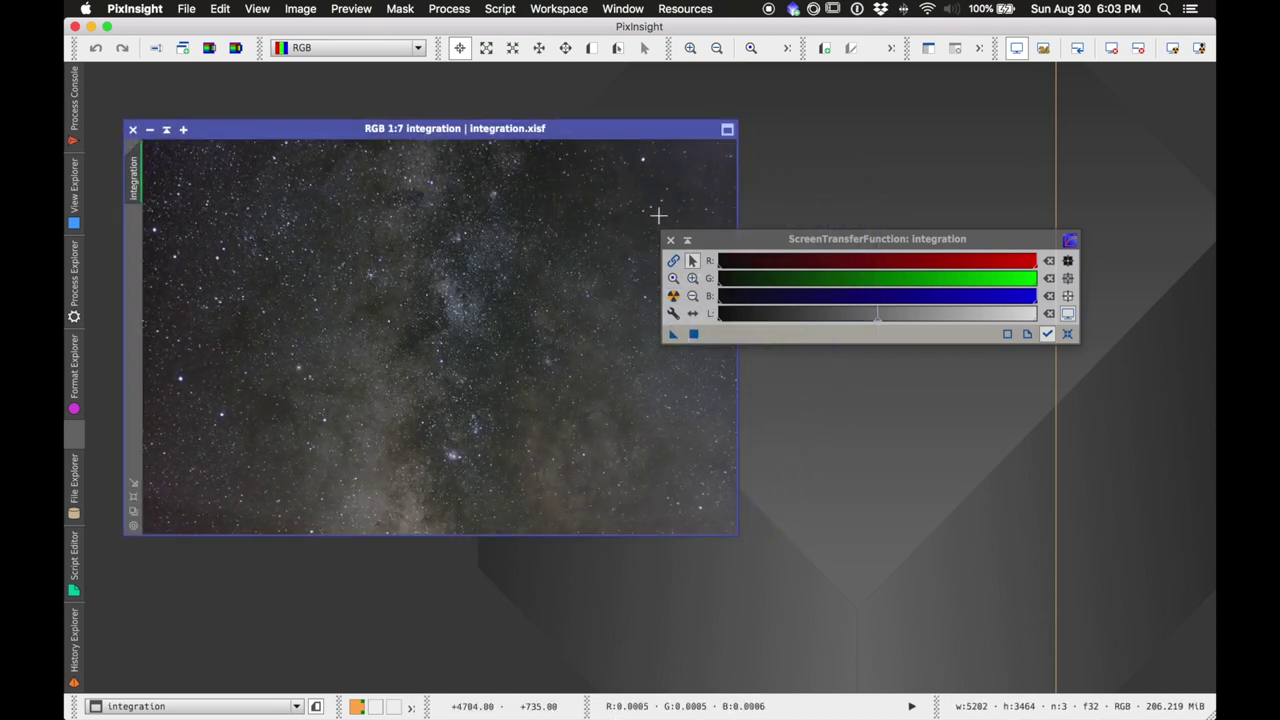
{"action": "left_click_drag", "start_coordinate": [757, 239], "coordinate": [875, 219]}
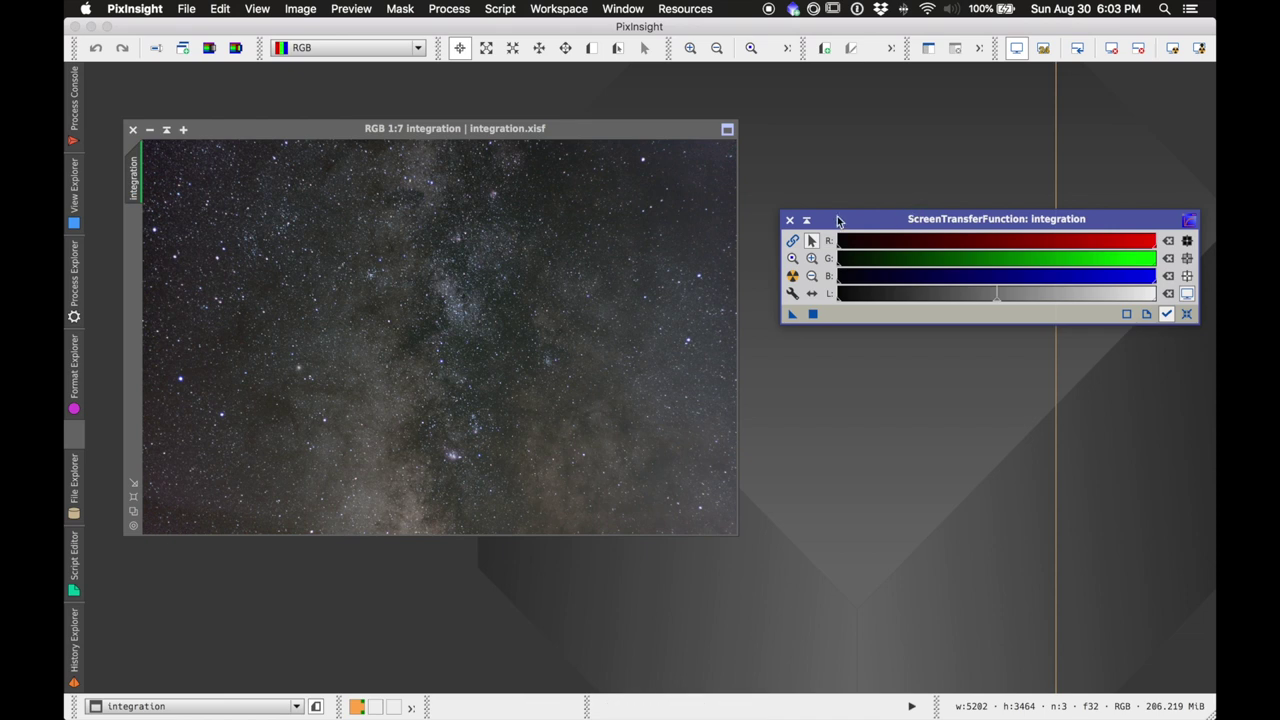
{"action": "left_click_drag", "start_coordinate": [838, 220], "coordinate": [809, 201]}
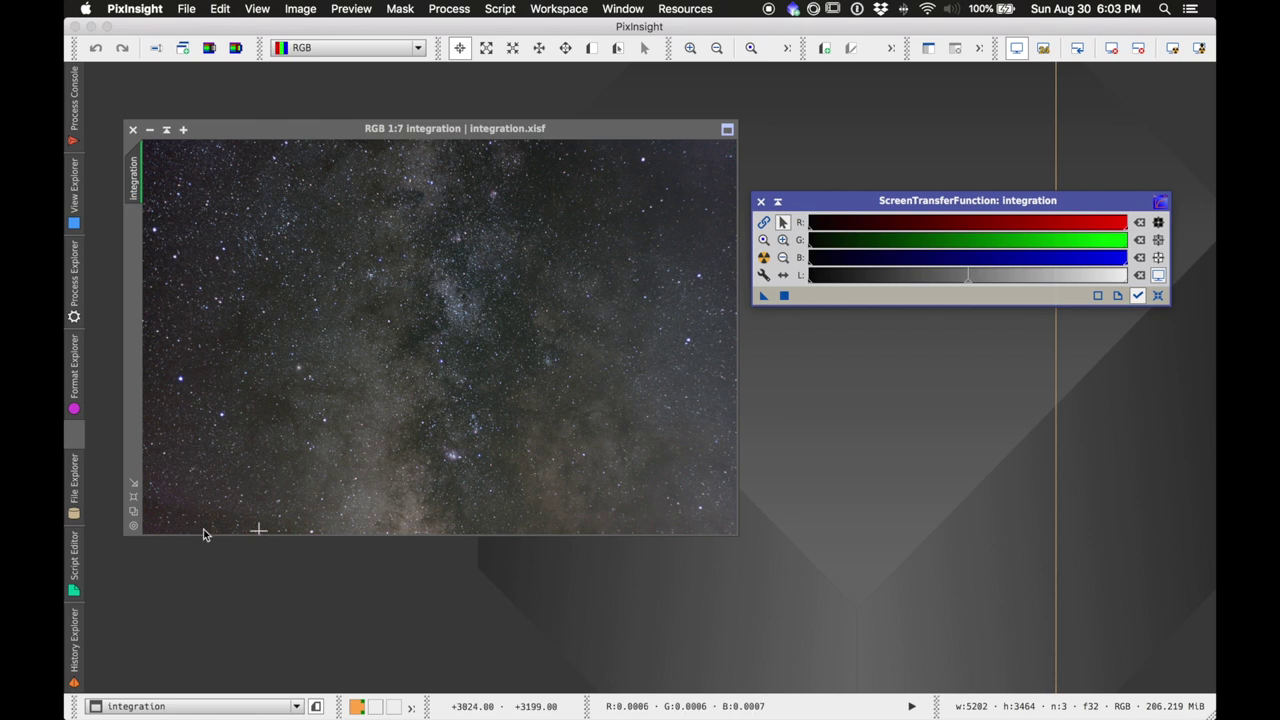
Step: Crop the edges of the integration image to 3962 × 3150 pixels with DynamicCrop, and close the process windows
{"action": "left_click", "coordinate": [450, 9]}
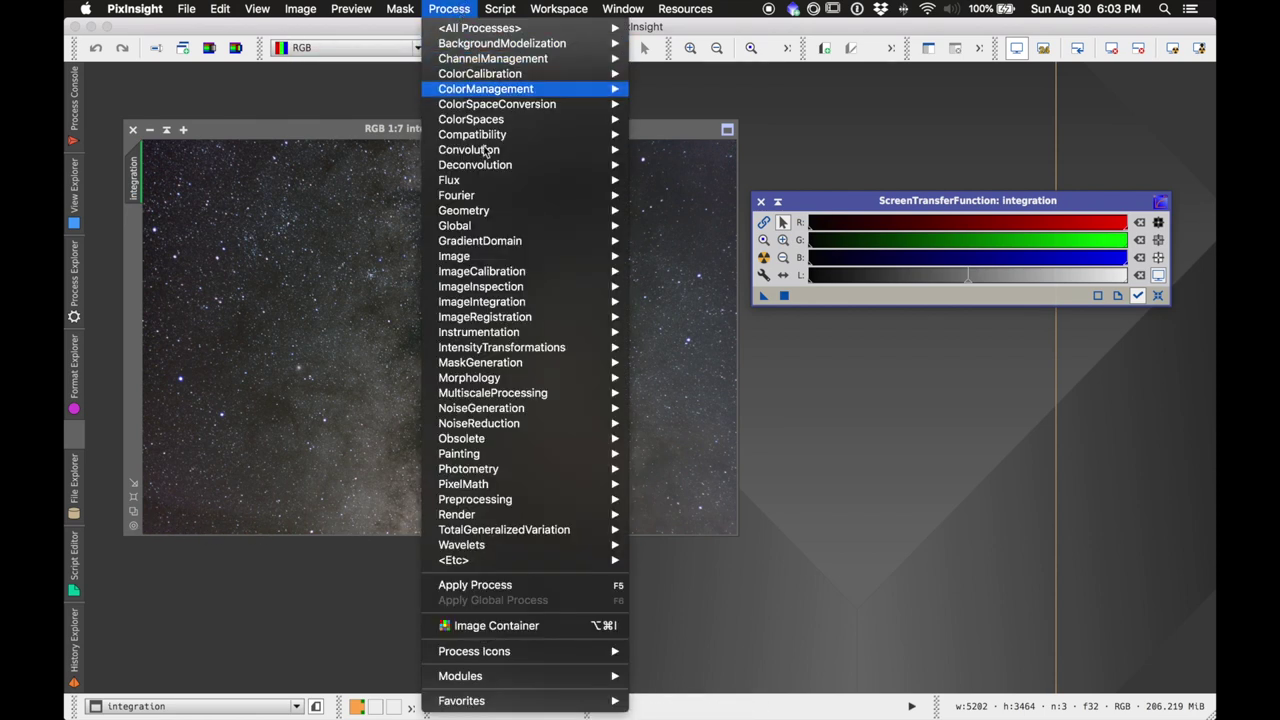
{"action": "mouse_move", "coordinate": [487, 210]}
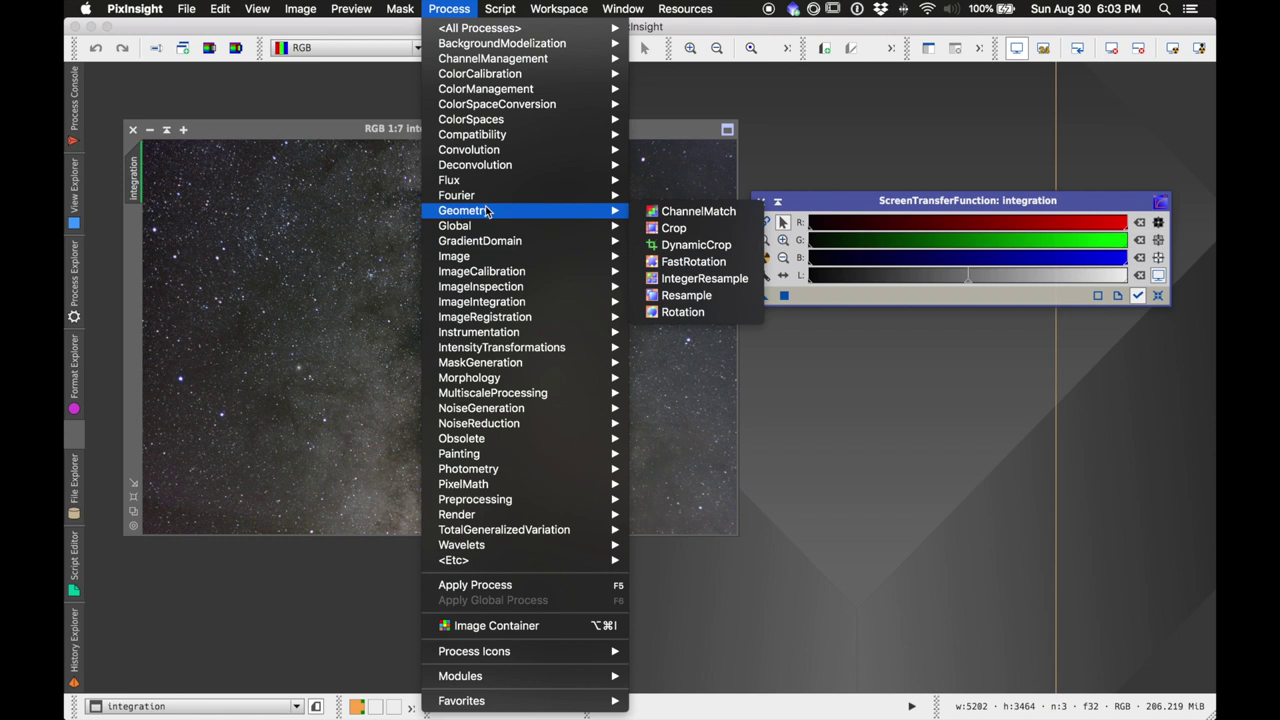
{"action": "left_click", "coordinate": [699, 246]}
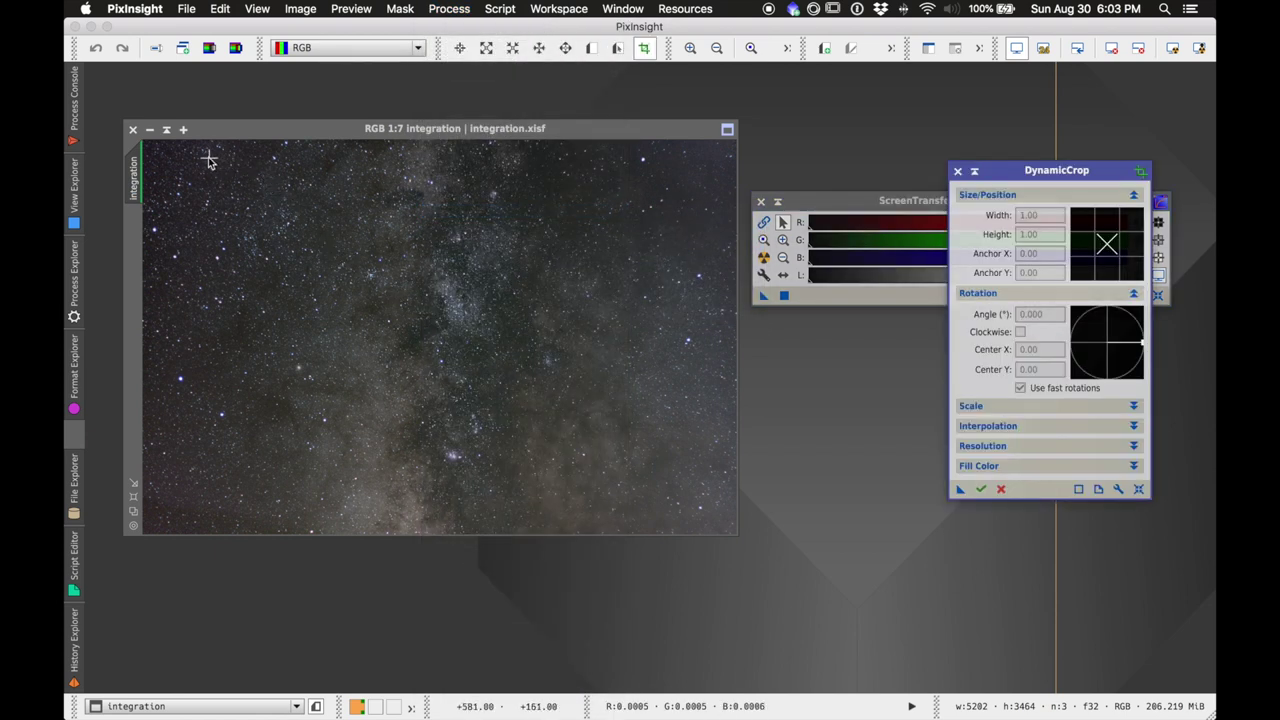
{"action": "left_click_drag", "start_coordinate": [206, 163], "coordinate": [666, 511]}
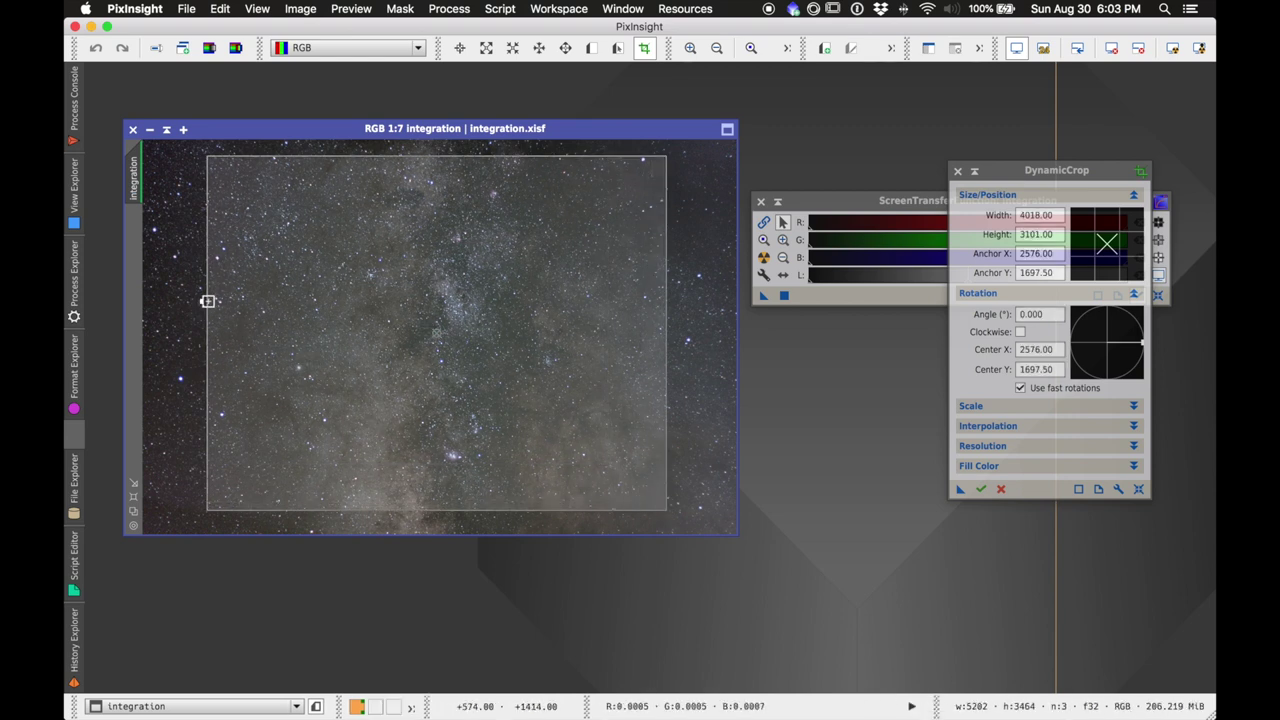
{"action": "left_click_drag", "start_coordinate": [207, 301], "coordinate": [213, 298]}
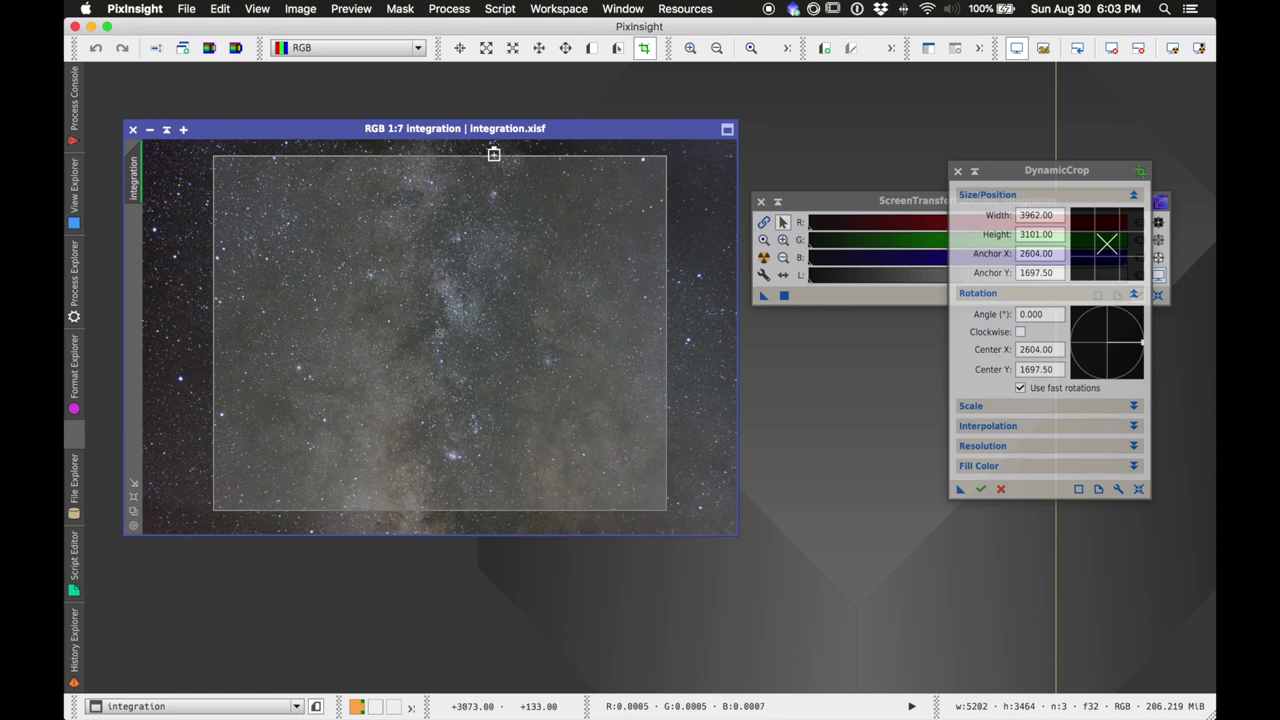
{"action": "left_click_drag", "start_coordinate": [493, 153], "coordinate": [494, 150]}
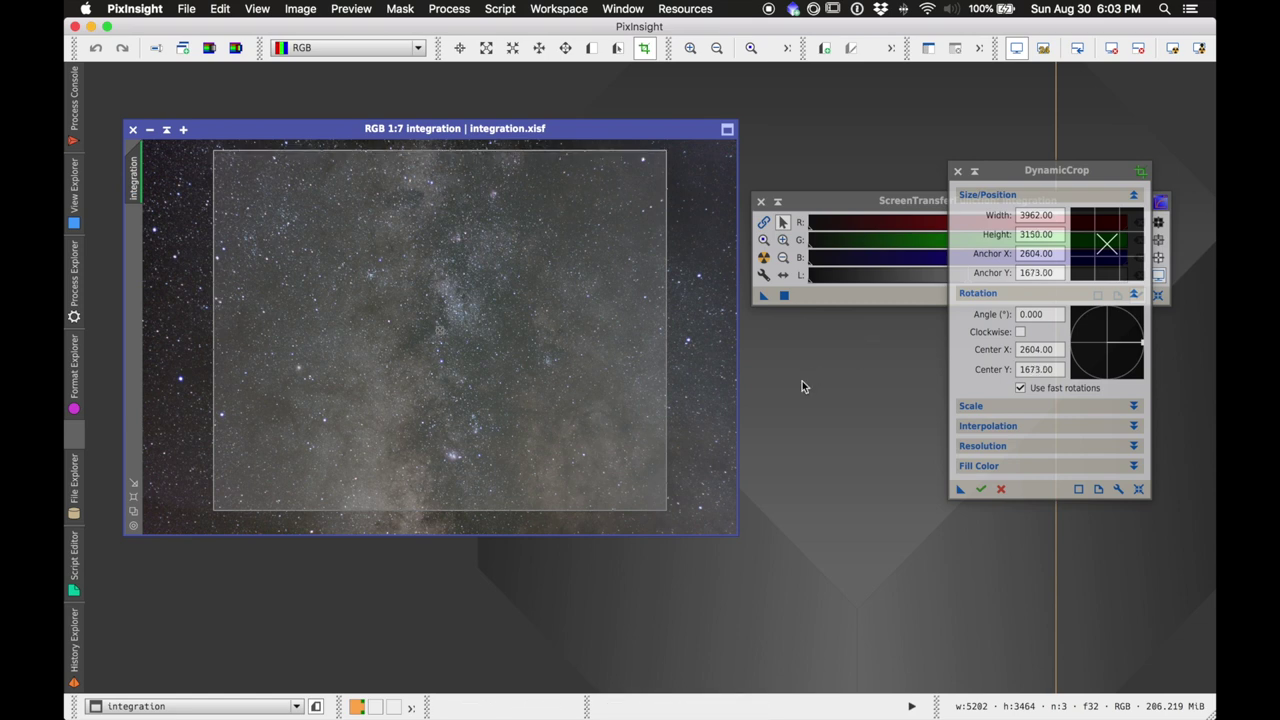
{"action": "left_click", "coordinate": [982, 490]}
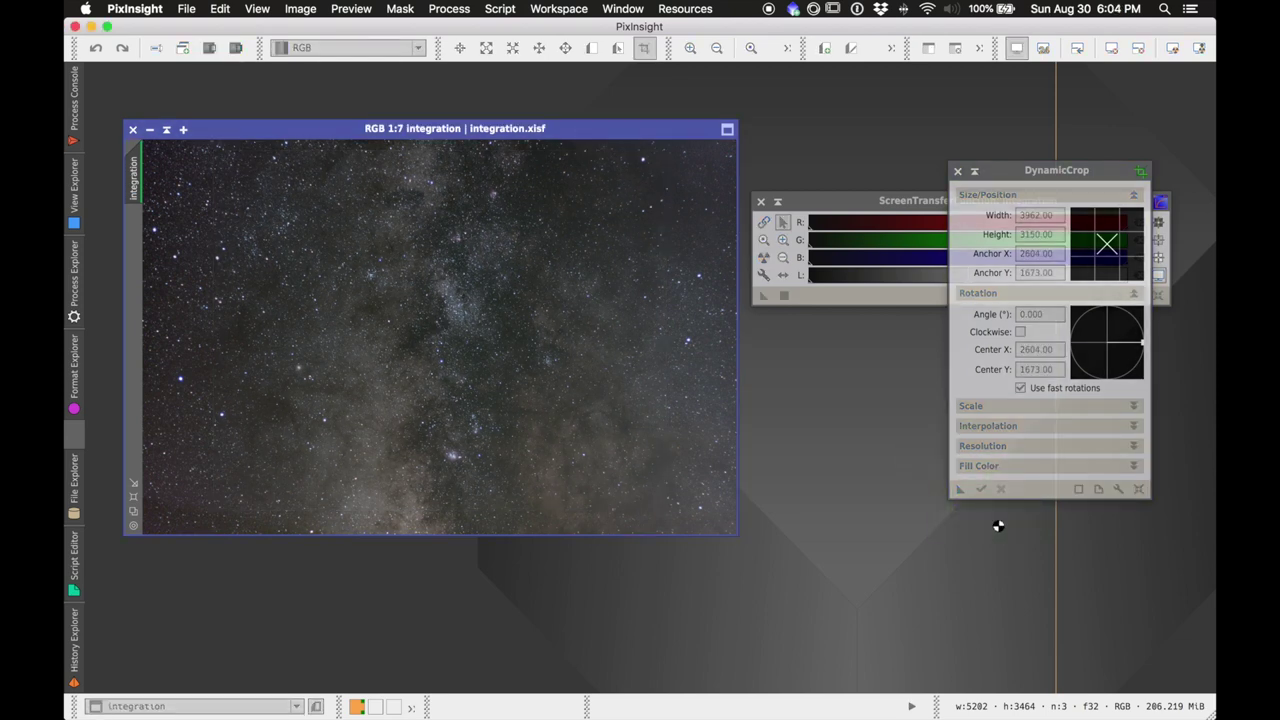
{"action": "left_click_drag", "start_coordinate": [834, 194], "coordinate": [879, 170]}
{"action": "left_click", "coordinate": [806, 176]}
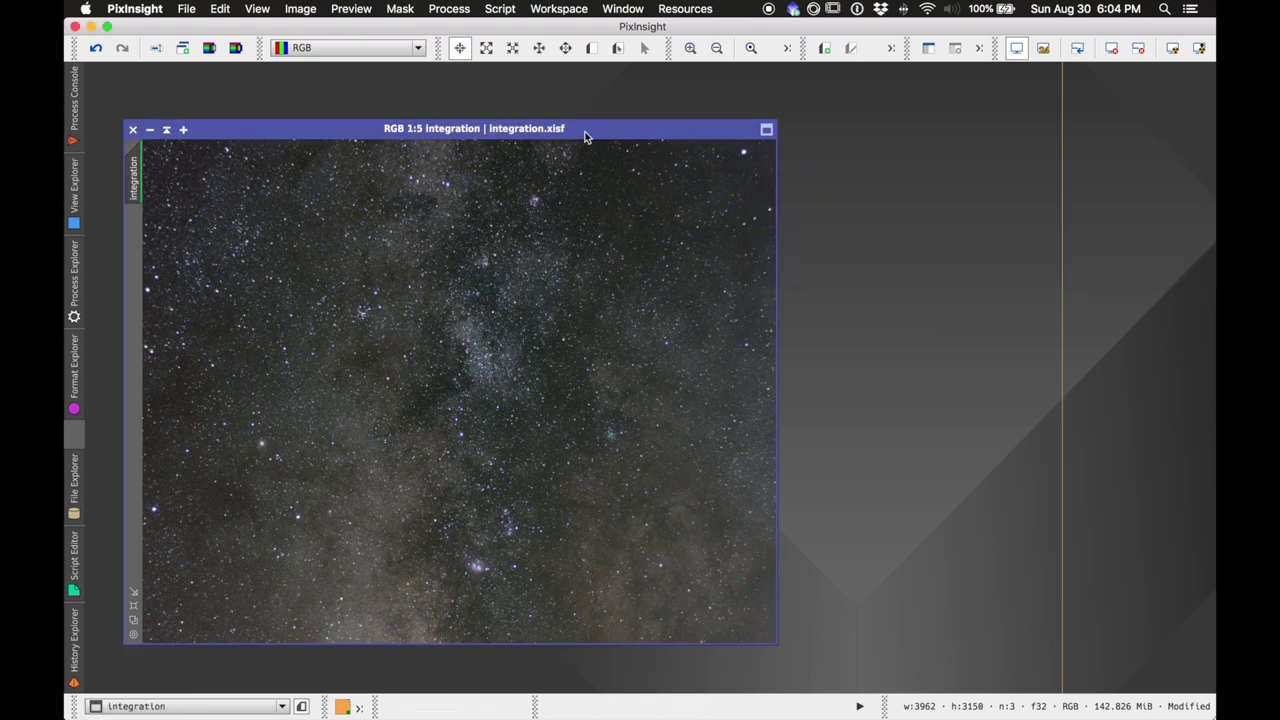
Step: Reposition the integration image in the workspace and start a DynamicBackgroundExtraction session on it
{"action": "left_click_drag", "start_coordinate": [586, 137], "coordinate": [548, 80]}
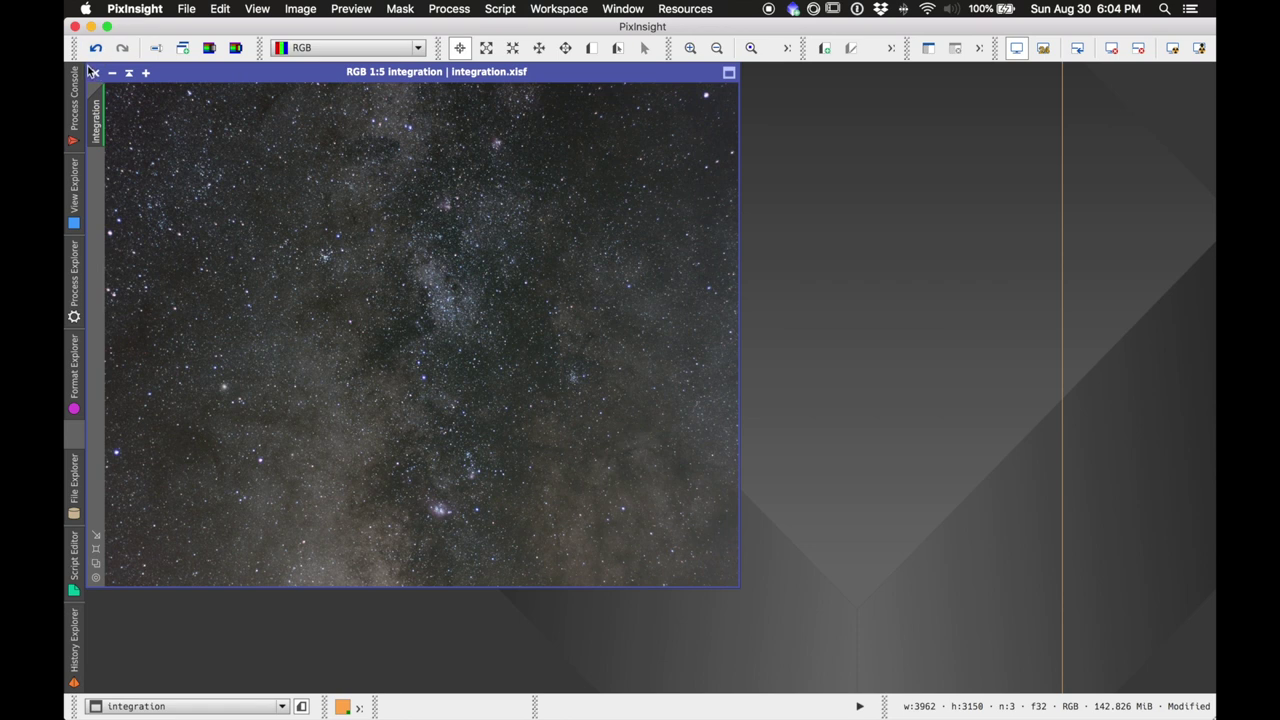
{"action": "left_click", "coordinate": [445, 8]}
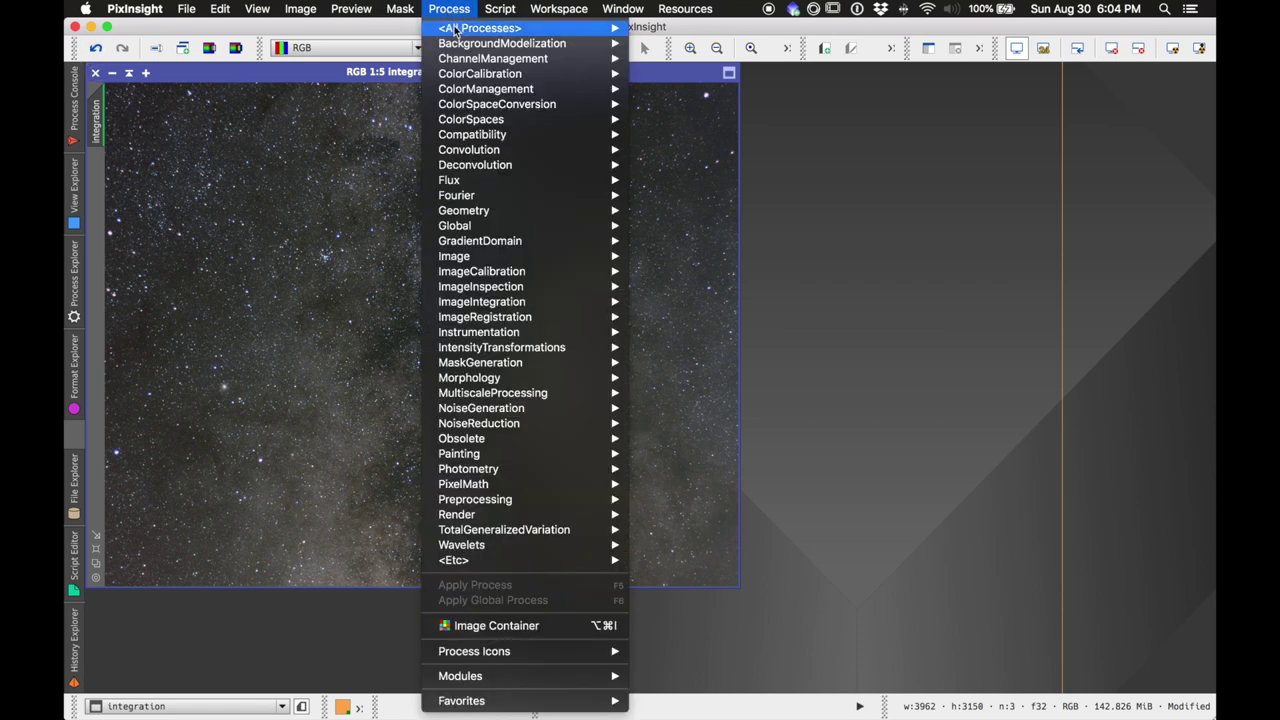
{"action": "mouse_move", "coordinate": [458, 50]}
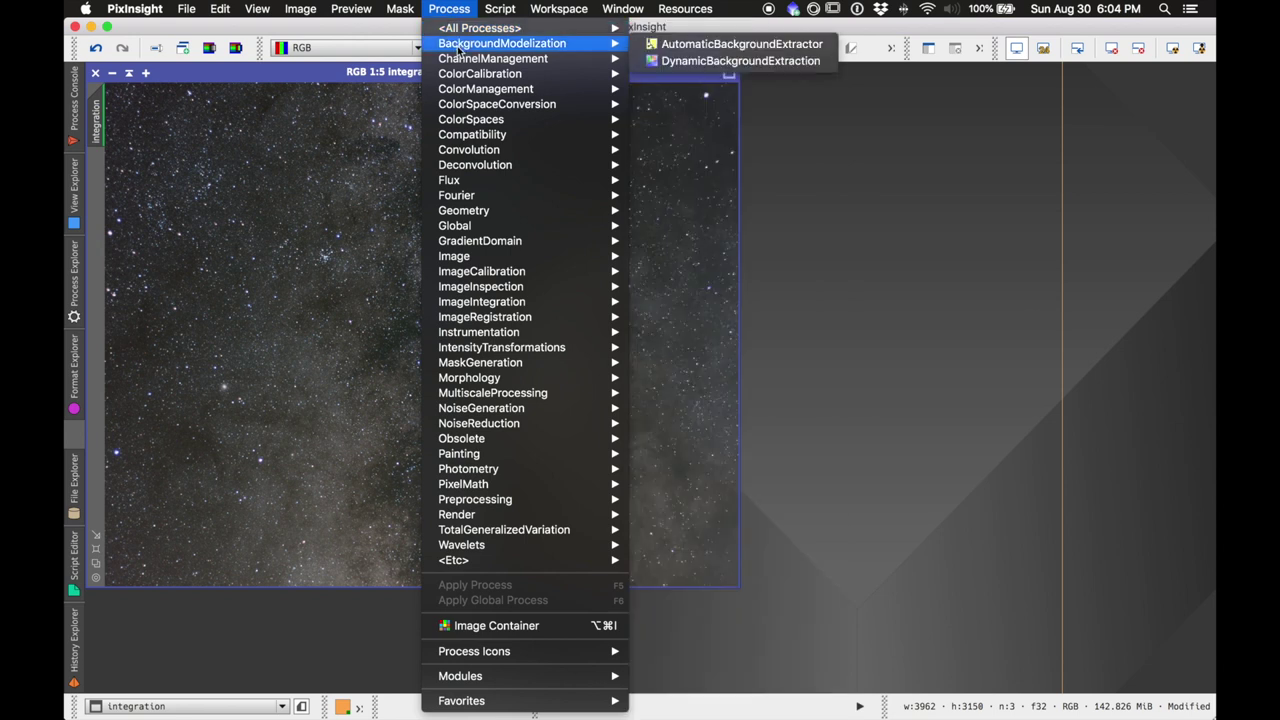
{"action": "left_click", "coordinate": [707, 62]}
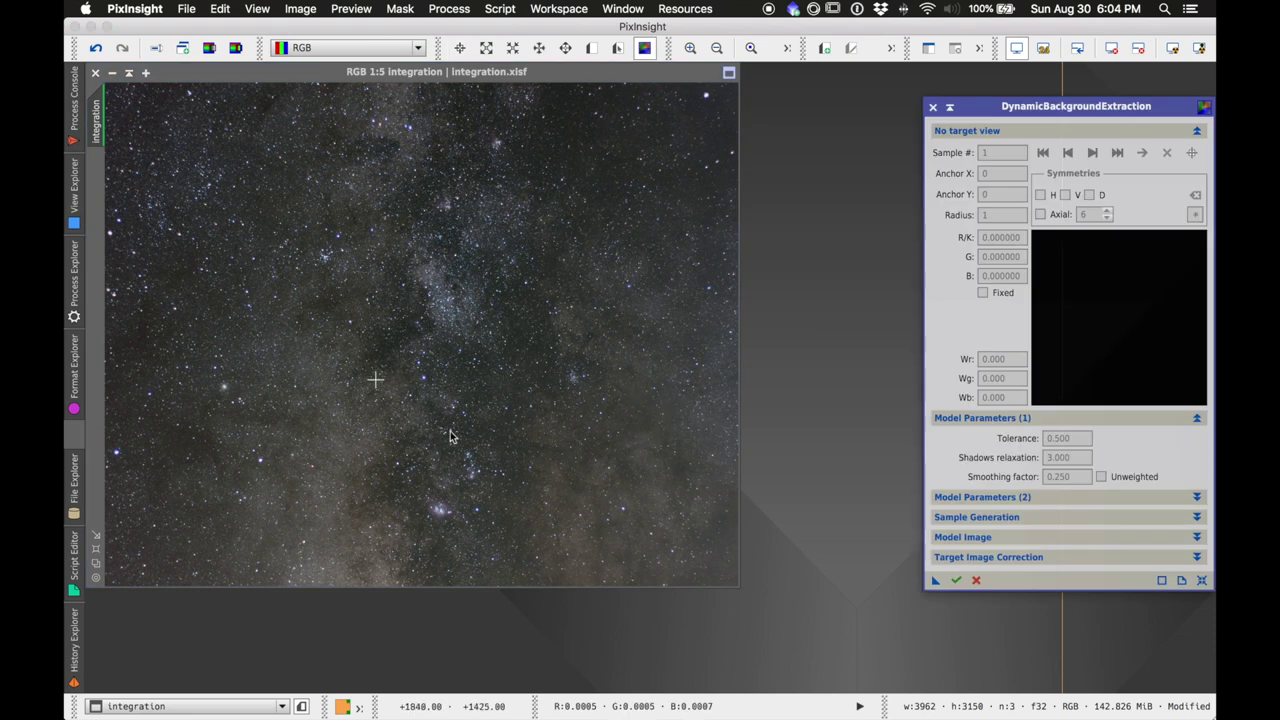
{"action": "left_click", "coordinate": [381, 307]}
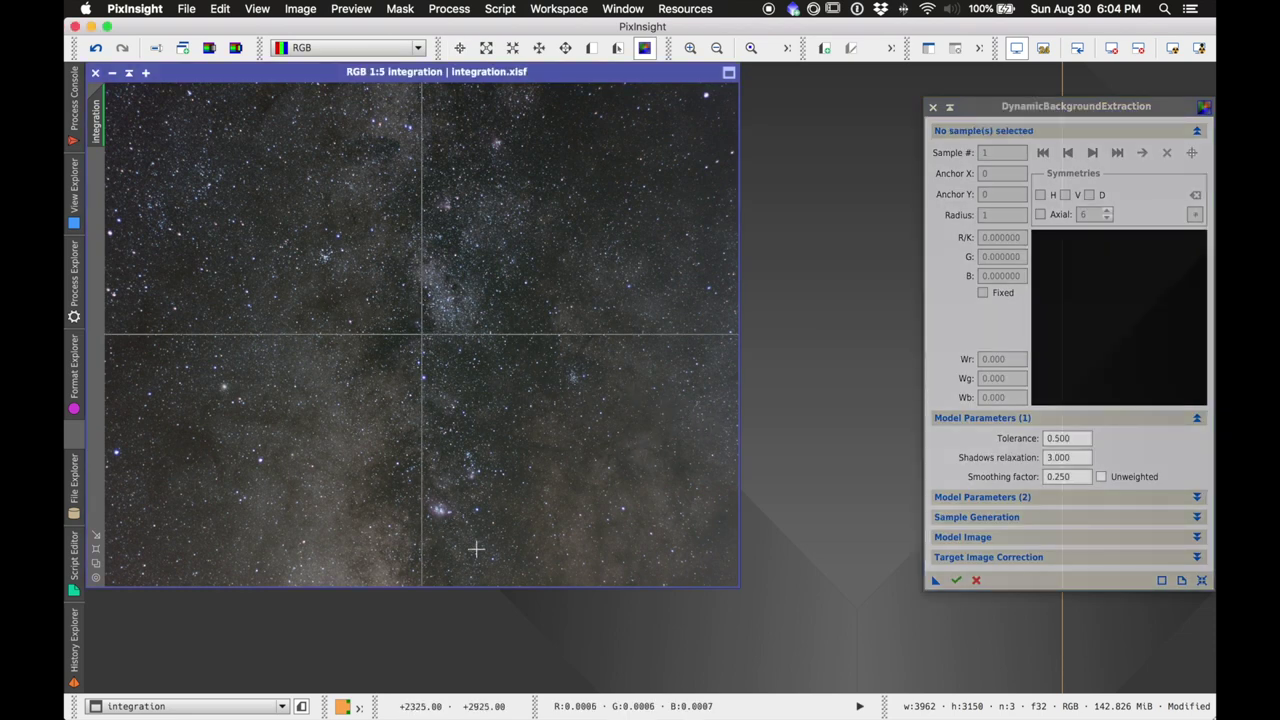
Step: Place five background samples along the image edges at about (2150, 2990), (3890, 345), (2845, 50), (35, 110) and (115, 3115)
{"action": "left_click", "coordinate": [441, 558]}
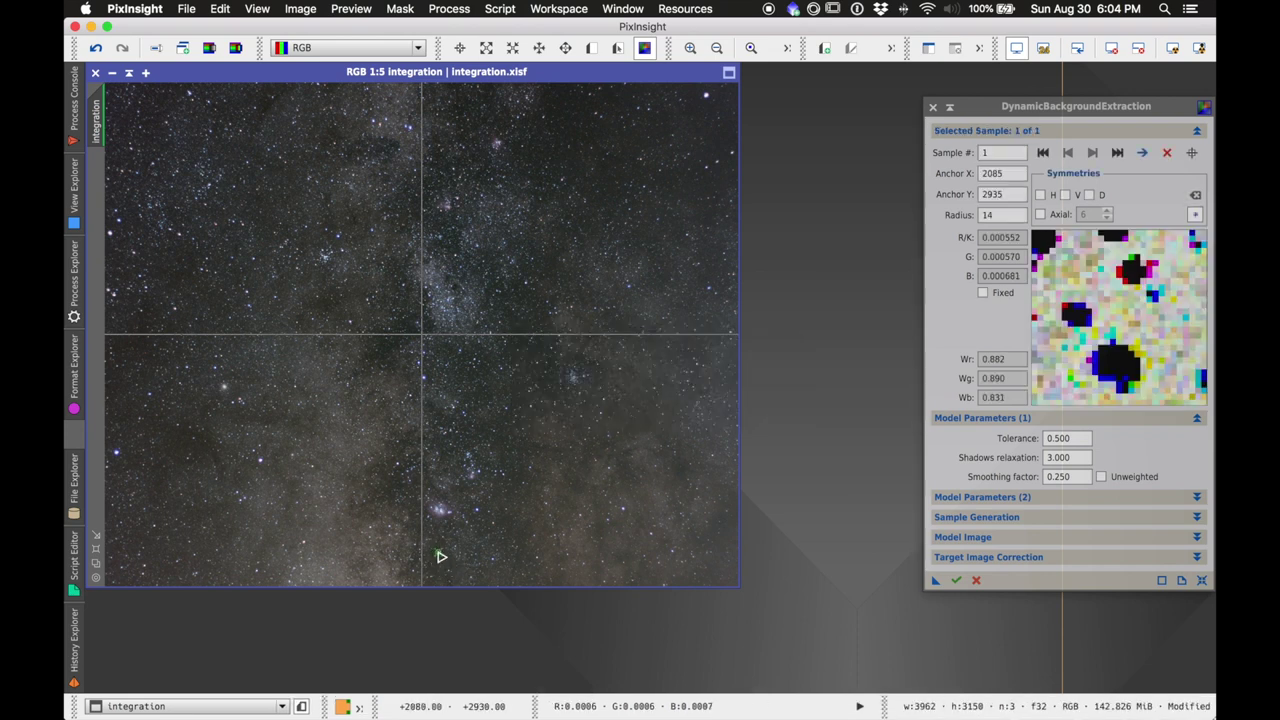
{"action": "left_click_drag", "start_coordinate": [441, 558], "coordinate": [452, 566]}
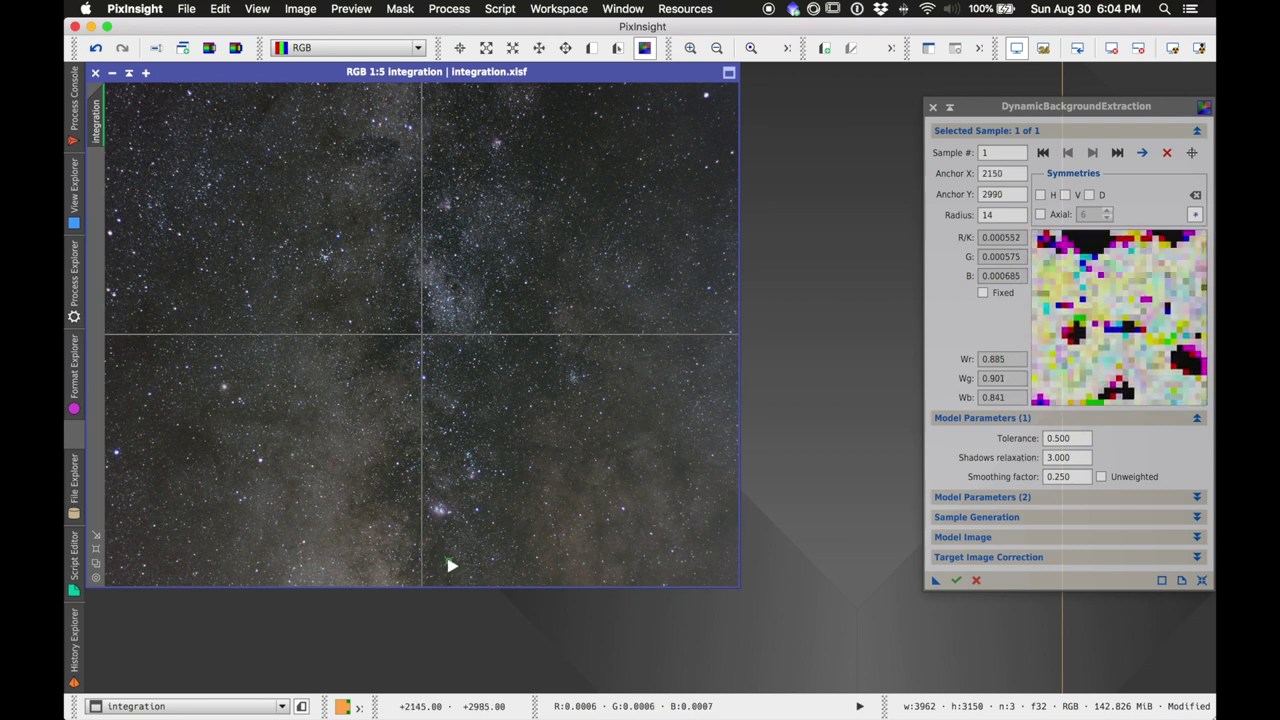
{"action": "left_click", "coordinate": [721, 142]}
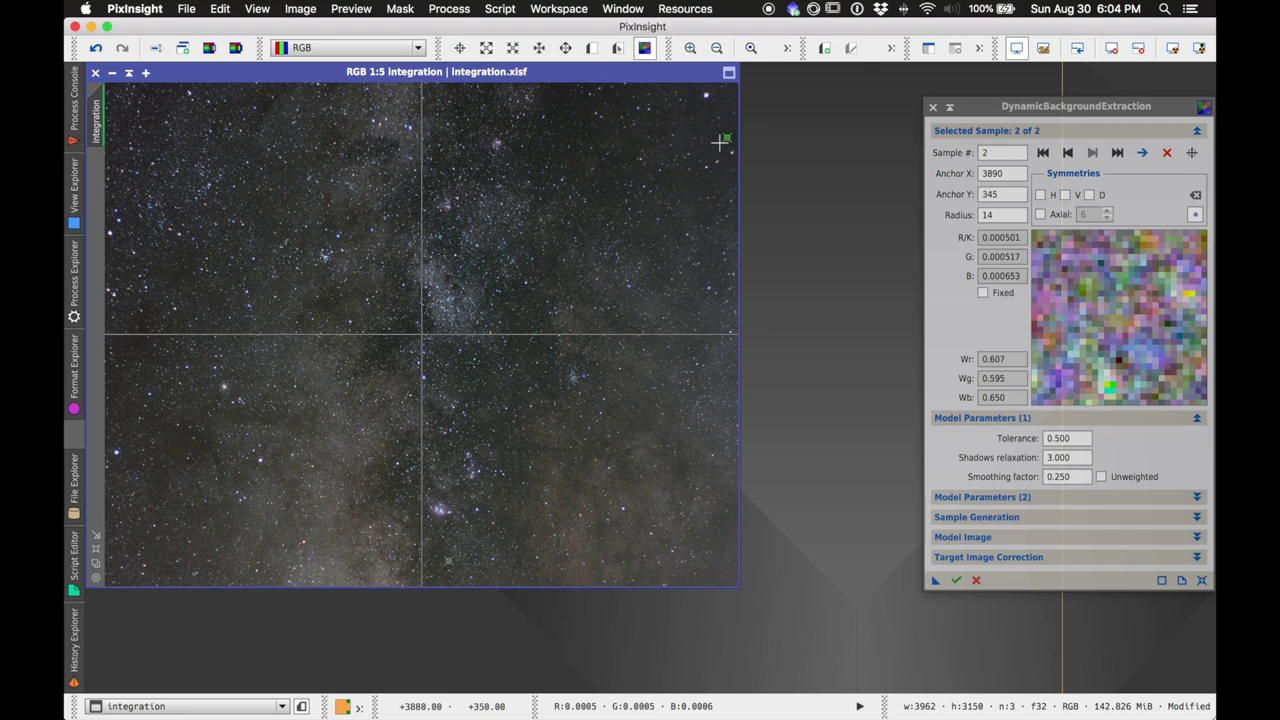
{"action": "left_click", "coordinate": [562, 92]}
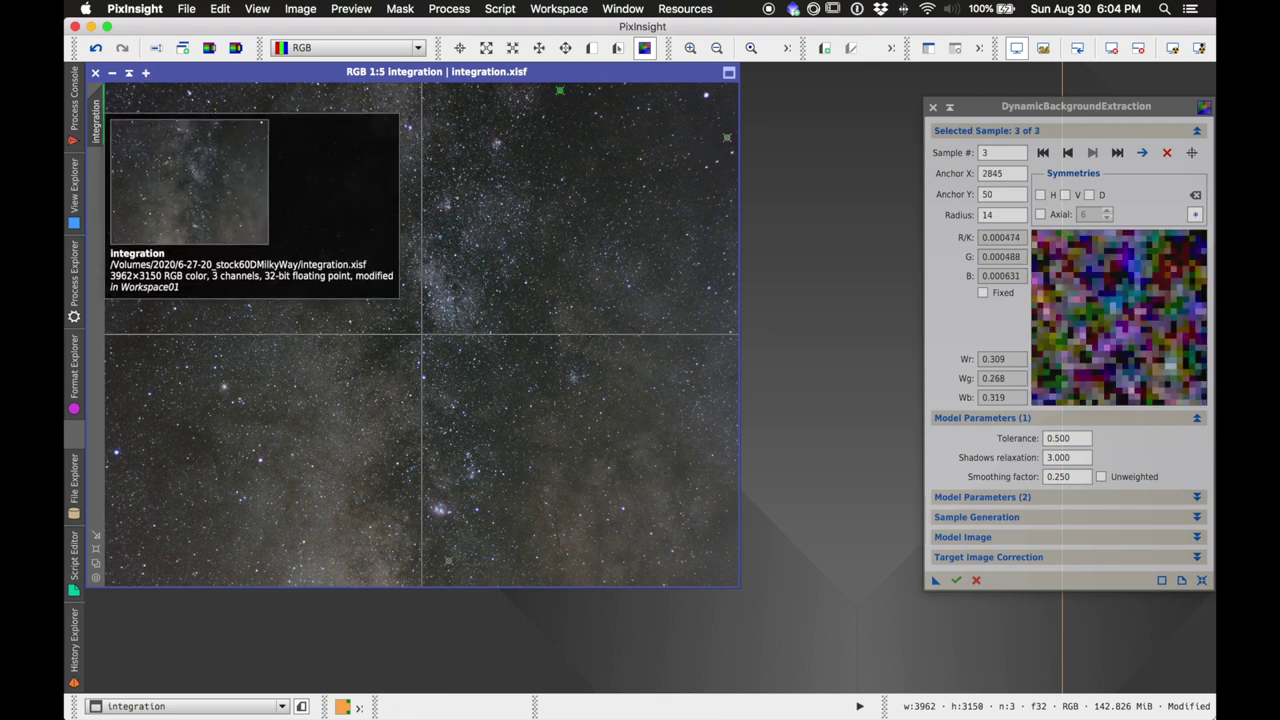
{"action": "left_click", "coordinate": [112, 106]}
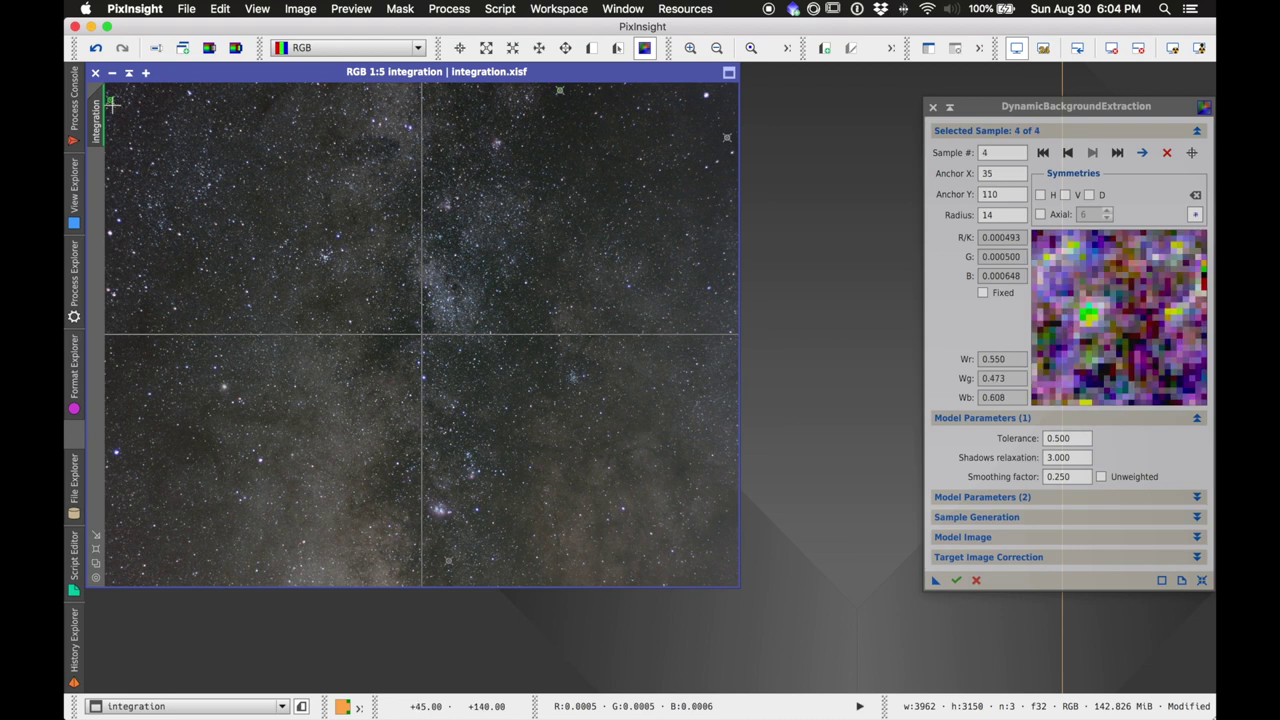
{"action": "left_click", "coordinate": [123, 579]}
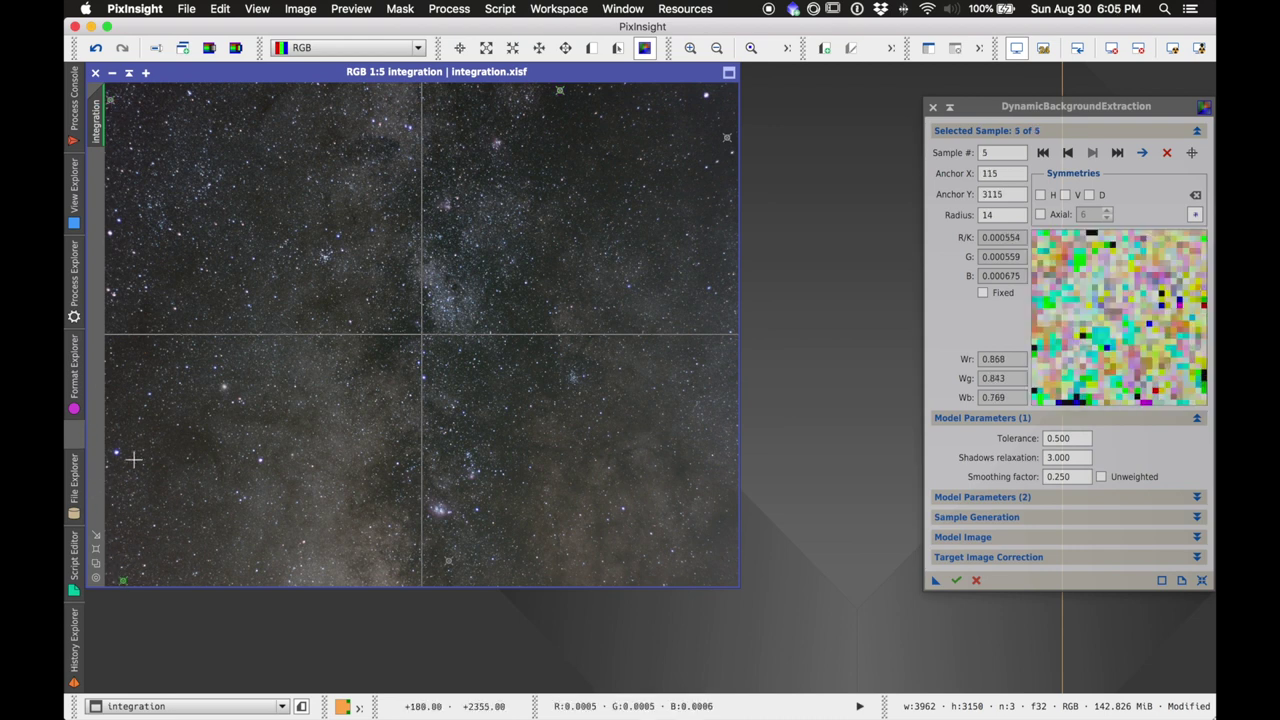
Step: Add background samples beside the central star cloud at about (2470, 1395), on the left edge at (25, 1535), and near the right edge at (3800, 1175)
{"action": "left_click", "coordinate": [500, 305]}
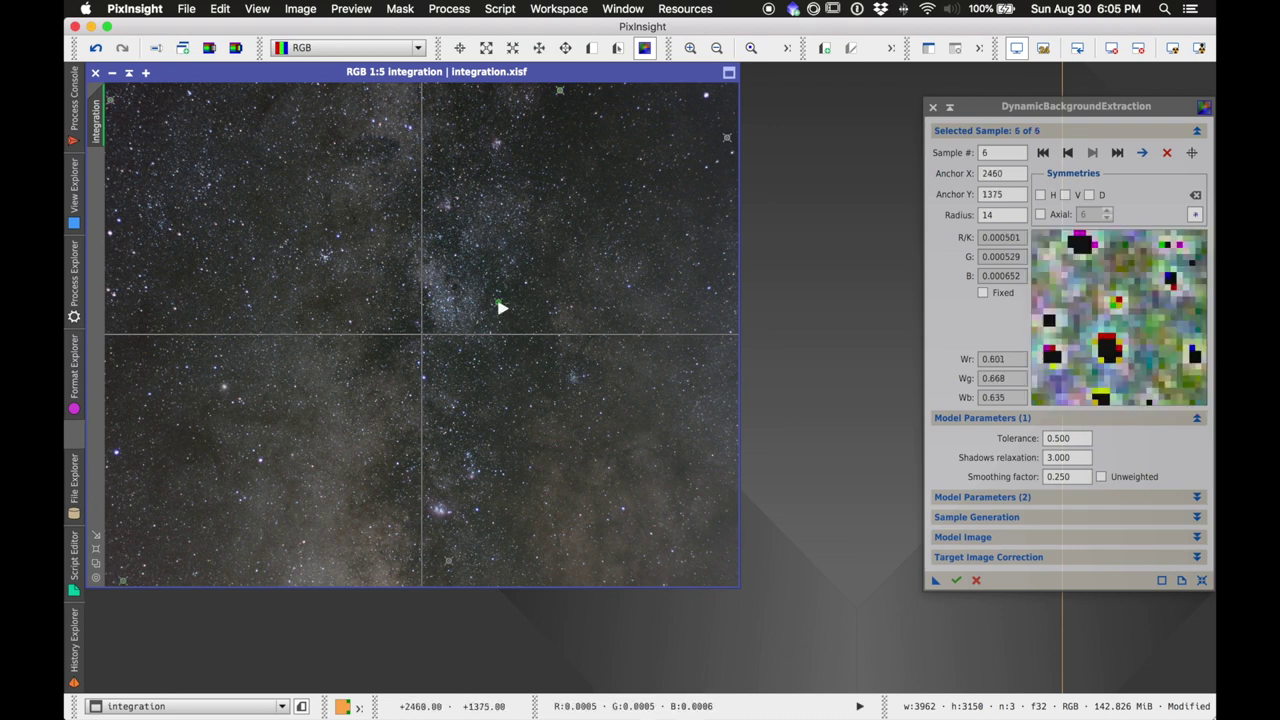
{"action": "left_click_drag", "start_coordinate": [498, 303], "coordinate": [501, 307]}
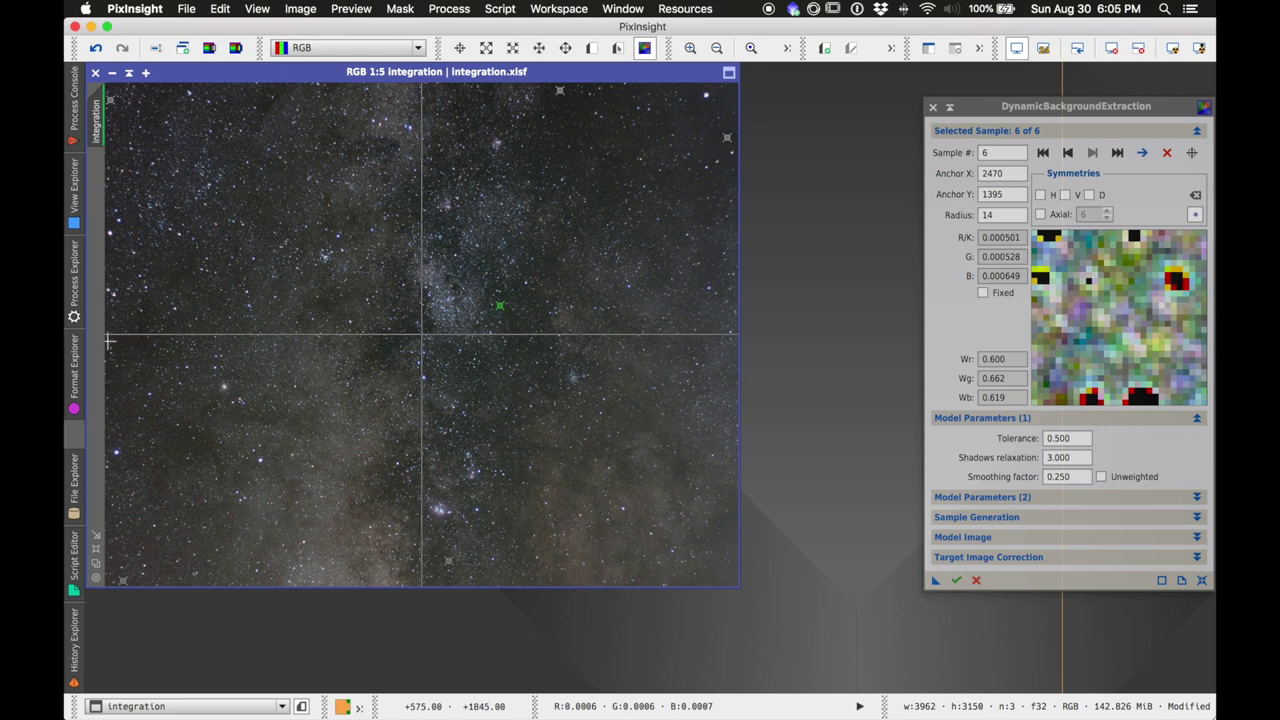
{"action": "left_click_drag", "start_coordinate": [112, 326], "coordinate": [109, 331]}
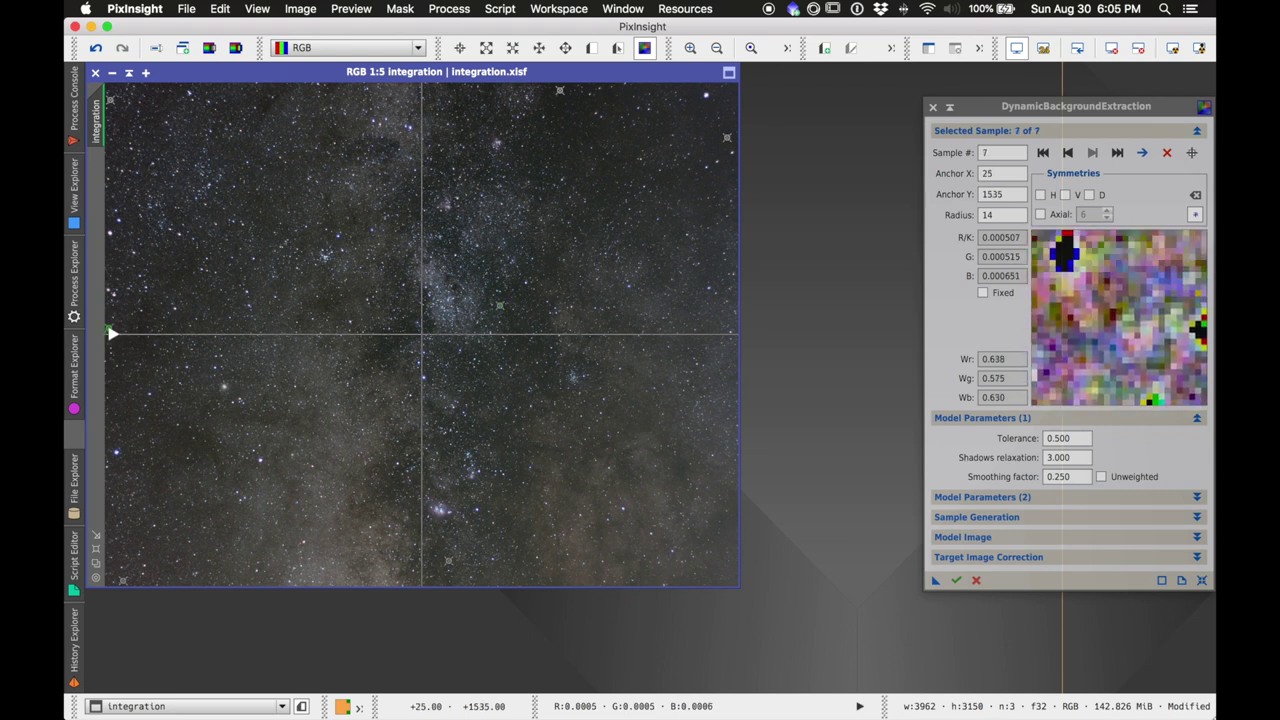
{"action": "left_click", "coordinate": [714, 275]}
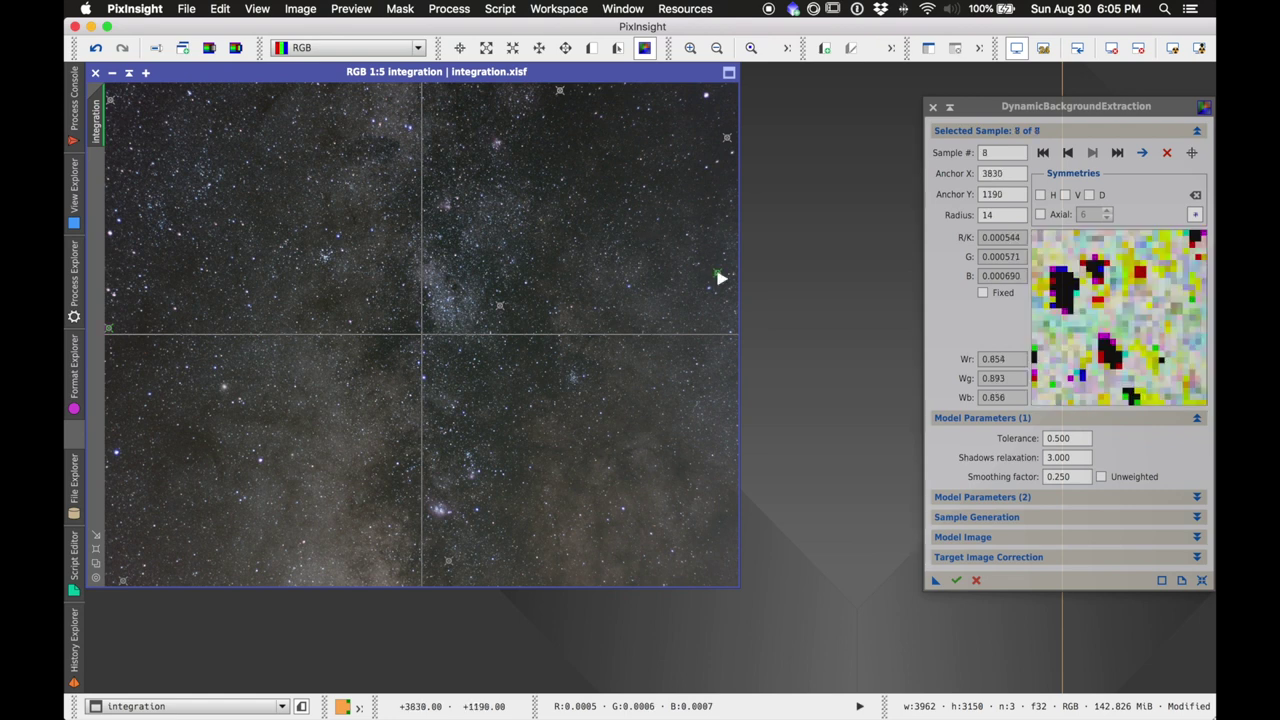
{"action": "left_click_drag", "start_coordinate": [714, 275], "coordinate": [714, 274]}
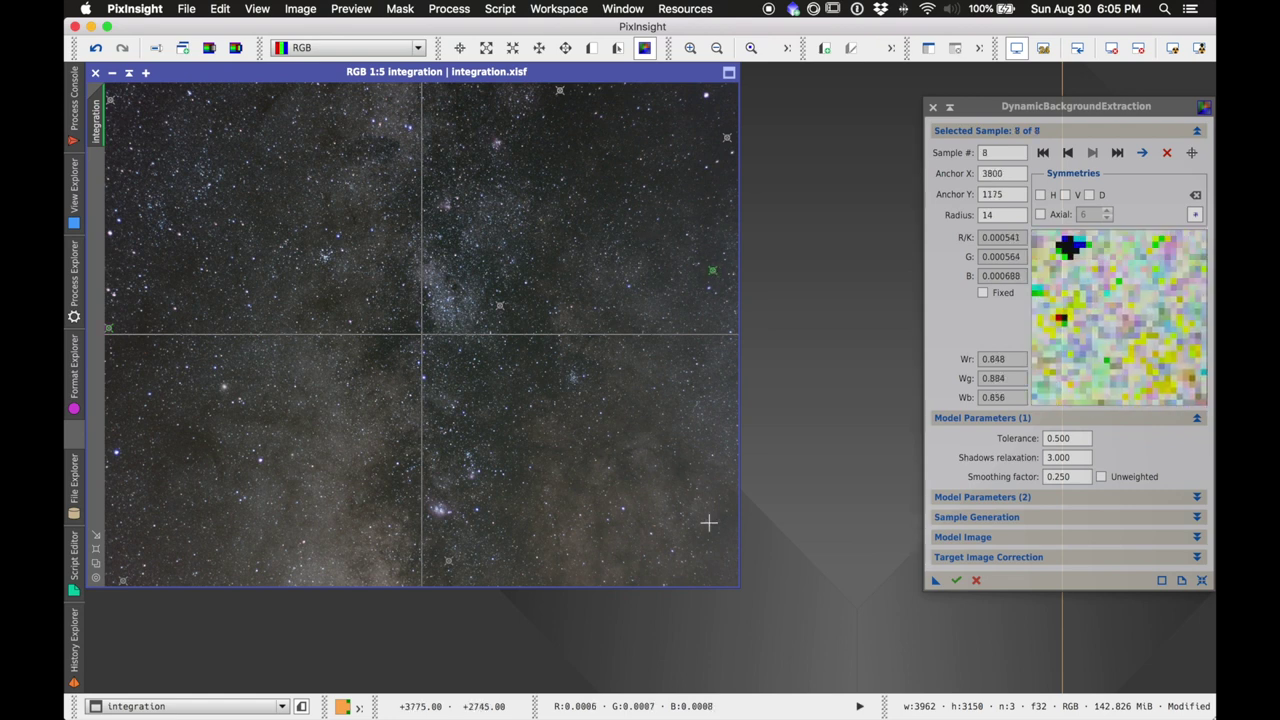
Step: Add five background samples: two along the bottom edge, and others at about (2220, 95), (1895, 1525) and (3820, 2745)
{"action": "left_click", "coordinate": [690, 580]}
{"action": "left_click", "coordinate": [436, 562]}
{"action": "left_click", "coordinate": [463, 103]}
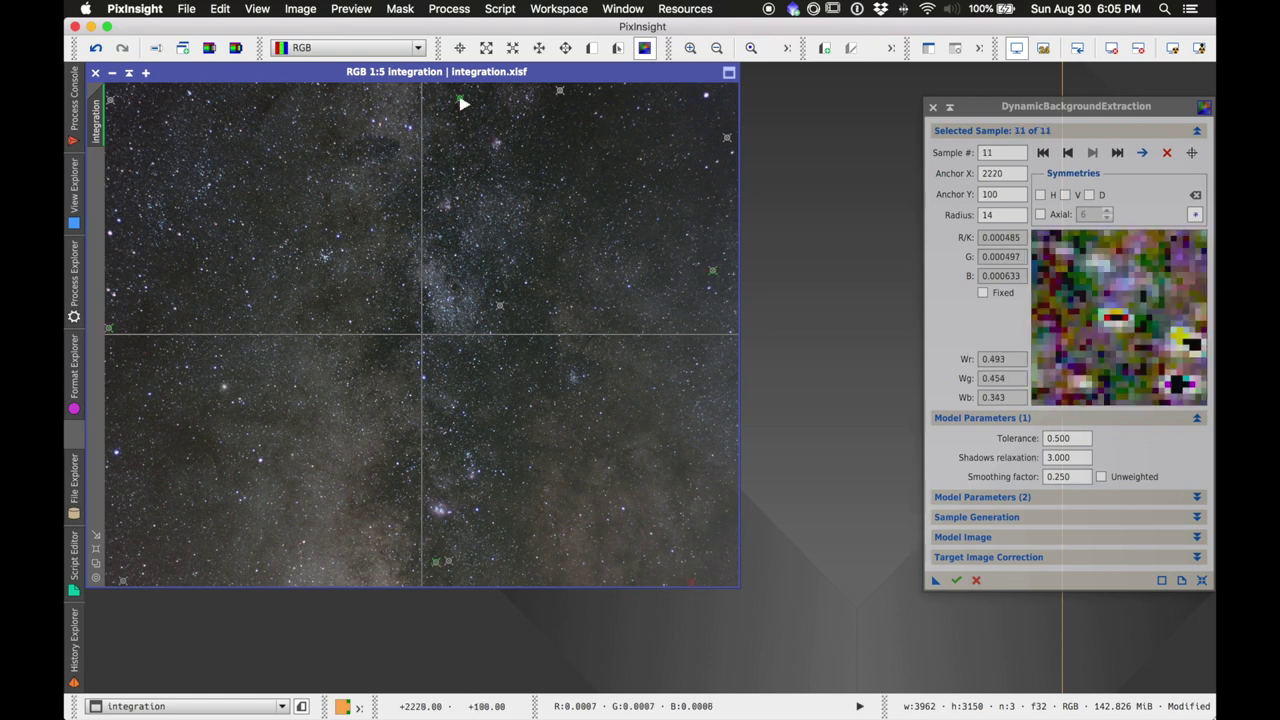
{"action": "left_click_drag", "start_coordinate": [463, 103], "coordinate": [463, 102]}
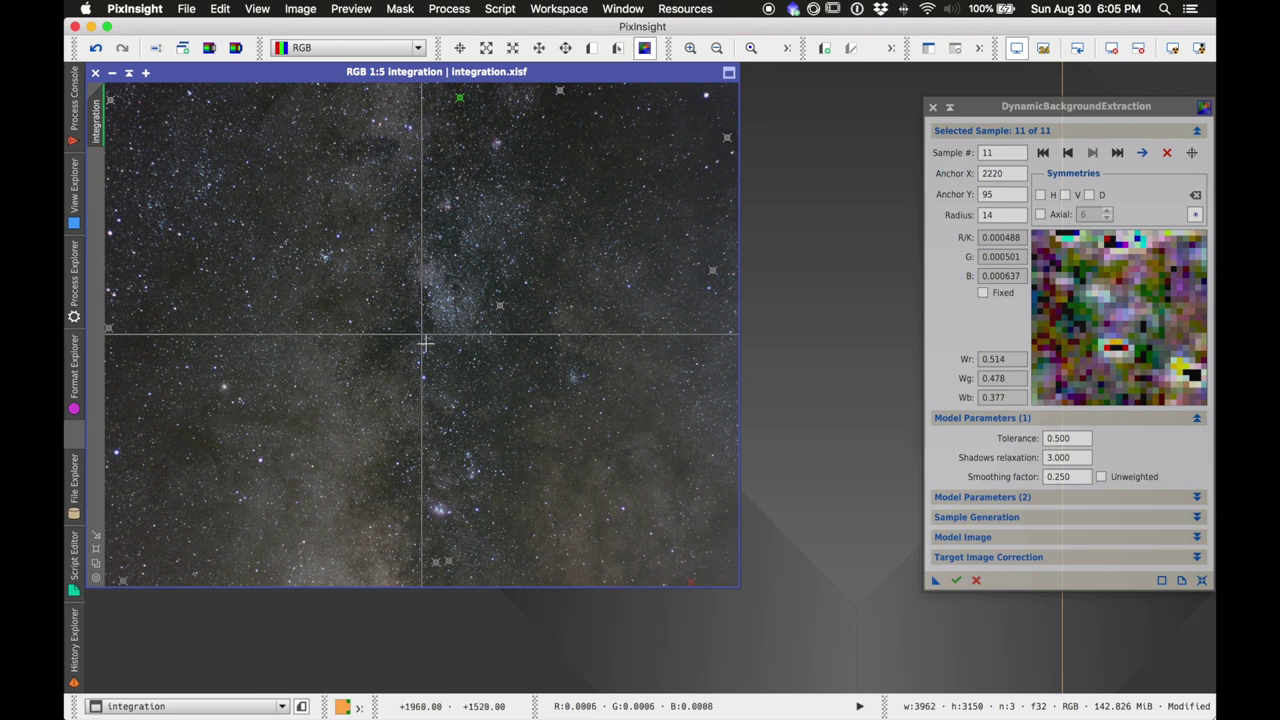
{"action": "left_click_drag", "start_coordinate": [409, 329], "coordinate": [411, 331]}
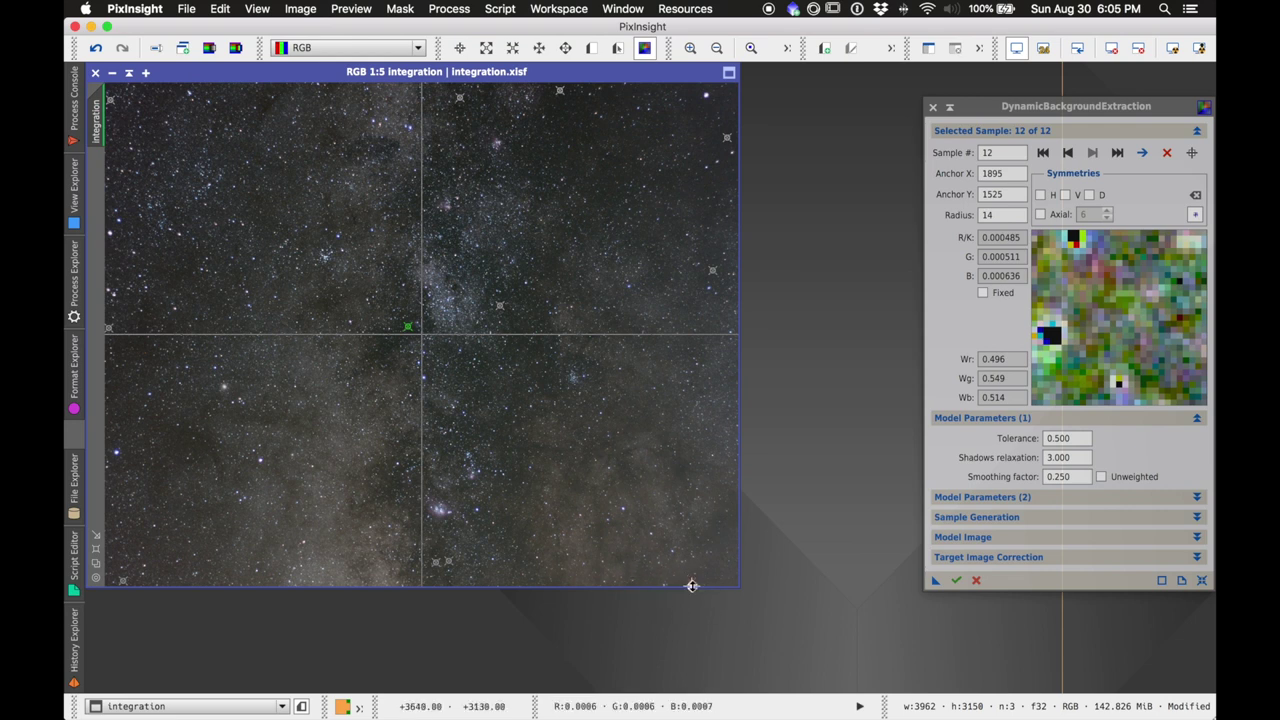
{"action": "left_click", "coordinate": [713, 524]}
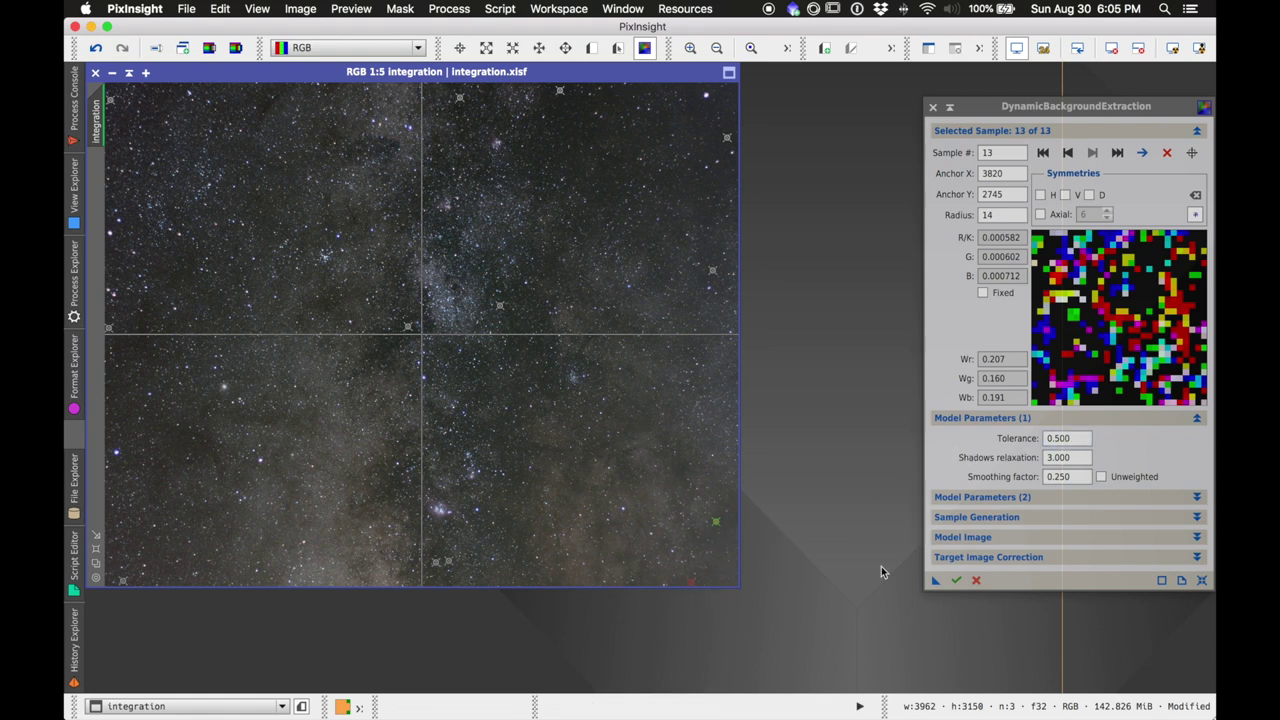
Step: Set the background model tolerance to 1.000 and resize all samples to the default radius of 14
{"action": "left_click", "coordinate": [1078, 440]}
{"action": "left_click_drag", "start_coordinate": [1078, 440], "coordinate": [1030, 437]}
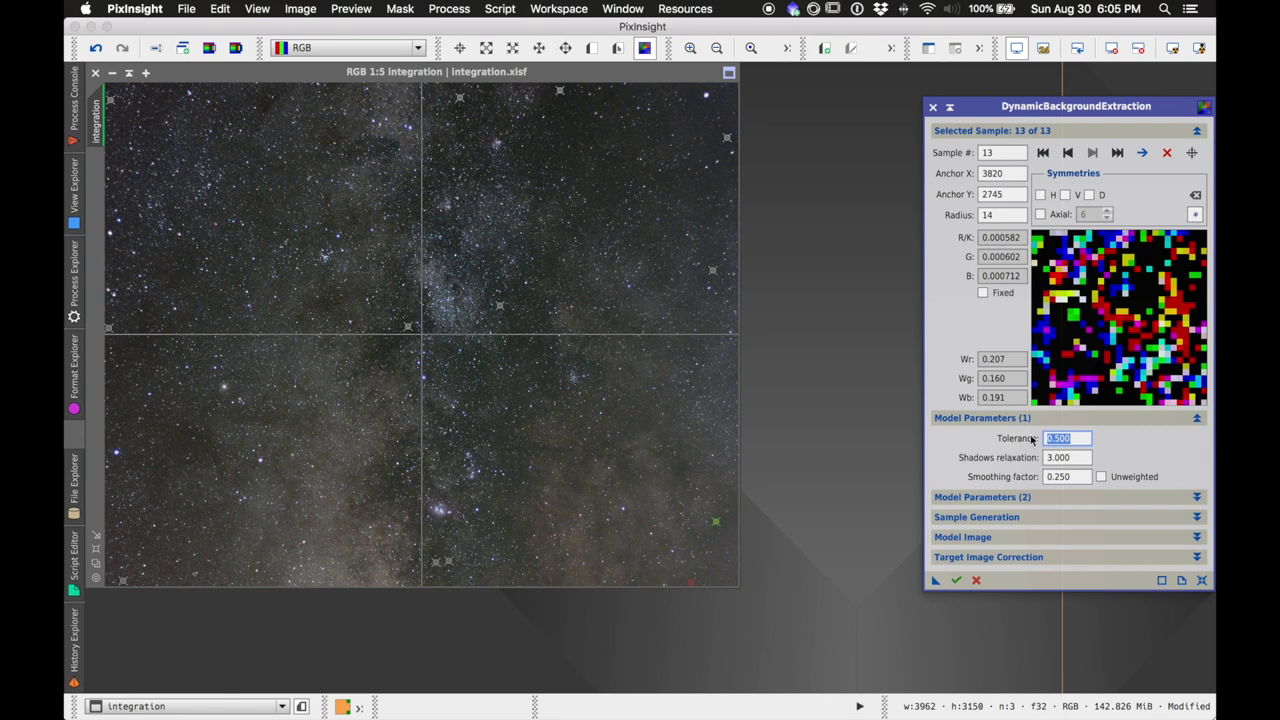
{"action": "type", "text": "1"}
{"action": "key", "text": "Tab"}
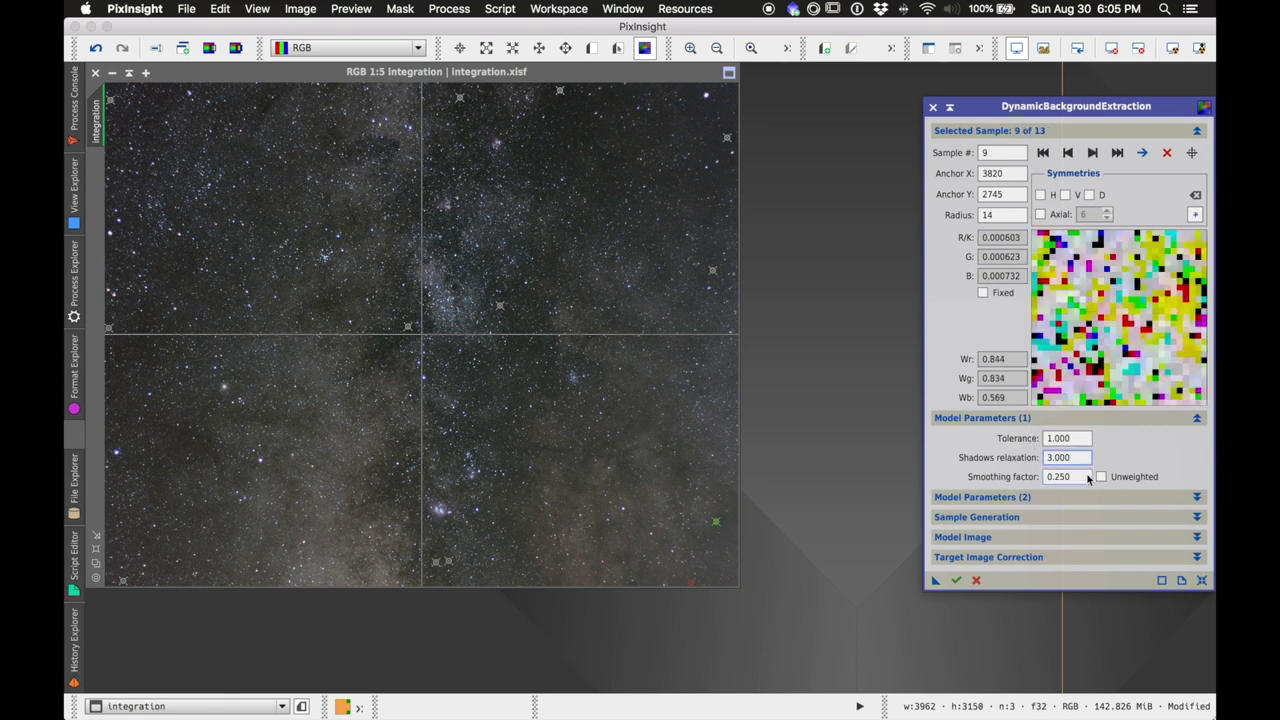
{"action": "left_click", "coordinate": [1064, 517]}
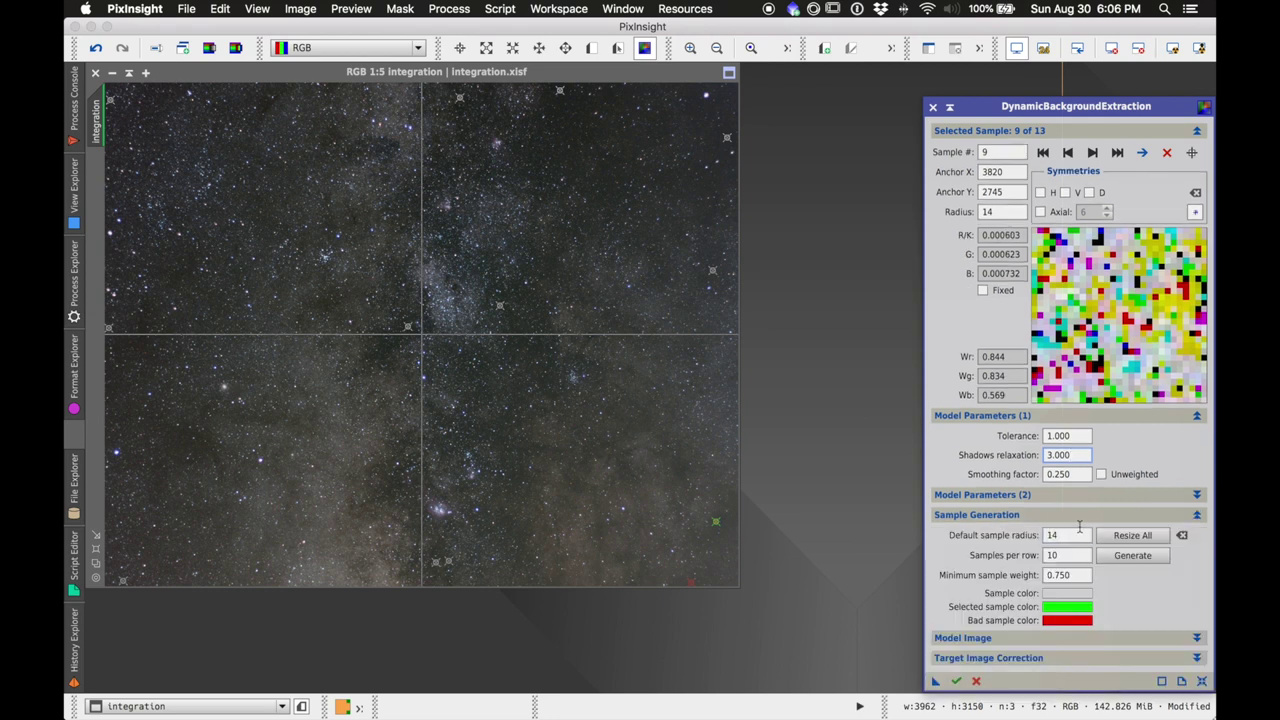
{"action": "left_click", "coordinate": [1128, 541]}
{"action": "left_click", "coordinate": [1100, 514]}
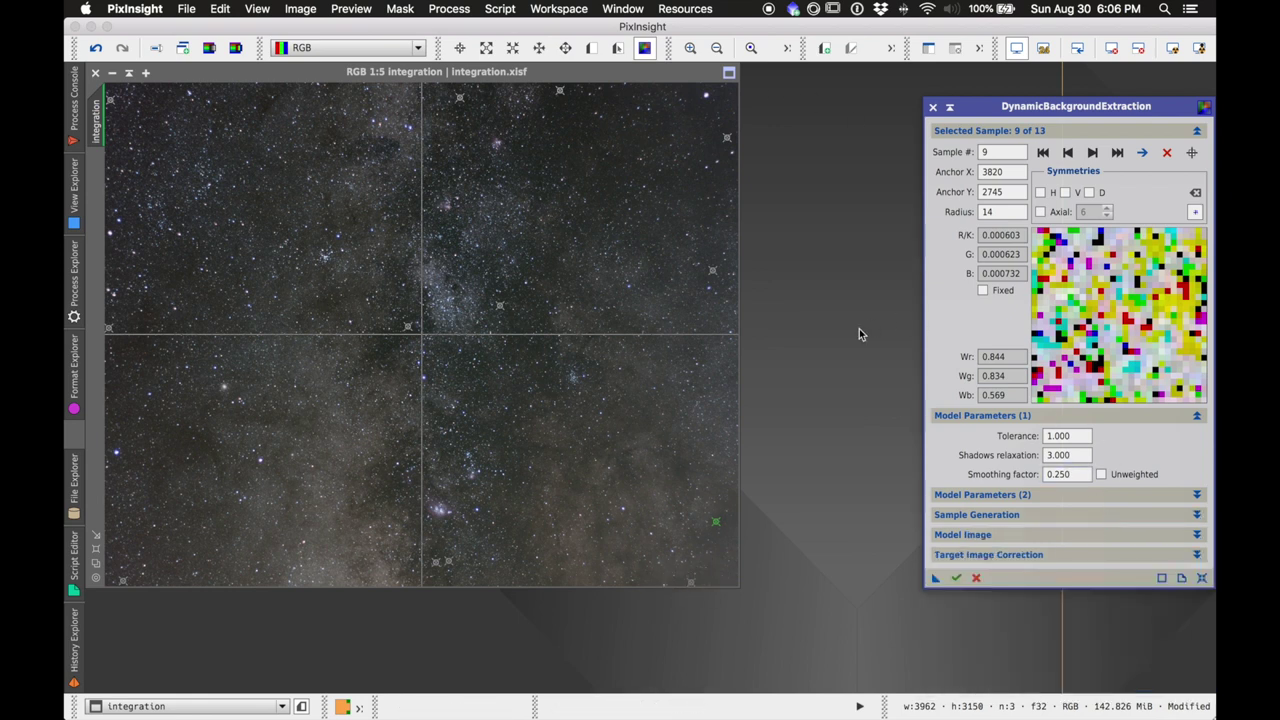
Step: Set the target image correction to Subtraction and execute the background extraction
{"action": "left_click", "coordinate": [1026, 555]}
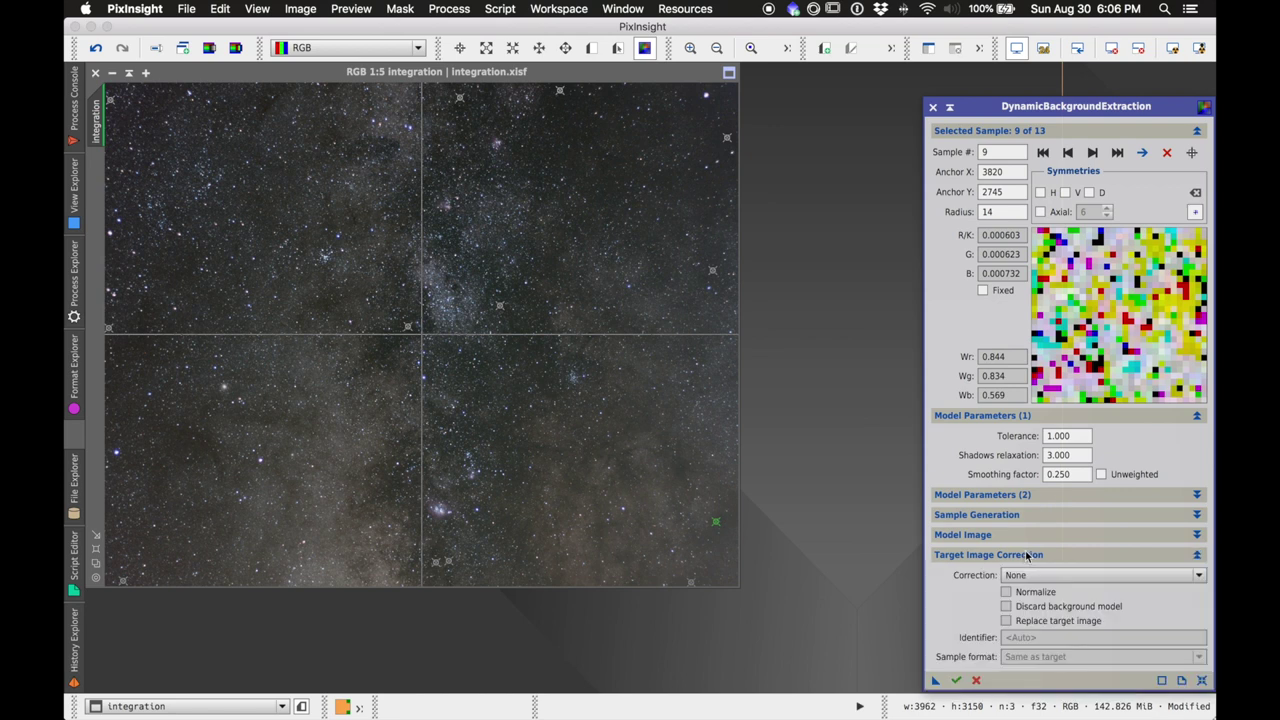
{"action": "left_click", "coordinate": [1199, 416]}
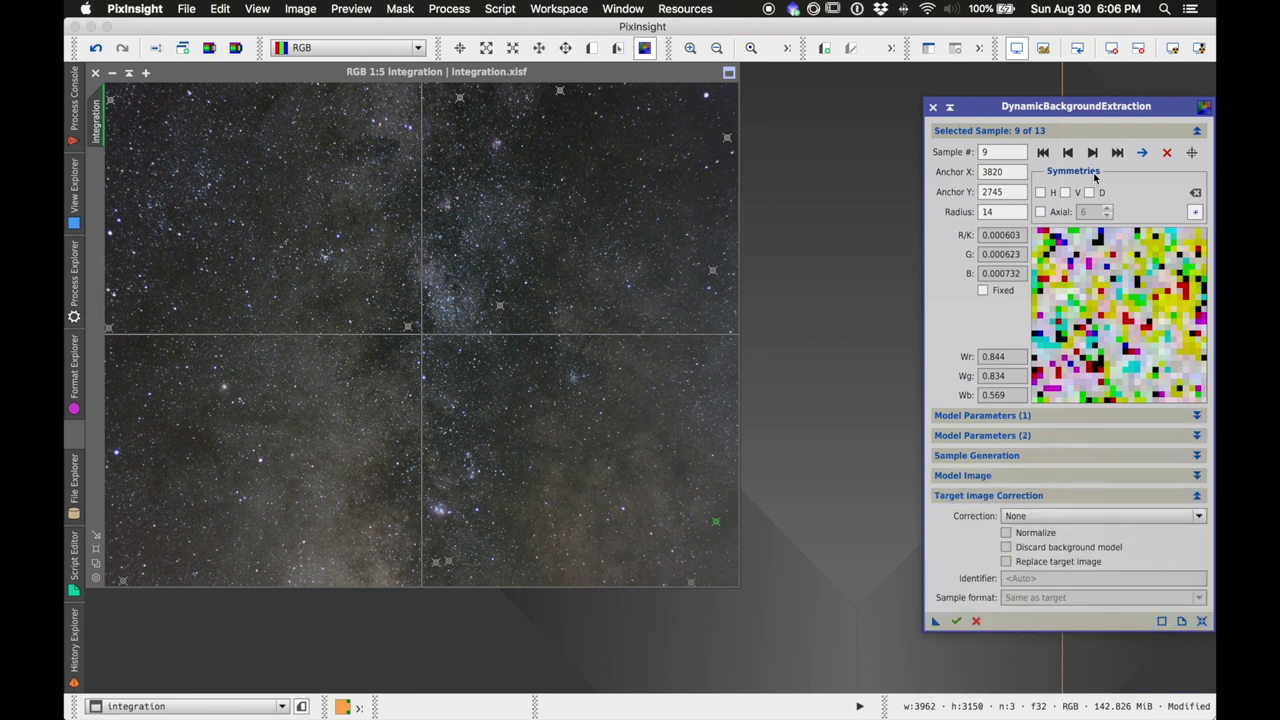
{"action": "left_click_drag", "start_coordinate": [1098, 112], "coordinate": [956, 102]}
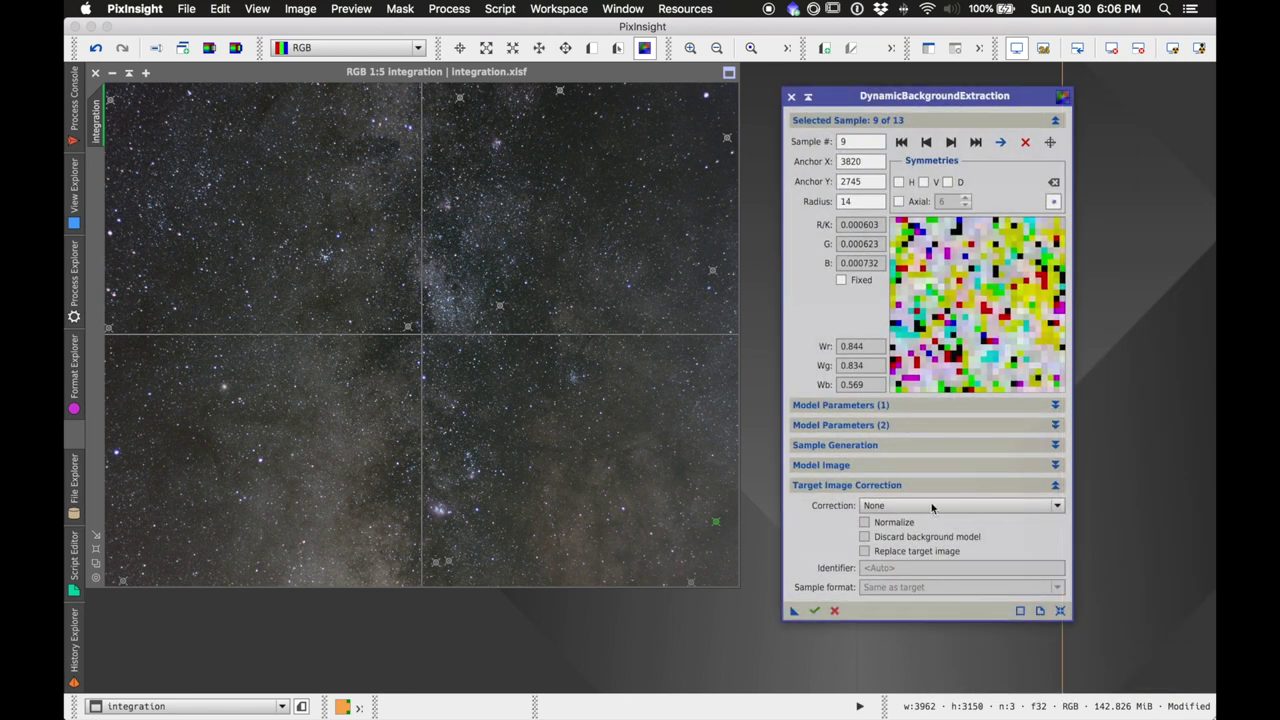
{"action": "left_click", "coordinate": [901, 510]}
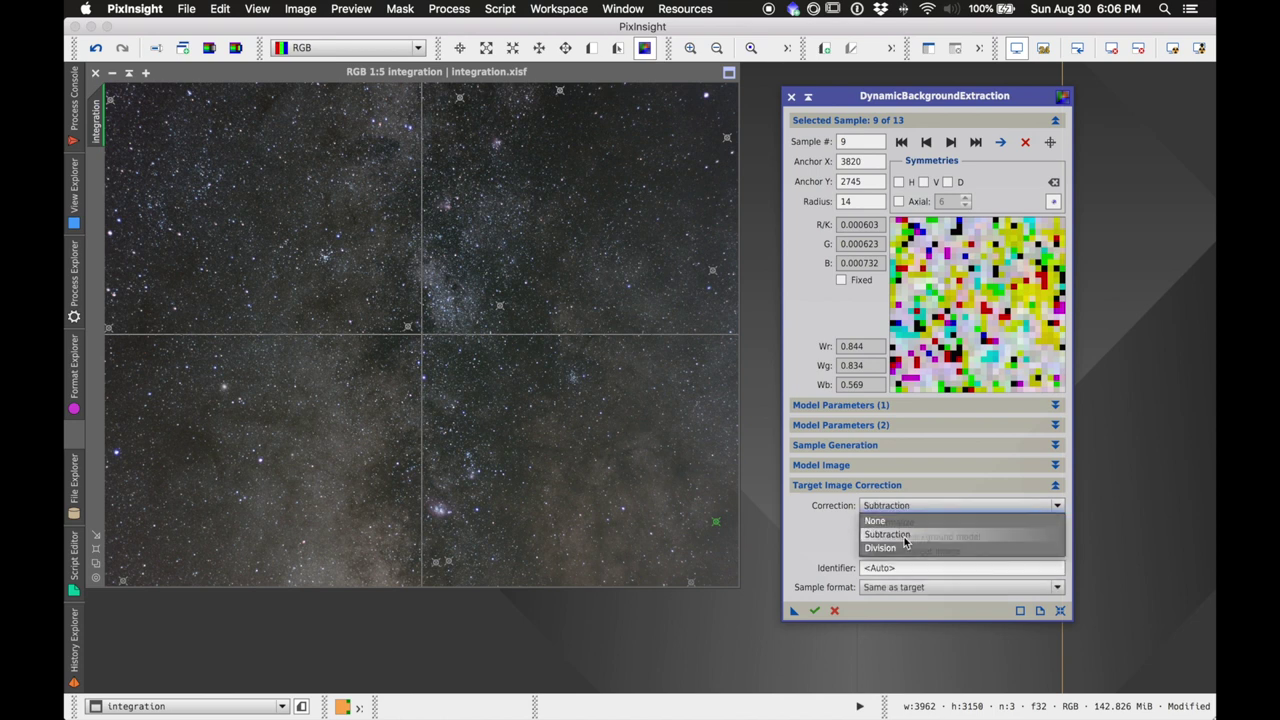
{"action": "left_click", "coordinate": [924, 541]}
{"action": "left_click", "coordinate": [814, 611]}
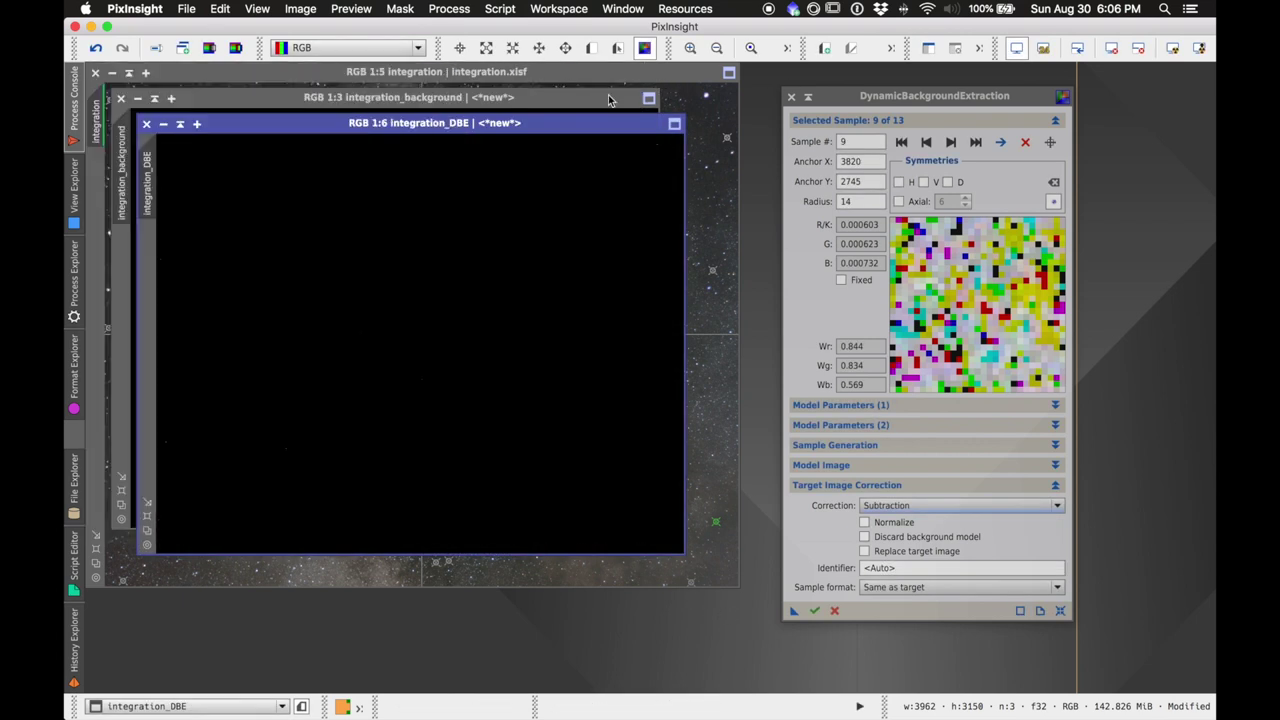
Step: Auto stretch the extracted background model, reset the stretch, and apply it again to inspect the gradient
{"action": "left_click", "coordinate": [590, 98]}
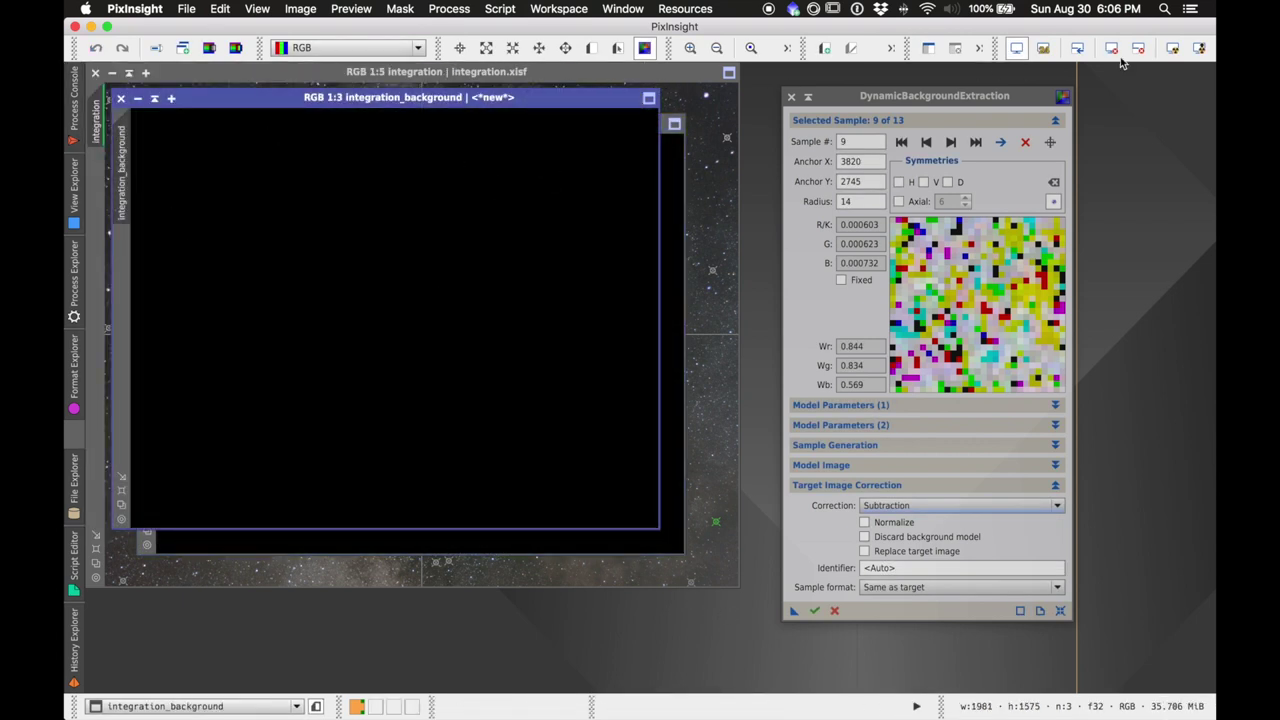
{"action": "left_click", "coordinate": [1172, 48]}
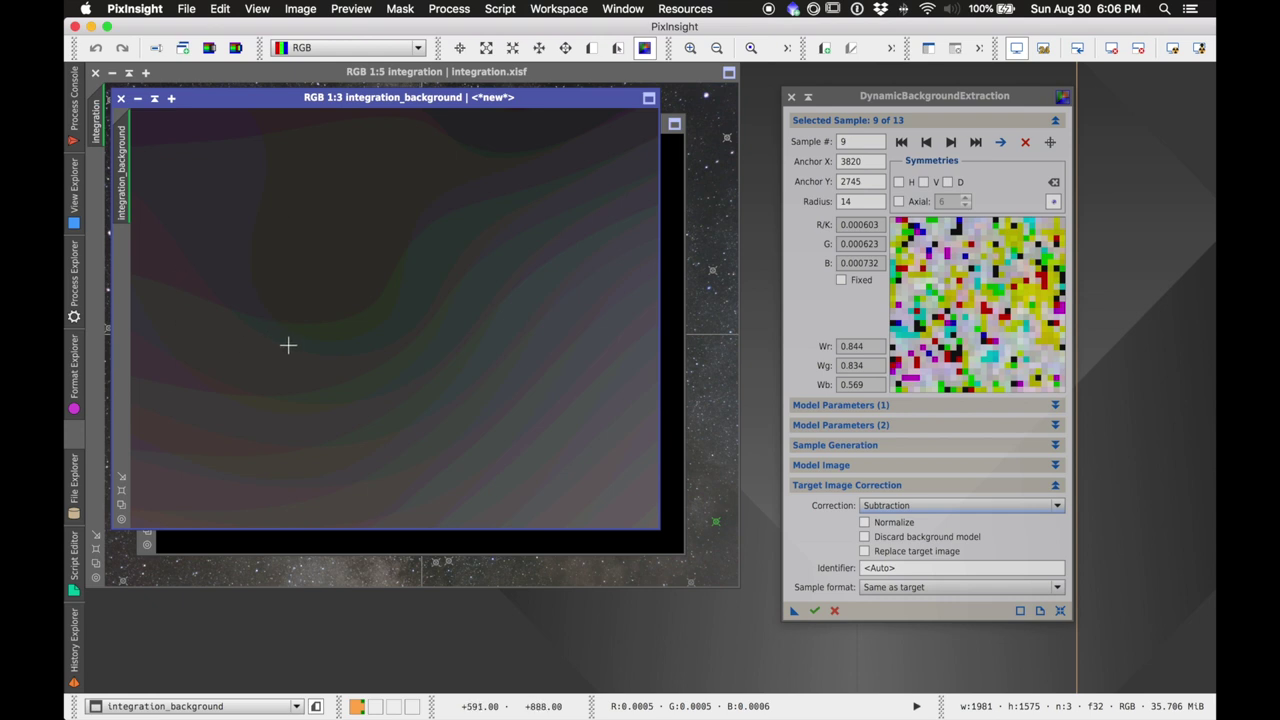
{"action": "left_click", "coordinate": [1111, 48]}
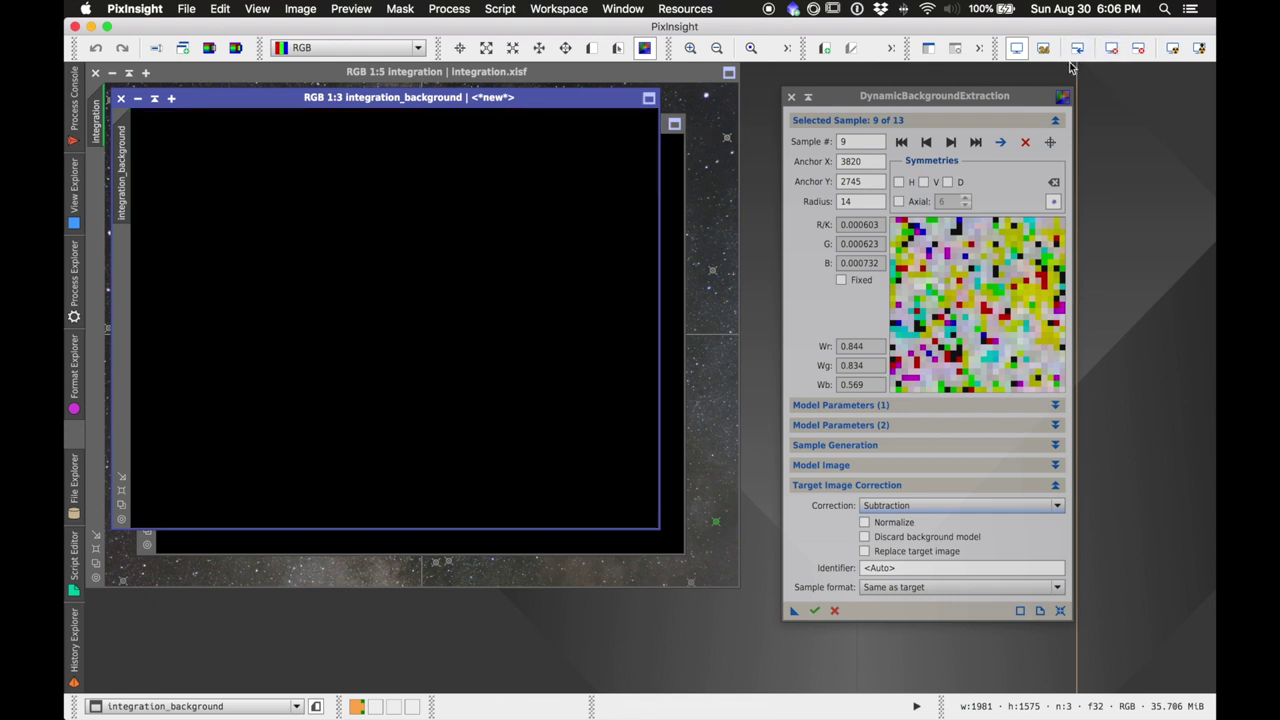
{"action": "left_click", "coordinate": [1172, 48]}
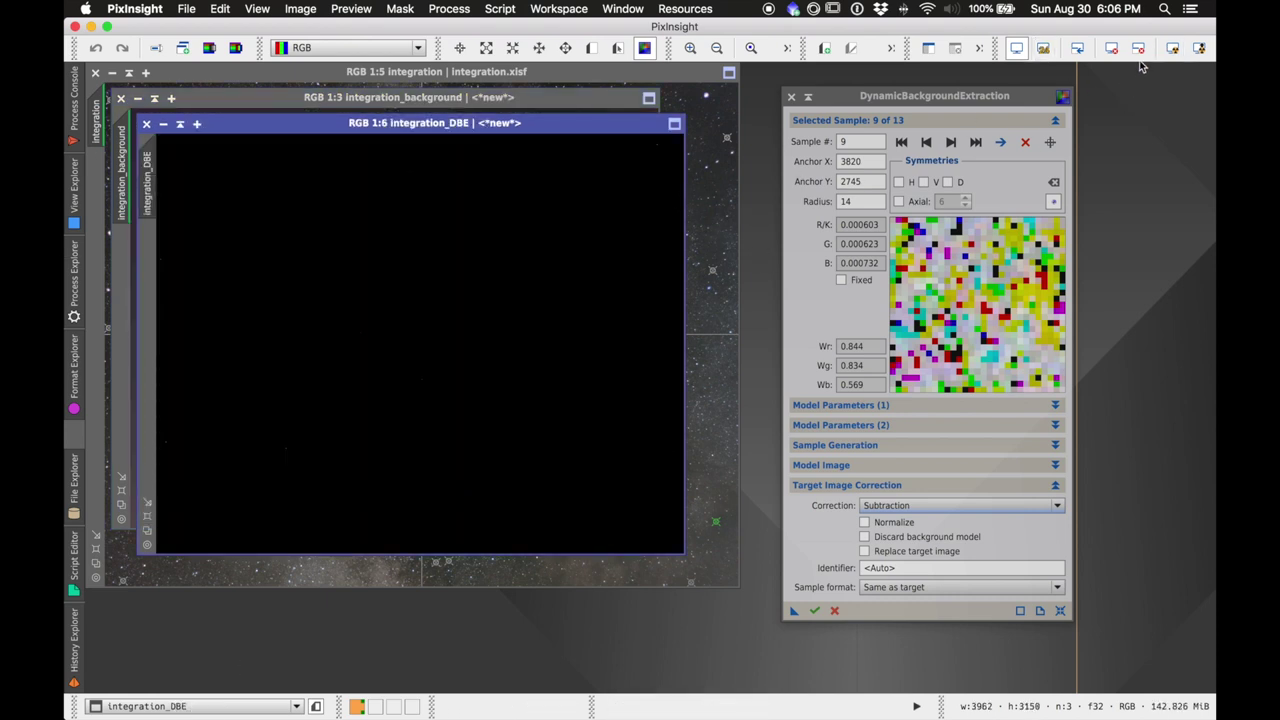
Step: Auto stretch the background-corrected image and end the DynamicBackgroundExtraction session
{"action": "left_click", "coordinate": [1172, 48]}
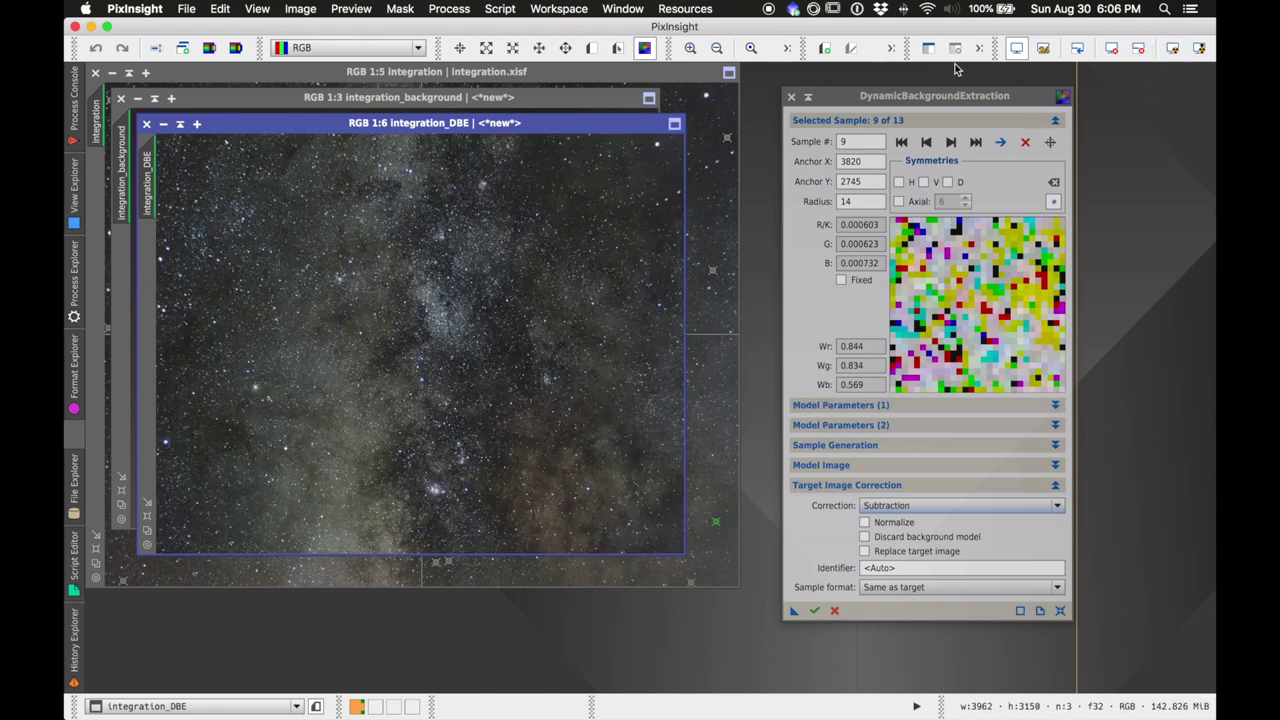
{"action": "left_click", "coordinate": [791, 96]}
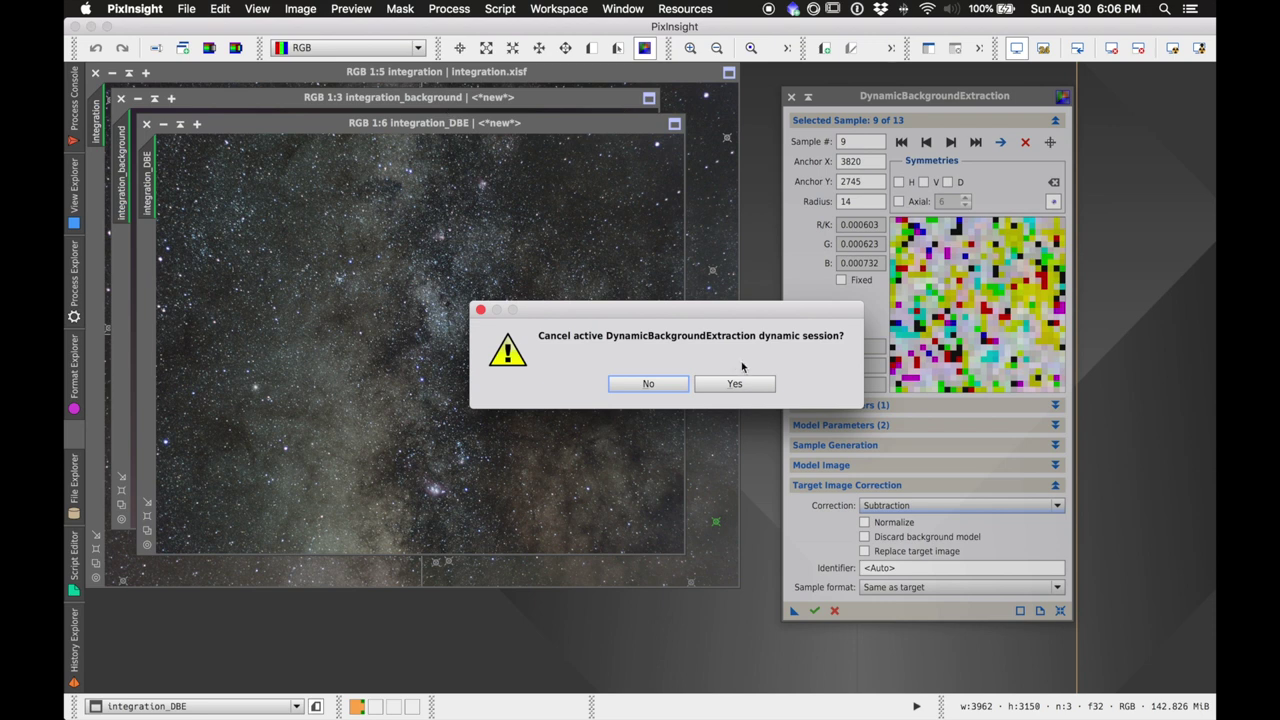
{"action": "left_click", "coordinate": [737, 383]}
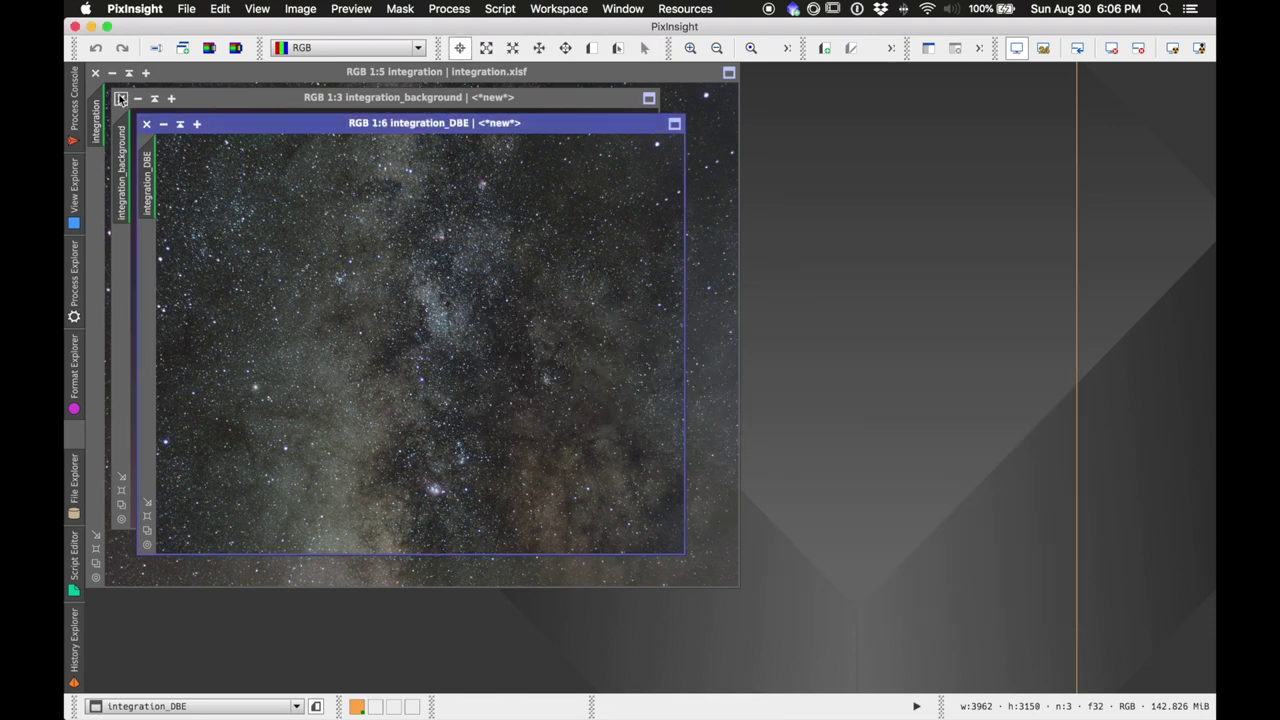
Step: Close the extracted background model and arrange the original and corrected images side by side at the same zoom for comparison
{"action": "left_click", "coordinate": [120, 98]}
{"action": "left_click_drag", "start_coordinate": [200, 126], "coordinate": [722, 128]}
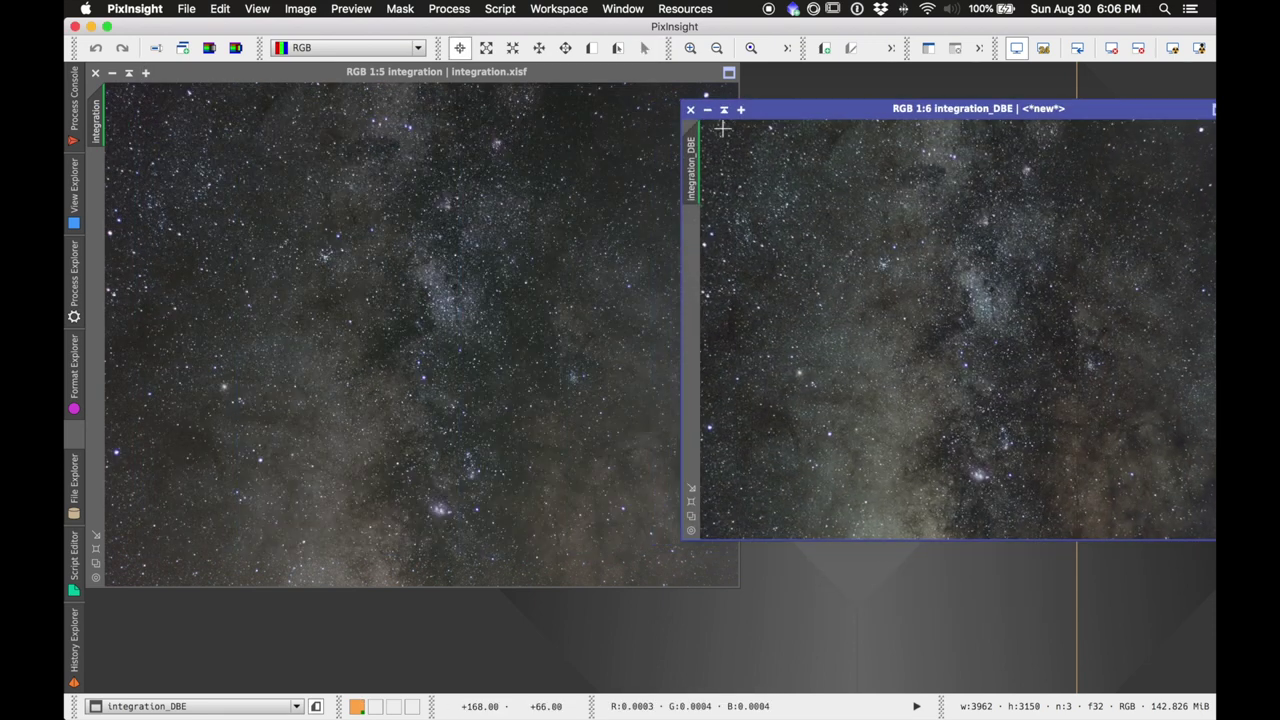
{"action": "left_click", "coordinate": [74, 558]}
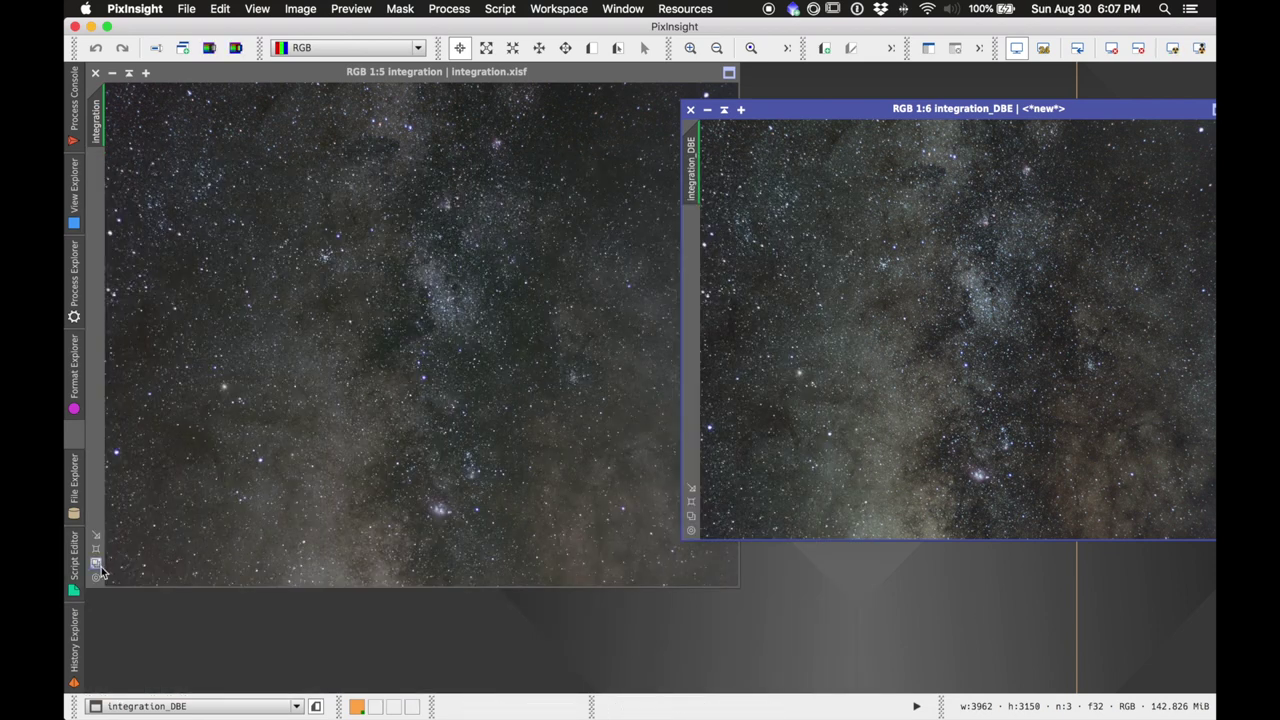
{"action": "left_click", "coordinate": [98, 566]}
{"action": "left_click_drag", "start_coordinate": [852, 108], "coordinate": [775, 68]}
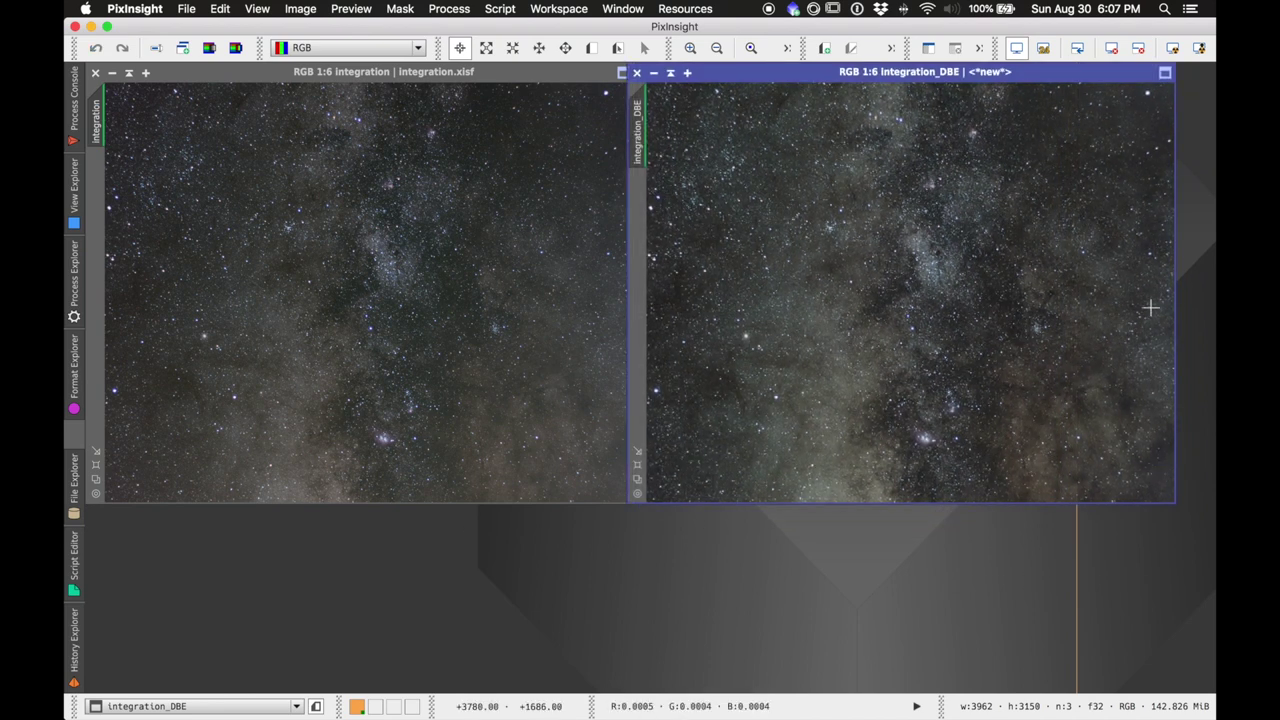
{"action": "left_click_drag", "start_coordinate": [780, 68], "coordinate": [796, 68]}
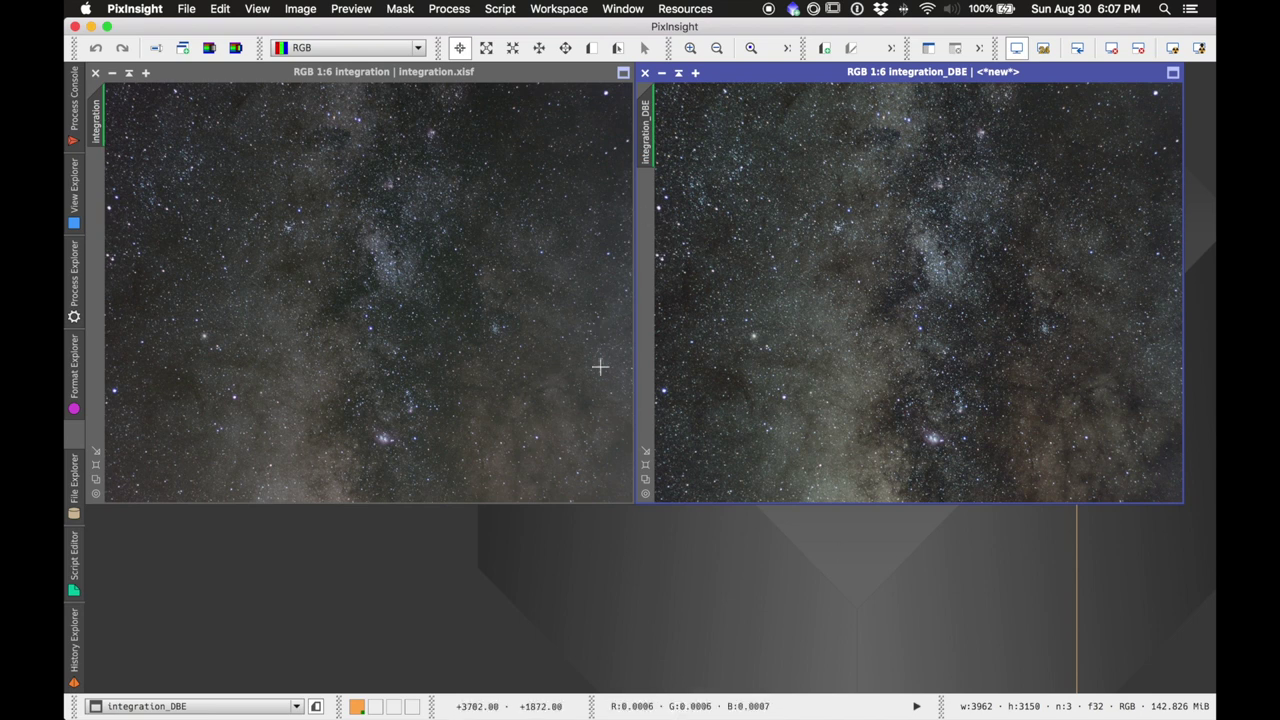
Step: Iconize the original integration image out of the way and move the corrected image into the freed workspace area
{"action": "left_click", "coordinate": [177, 73]}
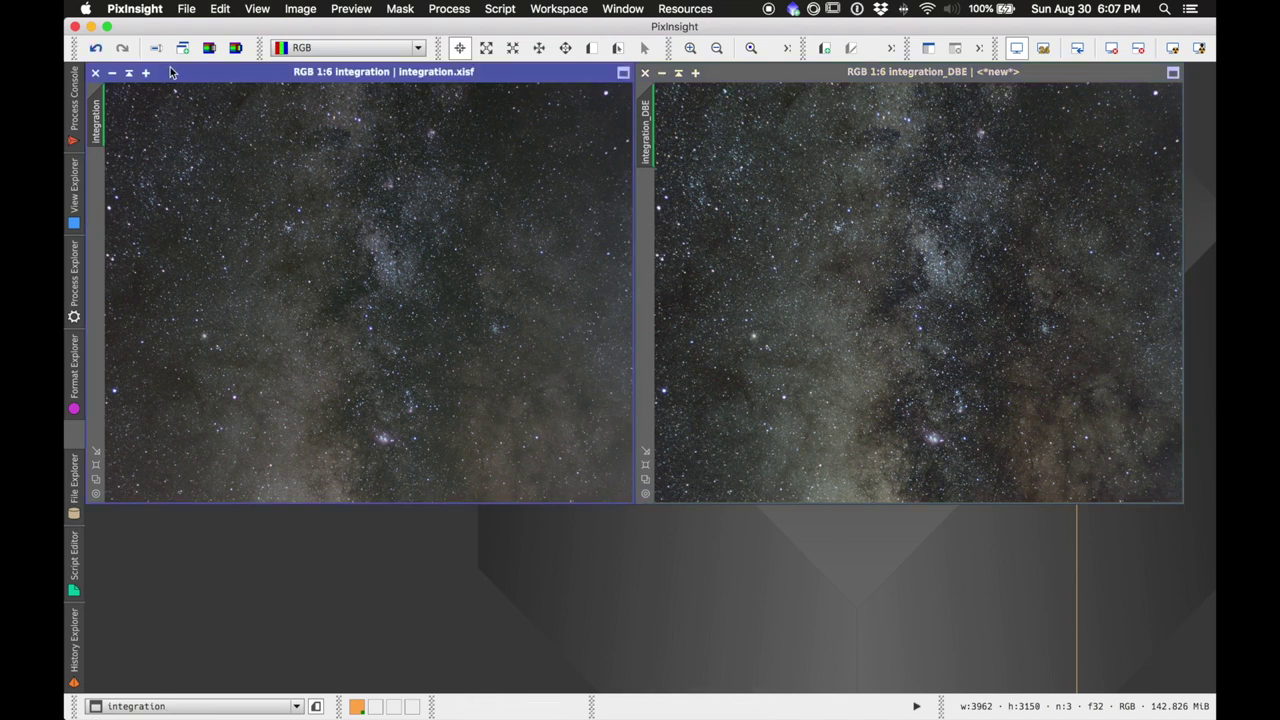
{"action": "left_click", "coordinate": [128, 74]}
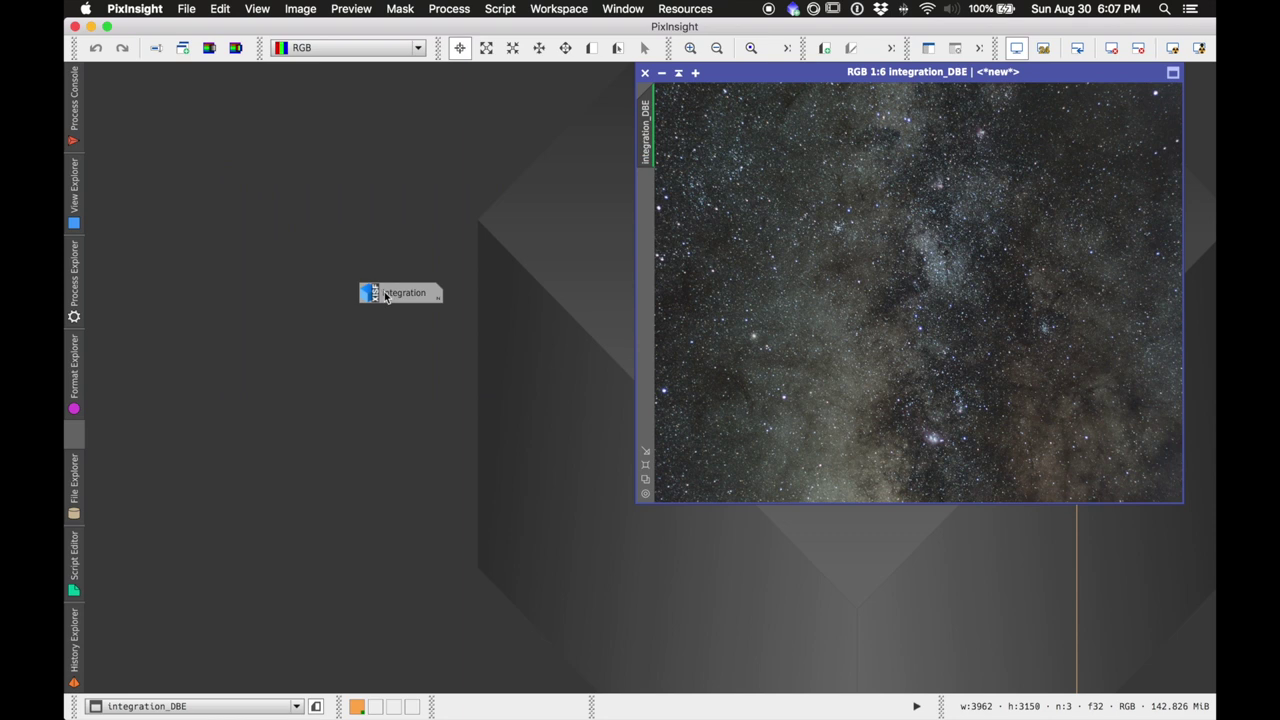
{"action": "left_click_drag", "start_coordinate": [385, 297], "coordinate": [1084, 585]}
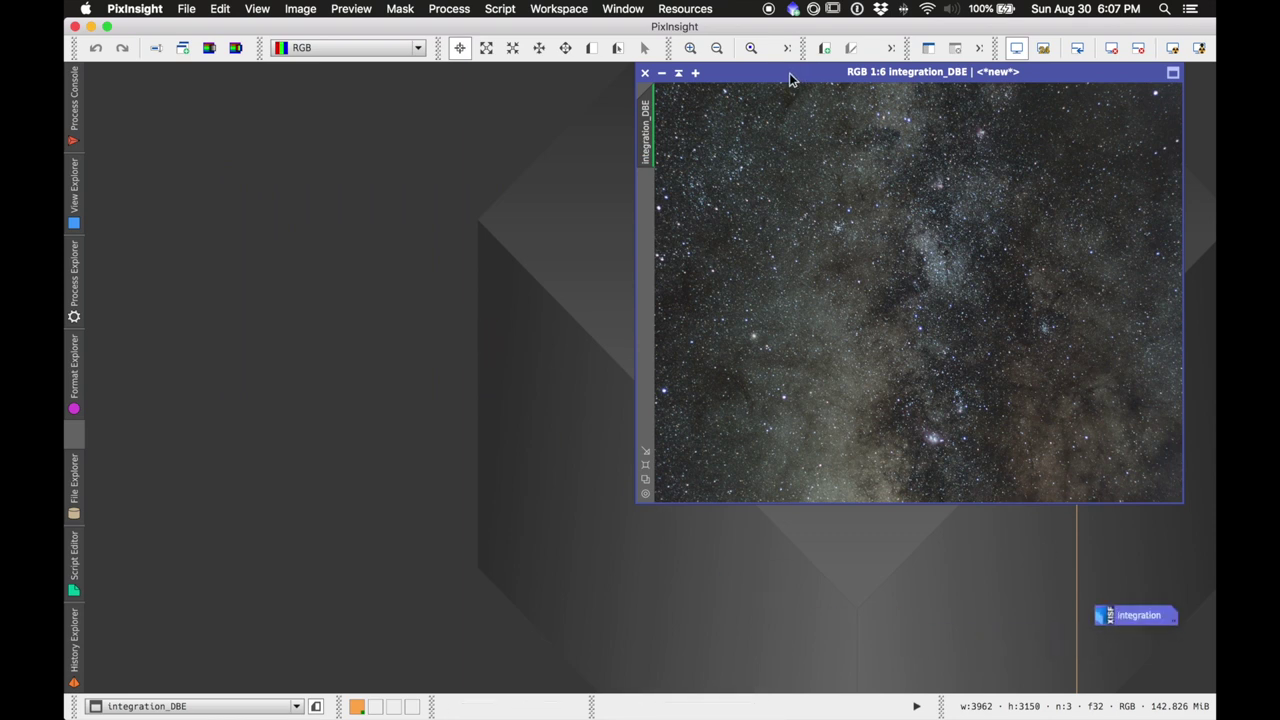
{"action": "left_click_drag", "start_coordinate": [790, 79], "coordinate": [286, 116]}
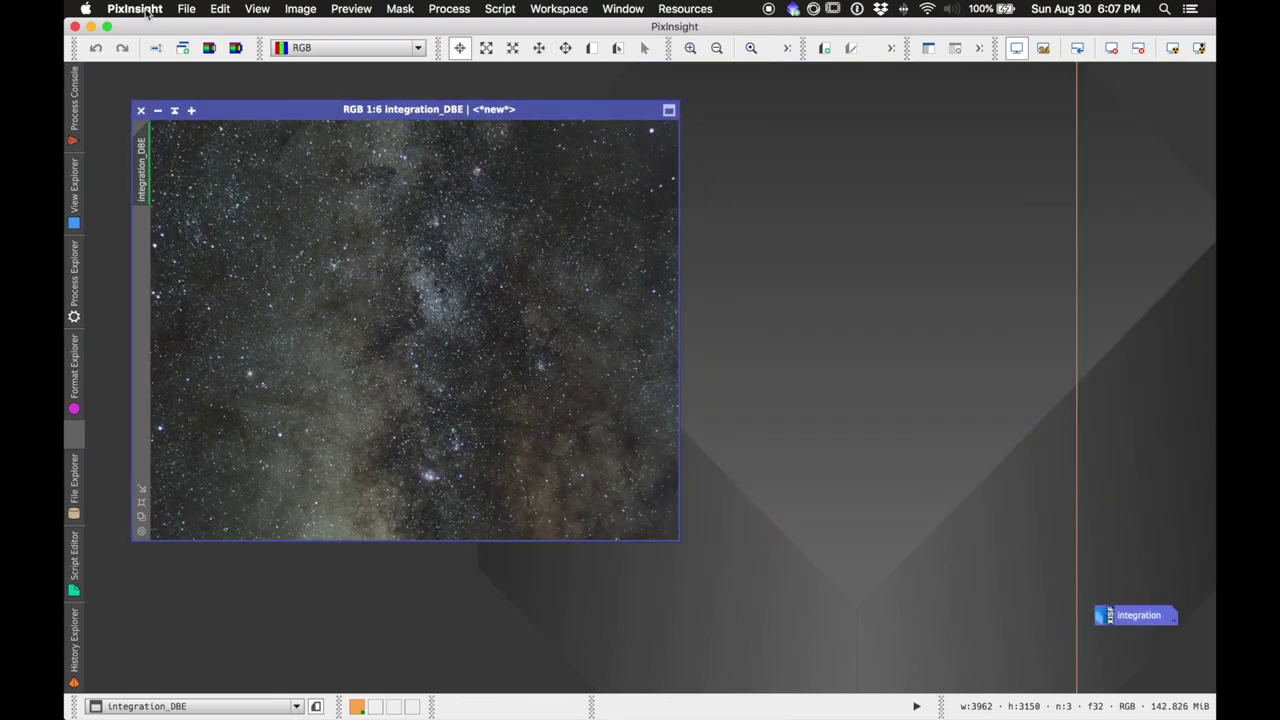
Step: Save the corrected image to the Desktop as integration_DBE in XISF format
{"action": "left_click", "coordinate": [186, 9]}
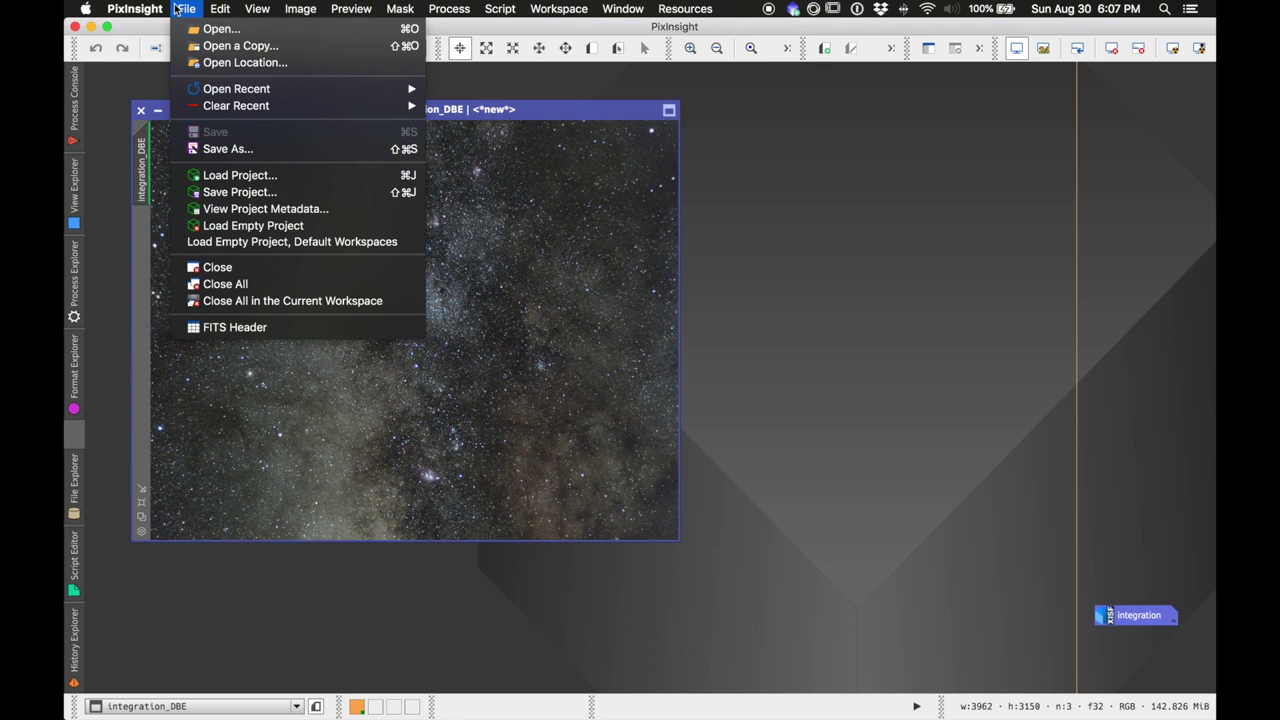
{"action": "left_click", "coordinate": [215, 148]}
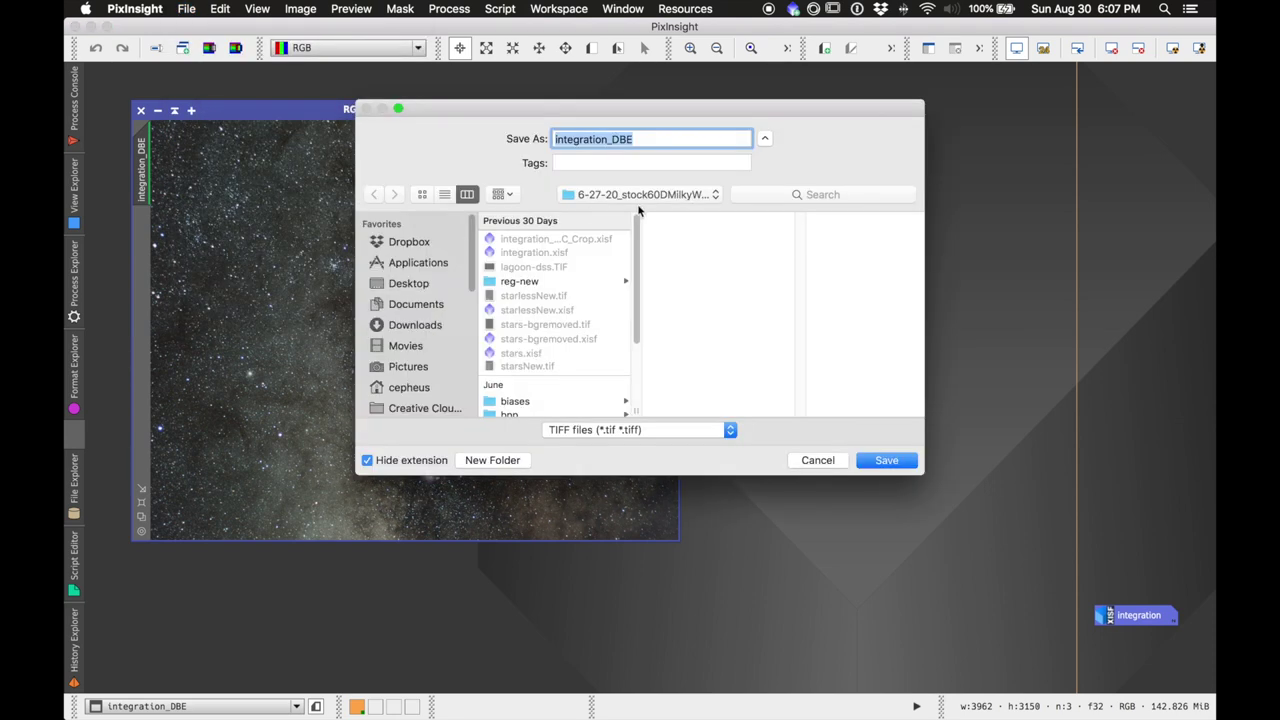
{"action": "left_click", "coordinate": [410, 283]}
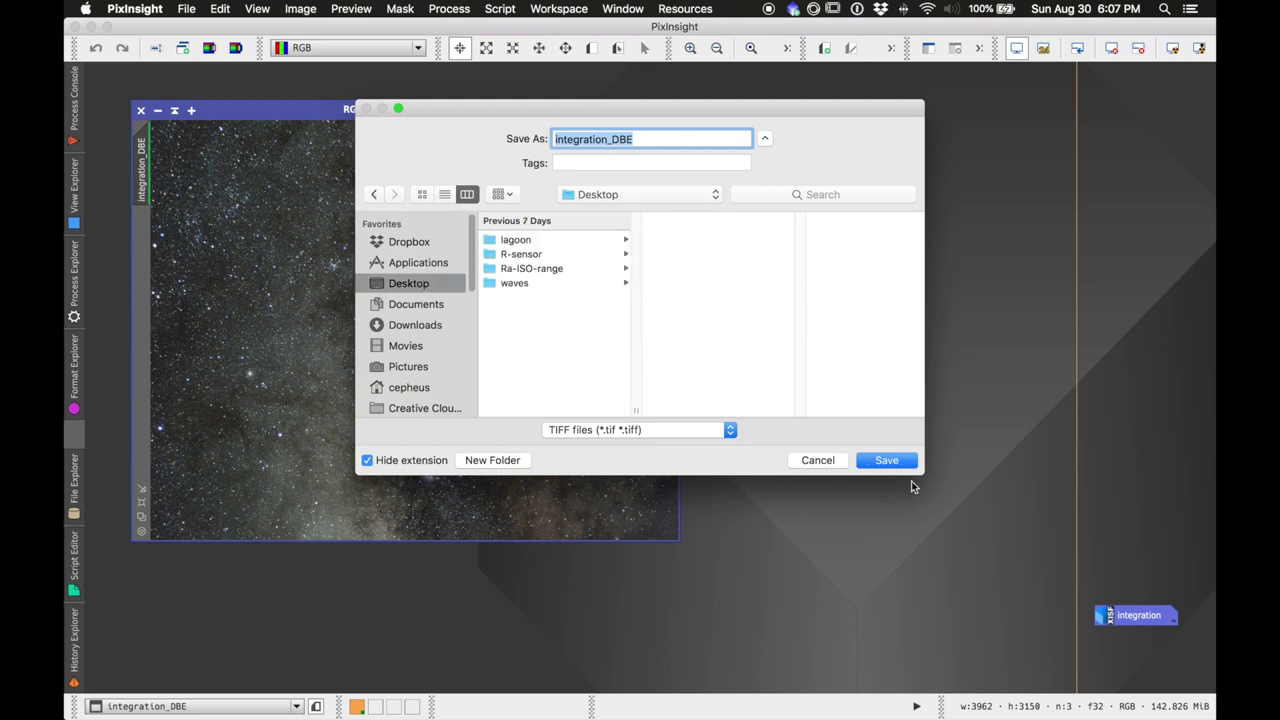
{"action": "left_click", "coordinate": [700, 430]}
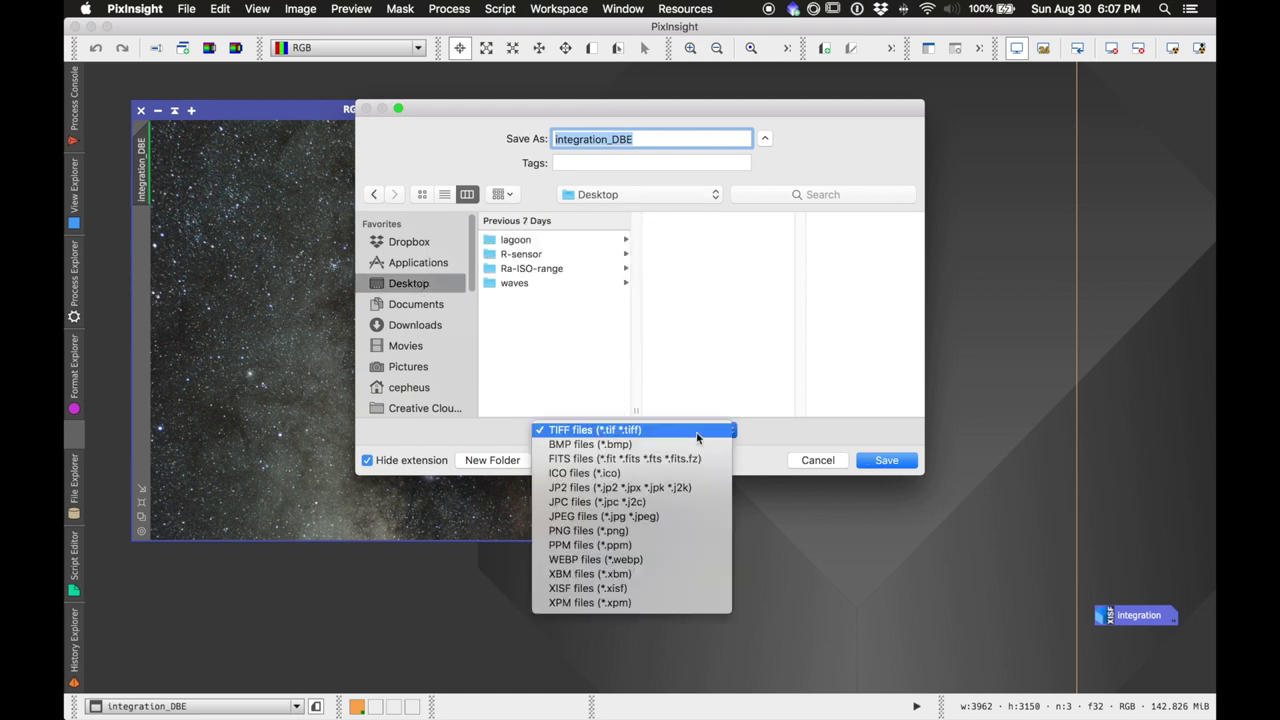
{"action": "left_click", "coordinate": [648, 588]}
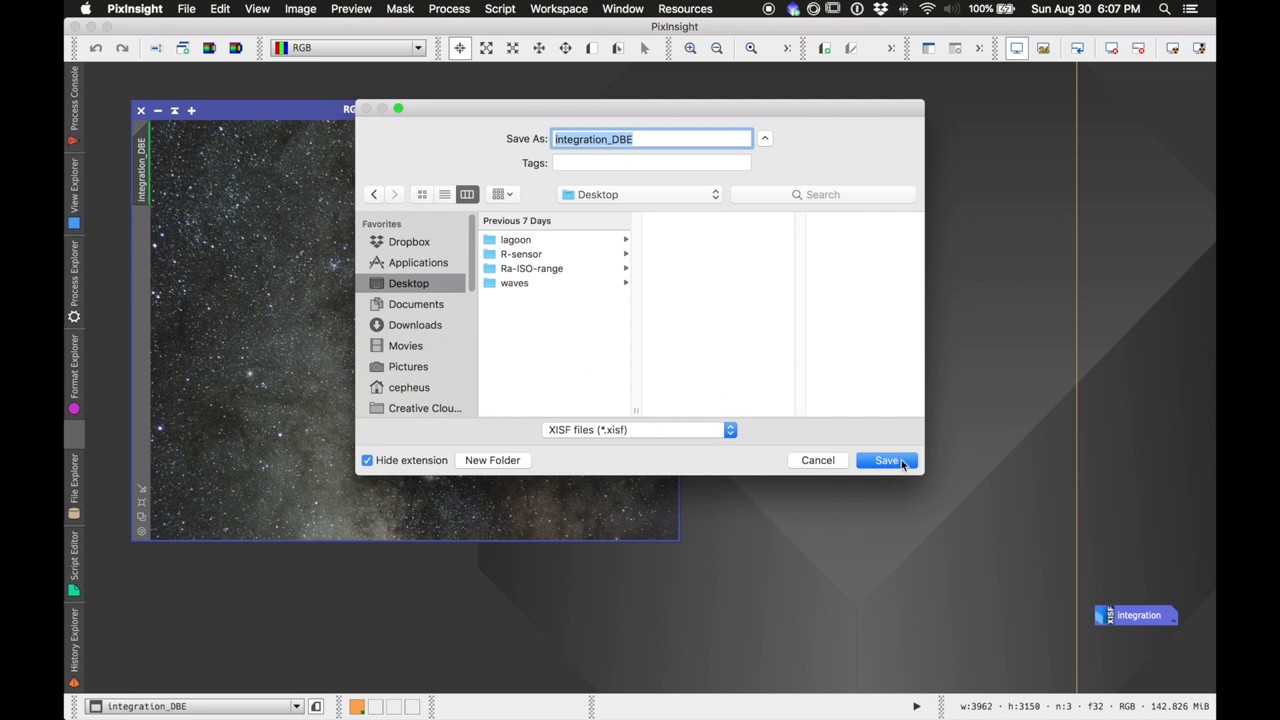
{"action": "left_click", "coordinate": [886, 460]}
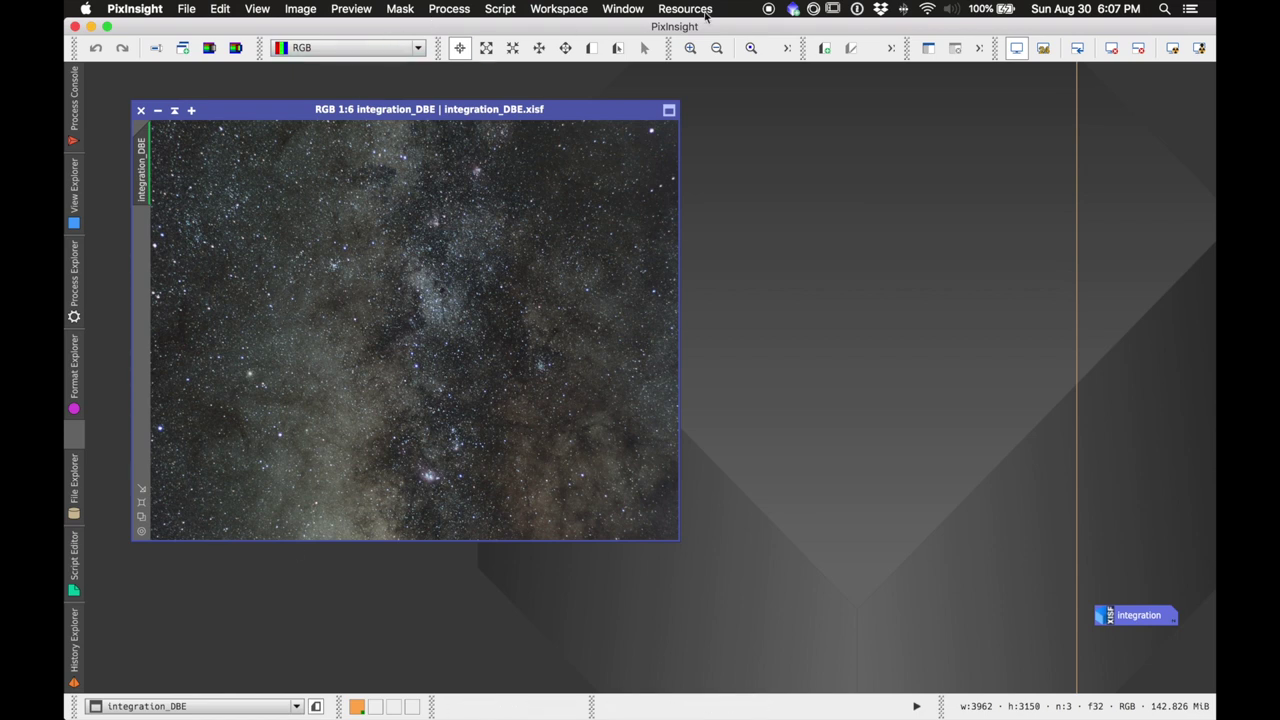
Step: Boost the corrected image's saturation with CurvesTransformation, using a saturation curve point at input 0.58158 and output 0.81053
{"action": "left_click", "coordinate": [450, 9]}
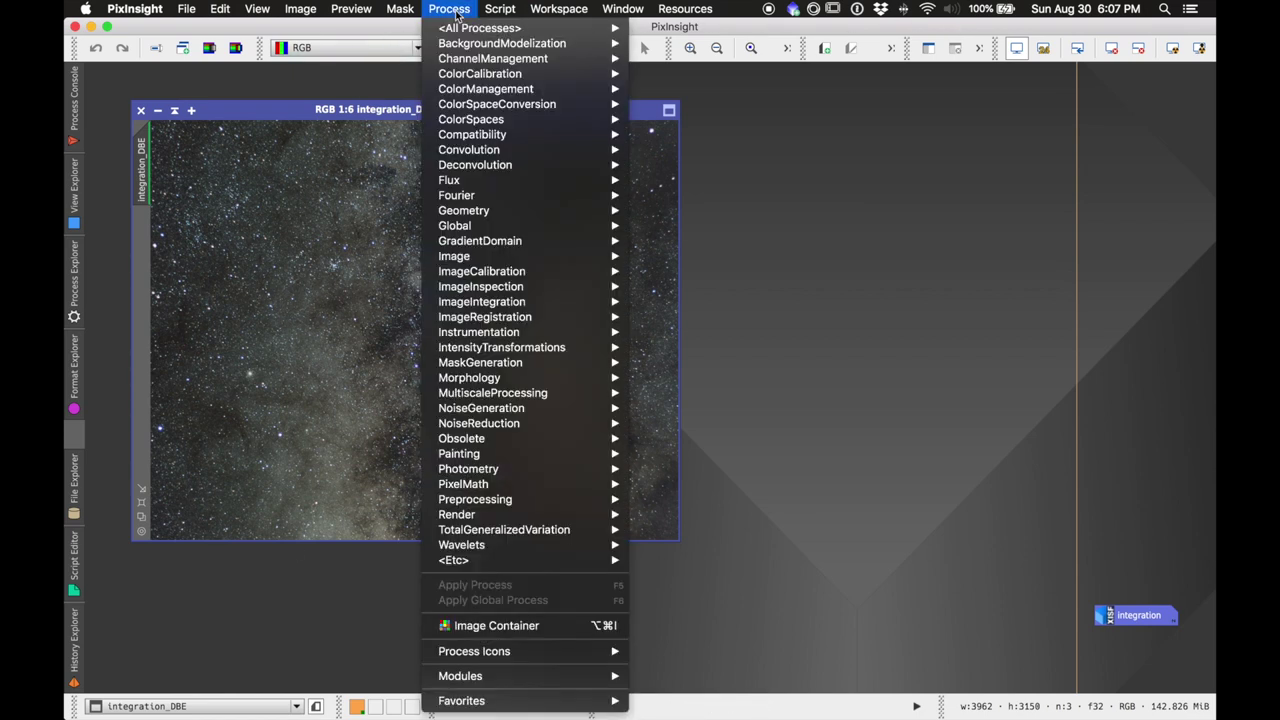
{"action": "mouse_move", "coordinate": [520, 349]}
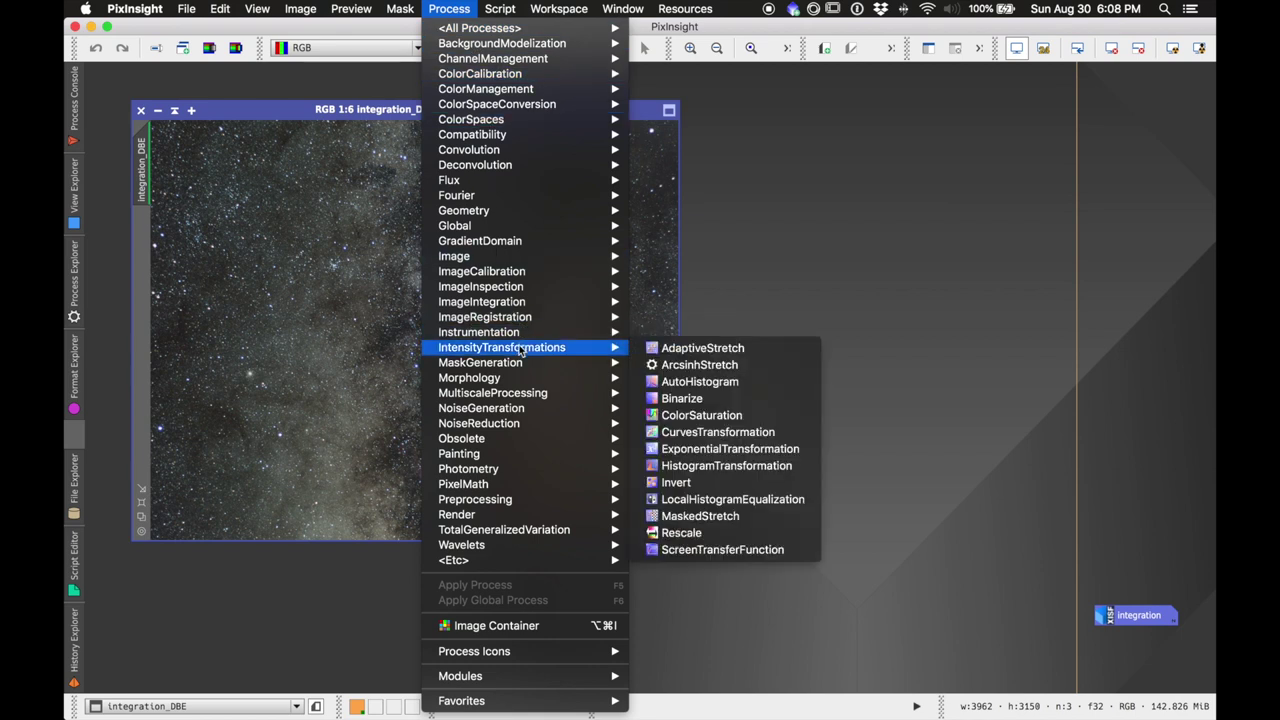
{"action": "left_click", "coordinate": [690, 432]}
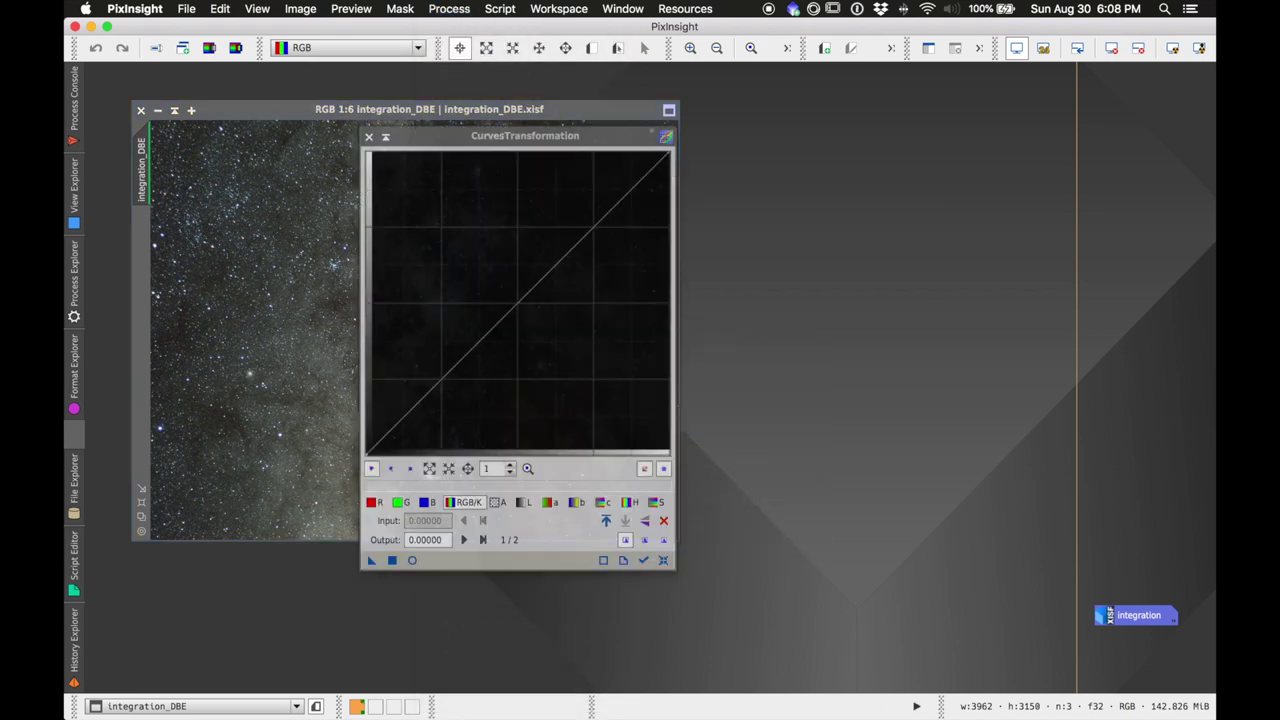
{"action": "left_click_drag", "start_coordinate": [525, 136], "coordinate": [865, 113]}
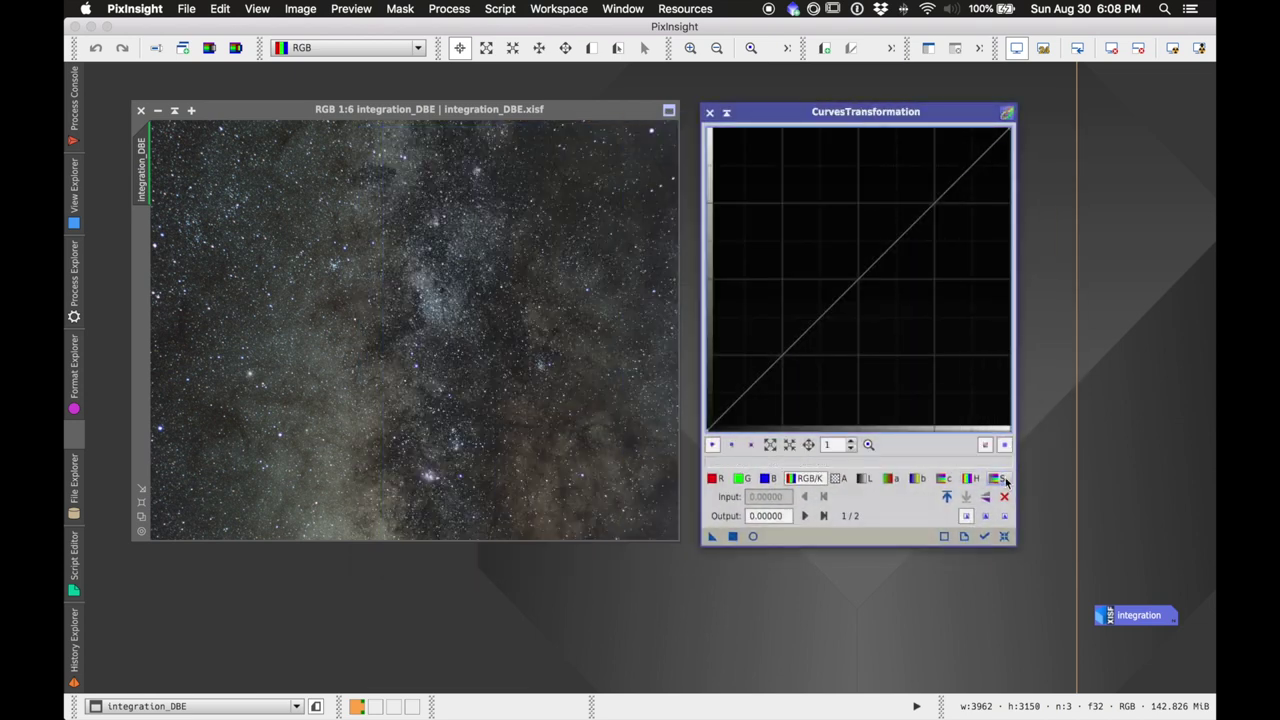
{"action": "left_click", "coordinate": [1000, 478]}
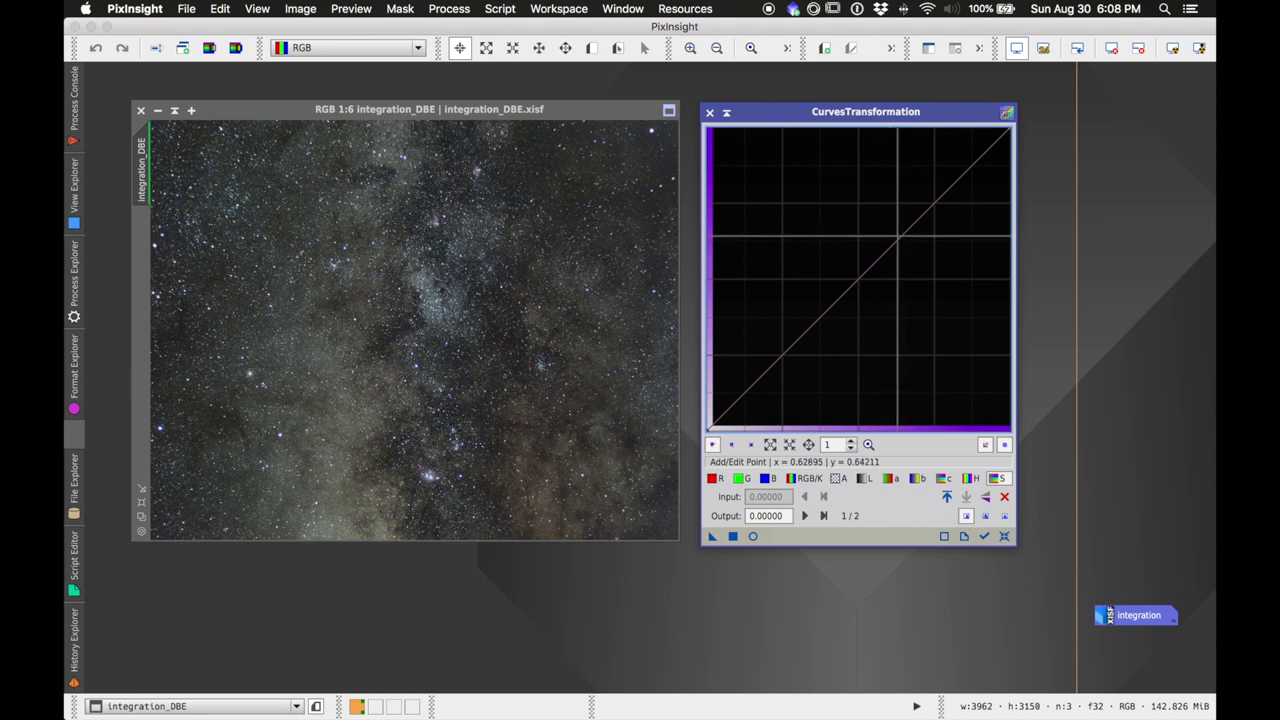
{"action": "left_click", "coordinate": [899, 236]}
{"action": "left_click_drag", "start_coordinate": [899, 236], "coordinate": [883, 184]}
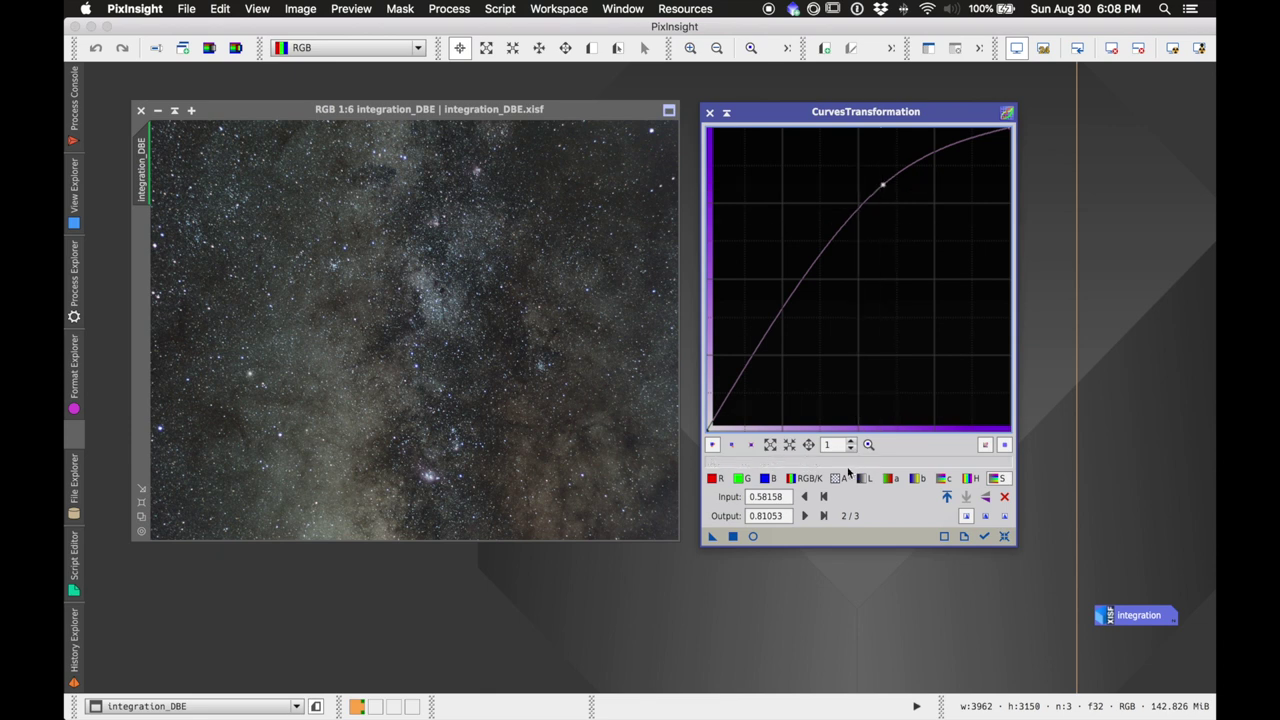
{"action": "left_click", "coordinate": [734, 538]}
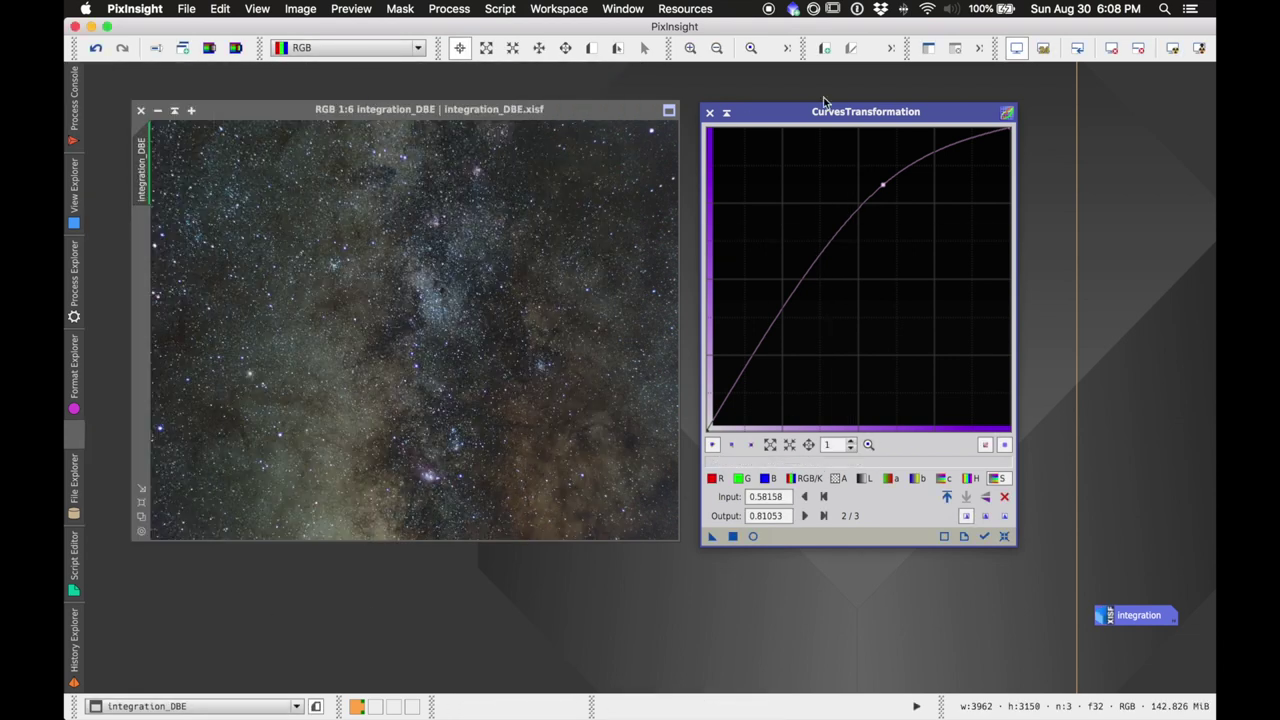
Step: Move the curves window and the image apart, and reset the screen stretch on integration_DBE
{"action": "left_click_drag", "start_coordinate": [790, 113], "coordinate": [976, 117]}
{"action": "left_click_drag", "start_coordinate": [296, 112], "coordinate": [271, 109]}
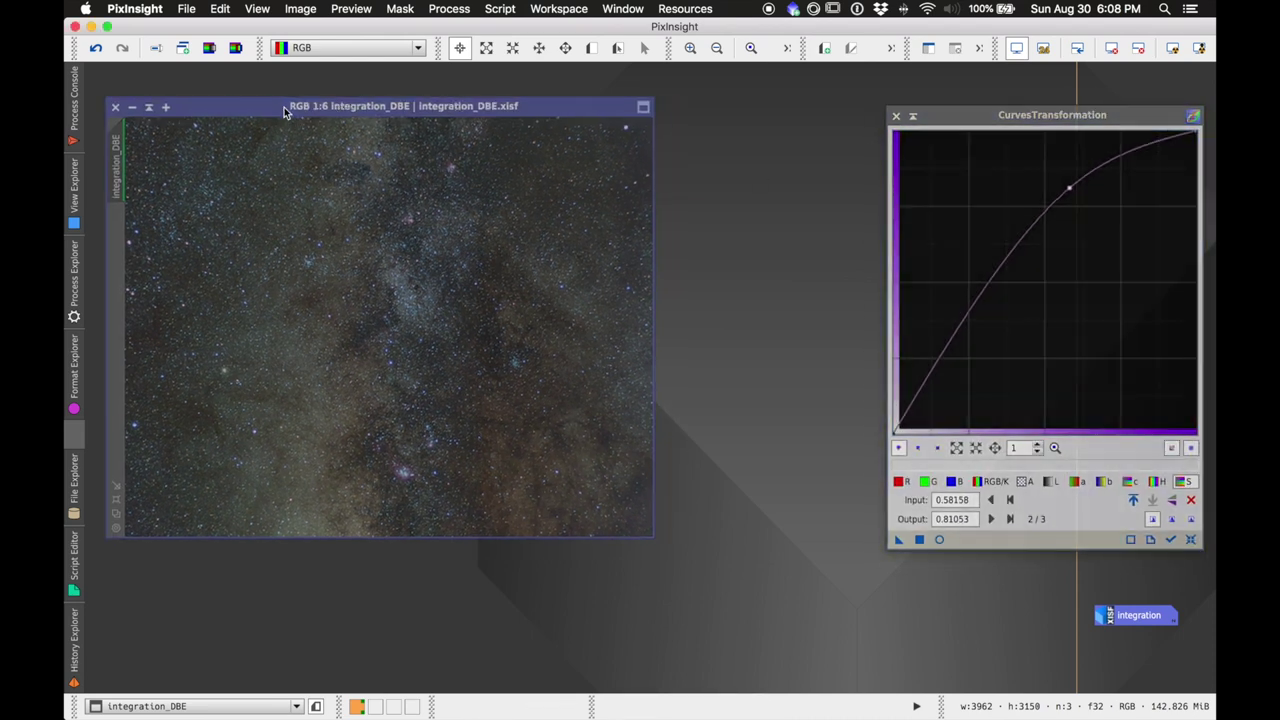
{"action": "left_click", "coordinate": [1110, 54]}
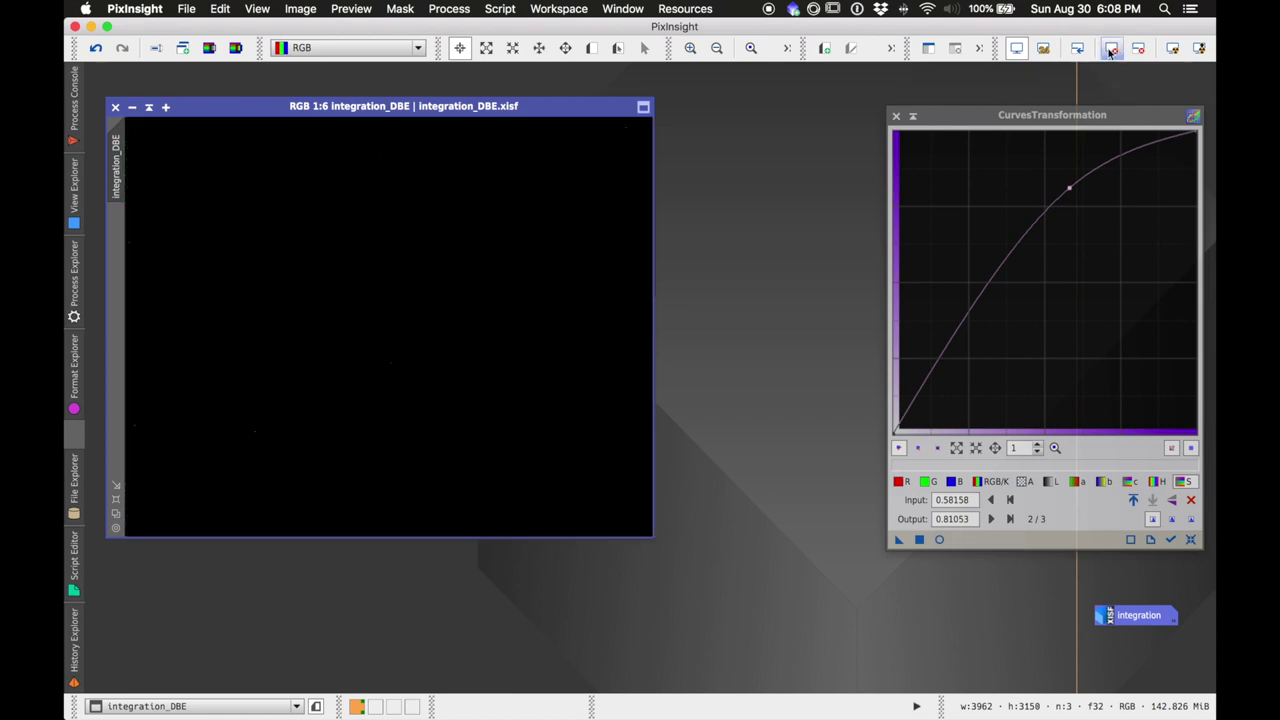
Step: Open HistogramTransformation beside the image and select integration_DBE as its view
{"action": "left_click", "coordinate": [441, 8]}
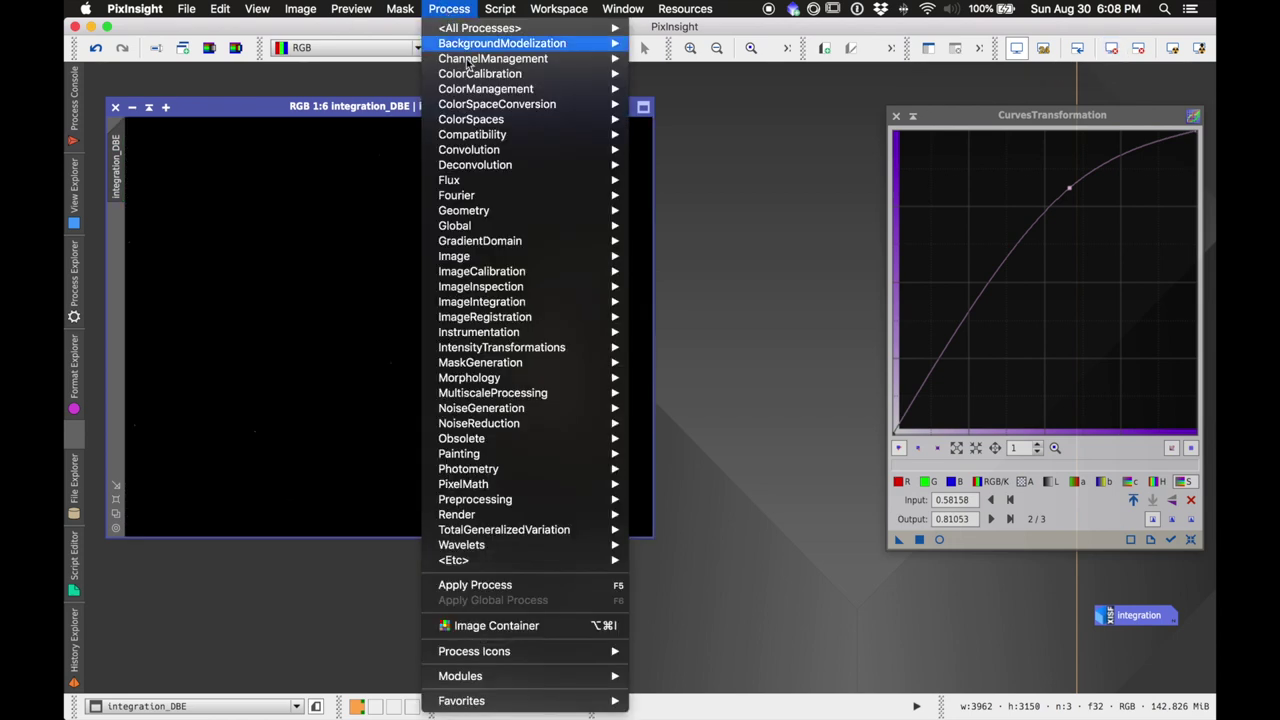
{"action": "mouse_move", "coordinate": [535, 355]}
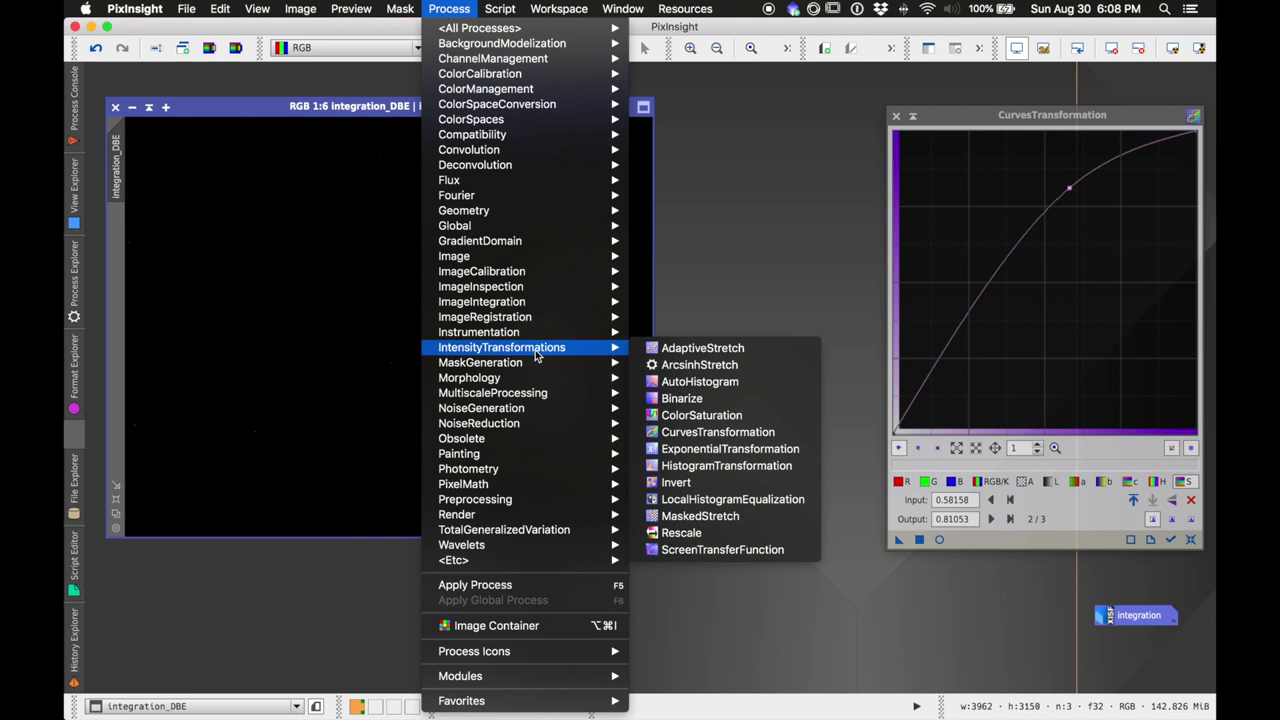
{"action": "left_click", "coordinate": [704, 466]}
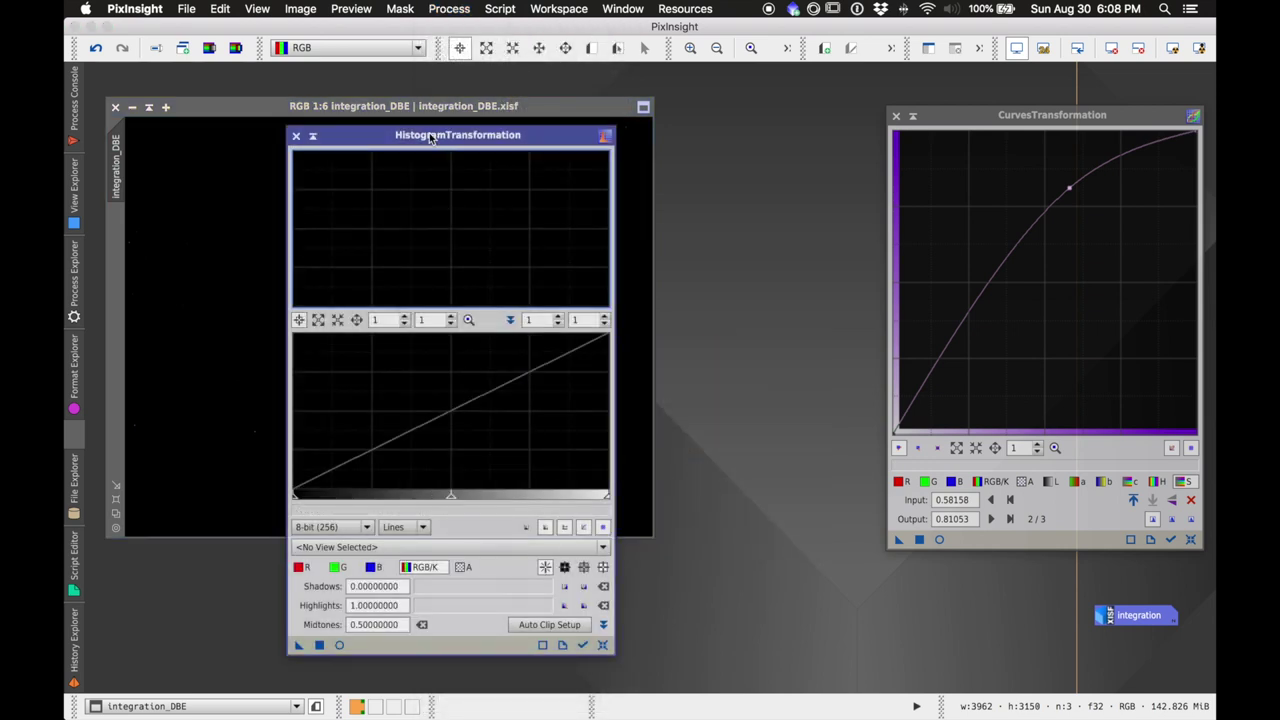
{"action": "left_click_drag", "start_coordinate": [432, 135], "coordinate": [797, 98]}
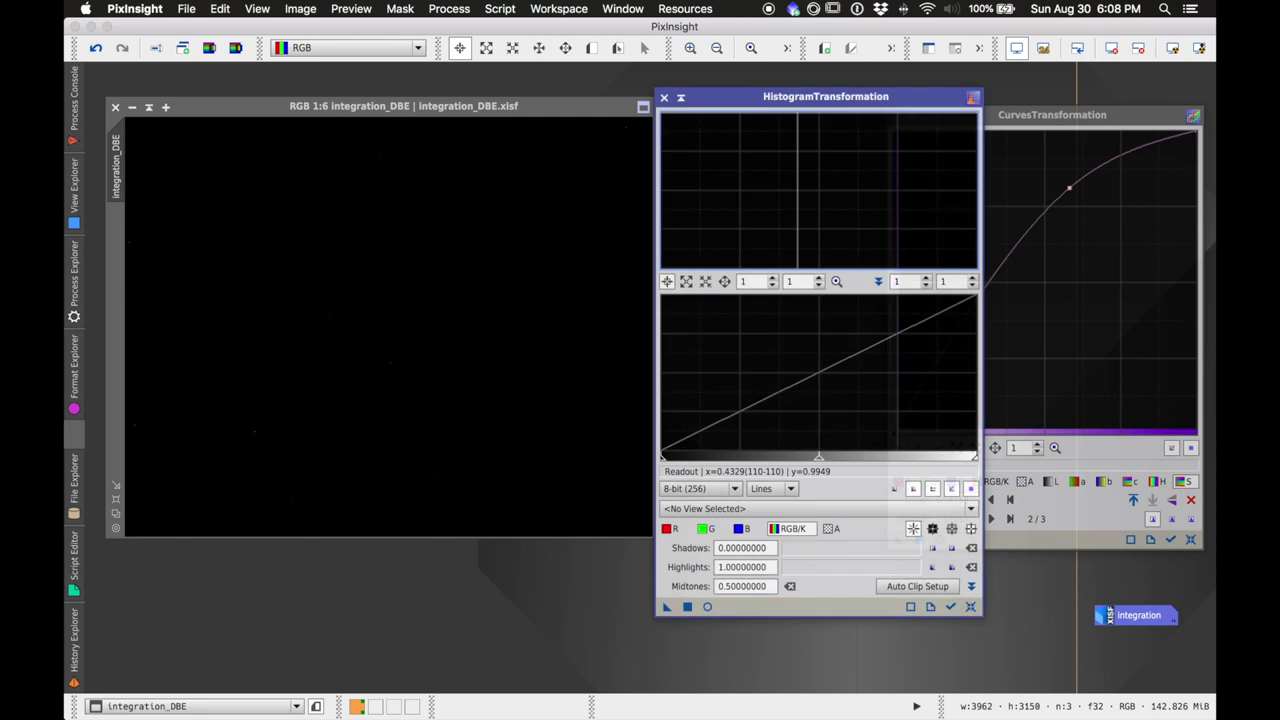
{"action": "left_click", "coordinate": [750, 509]}
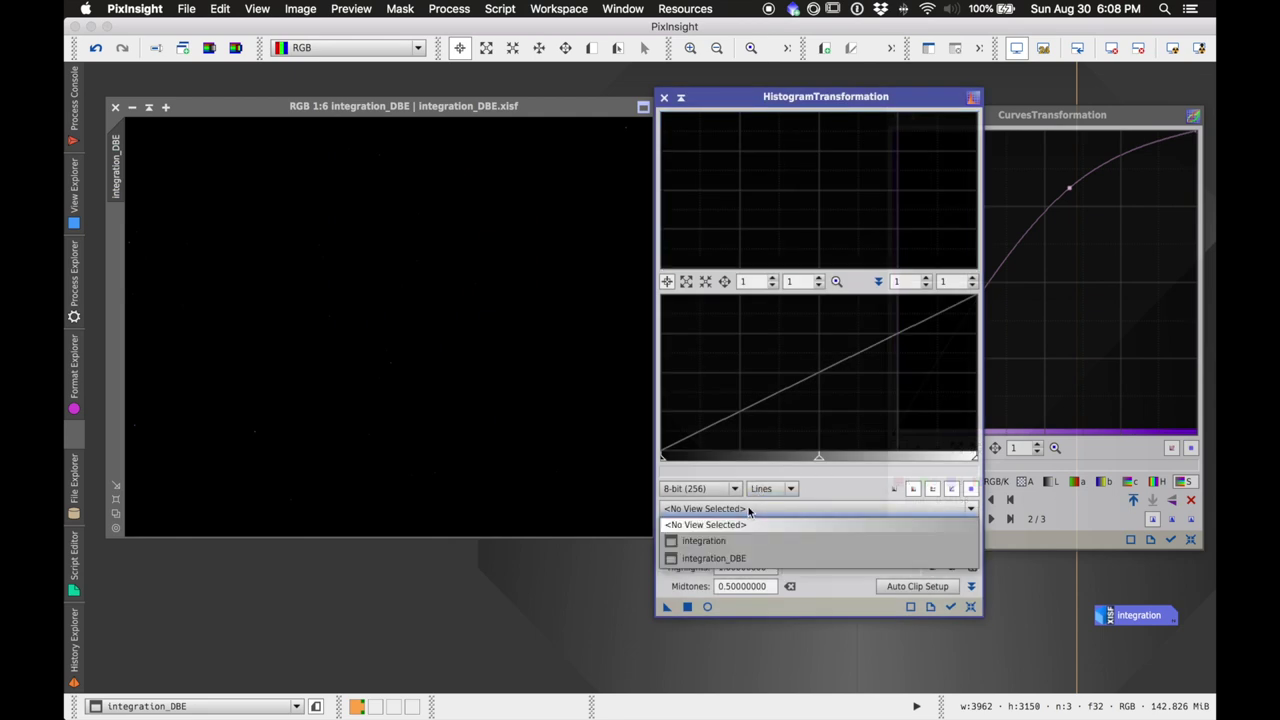
{"action": "left_click", "coordinate": [744, 562]}
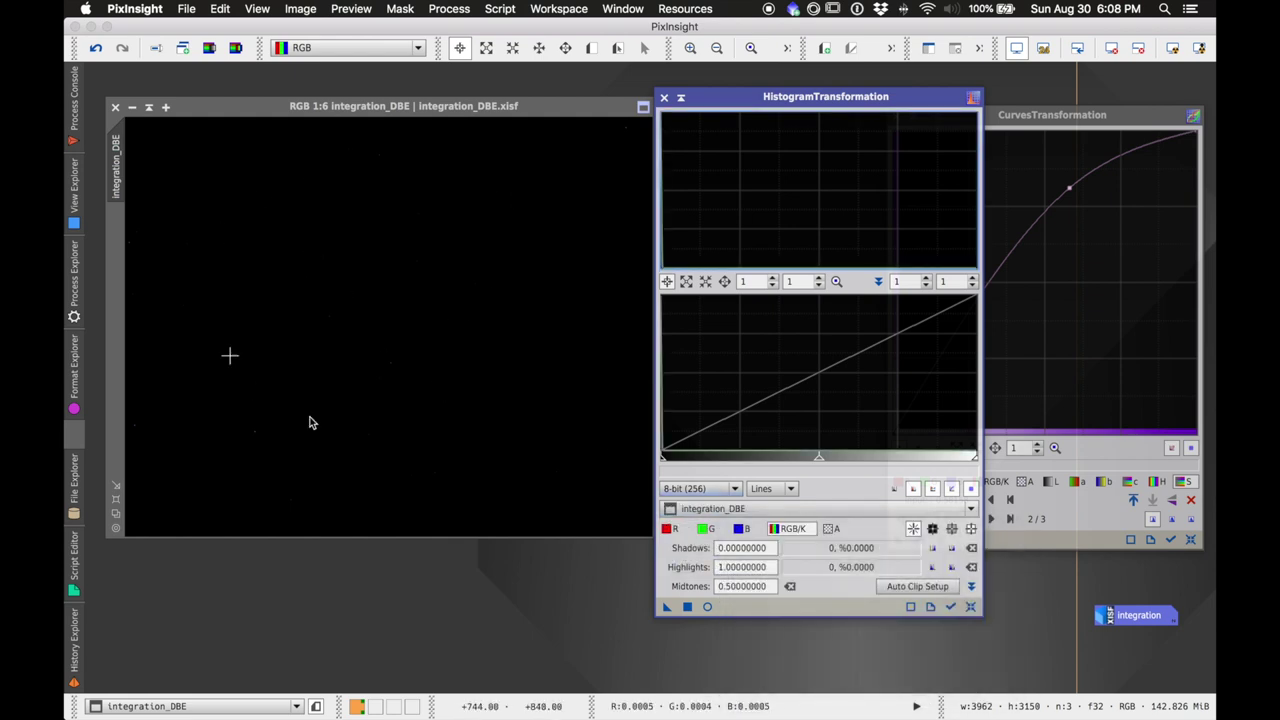
Step: Set the histogram midtones to 0.08607595 and apply the transformation to integration_DBE
{"action": "left_click", "coordinate": [572, 105]}
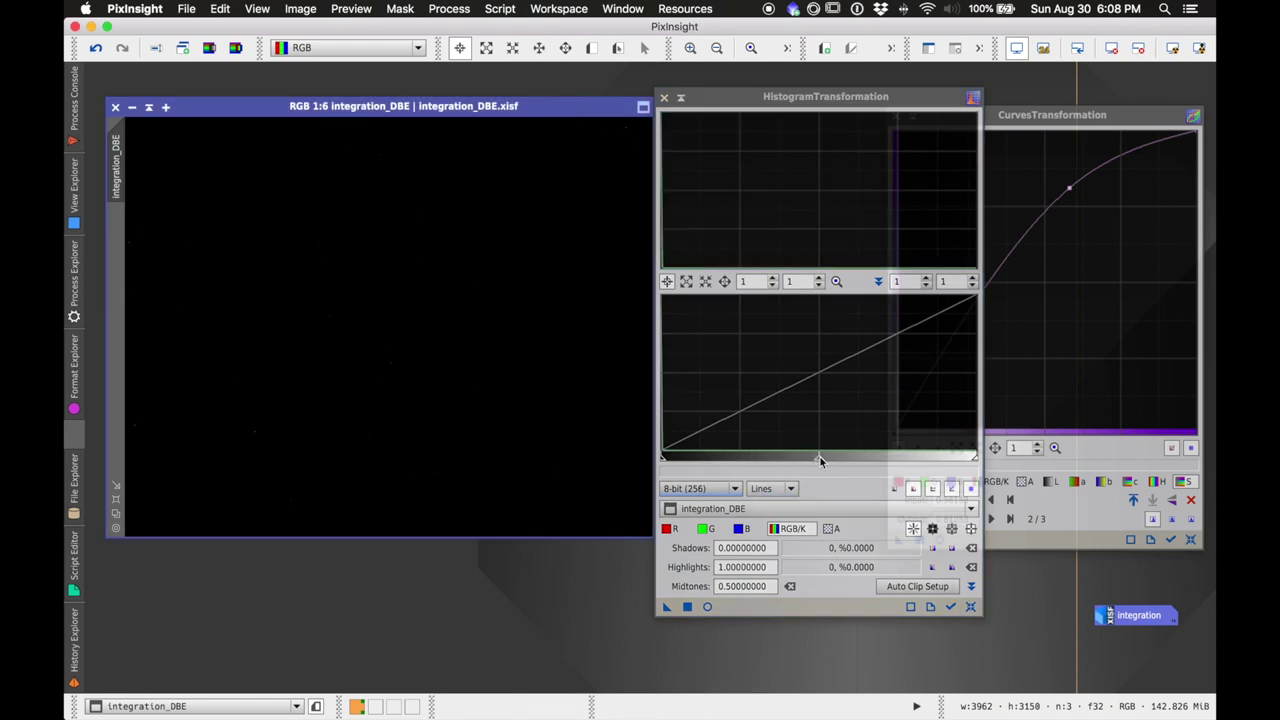
{"action": "left_click_drag", "start_coordinate": [819, 461], "coordinate": [688, 467]}
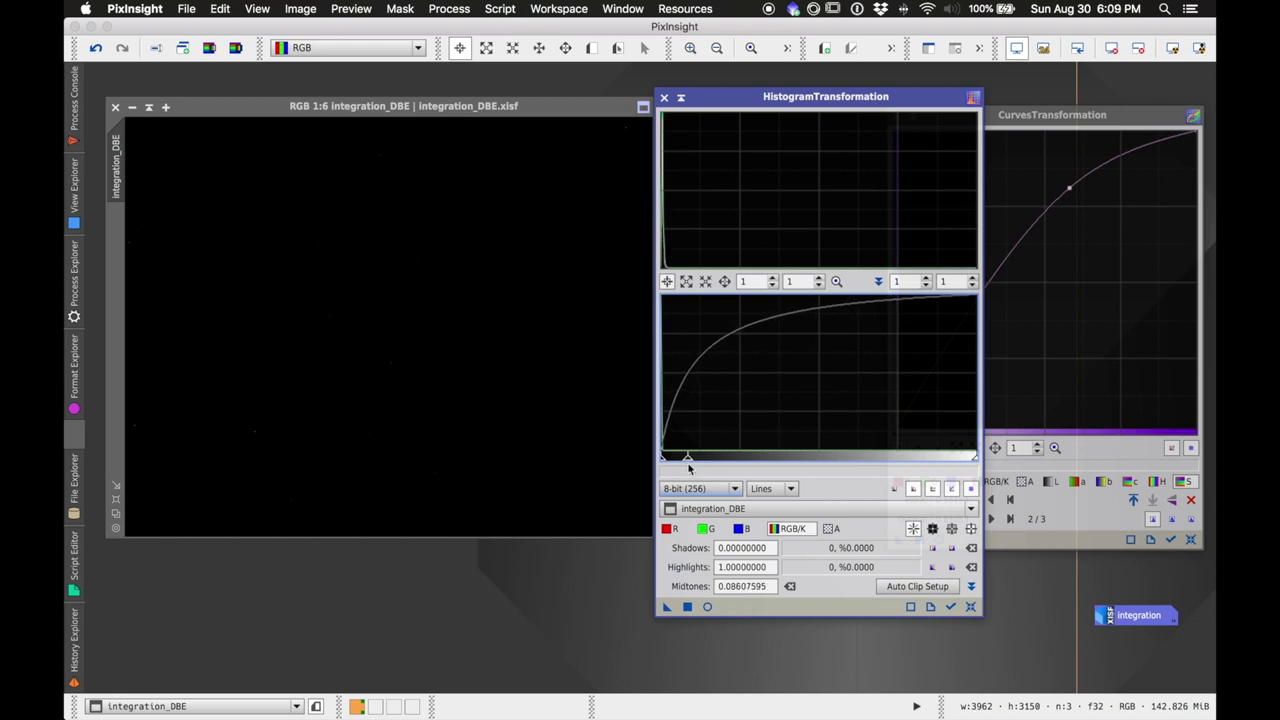
{"action": "left_click", "coordinate": [687, 608]}
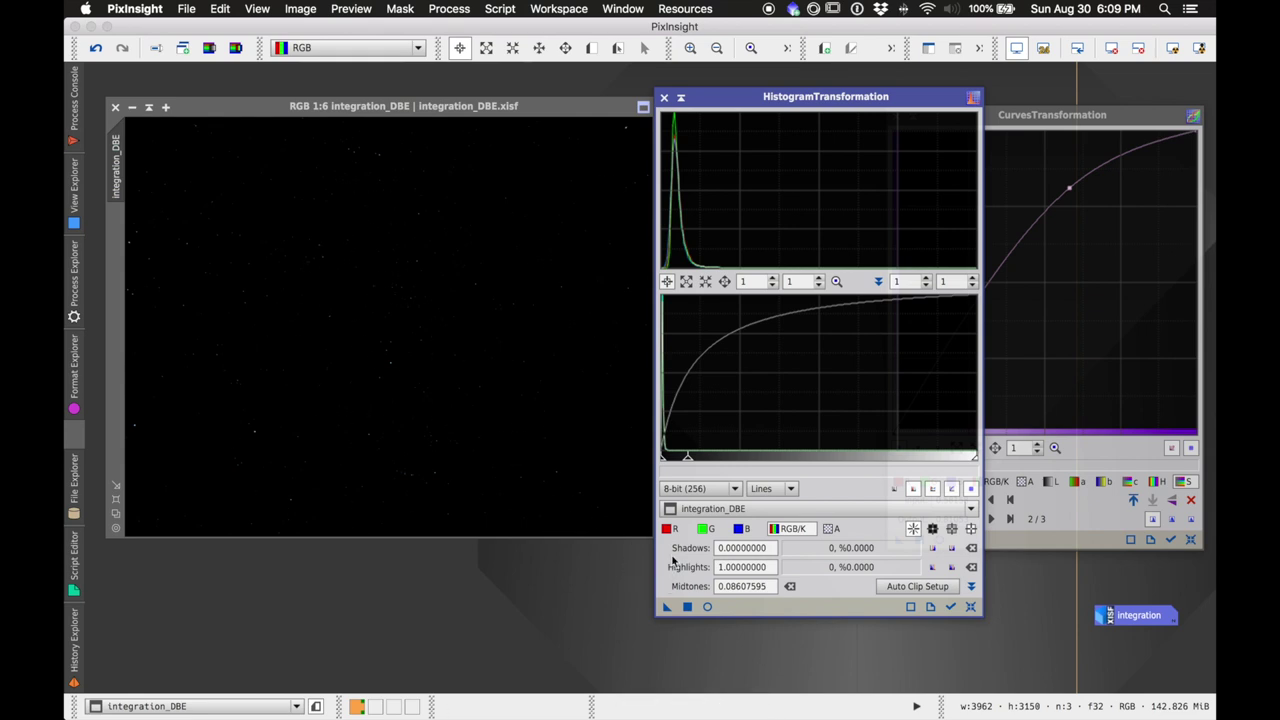
Step: Apply the current histogram stretch to integration_DBE, and repeat it with midtones of 0.28101266 and 0.37974684
{"action": "left_click", "coordinate": [687, 607]}
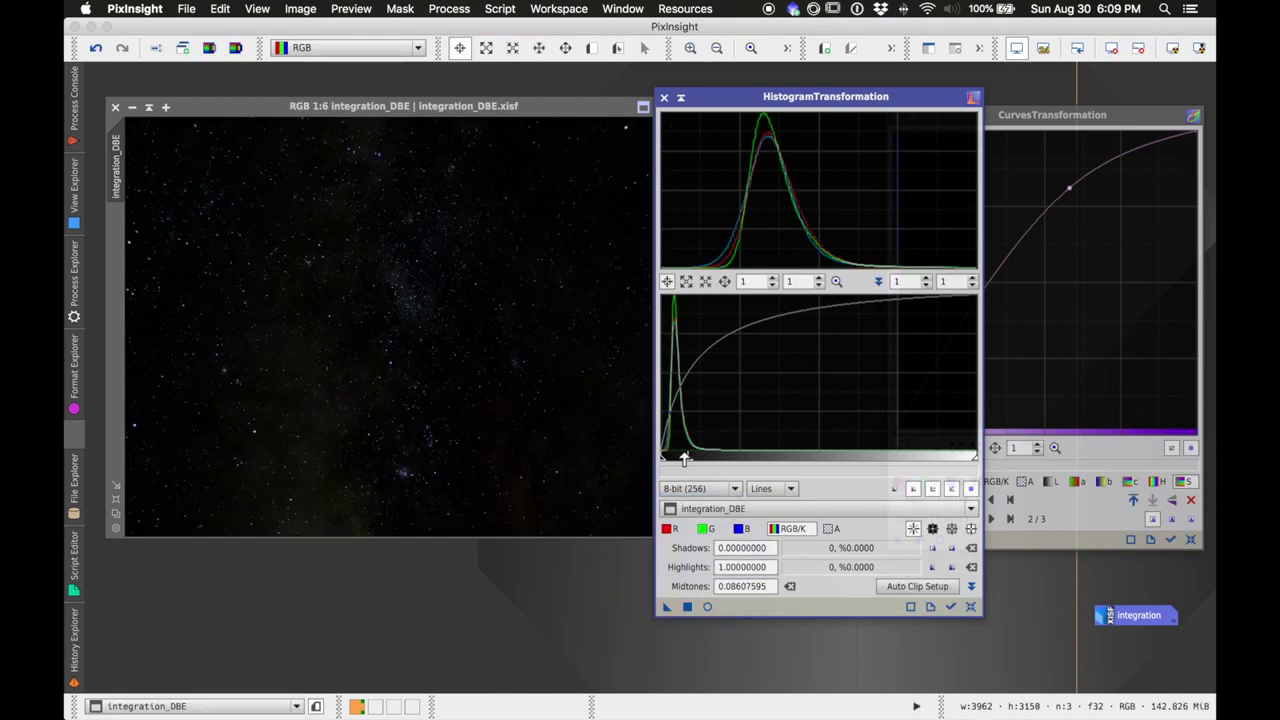
{"action": "left_click_drag", "start_coordinate": [686, 460], "coordinate": [749, 457]}
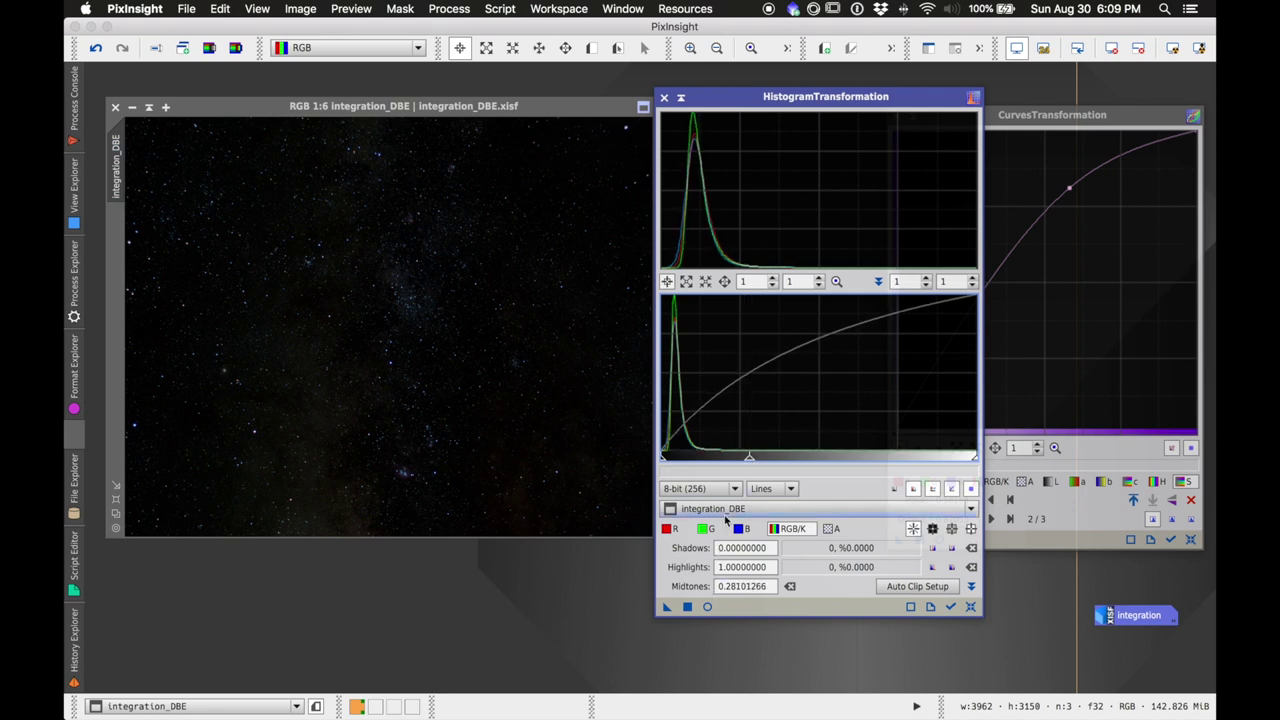
{"action": "left_click", "coordinate": [687, 607]}
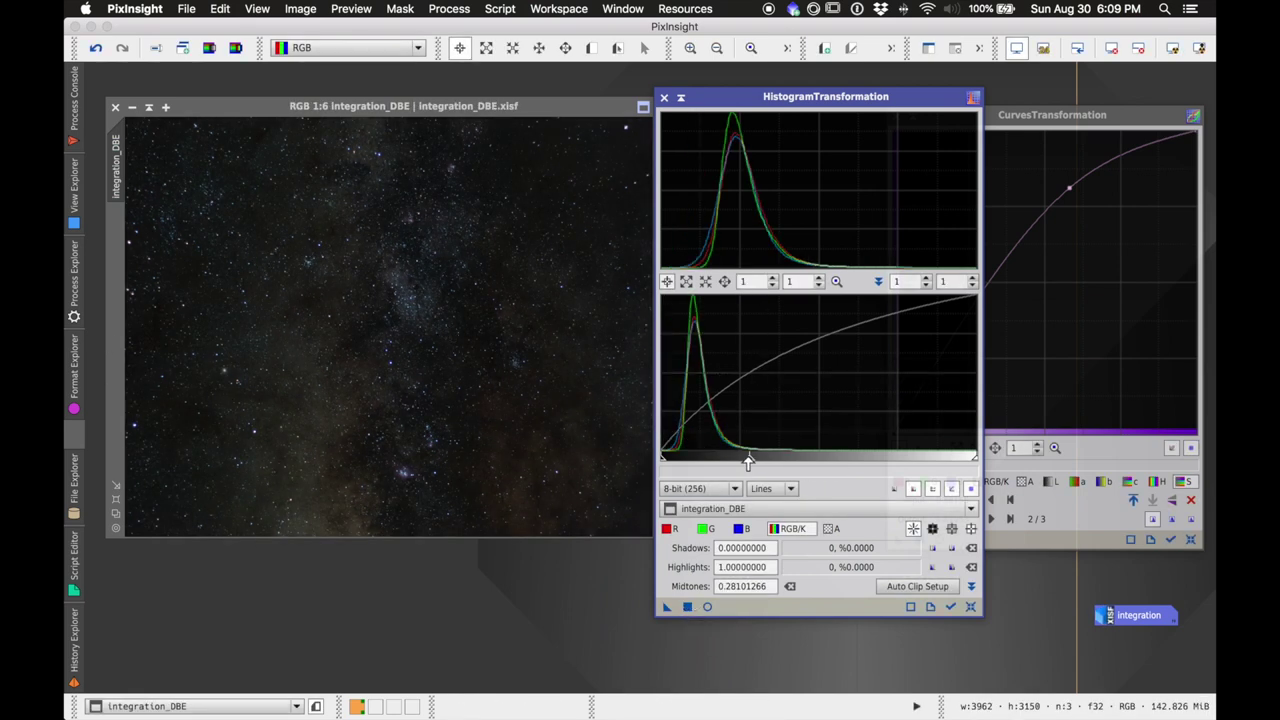
{"action": "left_click_drag", "start_coordinate": [749, 457], "coordinate": [780, 460]}
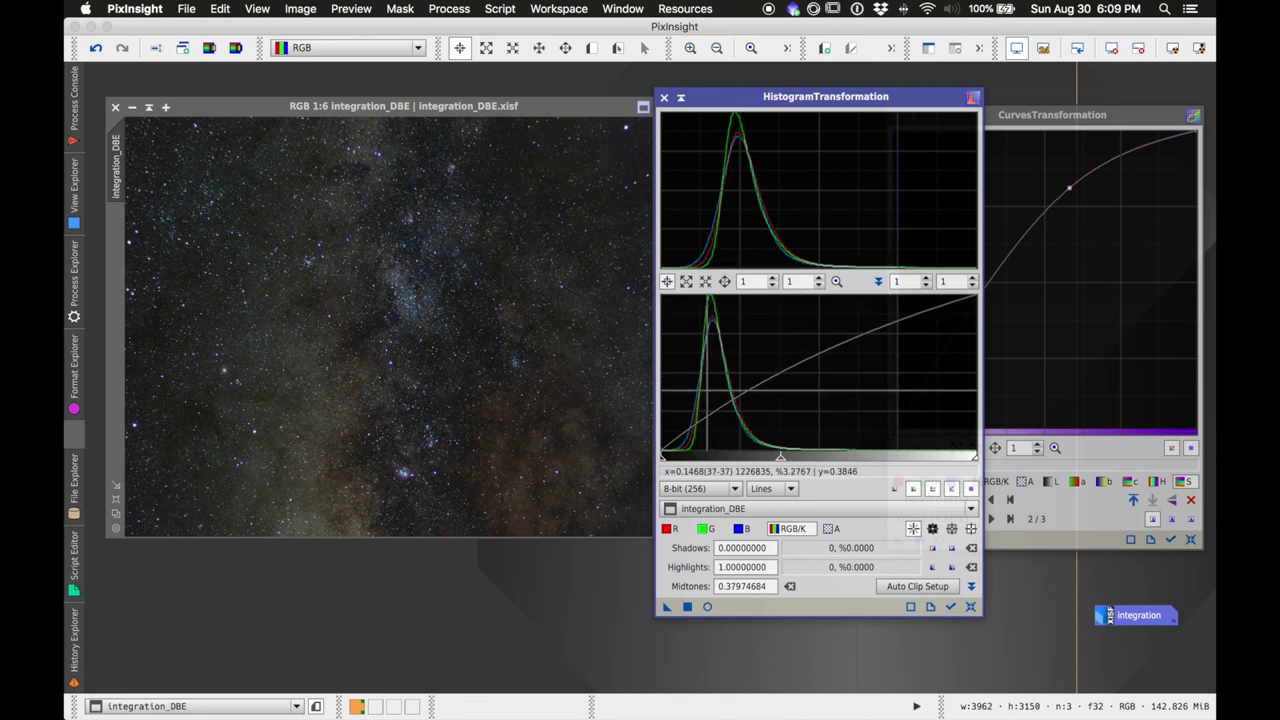
Step: Set the histogram shadows to 0.02025316 and midtones to 0.37984496, and apply the existing saturation curve to integration_DBE again
{"action": "left_click_drag", "start_coordinate": [663, 463], "coordinate": [667, 463]}
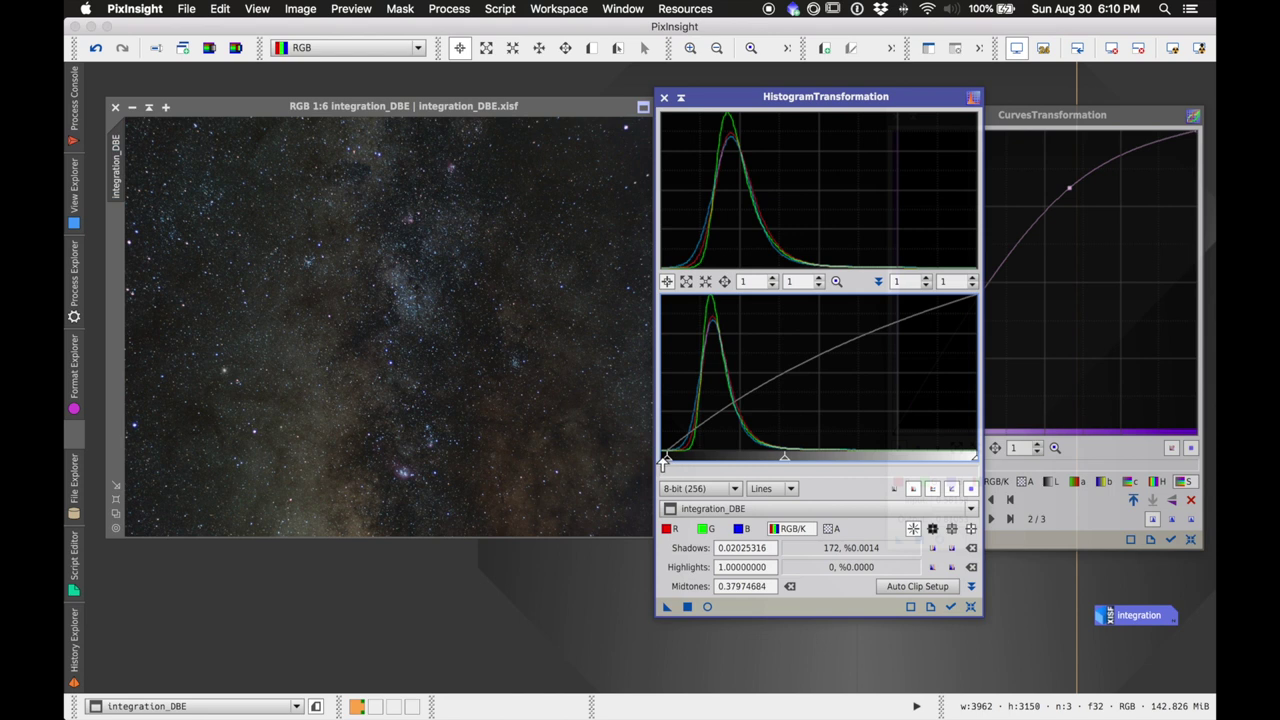
{"action": "left_click_drag", "start_coordinate": [784, 462], "coordinate": [785, 462]}
{"action": "left_click", "coordinate": [1066, 120]}
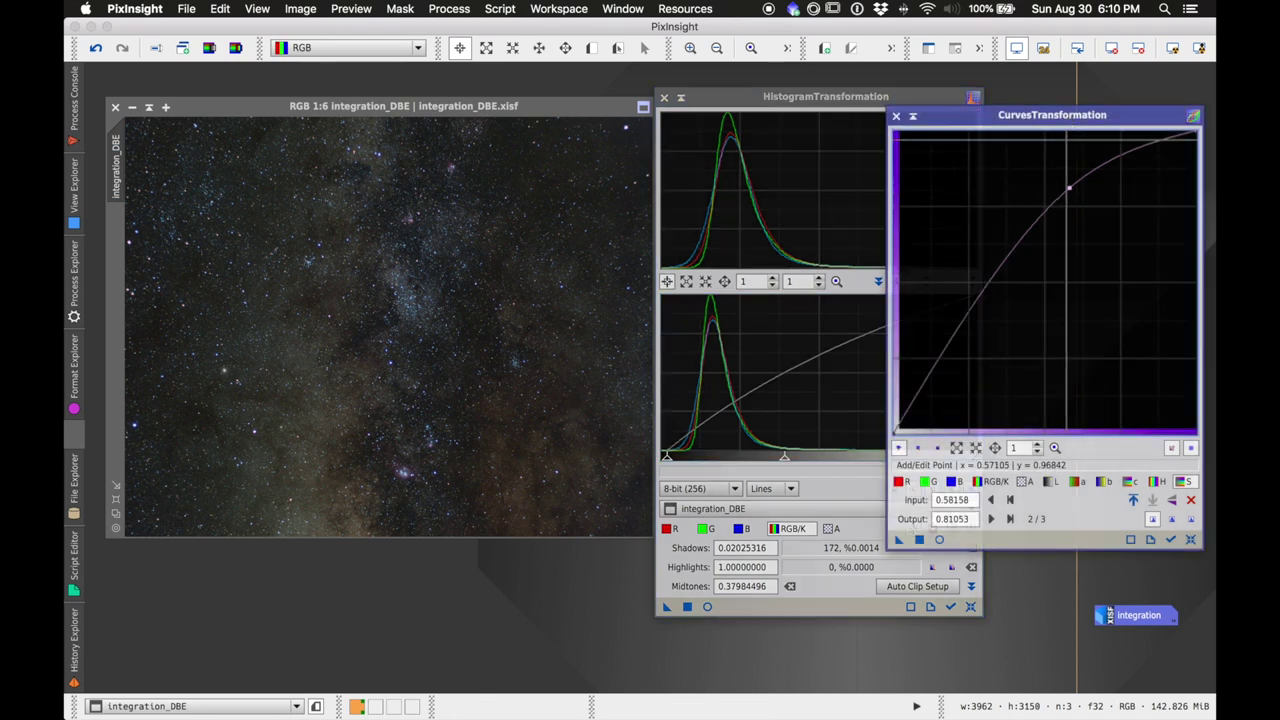
{"action": "left_click", "coordinate": [919, 540]}
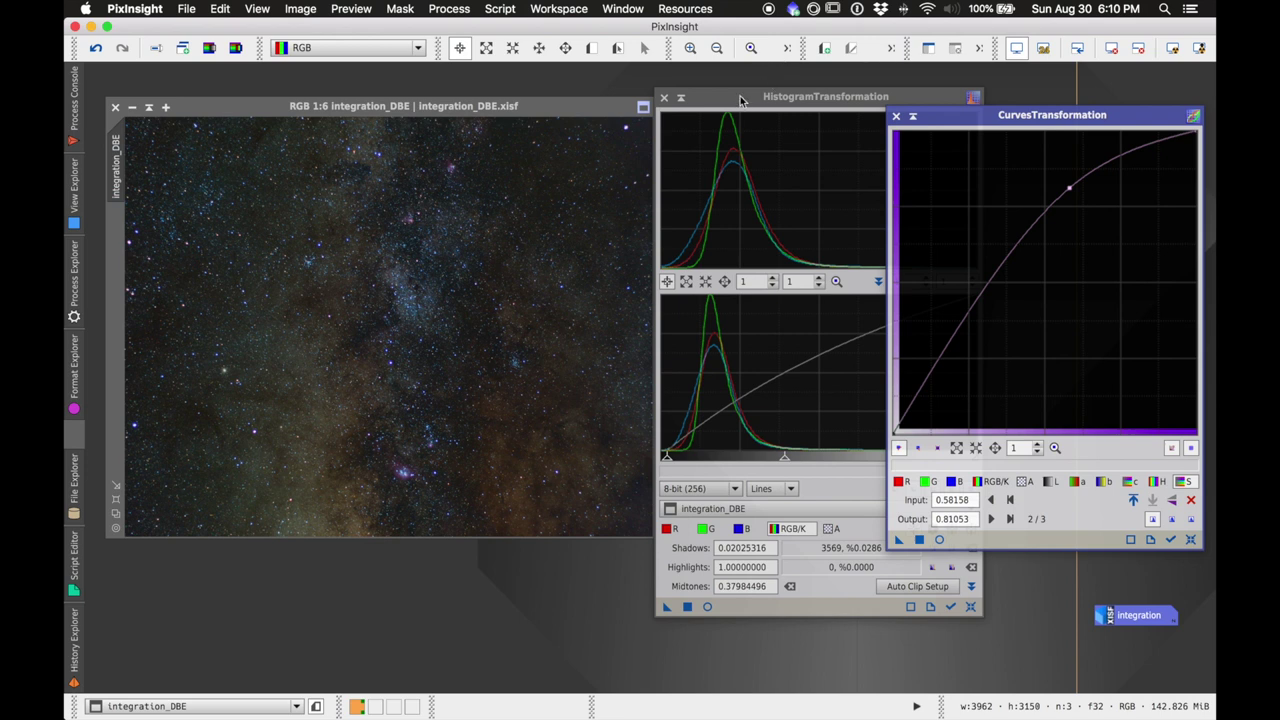
Step: Apply the shadow-clipping histogram stretch to integration_DBE and move the HistogramTransformation window clear of the image
{"action": "left_click", "coordinate": [740, 100]}
{"action": "left_click", "coordinate": [687, 607]}
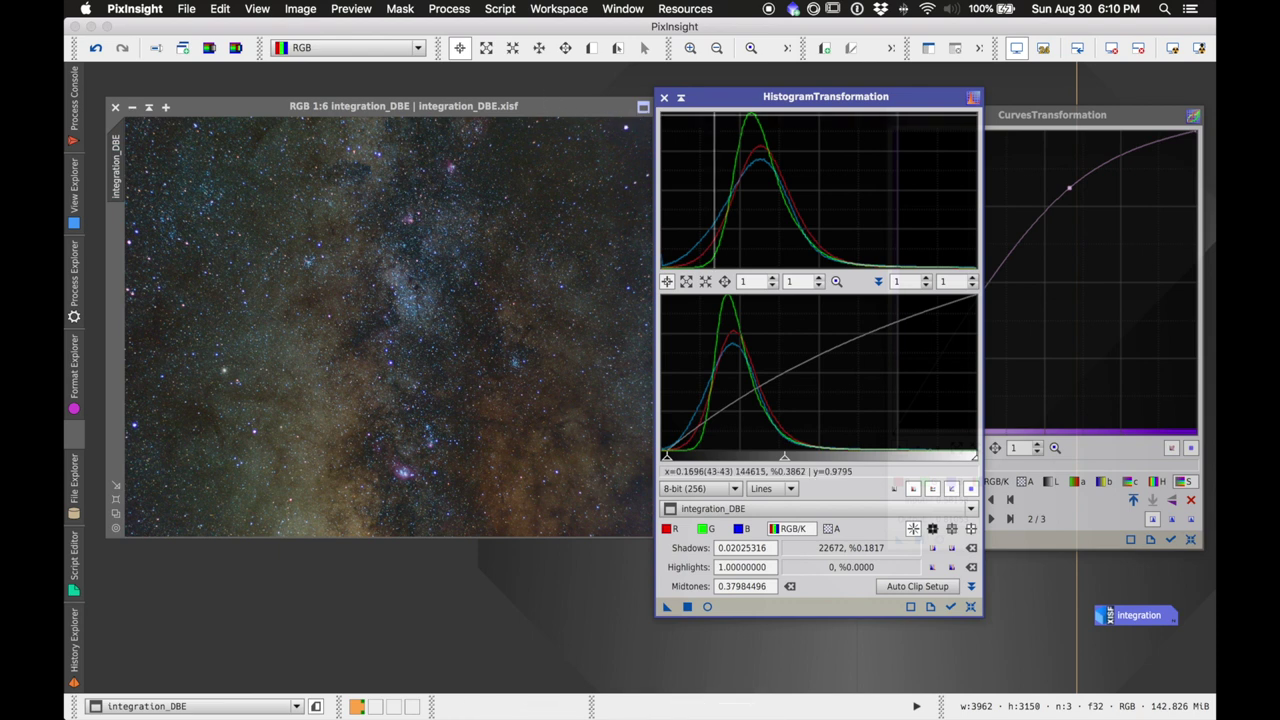
{"action": "left_click_drag", "start_coordinate": [712, 96], "coordinate": [858, 103]}
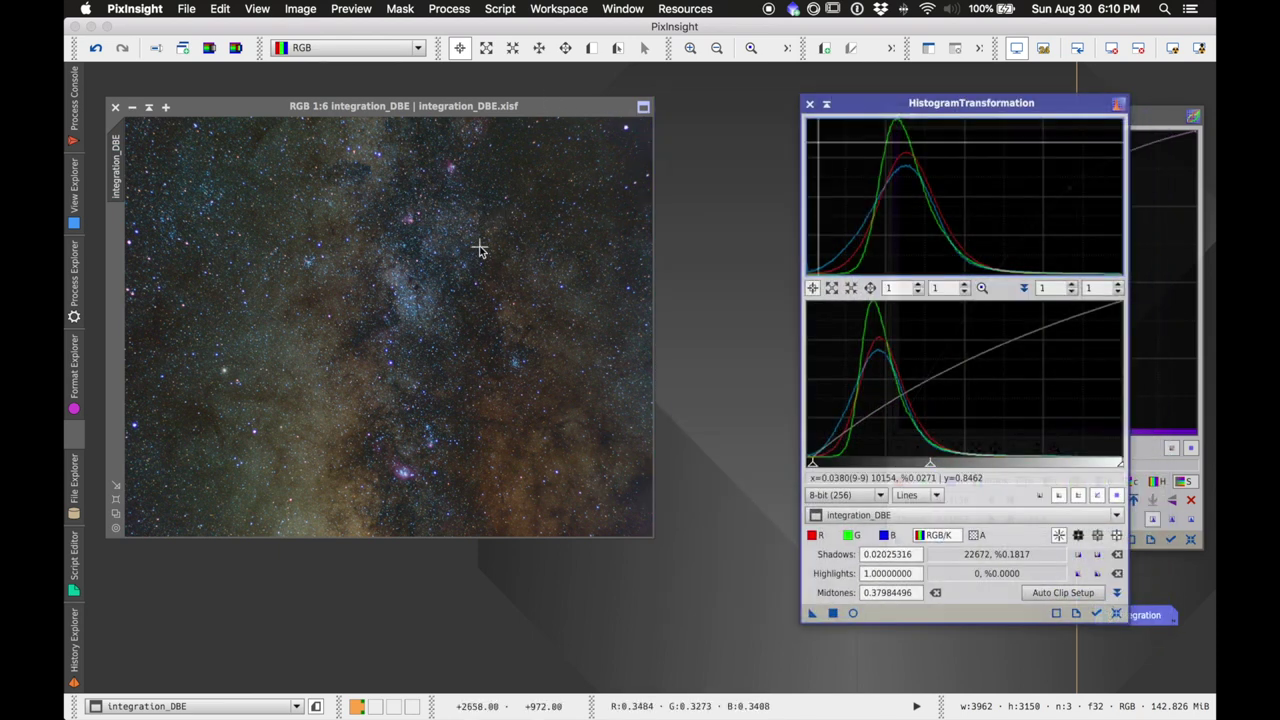
Step: Inspect the stretched star field and the Lagoon Nebula area at 1:2 magnification, and return to the full 1:6 view
{"action": "key", "text": "super+plus"}
{"action": "key", "text": "super+plus"}
{"action": "key", "text": "super+plus"}
{"action": "key", "text": "super+plus"}
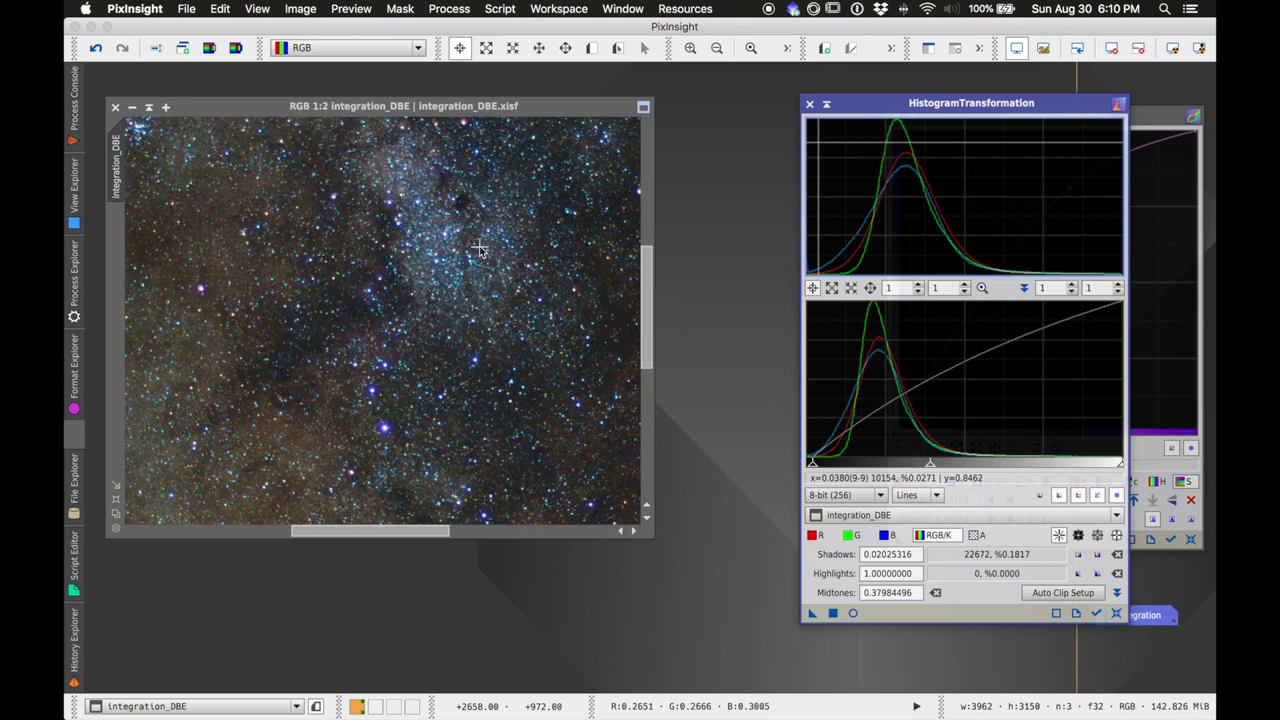
{"action": "left_click_drag", "start_coordinate": [647, 317], "coordinate": [646, 391]}
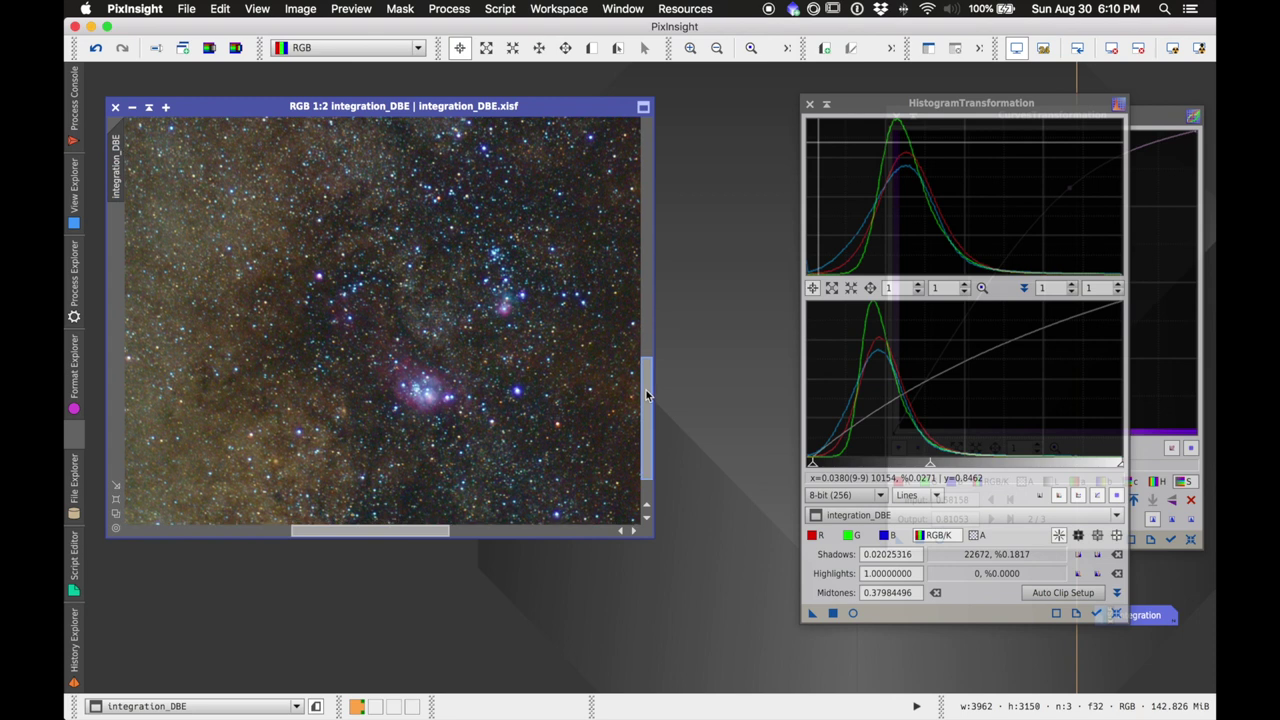
{"action": "scroll", "coordinate": [645, 396], "scroll_direction": "down", "scroll_amount": 4}
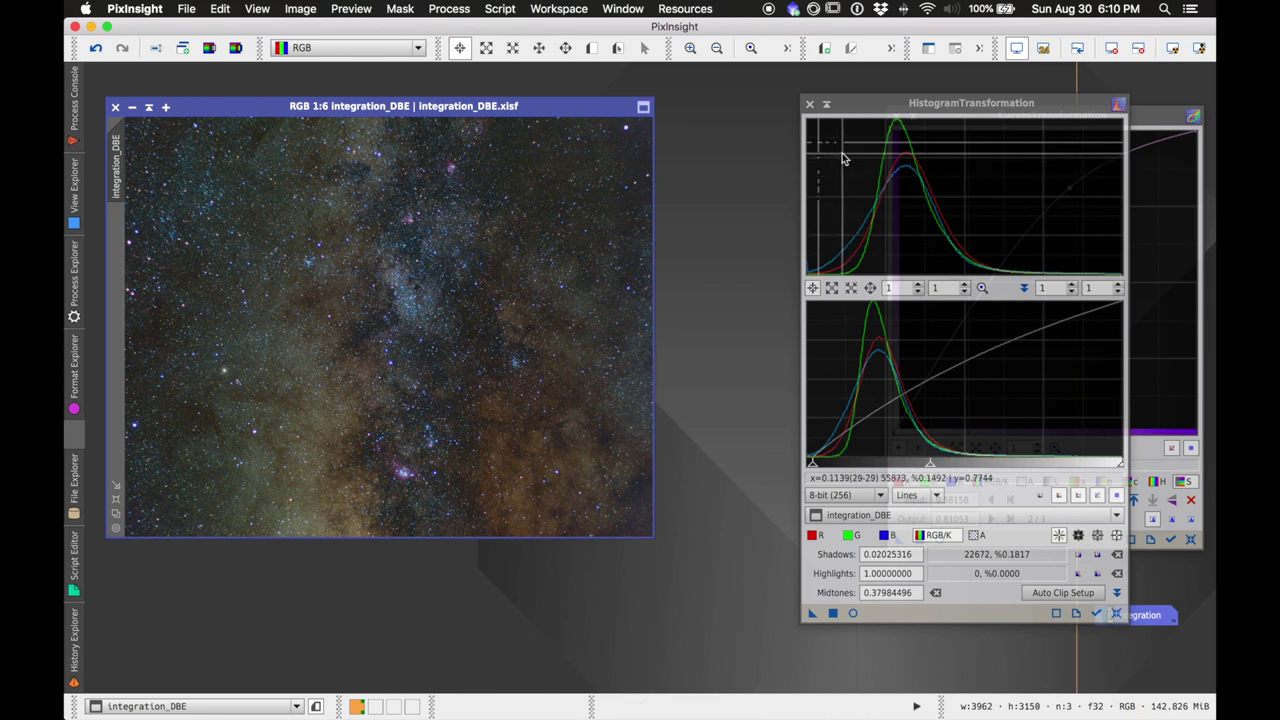
Step: Close HistogramTransformation and CurvesTransformation, and reposition the integration_DBE image in the workspace
{"action": "left_click_drag", "start_coordinate": [900, 92], "coordinate": [718, 92]}
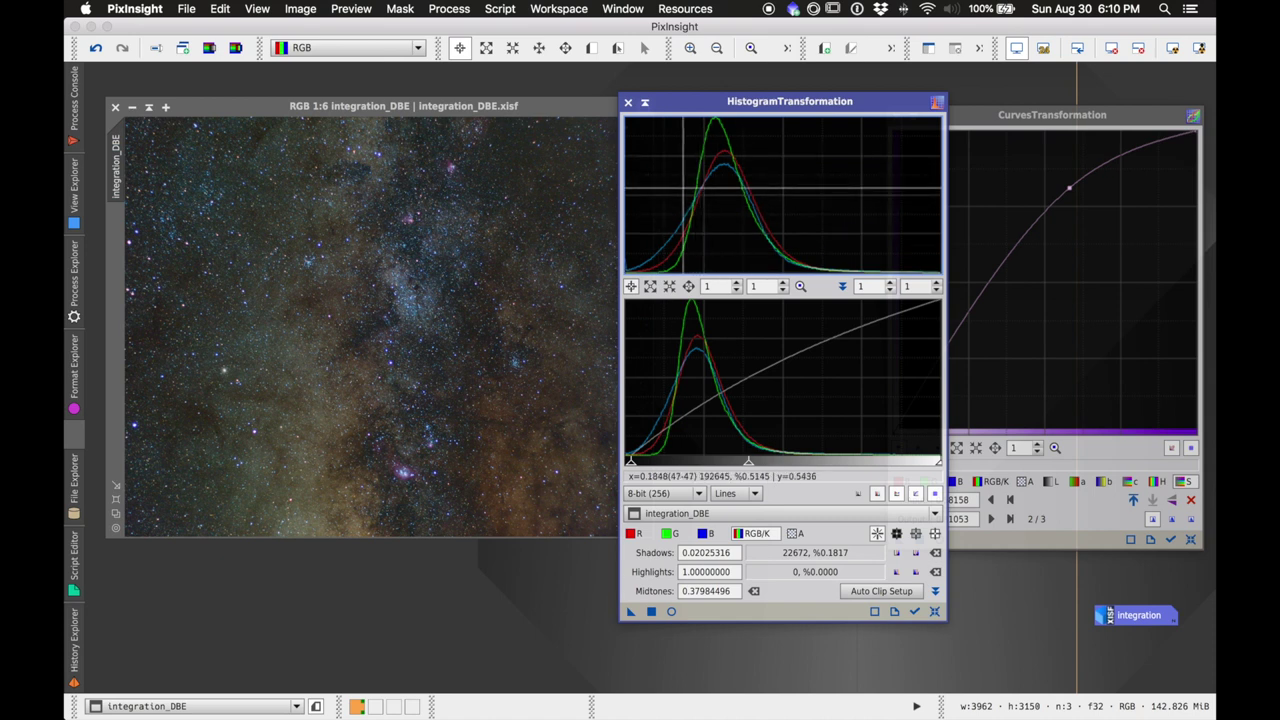
{"action": "left_click", "coordinate": [629, 102]}
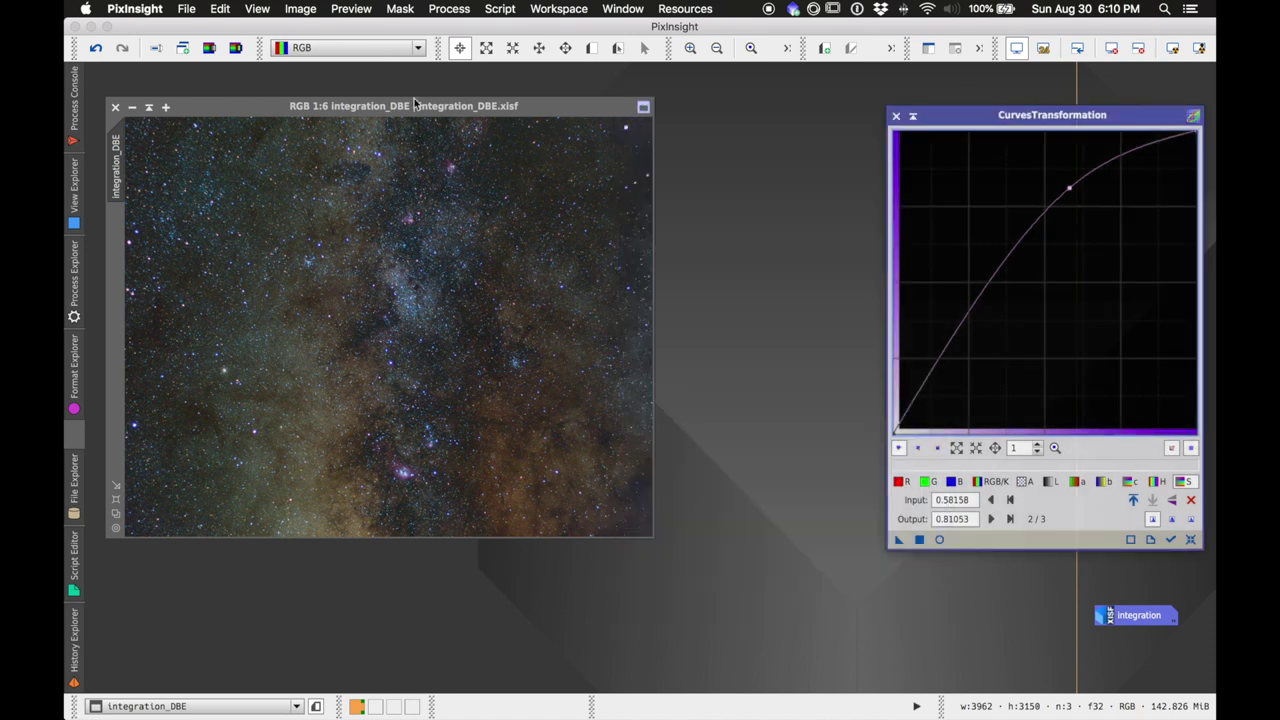
{"action": "left_click", "coordinate": [897, 116]}
{"action": "left_click_drag", "start_coordinate": [599, 113], "coordinate": [639, 136]}
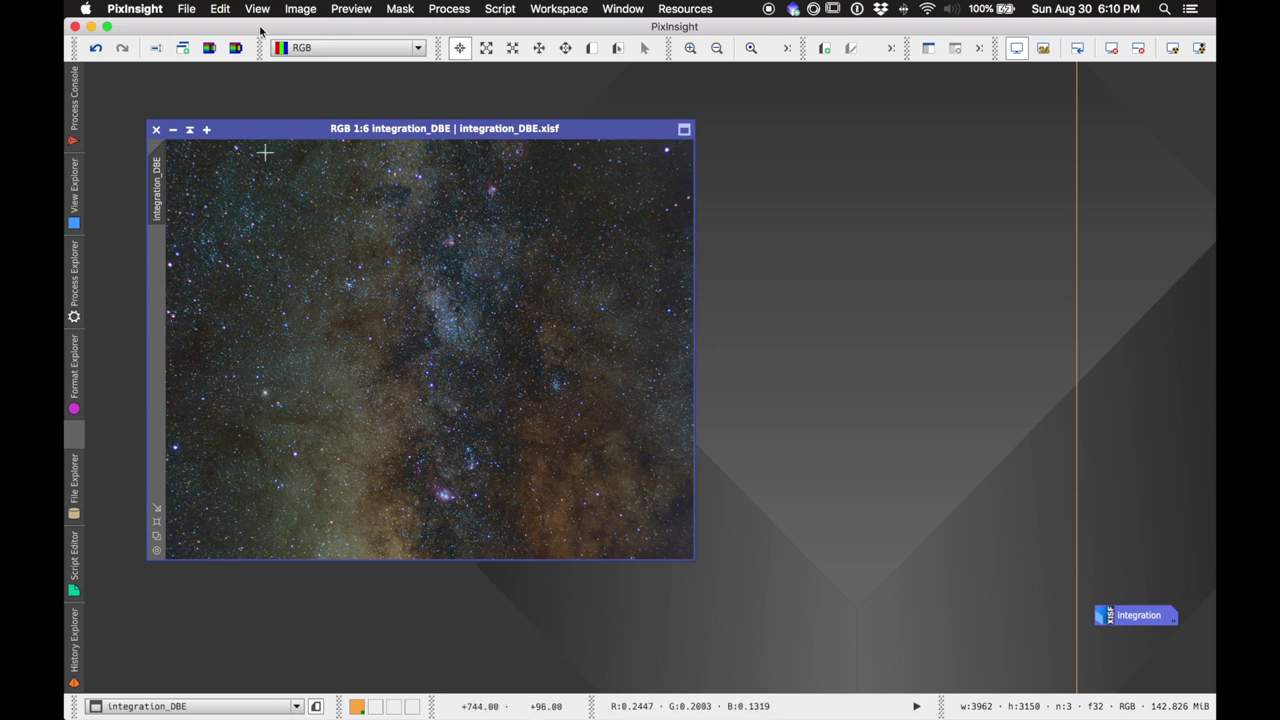
Step: Remove green from integration_DBE with SCNR, using Average Neutral protection, an amount of 0.30 and preserved lightness
{"action": "left_click", "coordinate": [455, 9]}
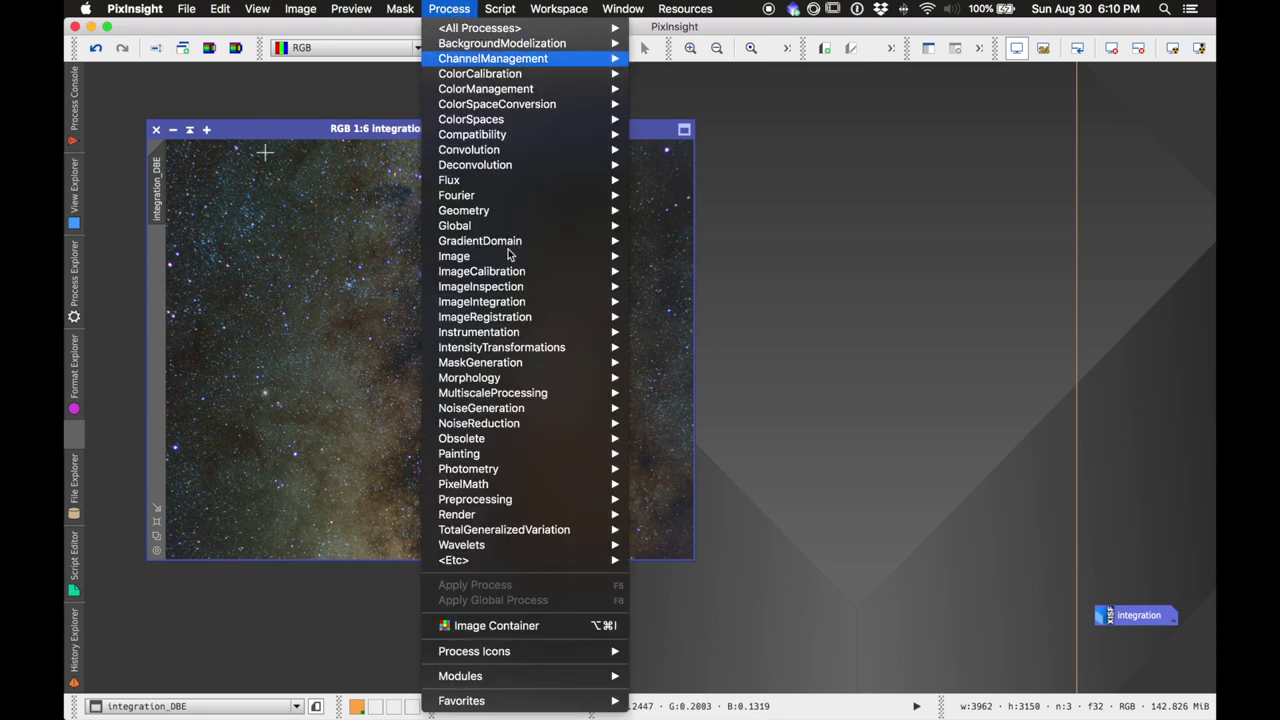
{"action": "mouse_move", "coordinate": [530, 423]}
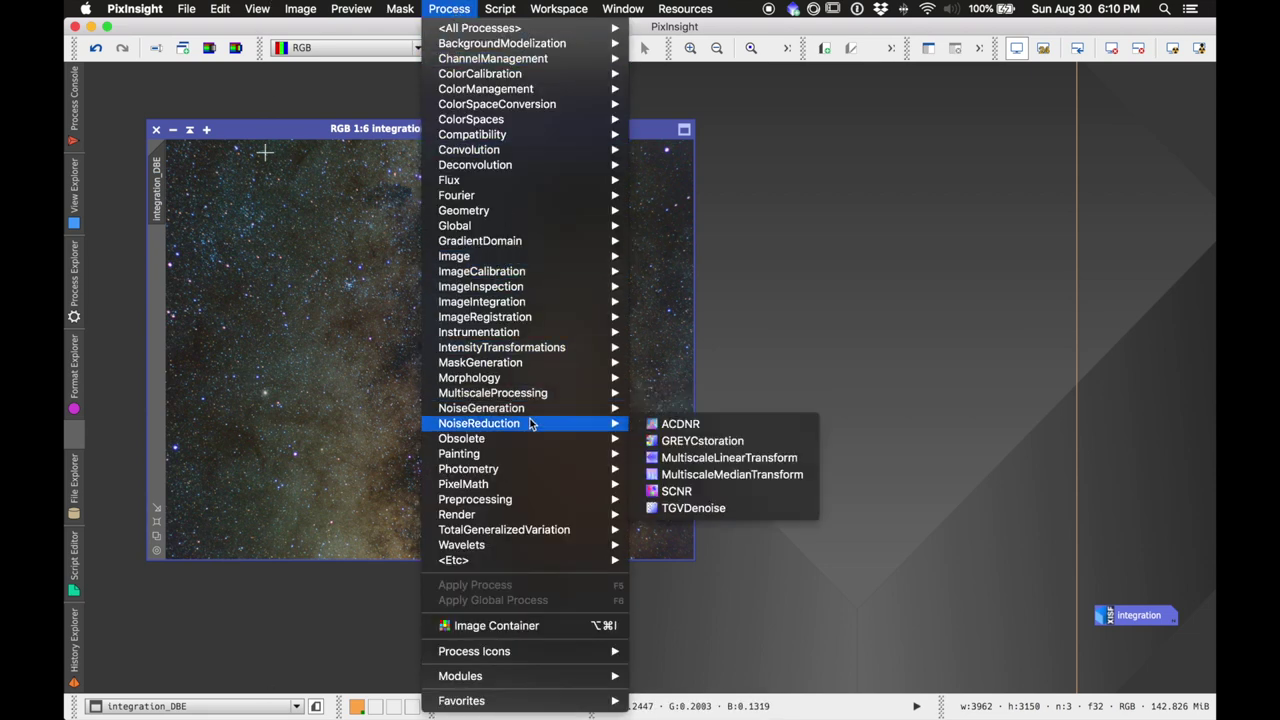
{"action": "left_click", "coordinate": [676, 491]}
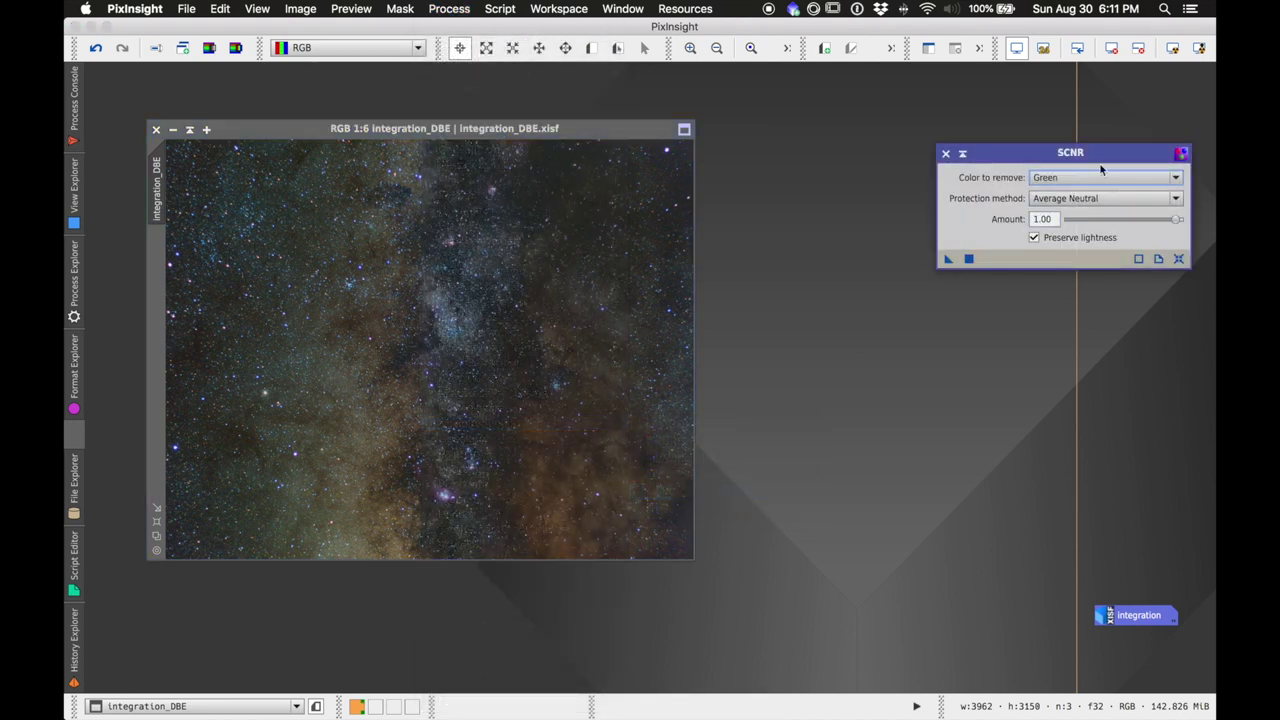
{"action": "left_click_drag", "start_coordinate": [1098, 157], "coordinate": [848, 231]}
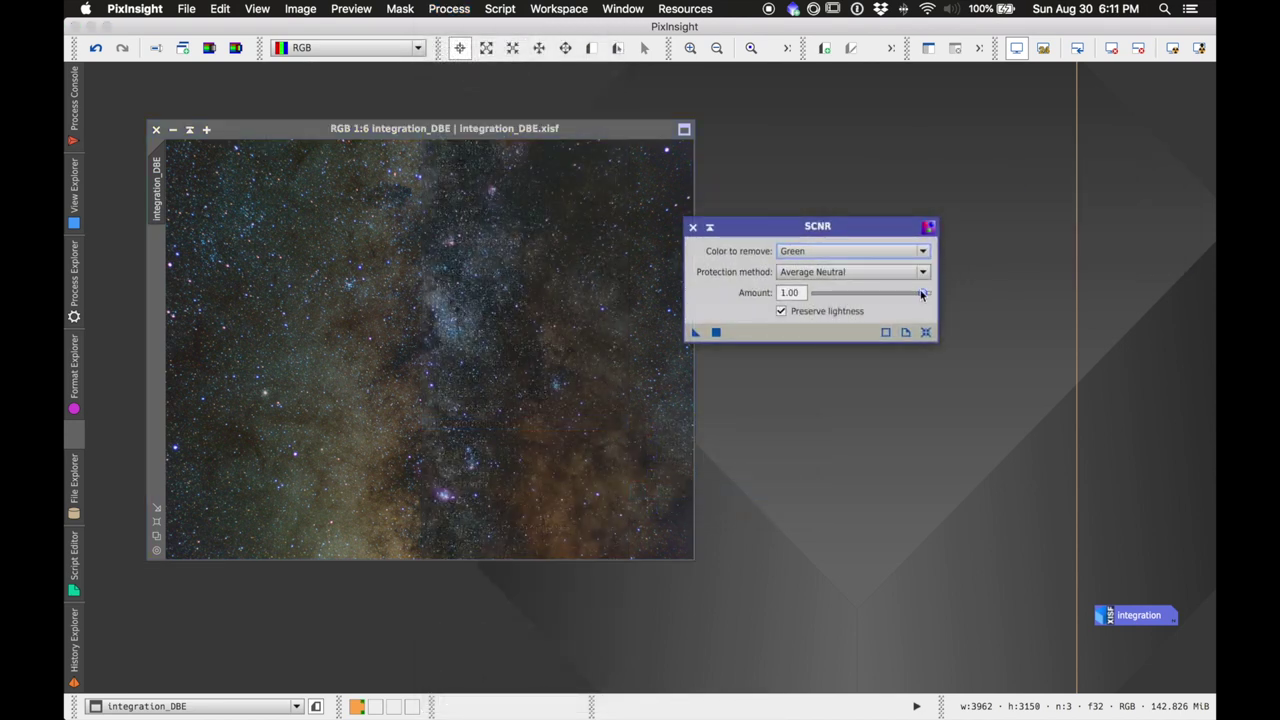
{"action": "left_click_drag", "start_coordinate": [922, 294], "coordinate": [853, 293]}
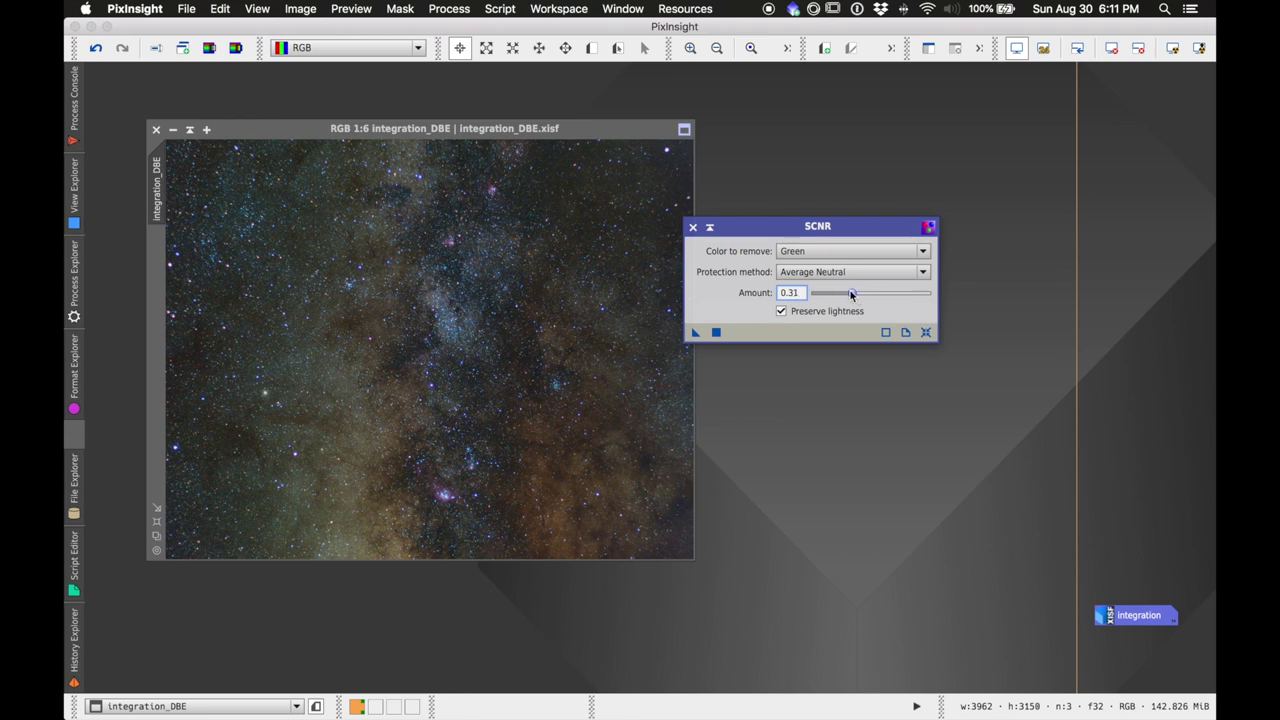
{"action": "left_click_drag", "start_coordinate": [850, 289], "coordinate": [849, 289]}
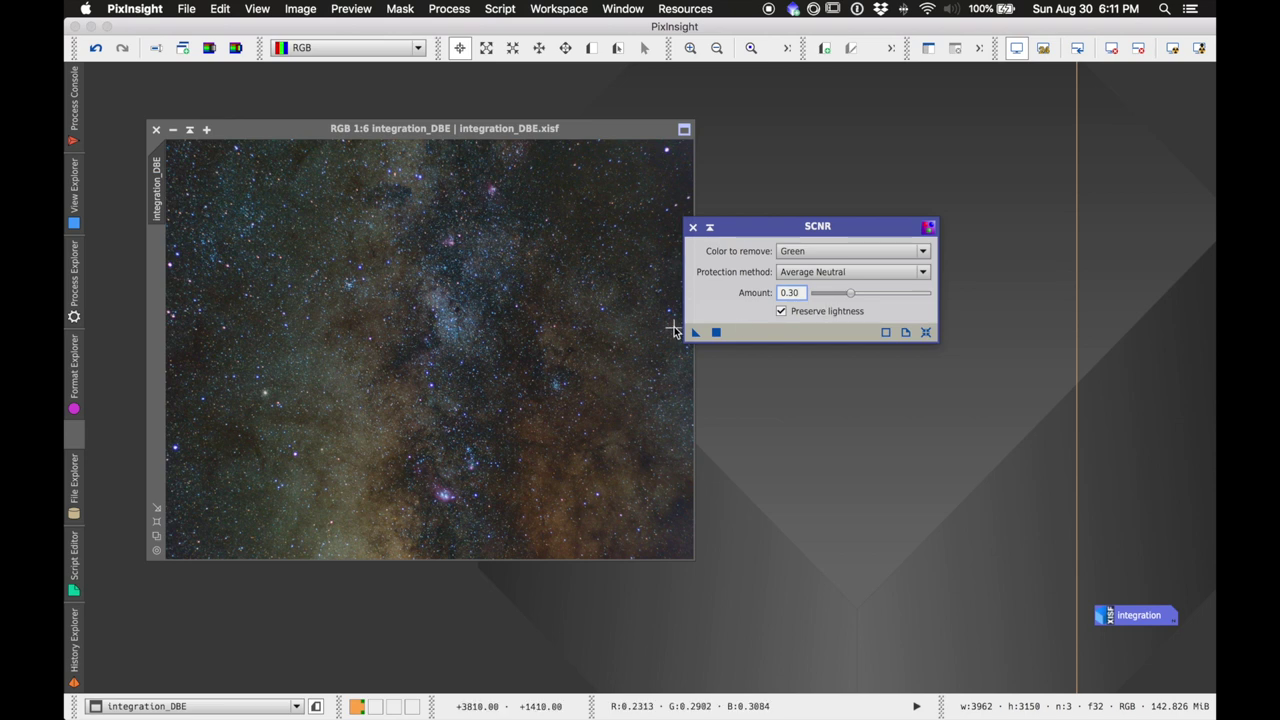
{"action": "left_click_drag", "start_coordinate": [697, 334], "coordinate": [602, 357]}
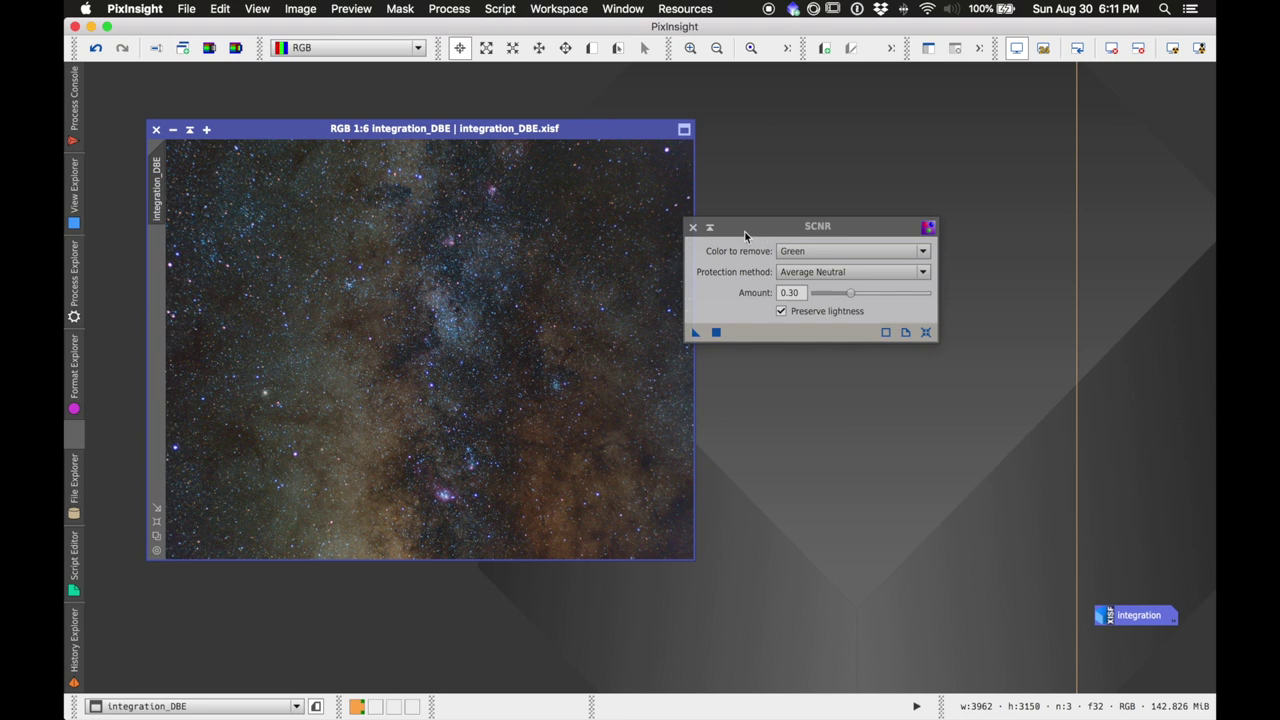
Step: Compare the image before and after green removal by undoing and redoing the SCNR pass
{"action": "left_click_drag", "start_coordinate": [745, 236], "coordinate": [939, 206]}
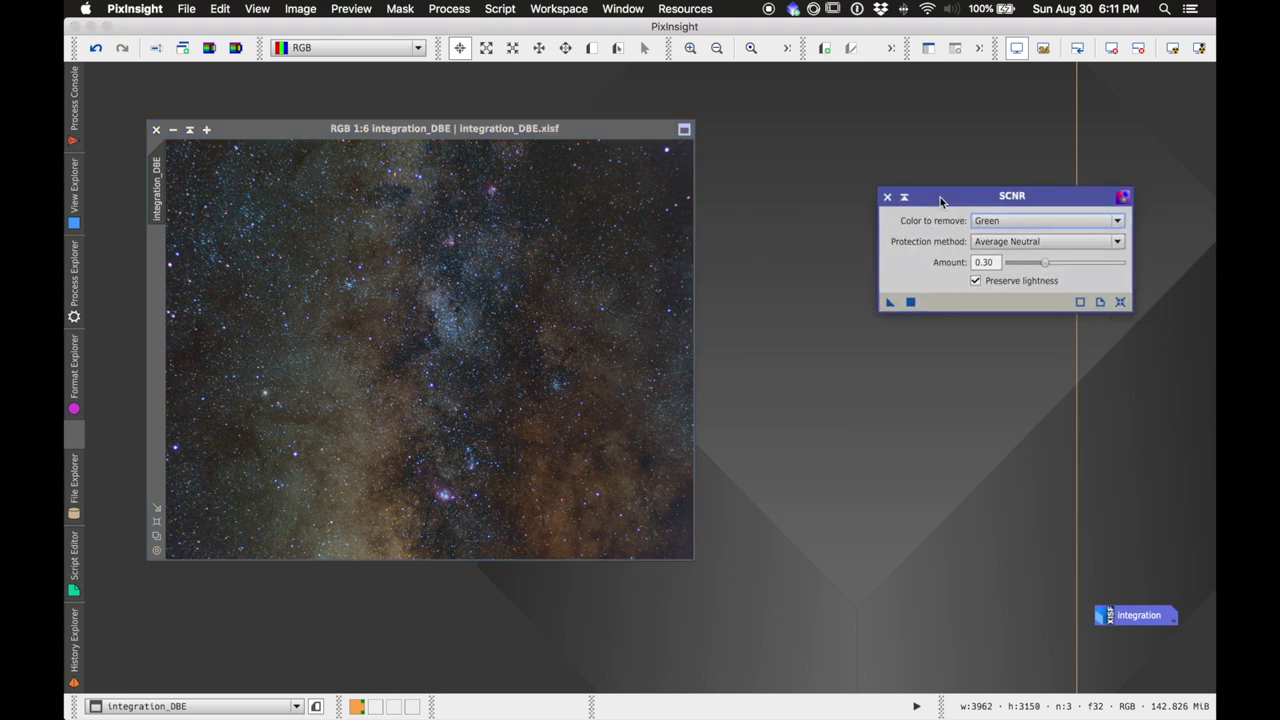
{"action": "left_click", "coordinate": [95, 48]}
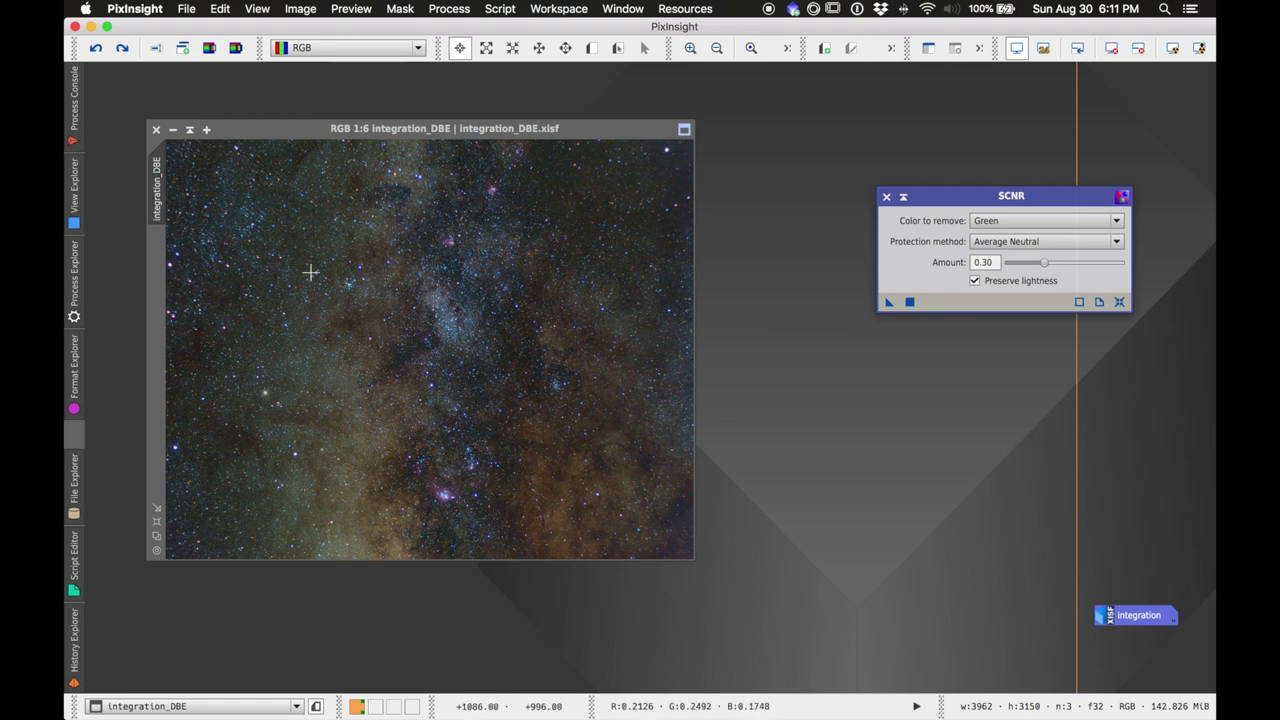
{"action": "left_click", "coordinate": [121, 48]}
Step: Try a second SCNR green-removal pass on the image, undo both passes and restore only the first
{"action": "left_click_drag", "start_coordinate": [885, 303], "coordinate": [508, 318]}
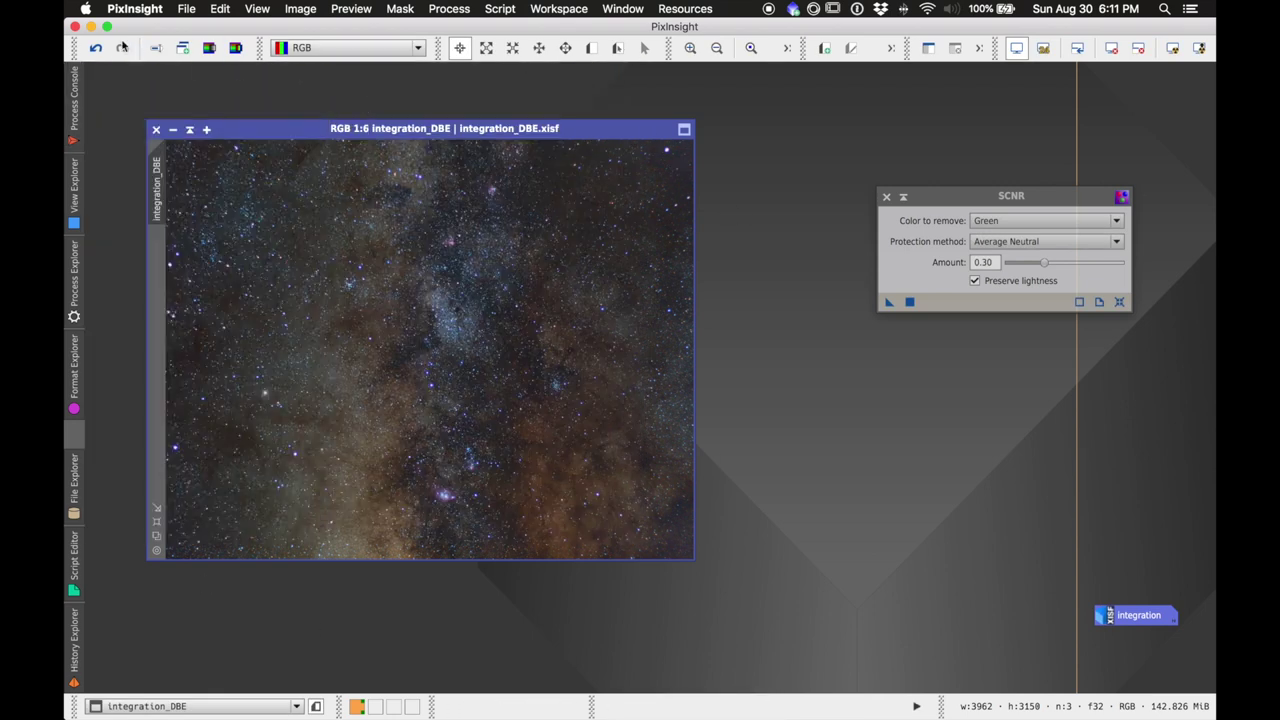
{"action": "left_click", "coordinate": [93, 52]}
{"action": "left_click", "coordinate": [97, 51]}
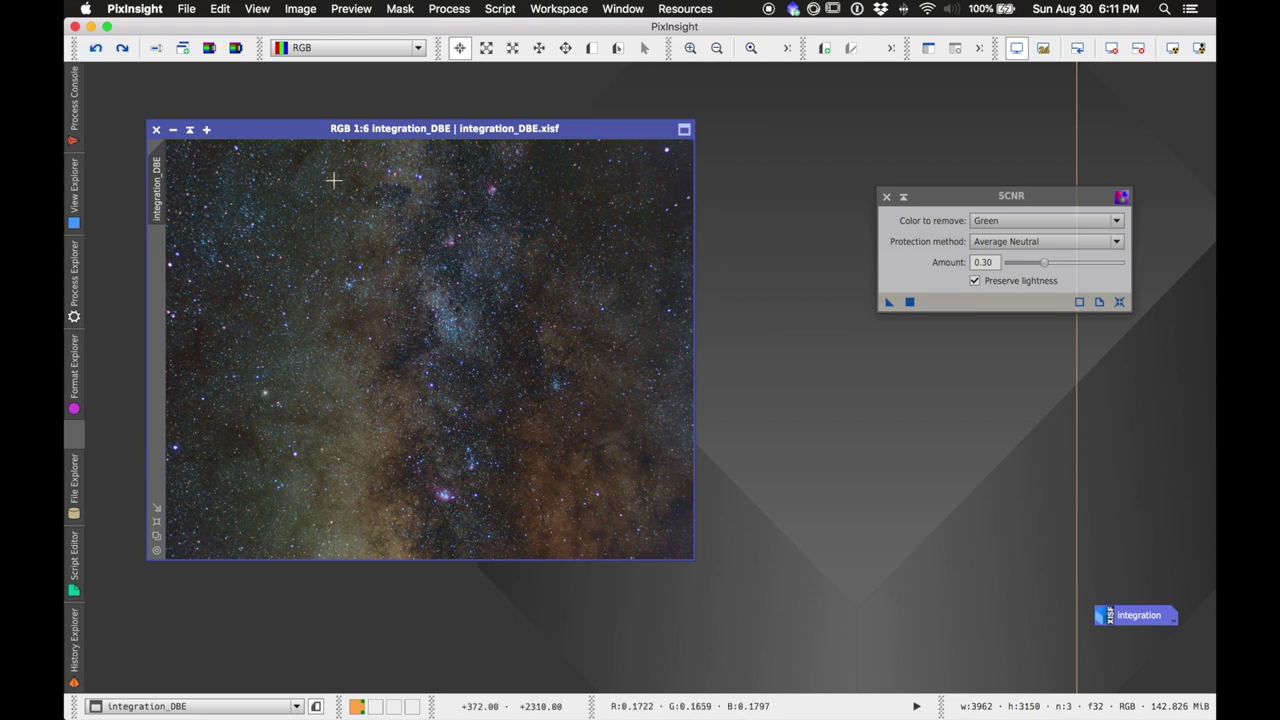
{"action": "left_click", "coordinate": [122, 57]}
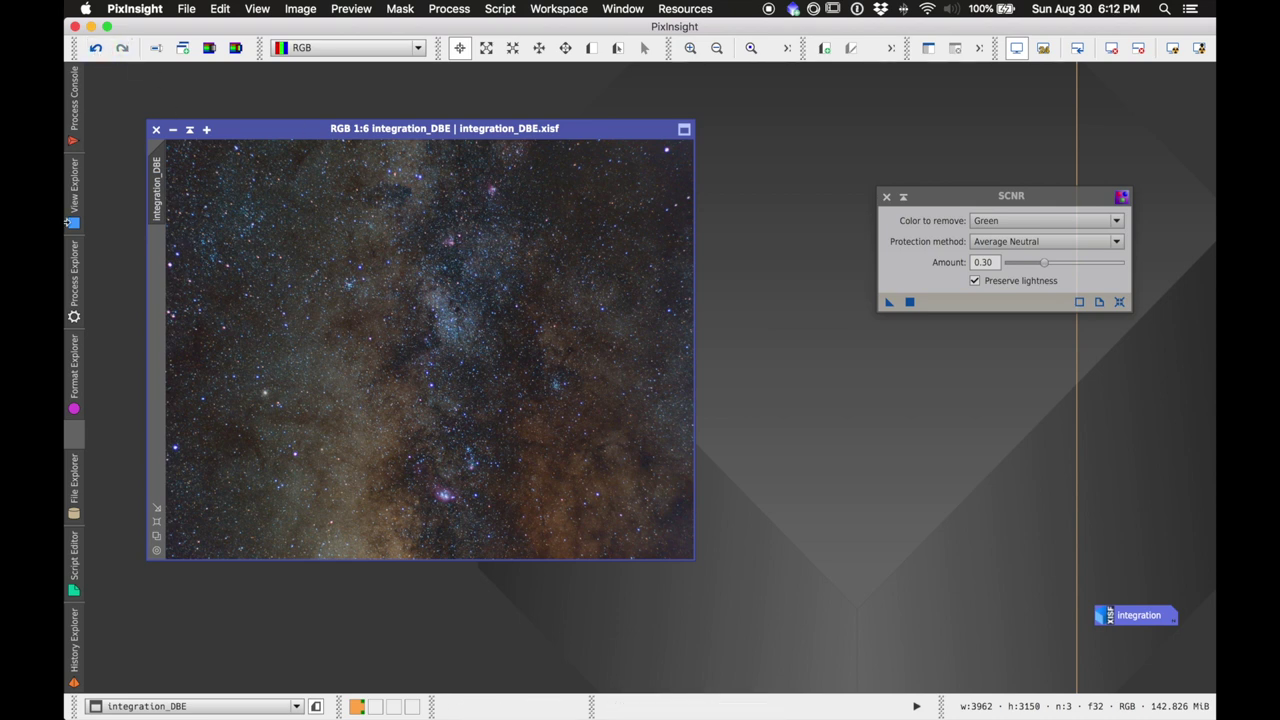
Step: Close SCNR and open the StarNet process beside the integration_DBE image
{"action": "left_click", "coordinate": [885, 198]}
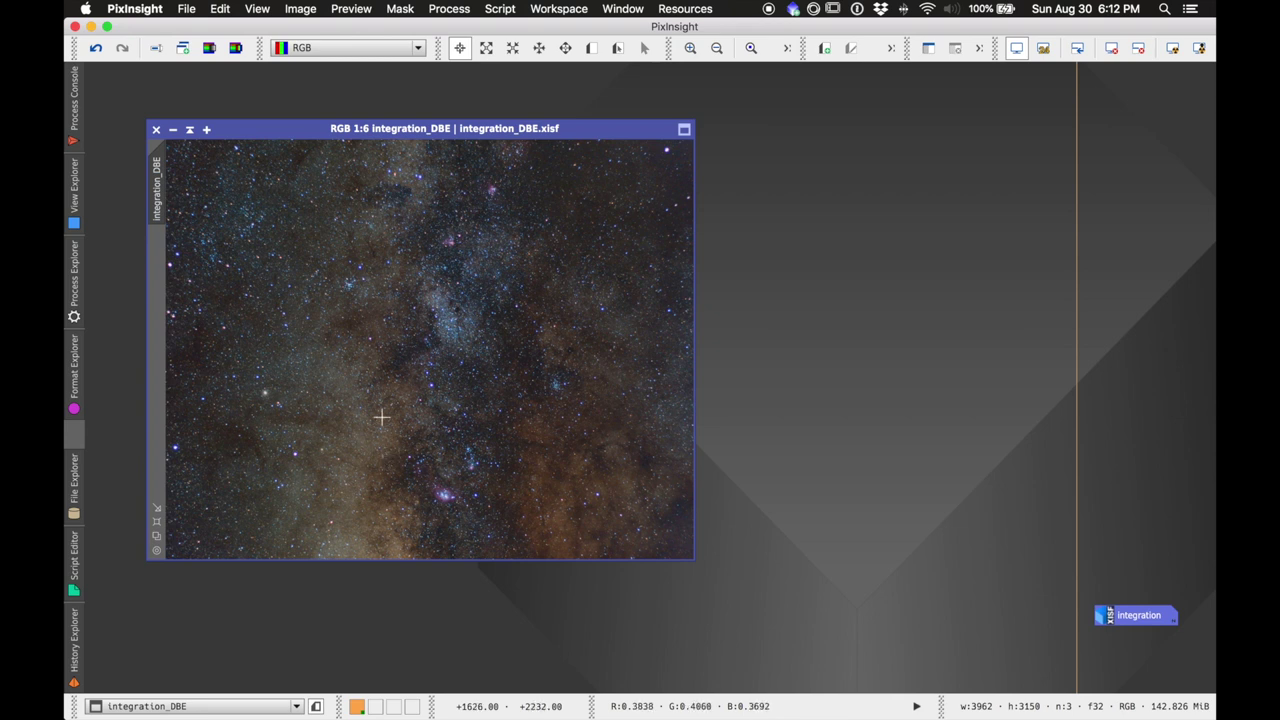
{"action": "left_click", "coordinate": [450, 8]}
{"action": "mouse_move", "coordinate": [455, 30]}
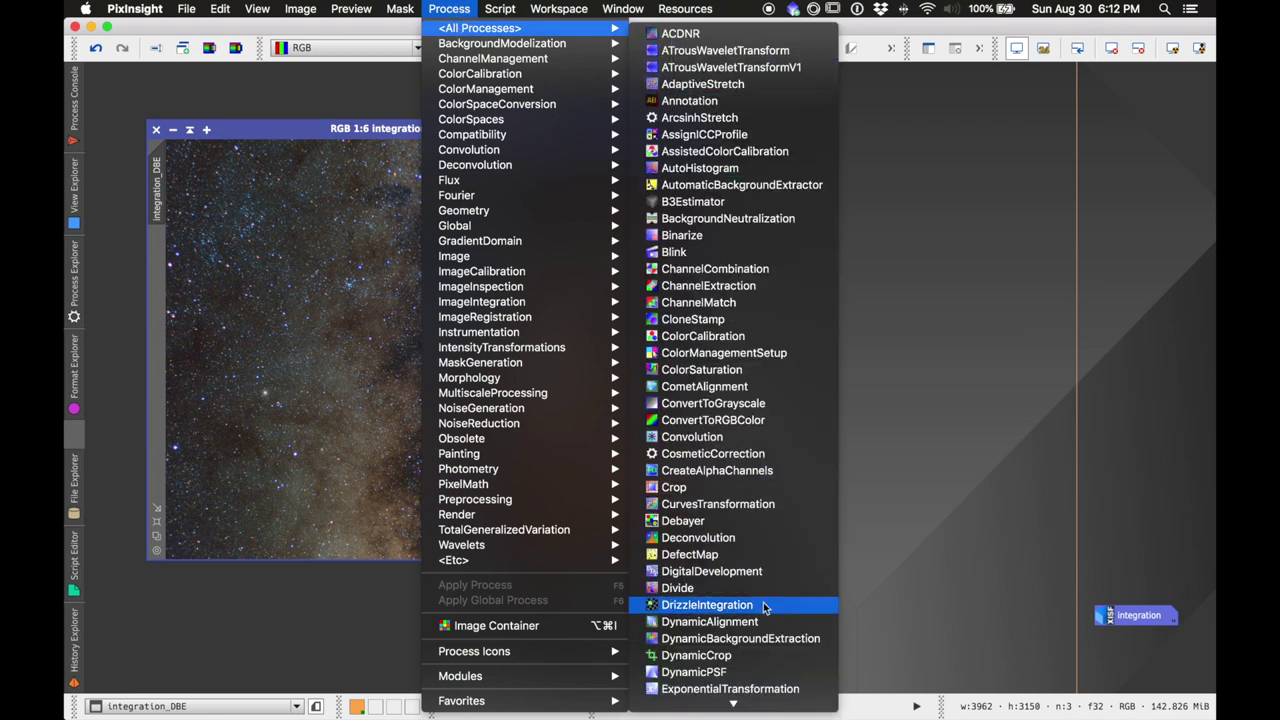
{"action": "mouse_move", "coordinate": [733, 703]}
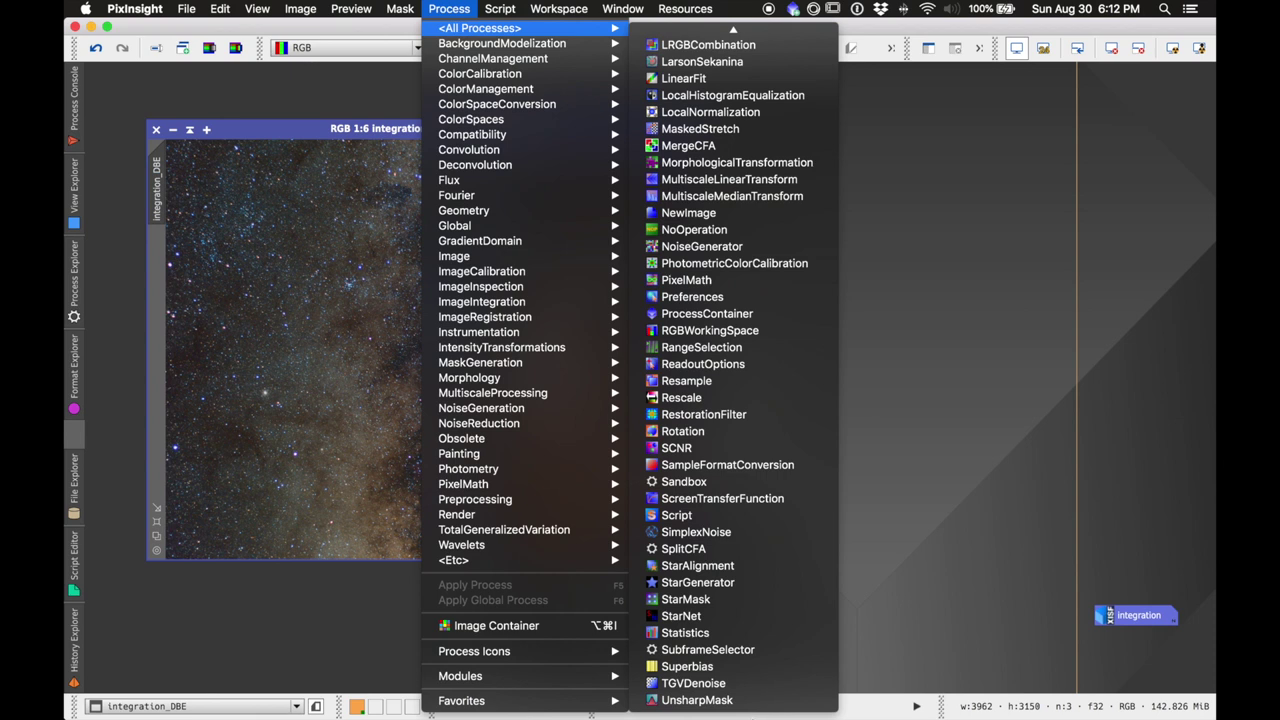
{"action": "left_click", "coordinate": [709, 618]}
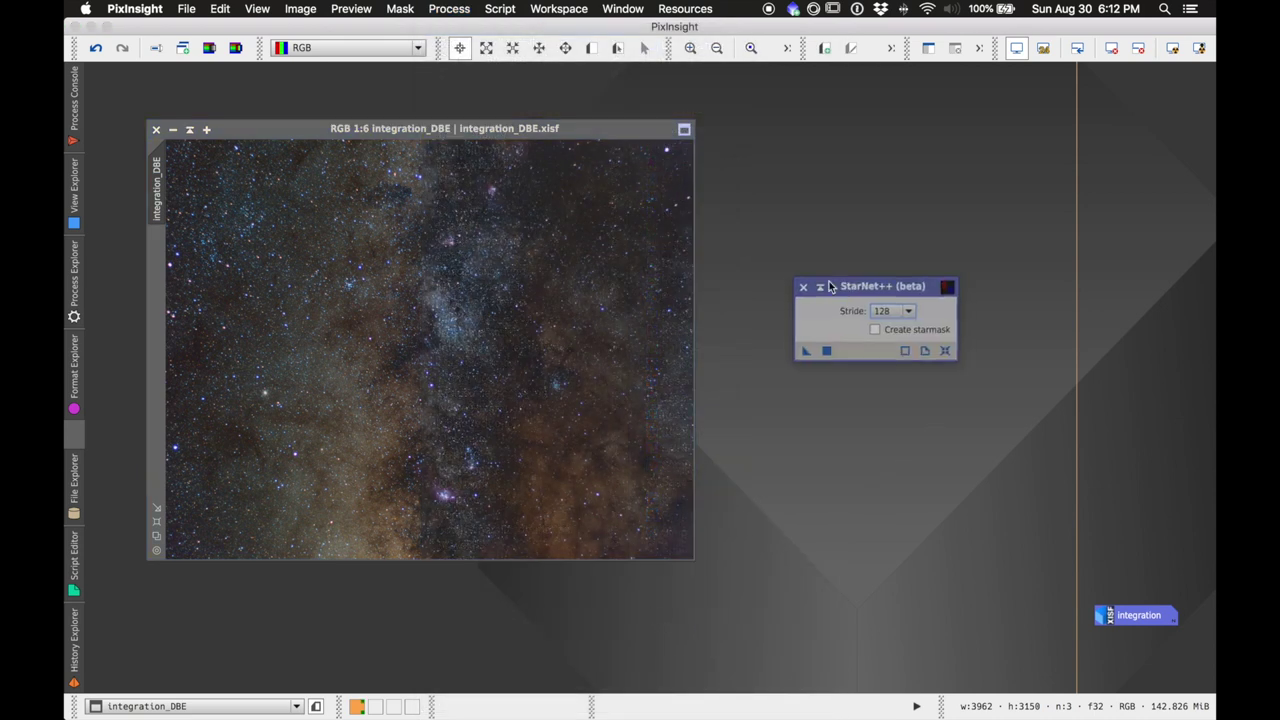
{"action": "left_click_drag", "start_coordinate": [875, 289], "coordinate": [744, 254]}
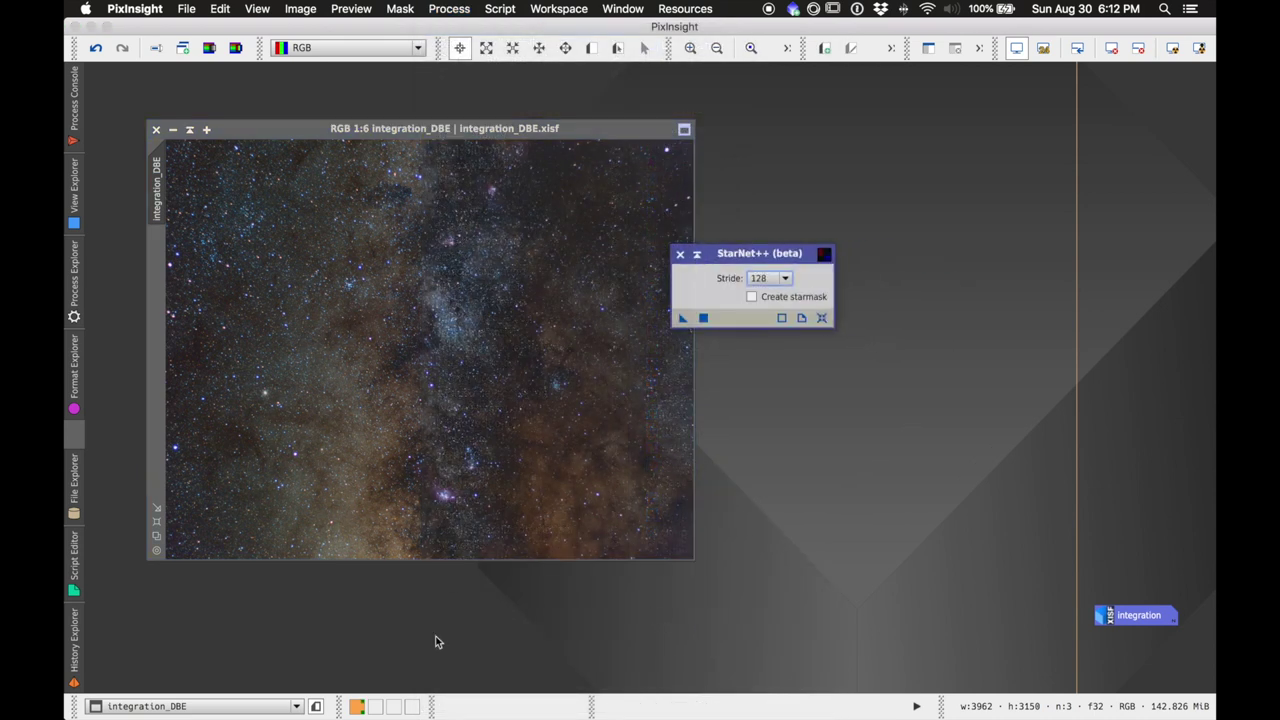
Step: Remove the stars from integration_DBE with StarNet++, using a stride of 32 and no star mask
{"action": "left_click", "coordinate": [786, 279]}
{"action": "left_click_drag", "start_coordinate": [720, 258], "coordinate": [800, 233]}
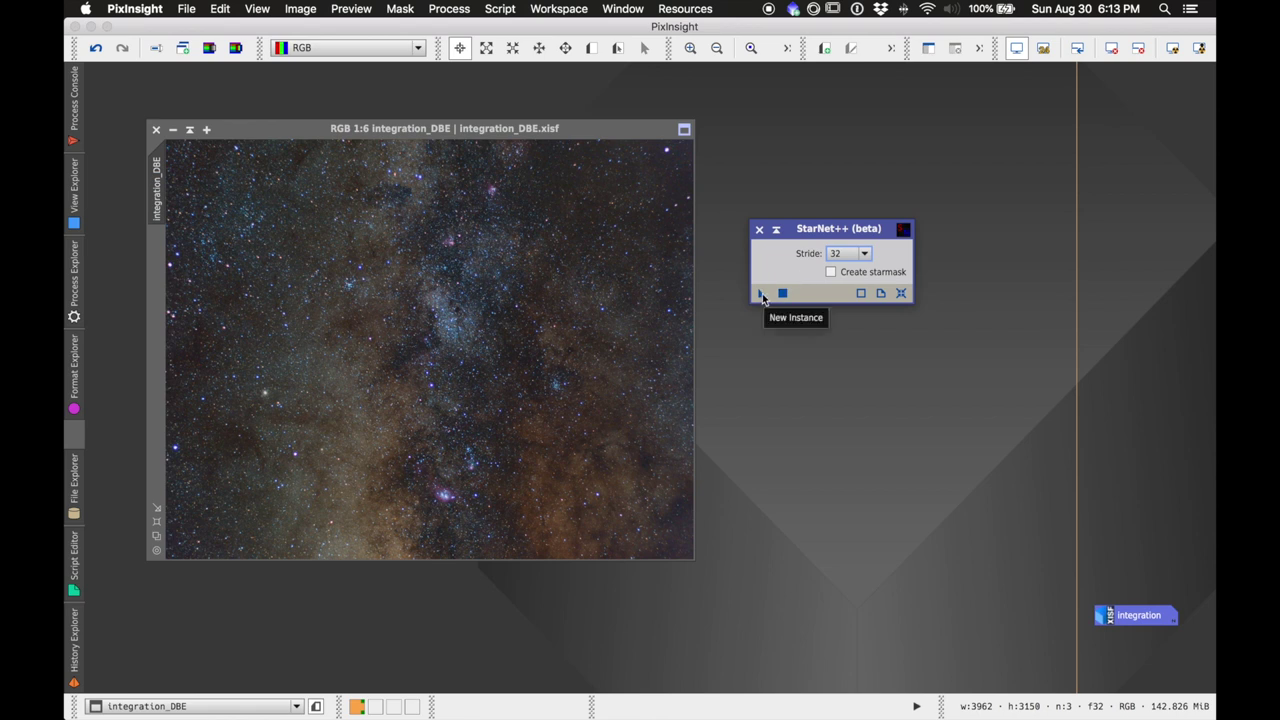
{"action": "left_click", "coordinate": [600, 130]}
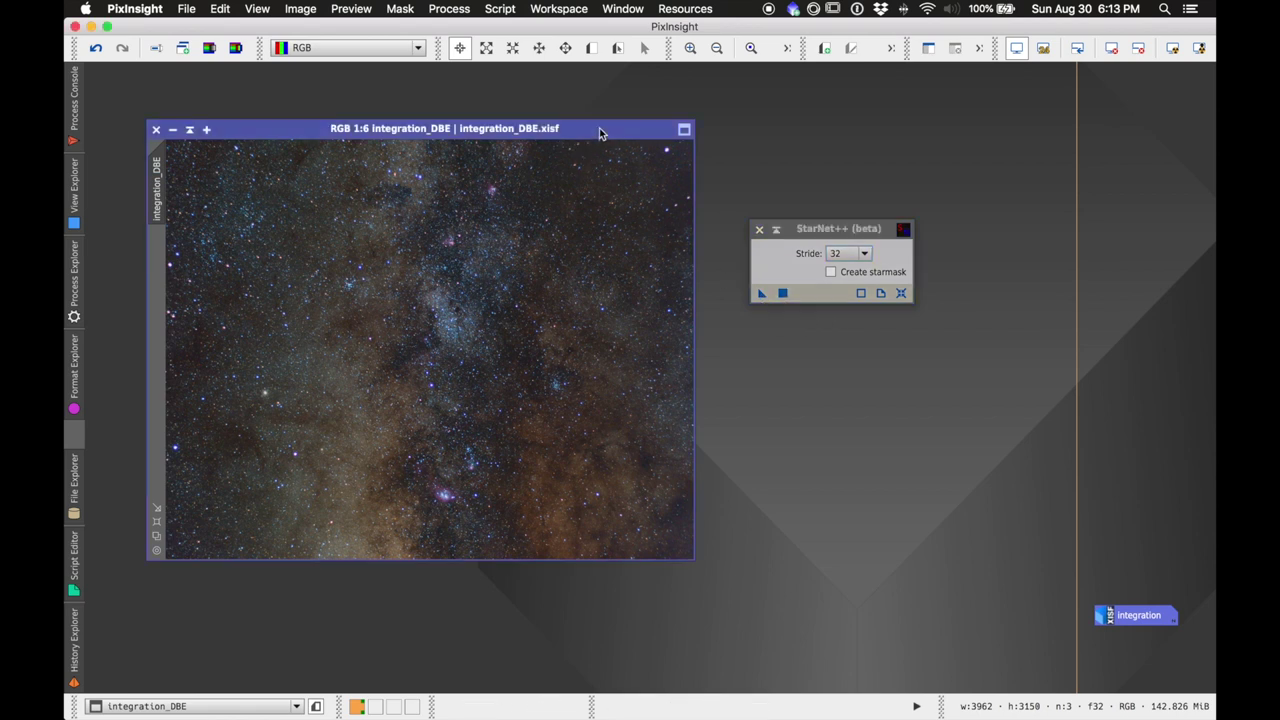
{"action": "left_click_drag", "start_coordinate": [762, 295], "coordinate": [508, 302]}
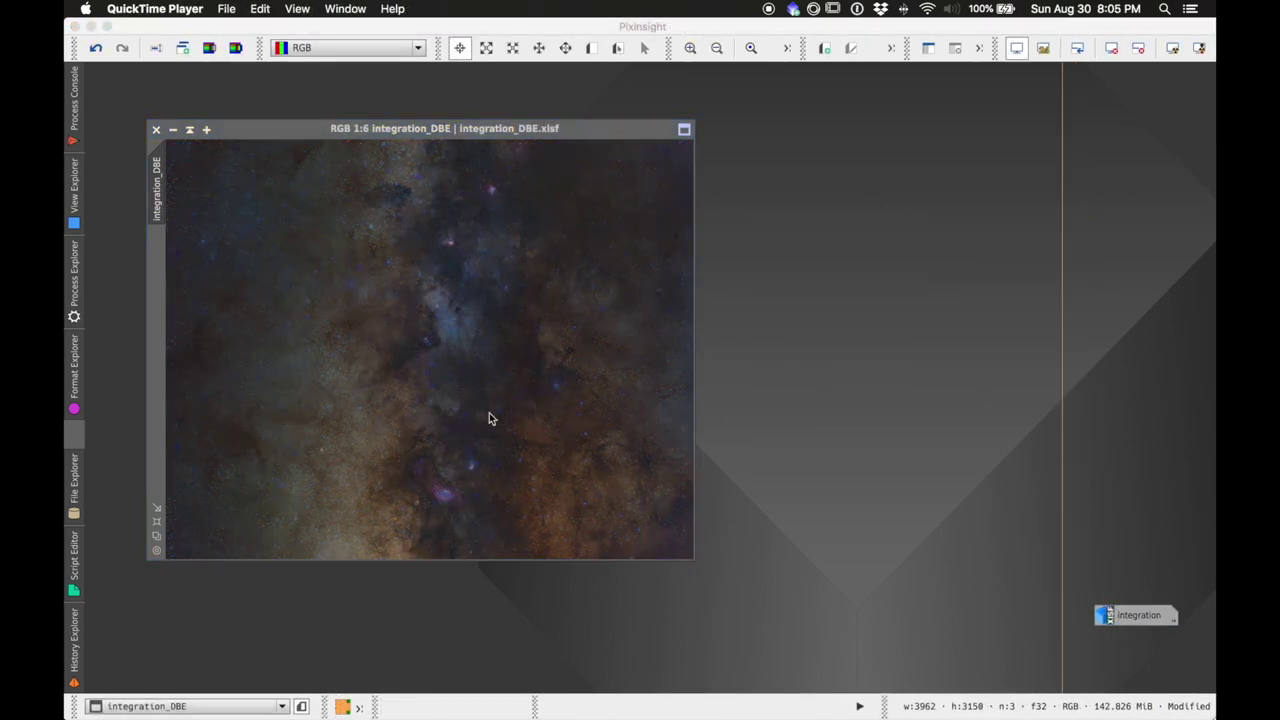
Step: Check the star-removal log in the Process Console and close the StarNet++ process
{"action": "left_click", "coordinate": [221, 129]}
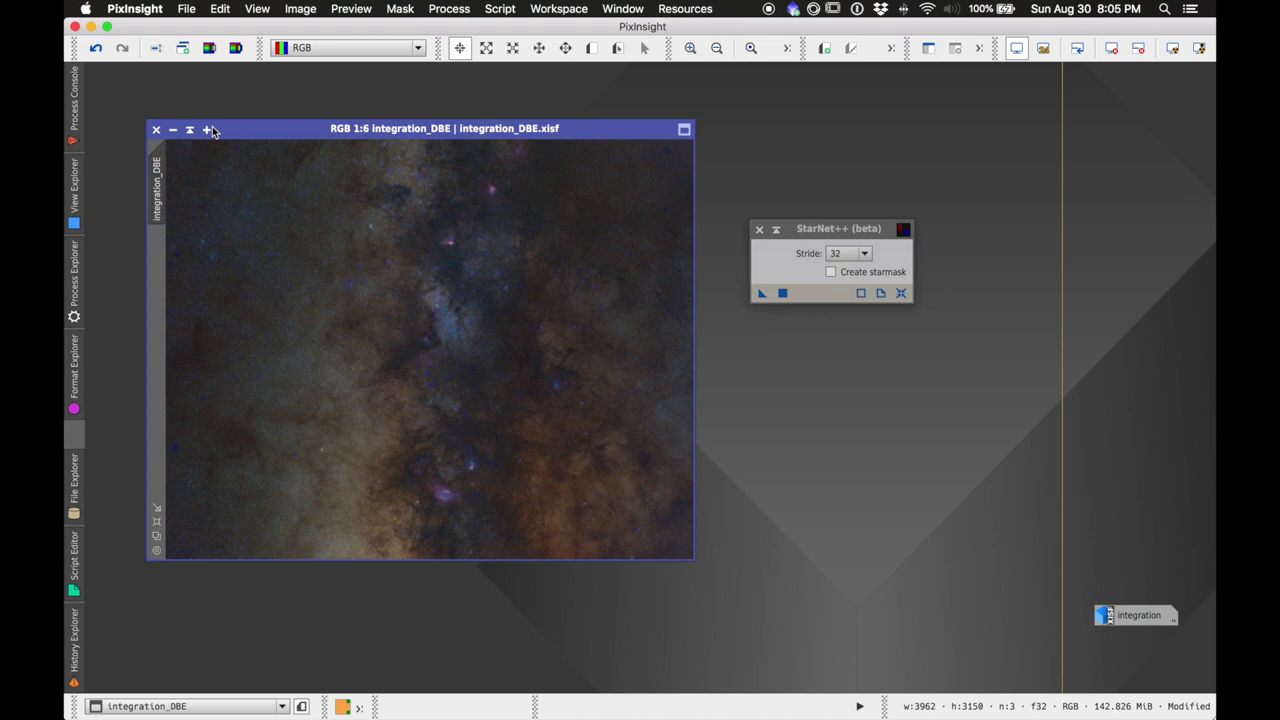
{"action": "left_click", "coordinate": [72, 105]}
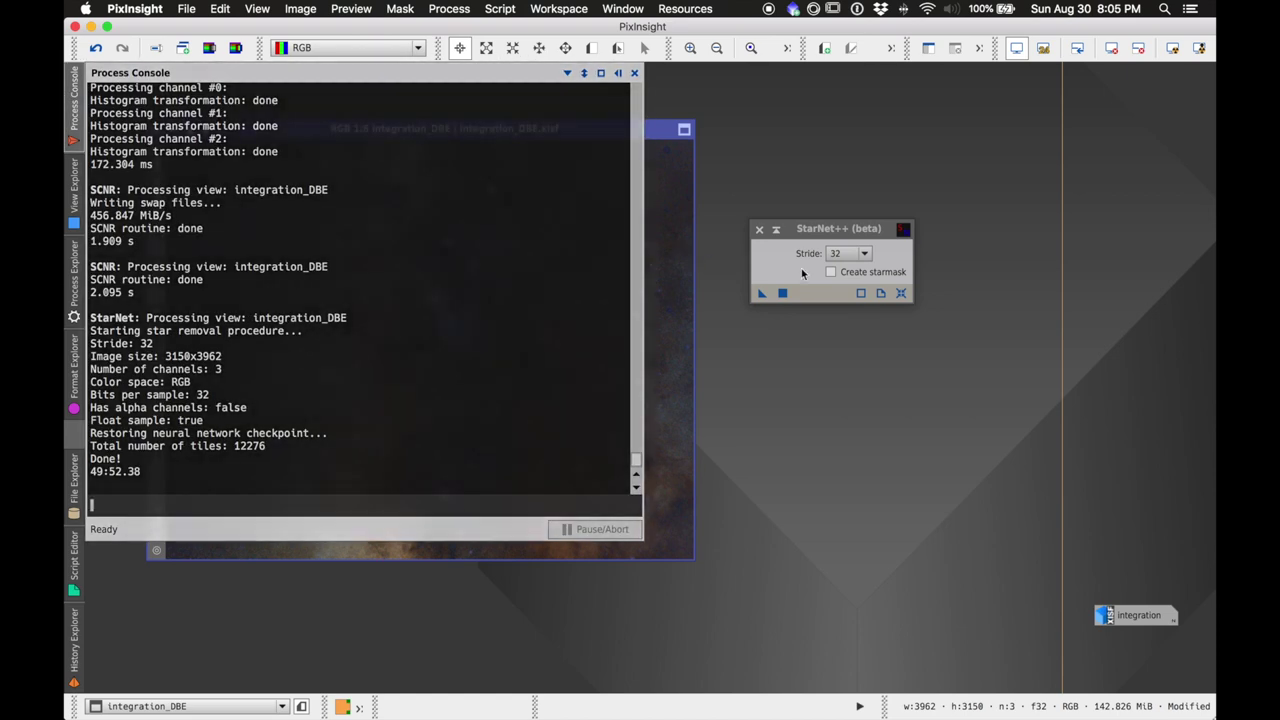
{"action": "left_click", "coordinate": [759, 229]}
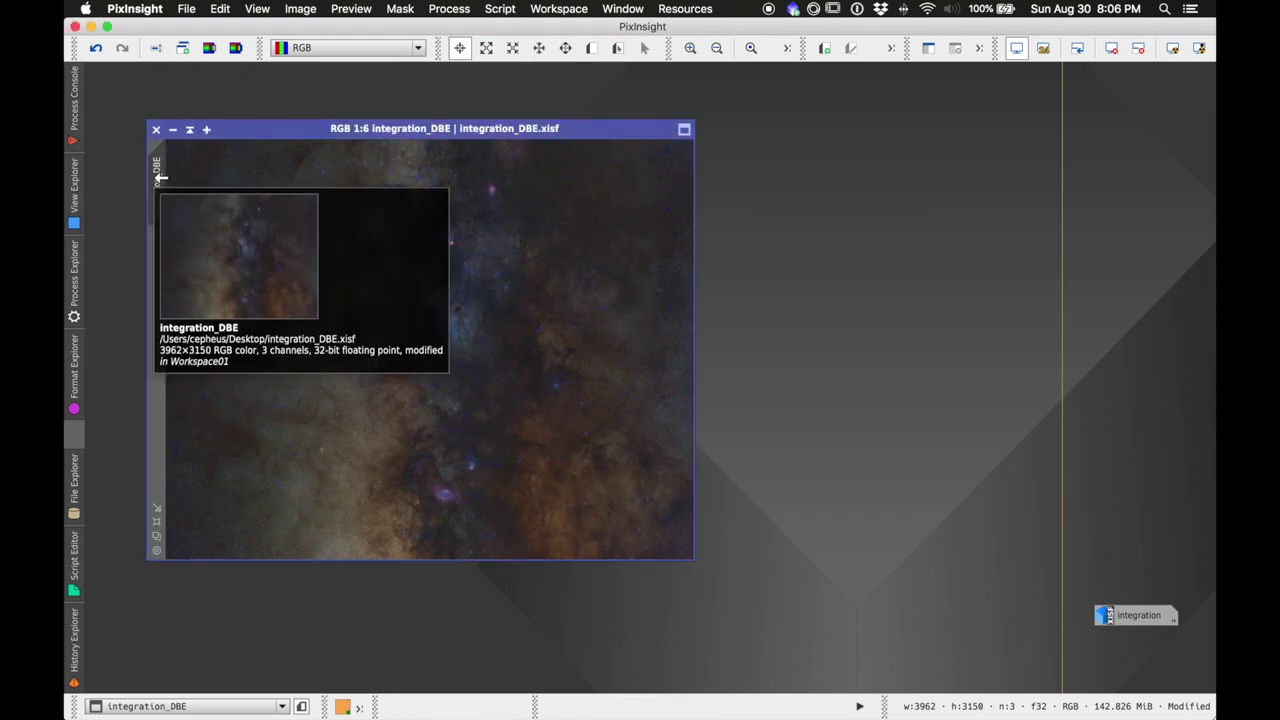
Step: Clone the starless integration_DBE image, undo the star removal on the original and place the clone beside it
{"action": "left_click_drag", "start_coordinate": [157, 182], "coordinate": [455, 190]}
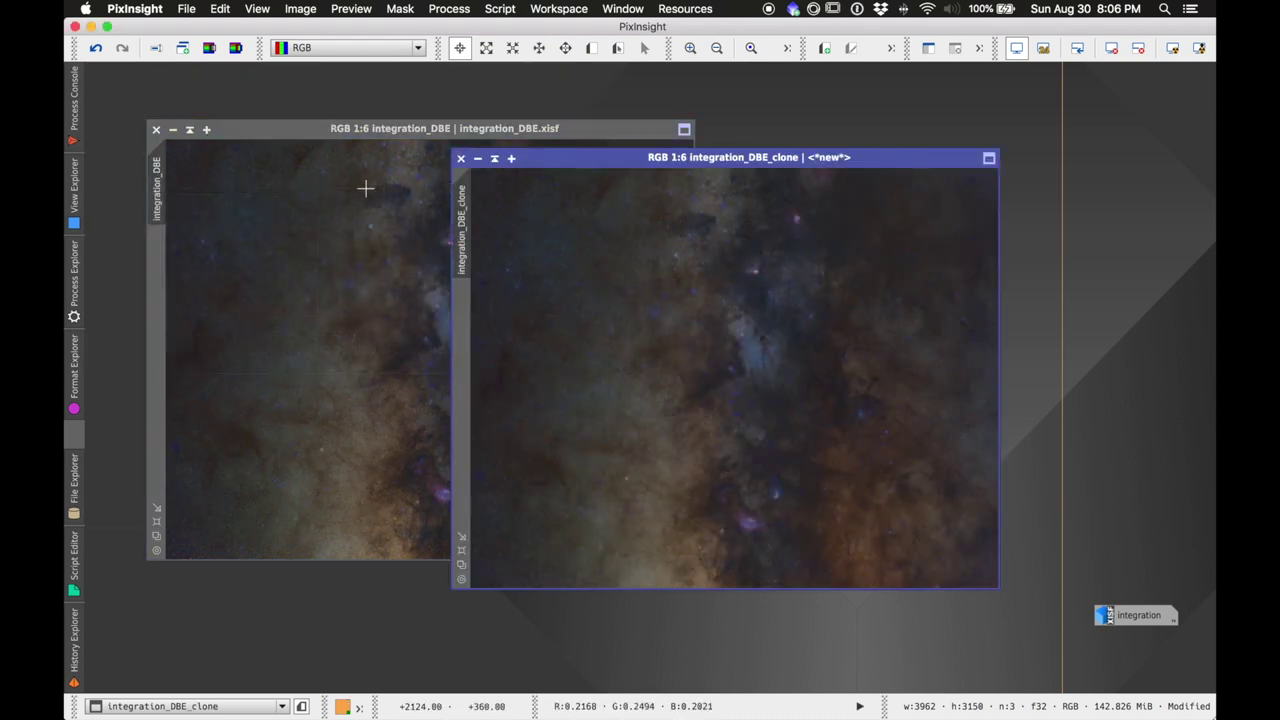
{"action": "left_click", "coordinate": [251, 128]}
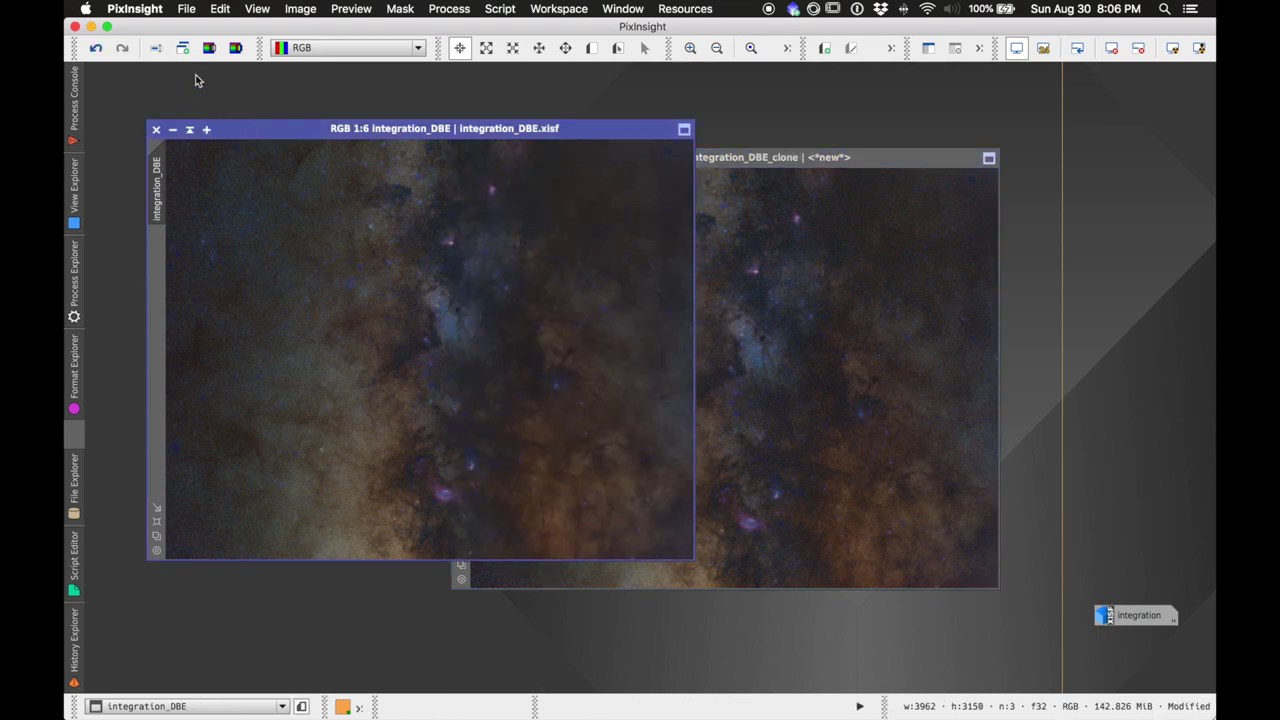
{"action": "left_click", "coordinate": [97, 50]}
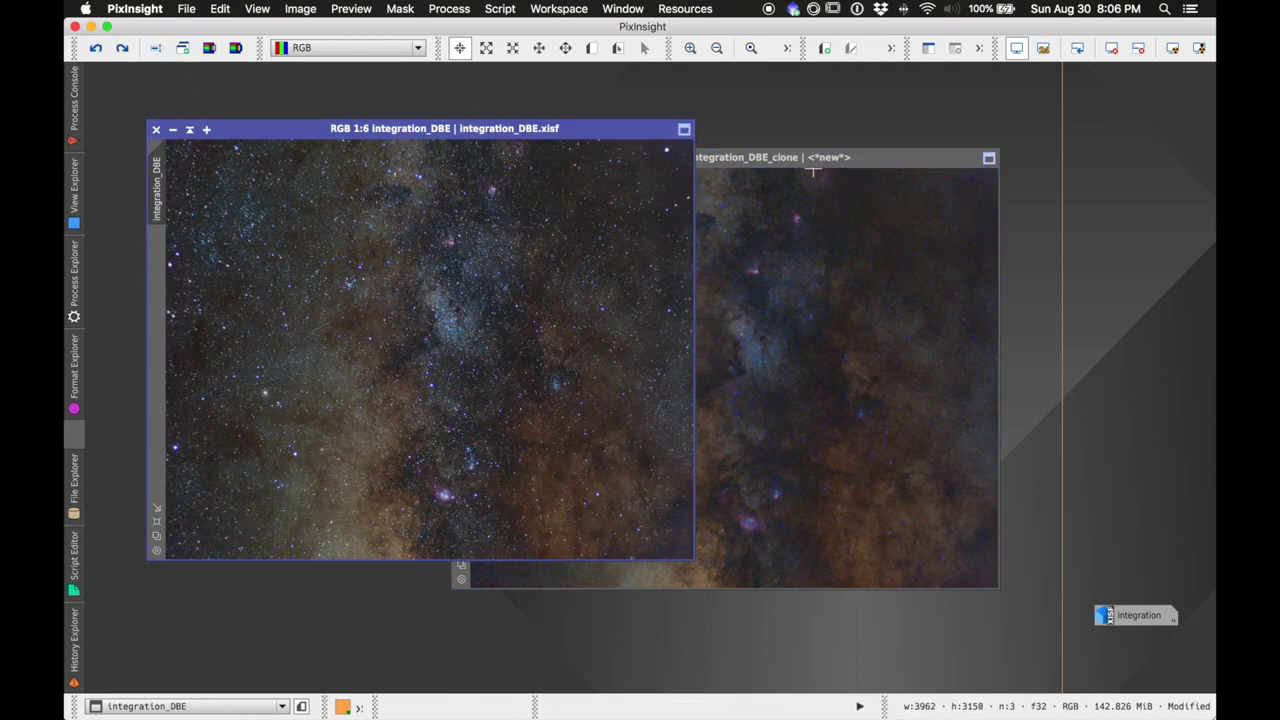
{"action": "left_click_drag", "start_coordinate": [831, 160], "coordinate": [1035, 112]}
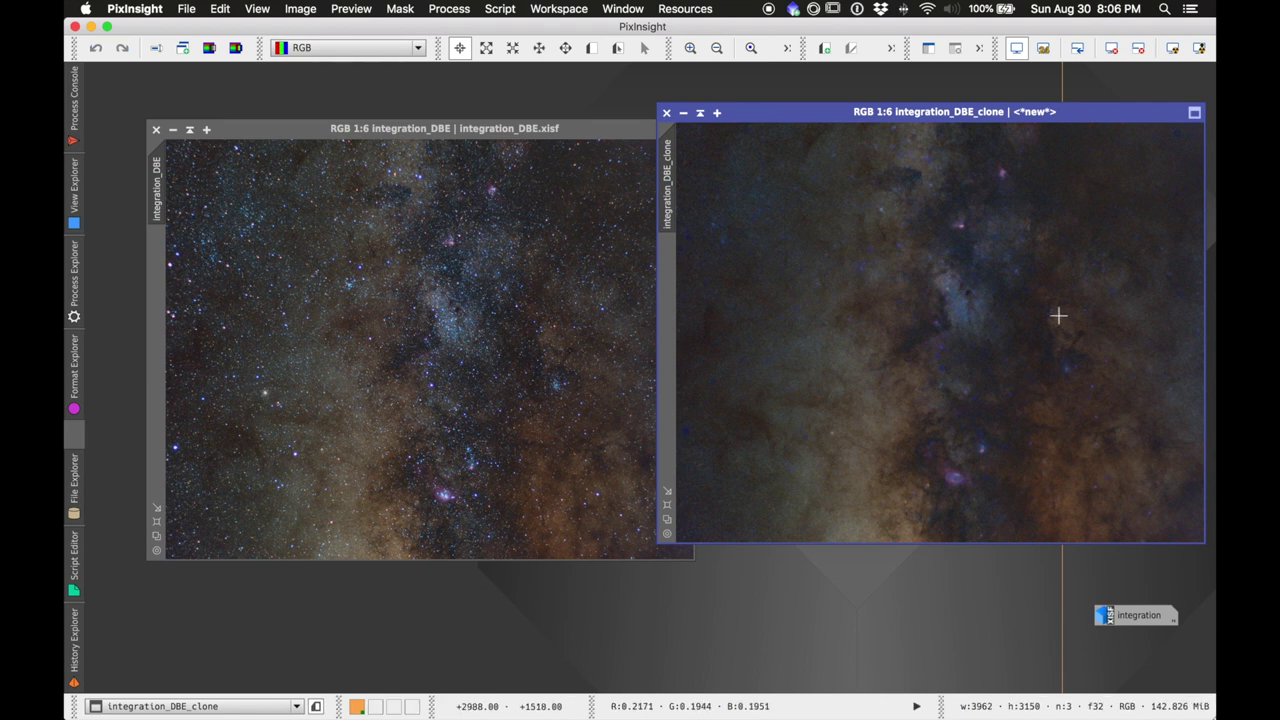
Step: Rename the original image as stars and its clone as starless
{"action": "double_click", "coordinate": [156, 198]}
{"action": "type", "text": "stars"}
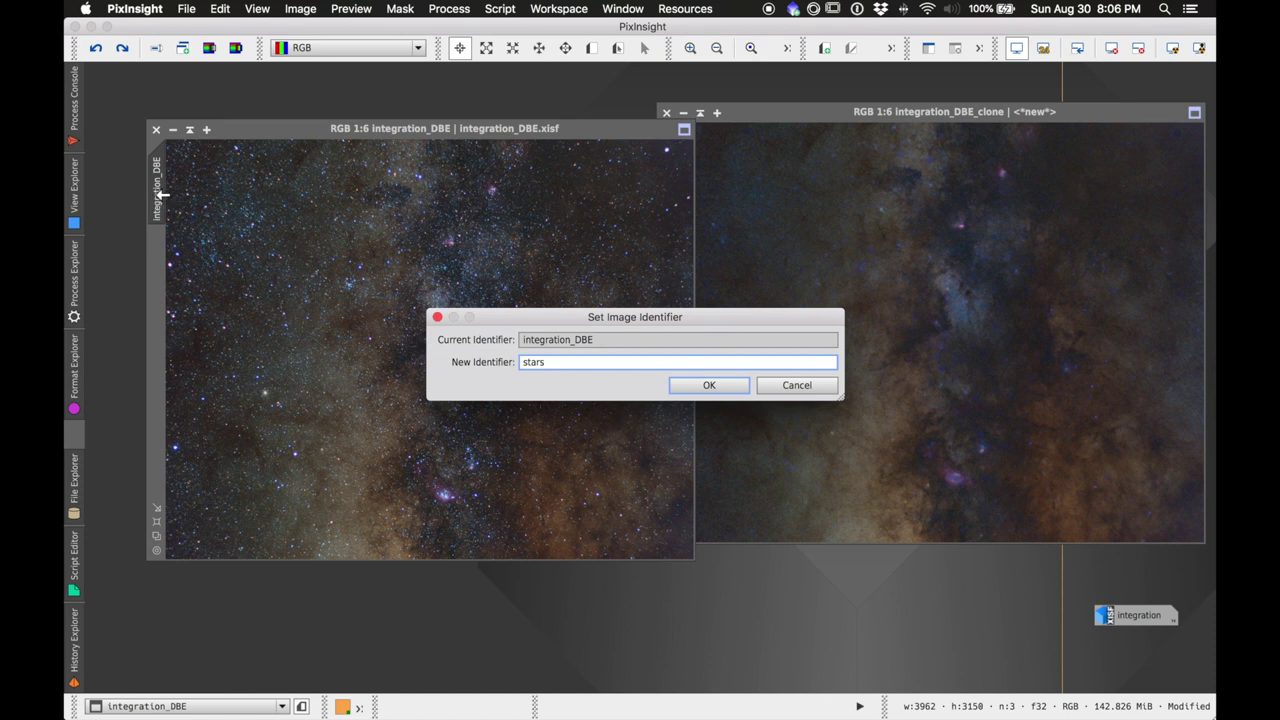
{"action": "key", "text": "Return"}
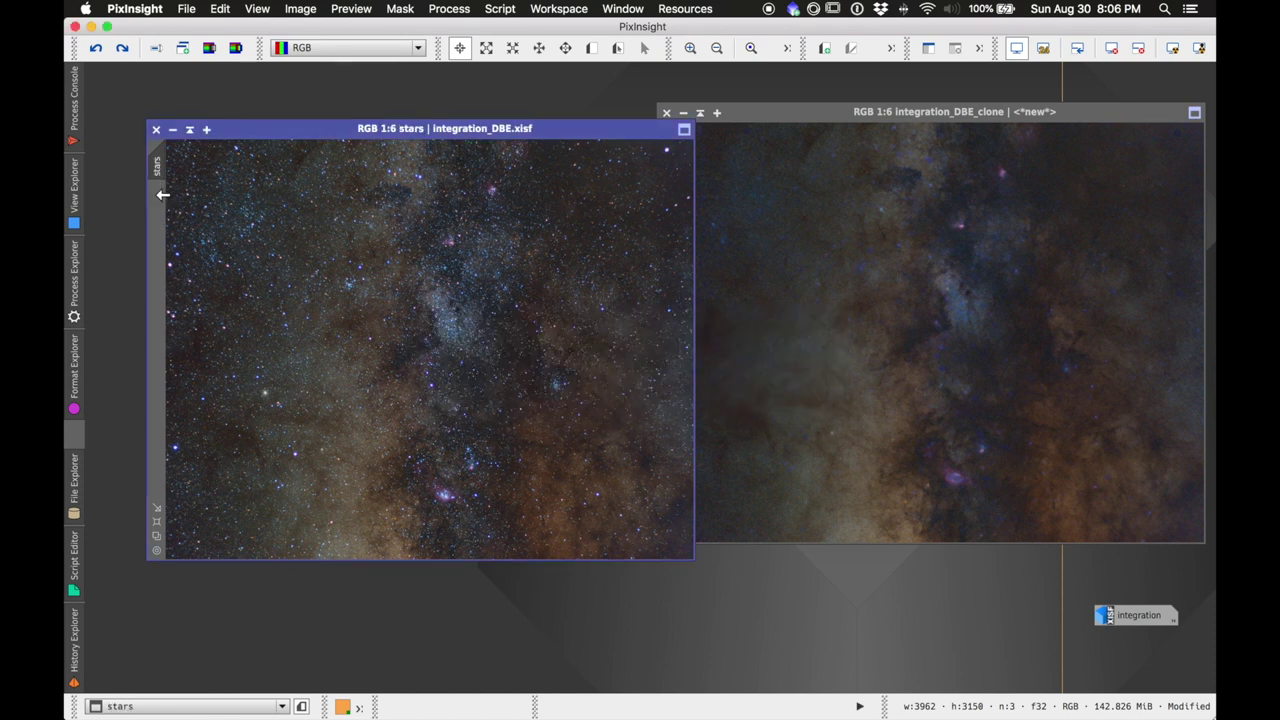
{"action": "left_click", "coordinate": [681, 148]}
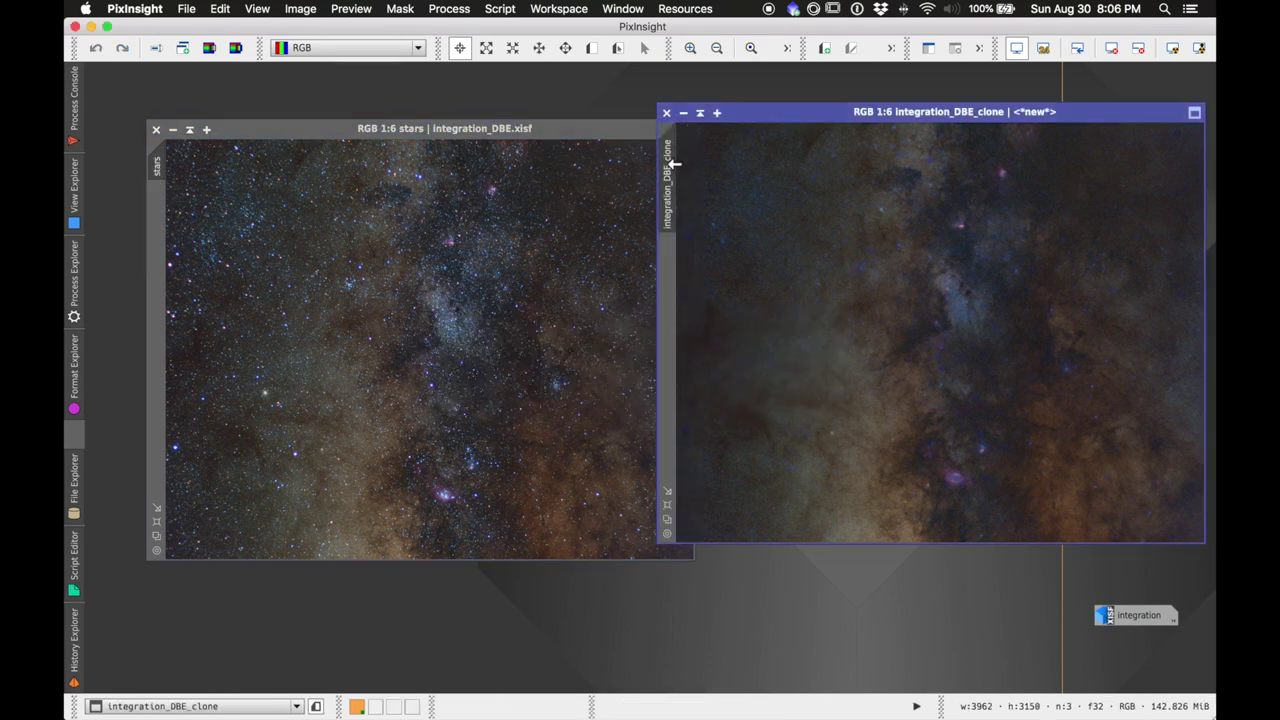
{"action": "double_click", "coordinate": [669, 170]}
{"action": "type", "text": "starless"}
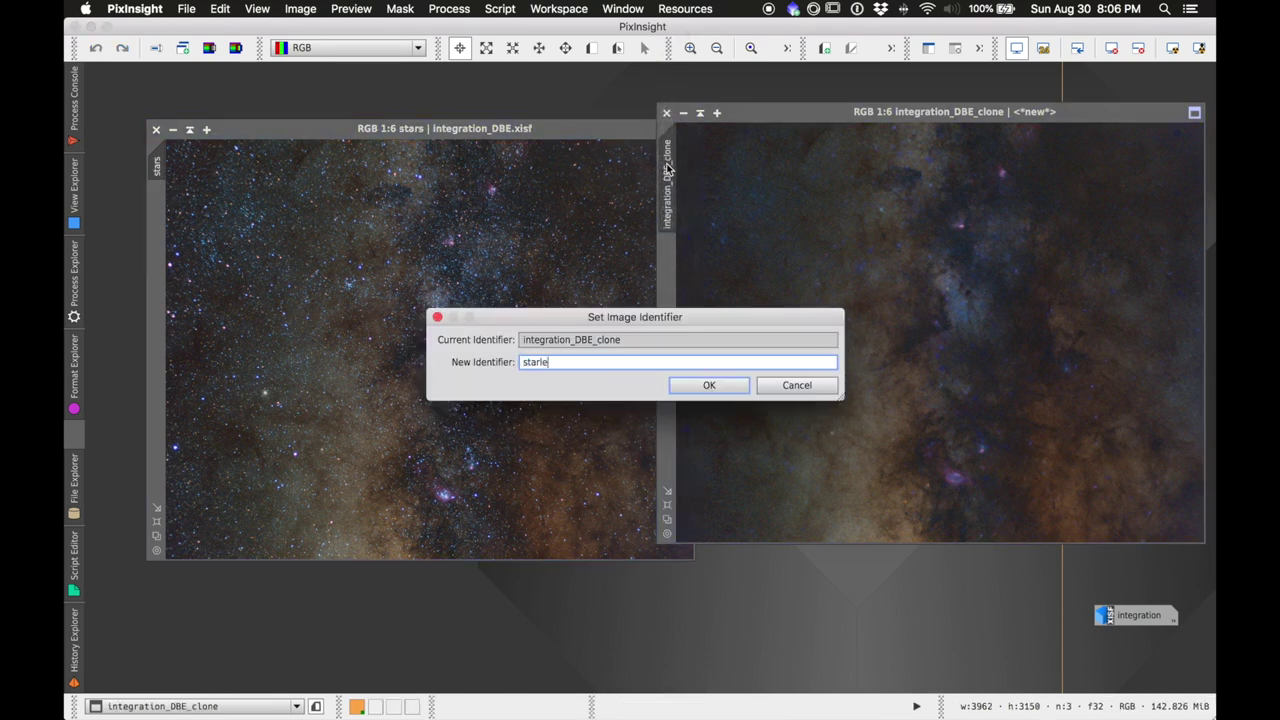
{"action": "left_click", "coordinate": [733, 384]}
Step: Save the two images as stars.xisf and starless.xisf
{"action": "left_click", "coordinate": [552, 126]}
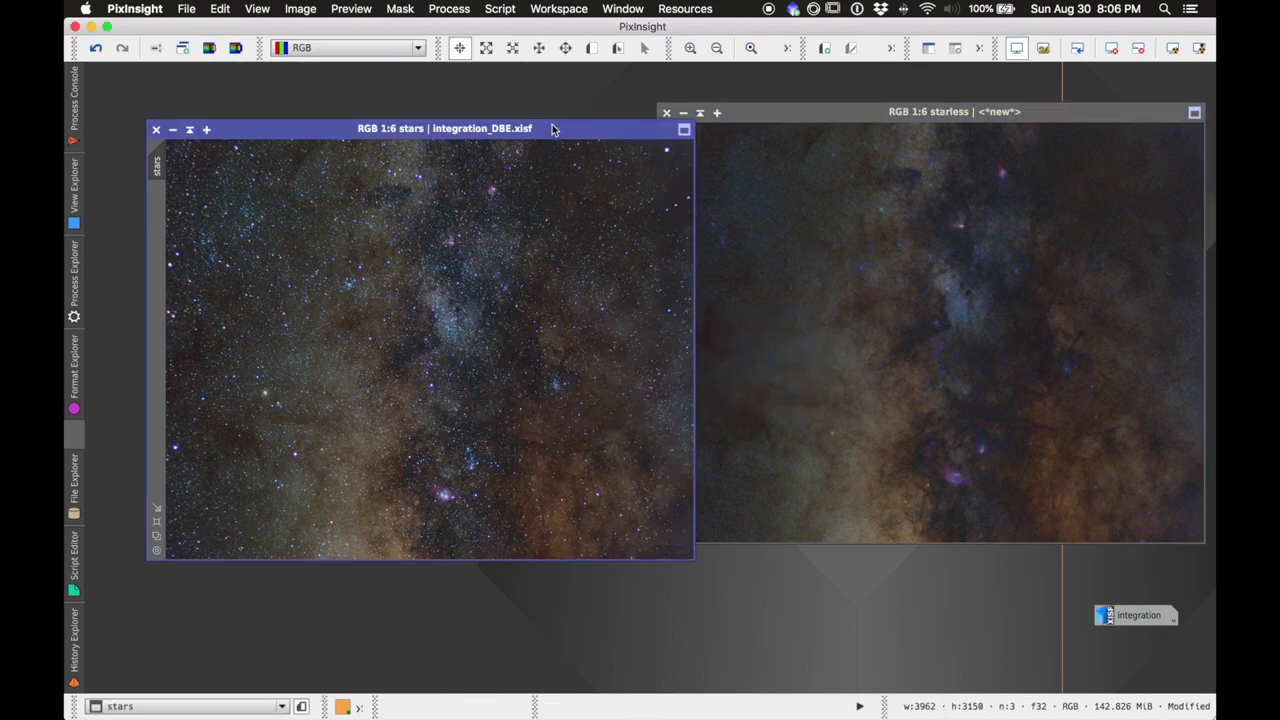
{"action": "left_click", "coordinate": [186, 8]}
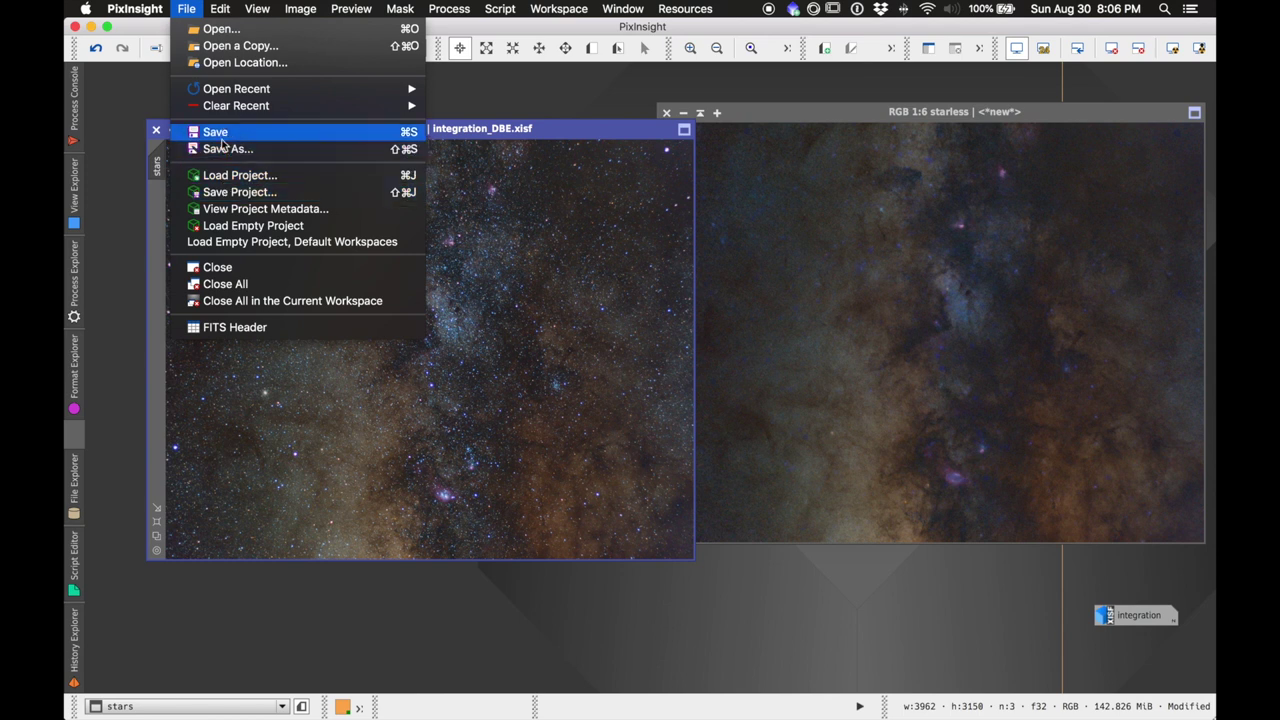
{"action": "left_click", "coordinate": [206, 129]}
{"action": "key", "text": "Return"}
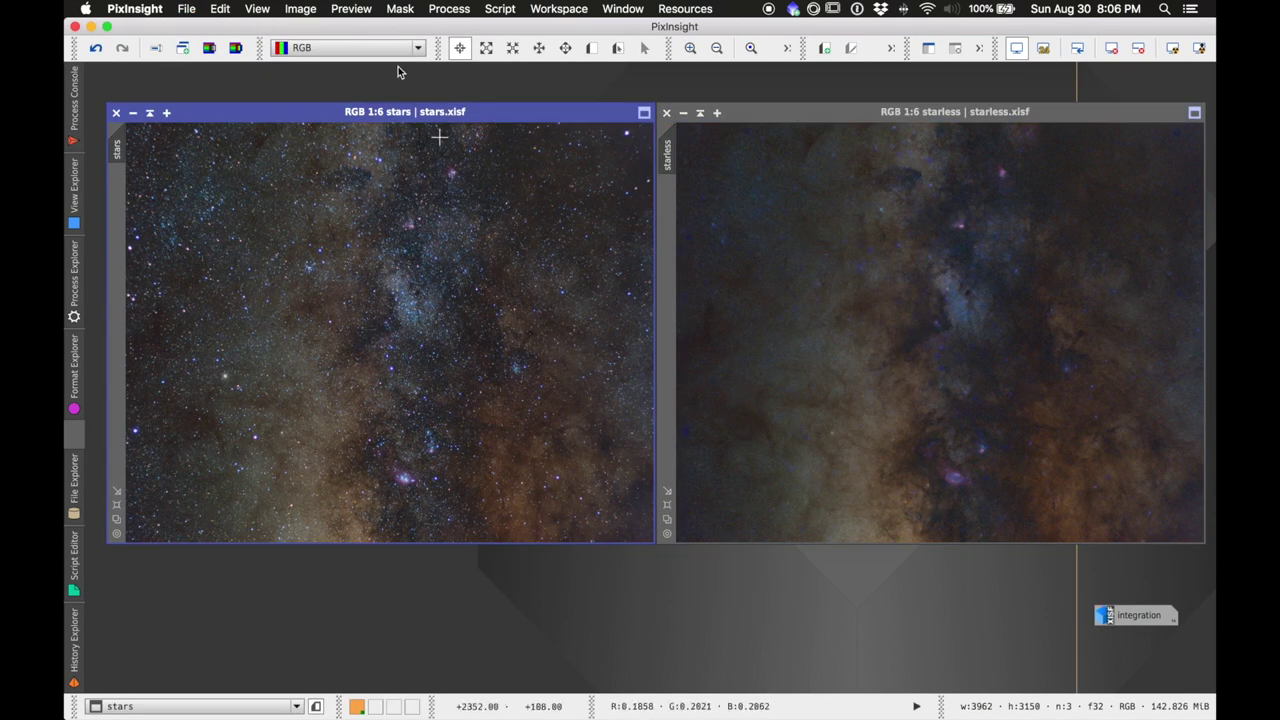
Step: In CurvesTransformation, shape the RGB/K curve with points at input 0.56842, output 0.63947 and input 0.30789, output 0.29211
{"action": "left_click", "coordinate": [449, 8]}
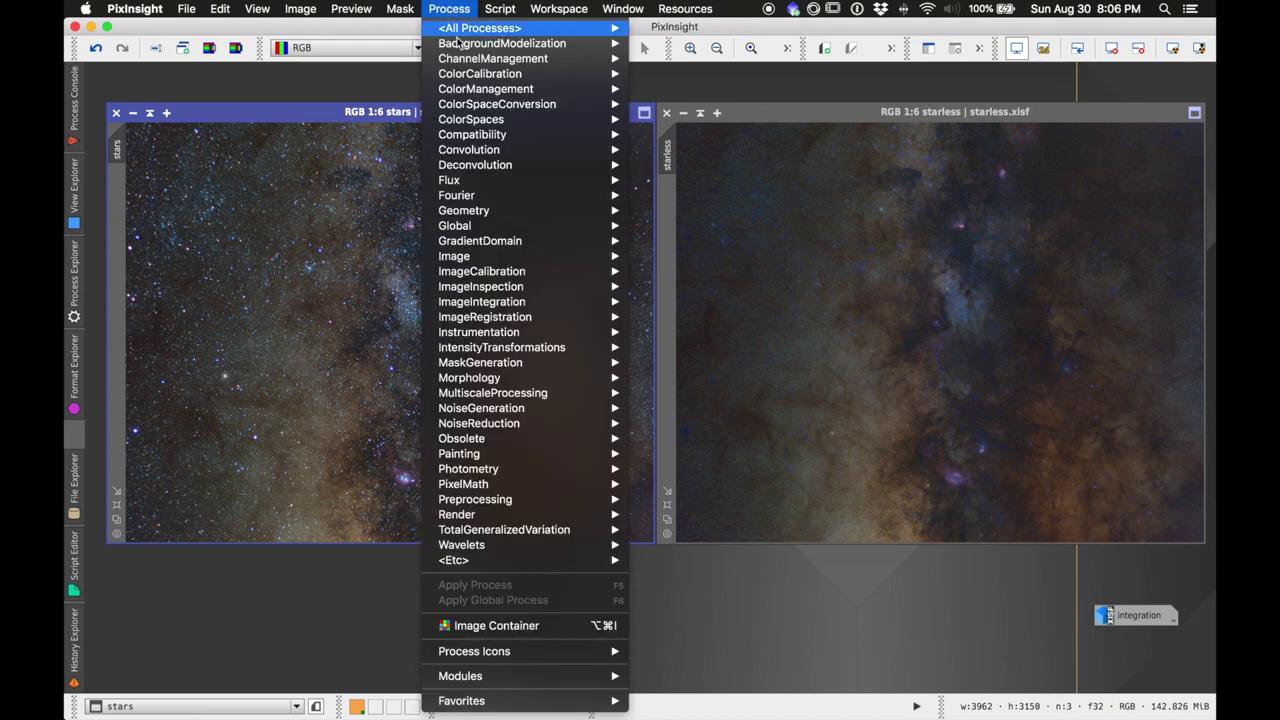
{"action": "mouse_move", "coordinate": [506, 350]}
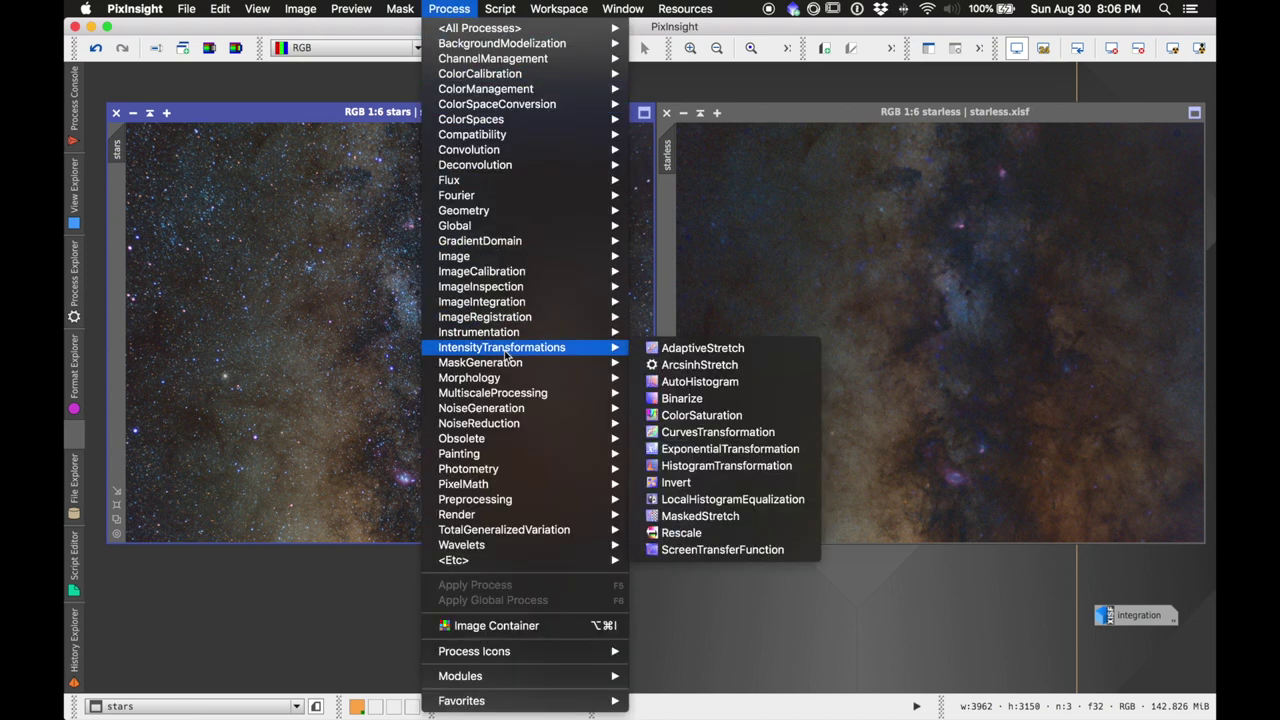
{"action": "left_click", "coordinate": [692, 432]}
{"action": "left_click_drag", "start_coordinate": [981, 118], "coordinate": [358, 125]}
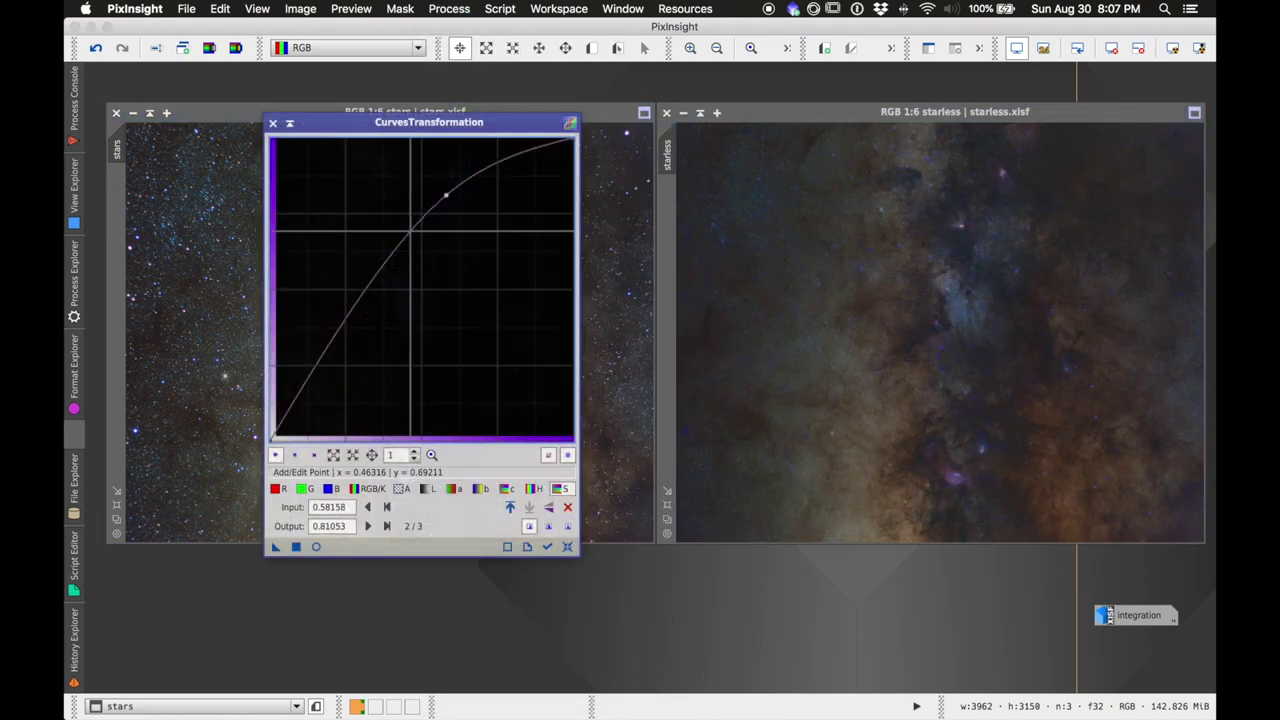
{"action": "left_click", "coordinate": [369, 488]}
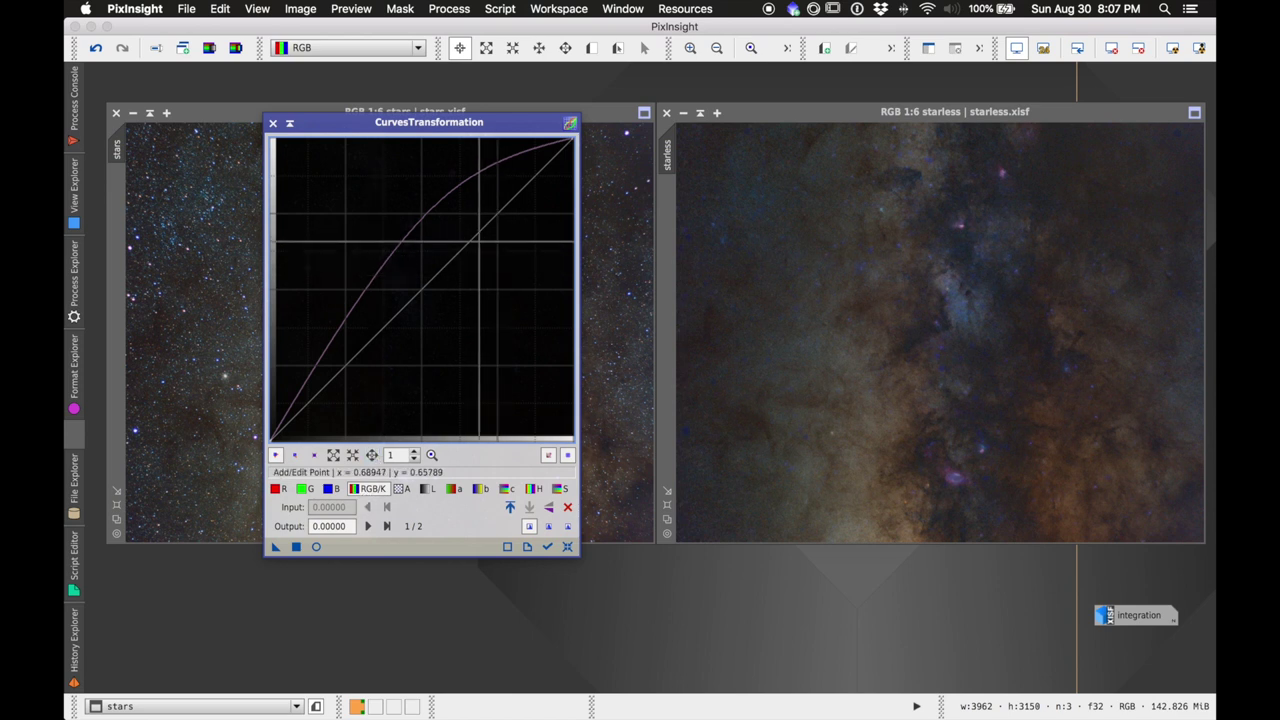
{"action": "left_click", "coordinate": [441, 247]}
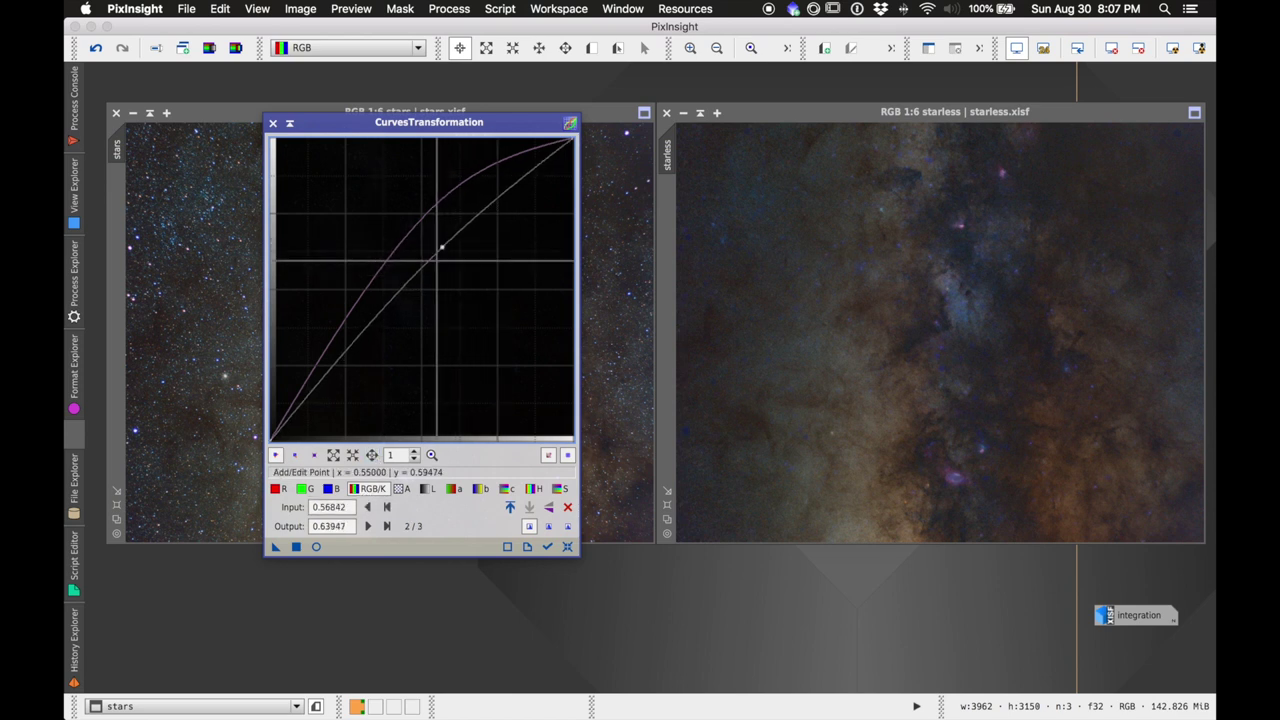
{"action": "left_click", "coordinate": [366, 341]}
{"action": "left_click_drag", "start_coordinate": [366, 341], "coordinate": [362, 352]}
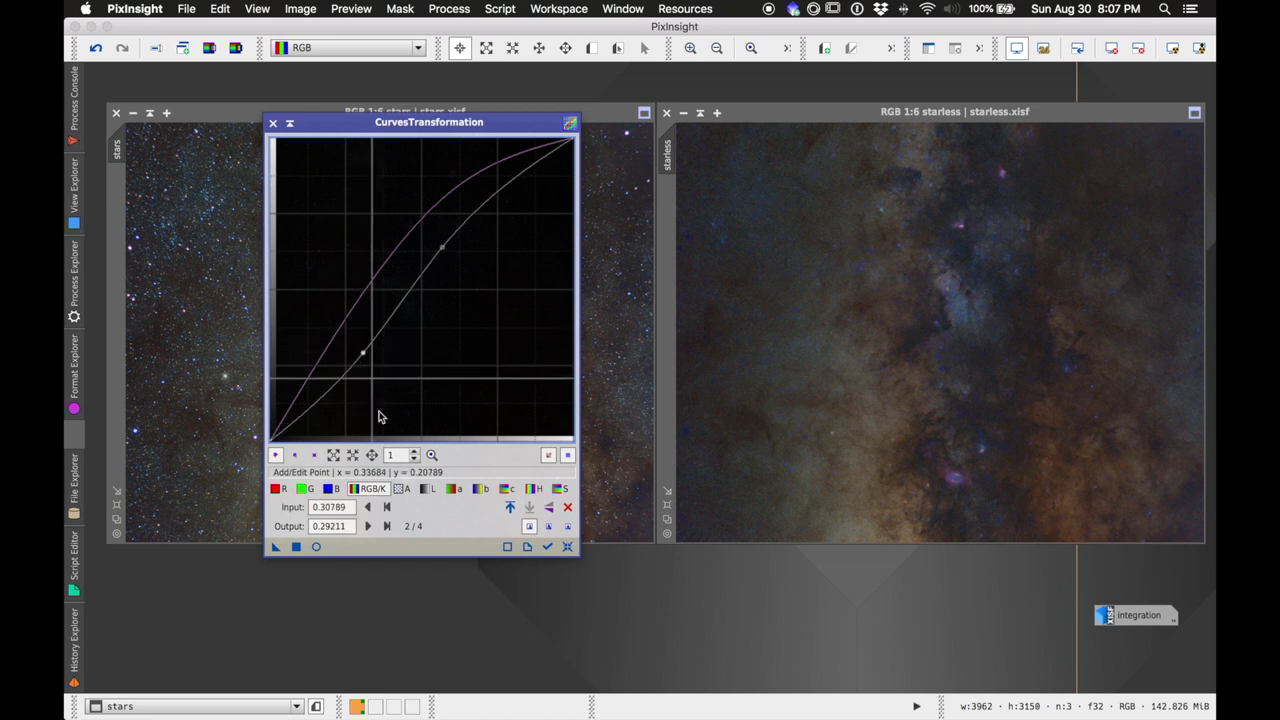
Step: Preview the curves in real time on the stars image and close the preview
{"action": "left_click", "coordinate": [316, 547]}
{"action": "left_click_drag", "start_coordinate": [312, 125], "coordinate": [604, 131]}
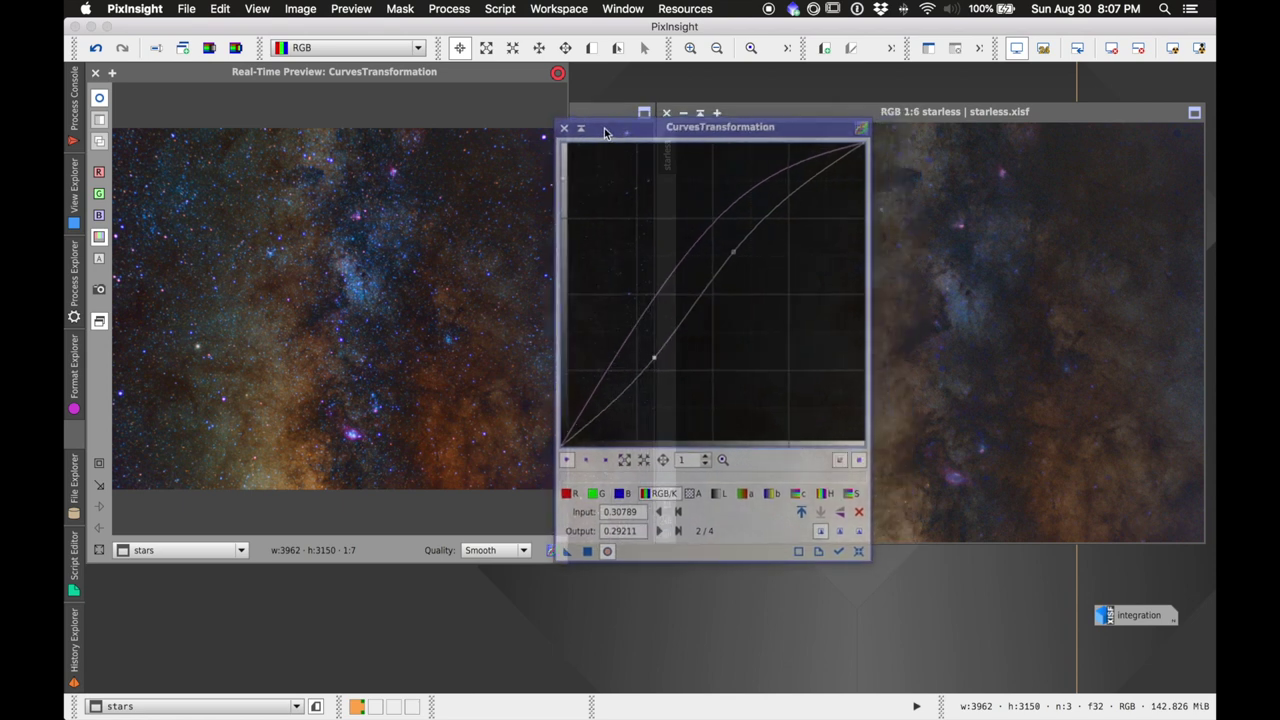
{"action": "left_click", "coordinate": [95, 74]}
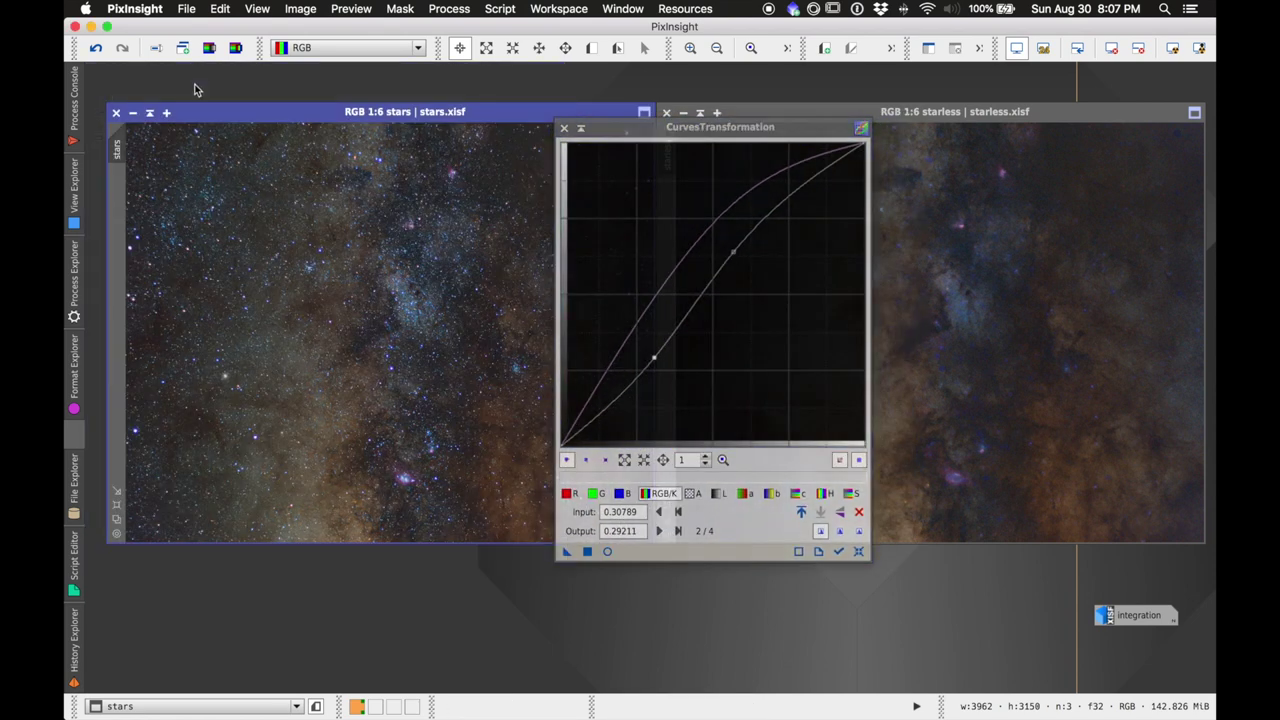
Step: Preview the curves on the starless image and lower the saturation curve's point to input 0.59474, output 0.76316
{"action": "left_click", "coordinate": [1066, 116]}
{"action": "left_click", "coordinate": [607, 551]}
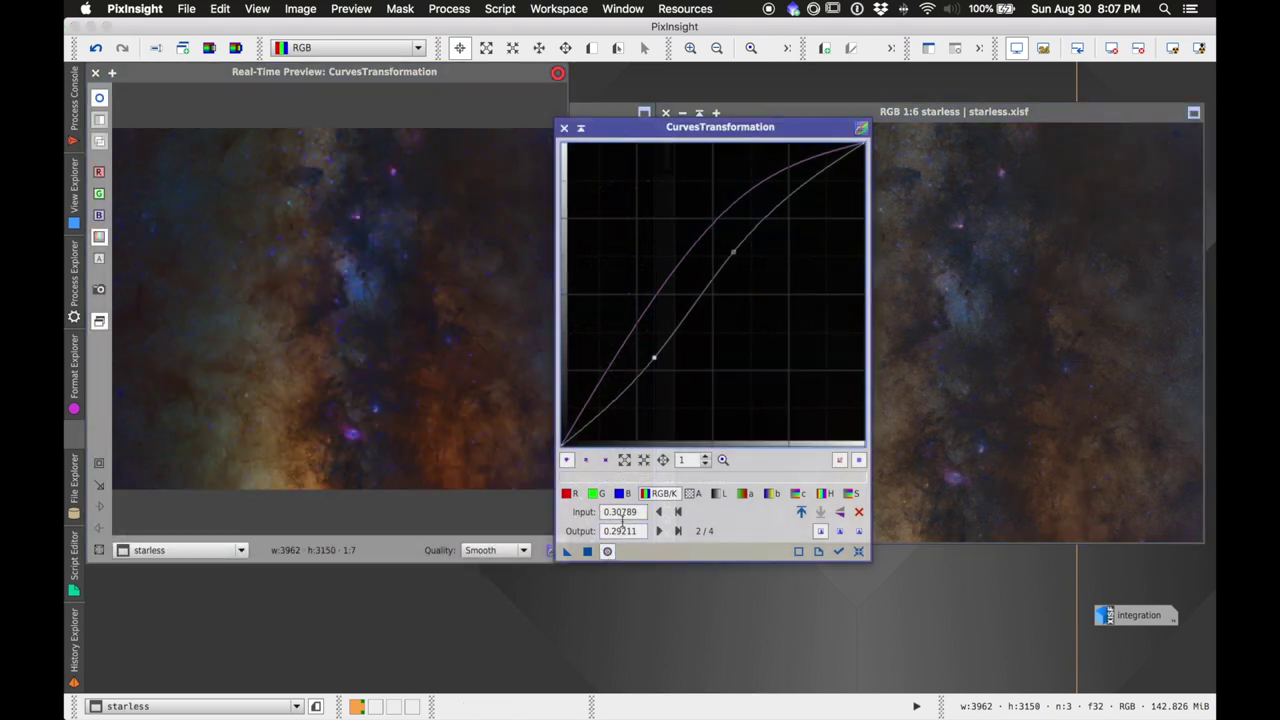
{"action": "left_click", "coordinate": [851, 493]}
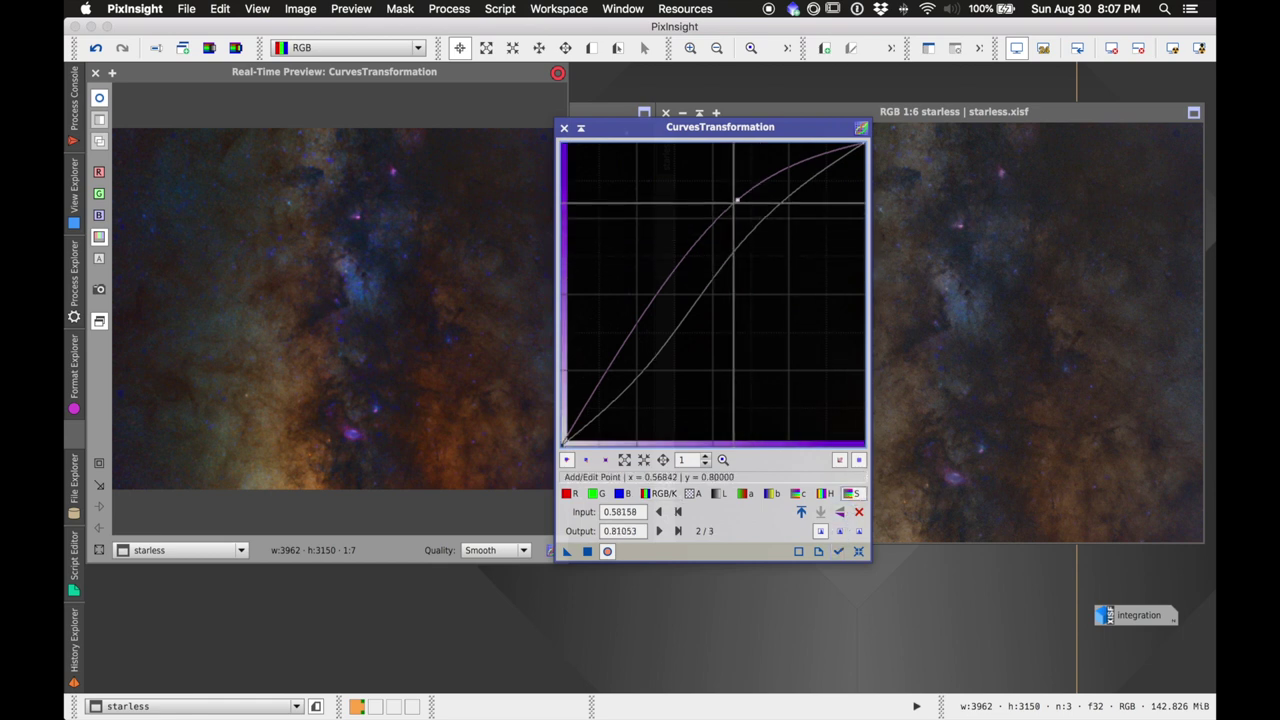
{"action": "left_click_drag", "start_coordinate": [738, 199], "coordinate": [741, 214]}
Step: Steepen the RGB/K curve by raising its upper point and moving the lower one to input 0.29211, output 0.27632; apply it to starless
{"action": "left_click", "coordinate": [660, 493]}
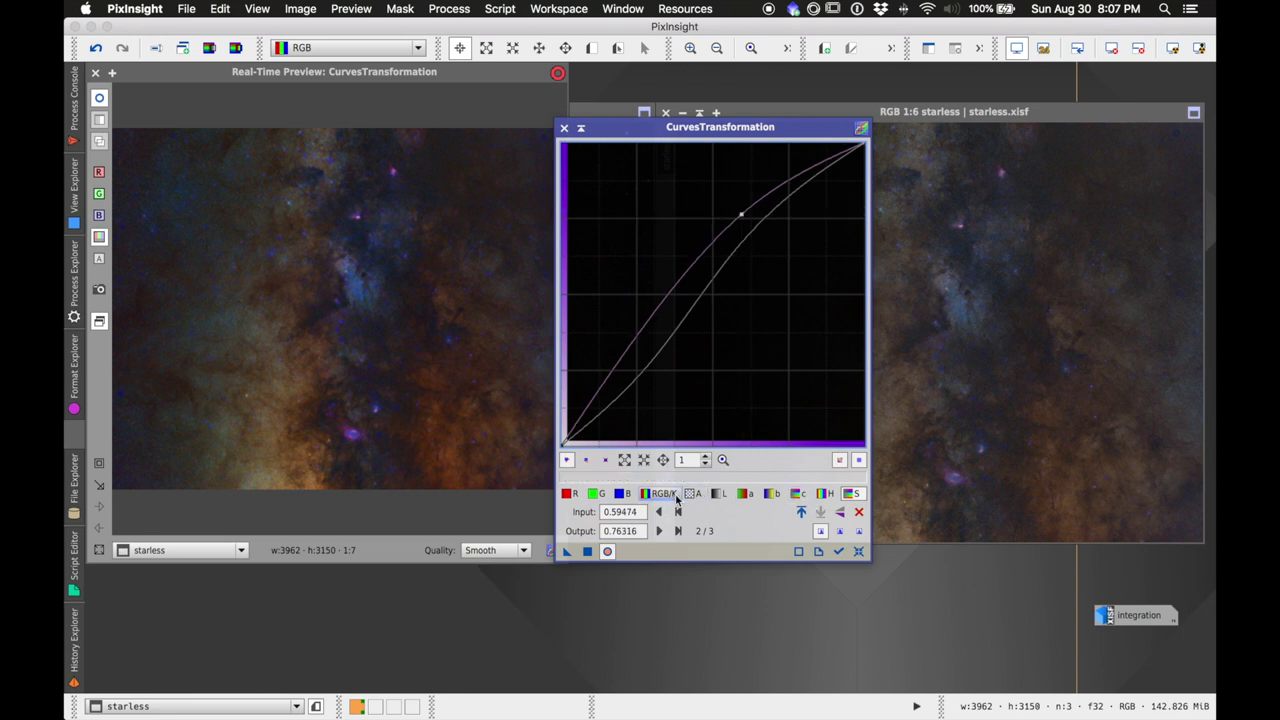
{"action": "left_click", "coordinate": [655, 356]}
{"action": "left_click_drag", "start_coordinate": [655, 356], "coordinate": [654, 362]}
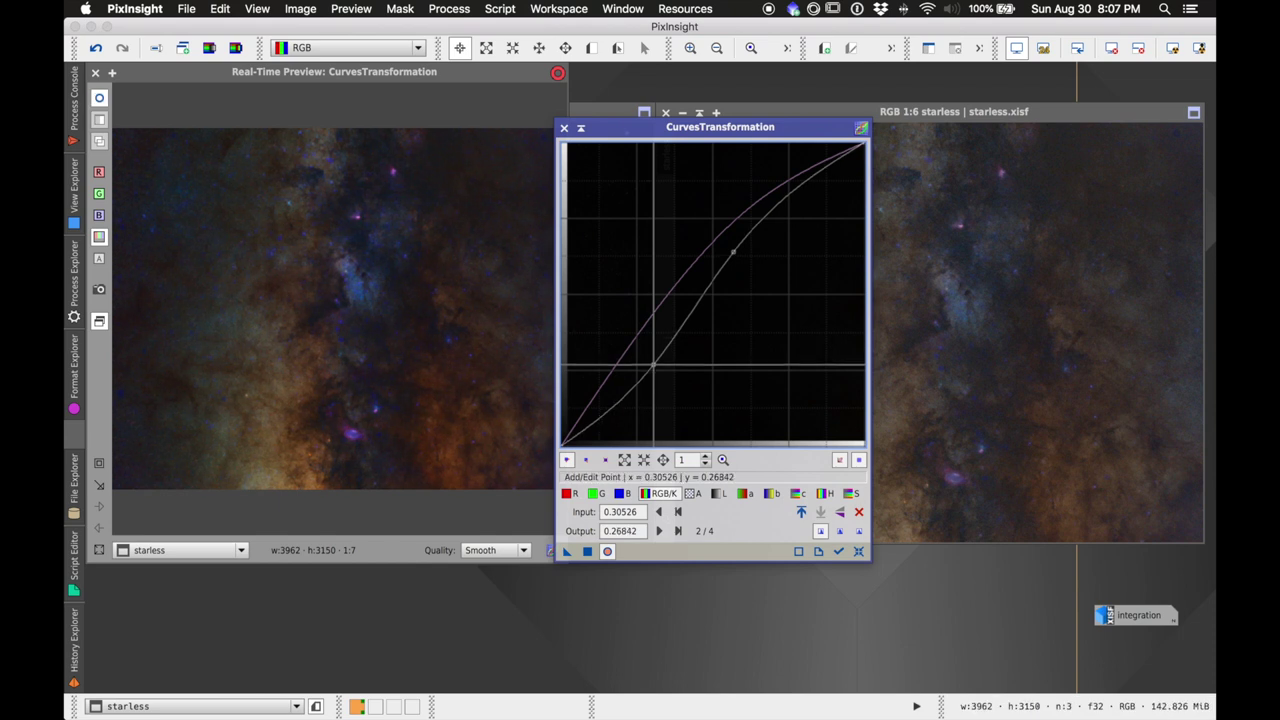
{"action": "left_click_drag", "start_coordinate": [733, 252], "coordinate": [730, 242]}
{"action": "left_click_drag", "start_coordinate": [654, 362], "coordinate": [650, 362]}
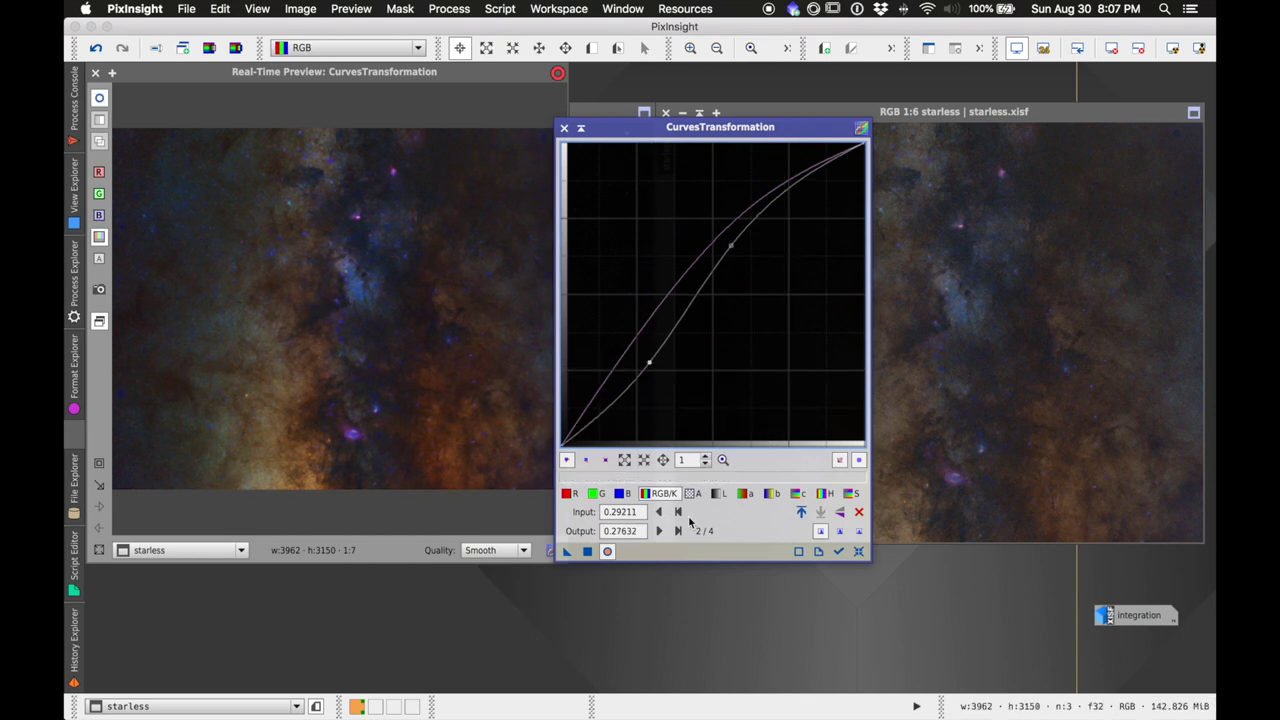
{"action": "left_click", "coordinate": [587, 552]}
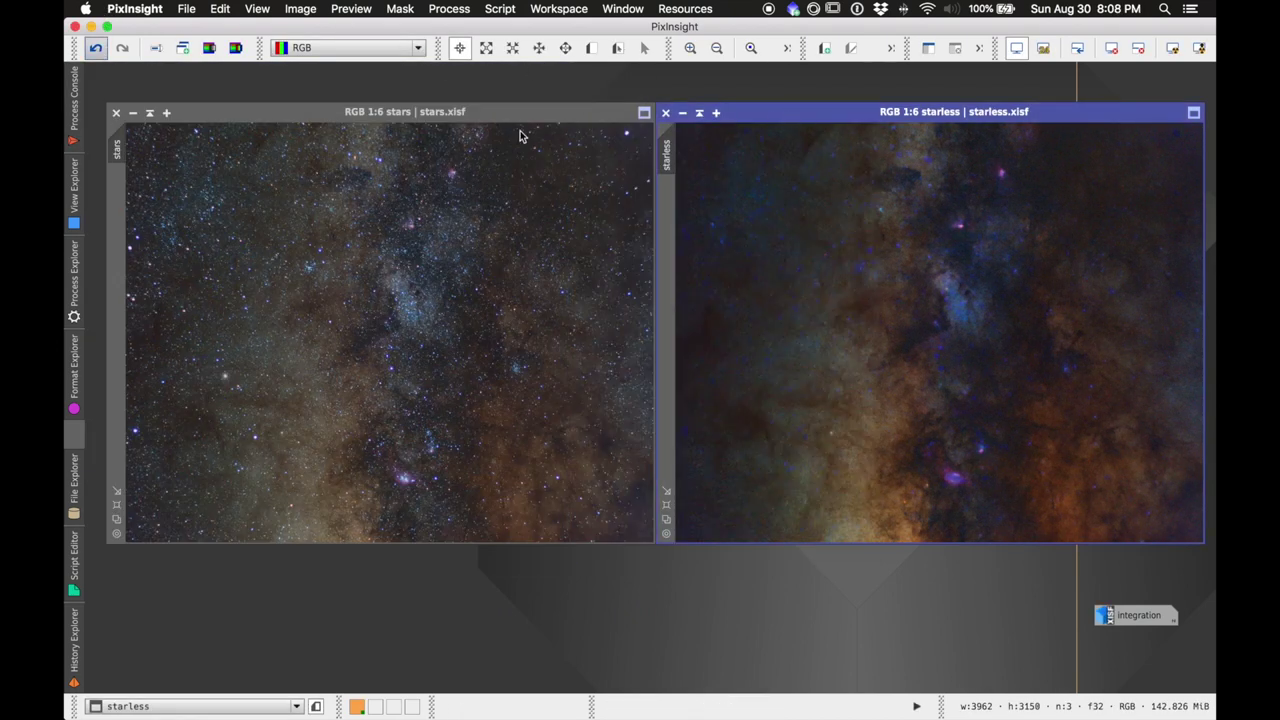
Step: Compare the starless image before and after the curves by undoing and redoing the adjustment
{"action": "left_click", "coordinate": [96, 48]}
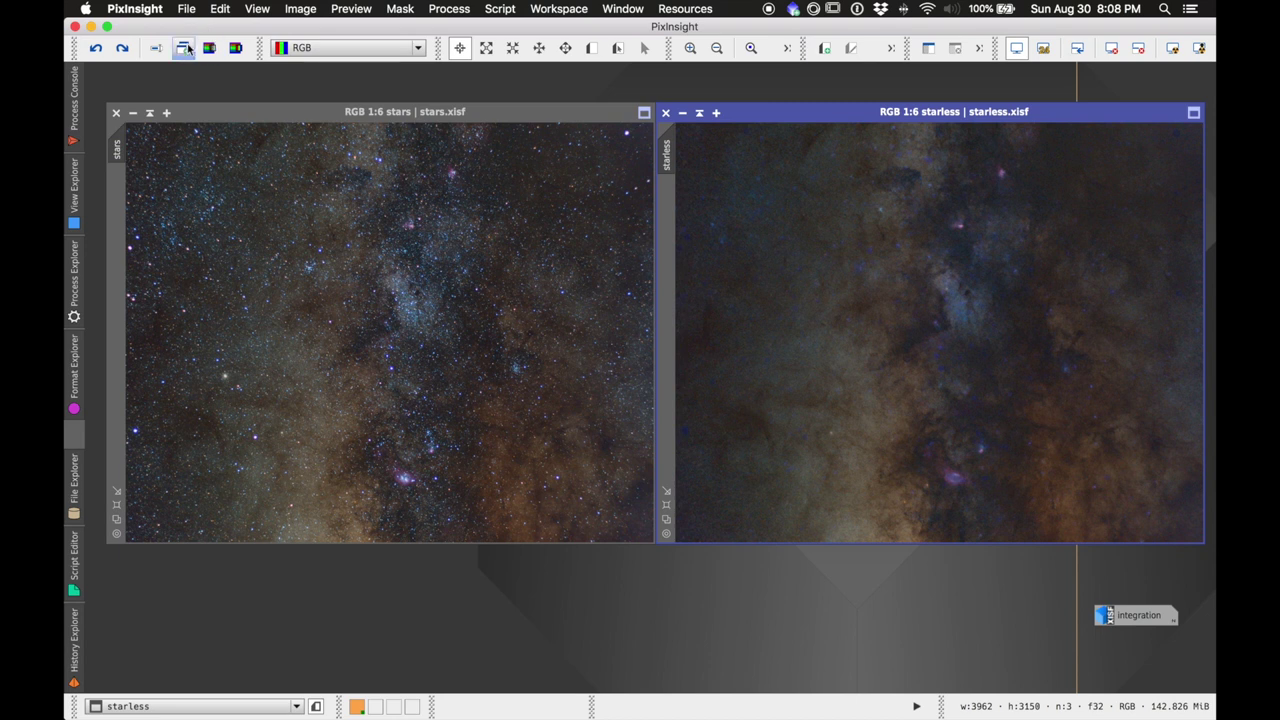
{"action": "left_click", "coordinate": [122, 48]}
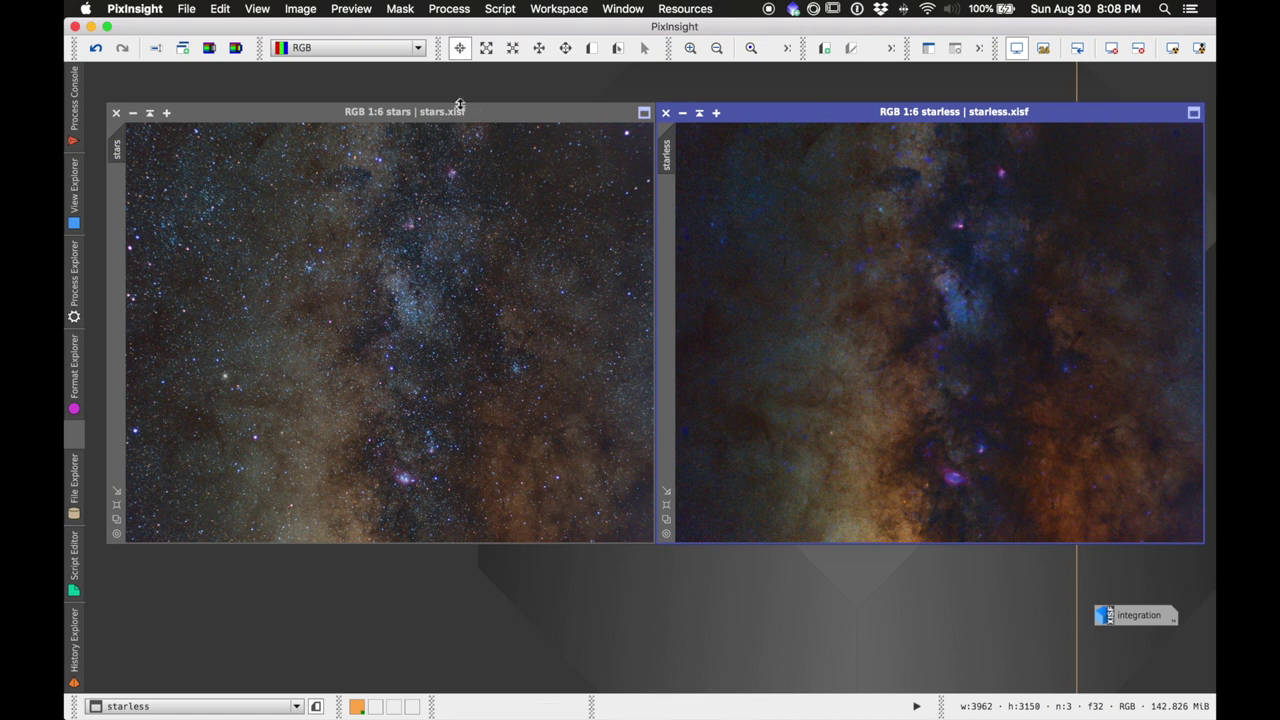
Step: Open PixelMath, enter the RGB/K expression ~(~stars*~starless) and expand the destination settings
{"action": "left_click", "coordinate": [442, 8]}
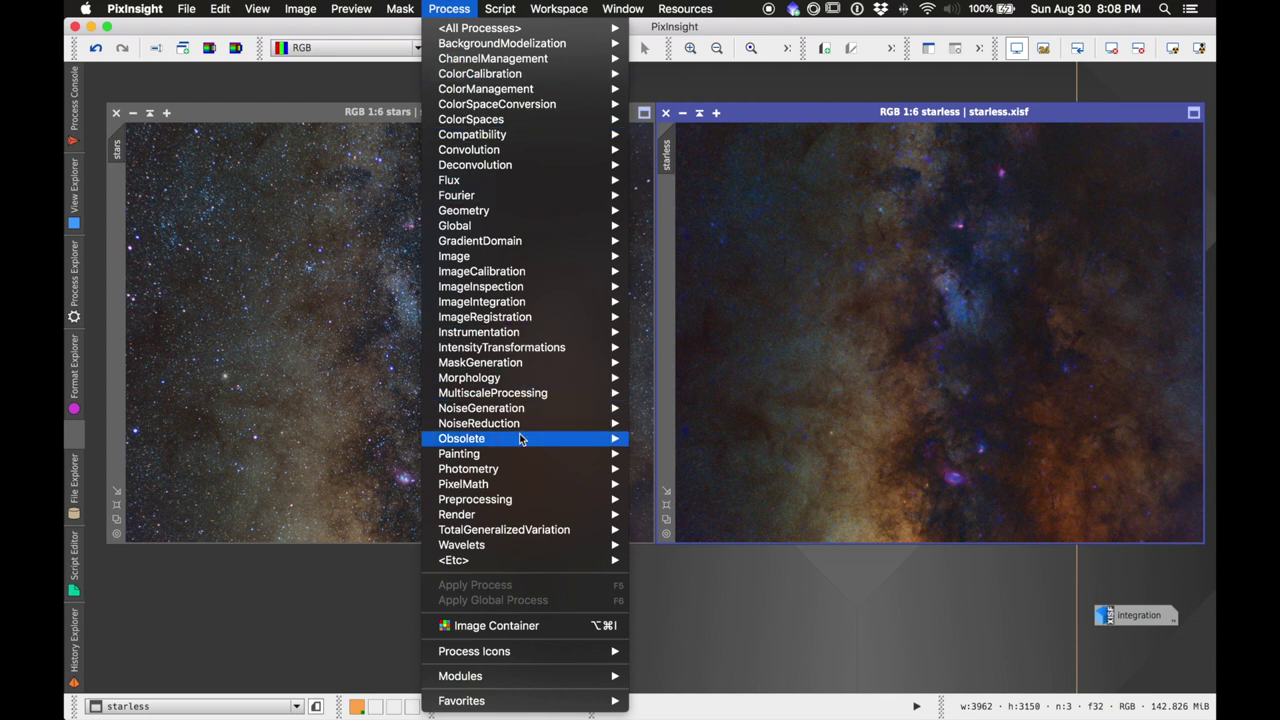
{"action": "mouse_move", "coordinate": [512, 489]}
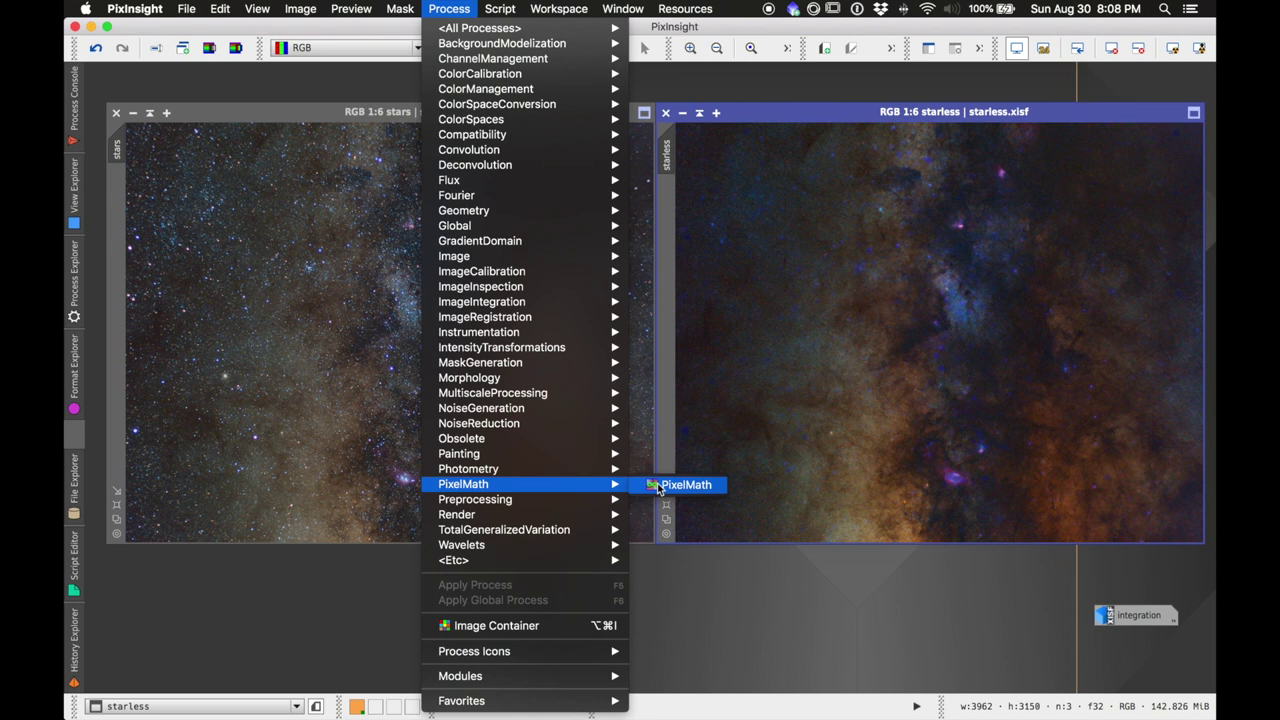
{"action": "left_click", "coordinate": [658, 486]}
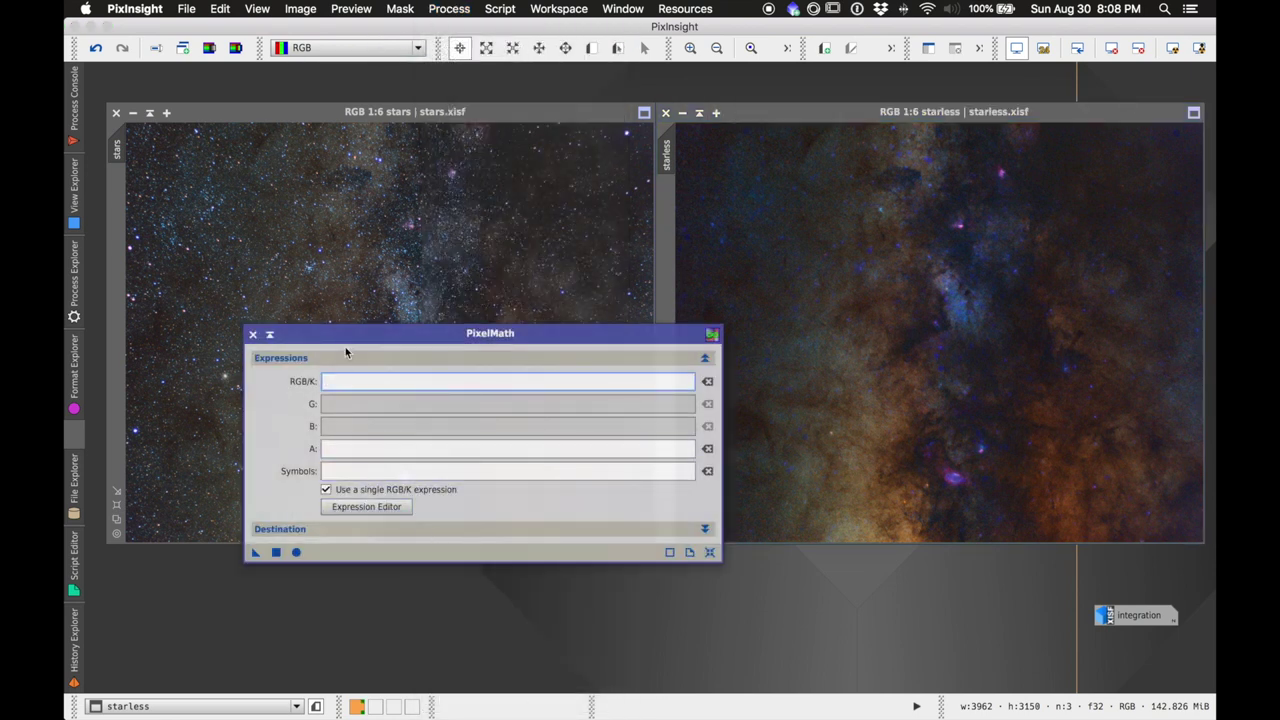
{"action": "left_click_drag", "start_coordinate": [346, 333], "coordinate": [526, 318]}
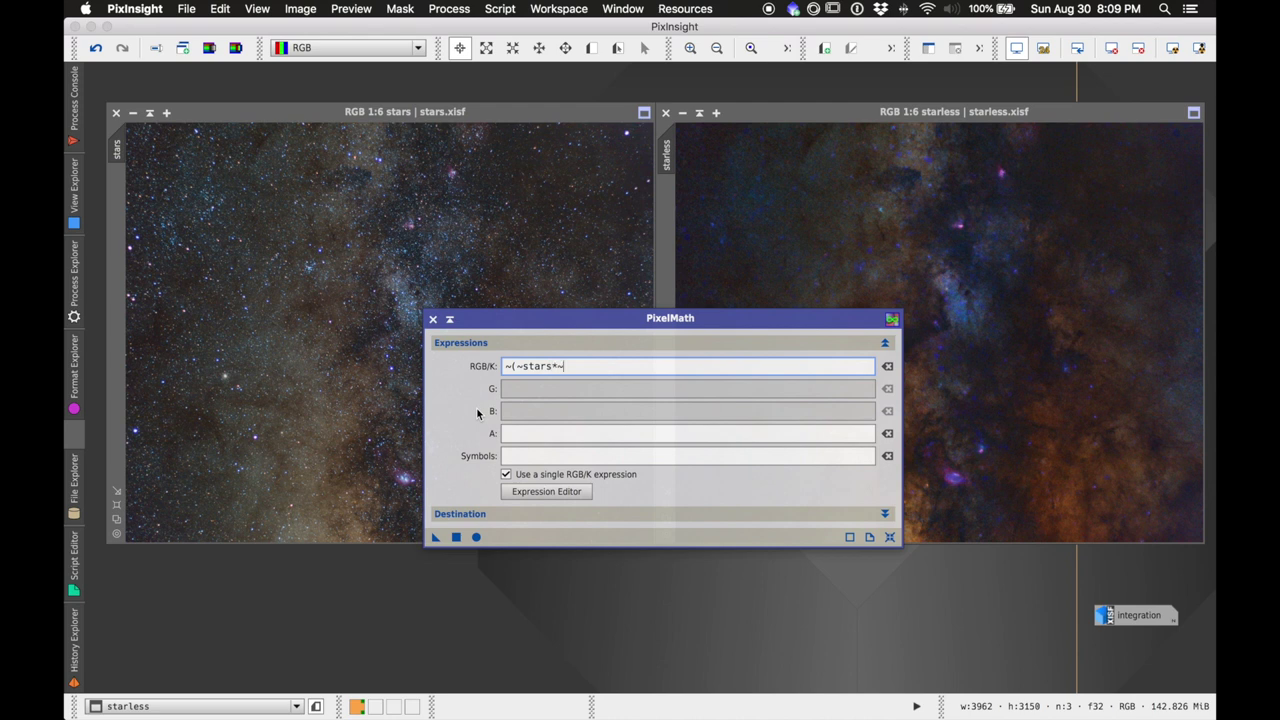
{"action": "type", "text": "less"}
{"action": "left_click", "coordinate": [883, 514]}
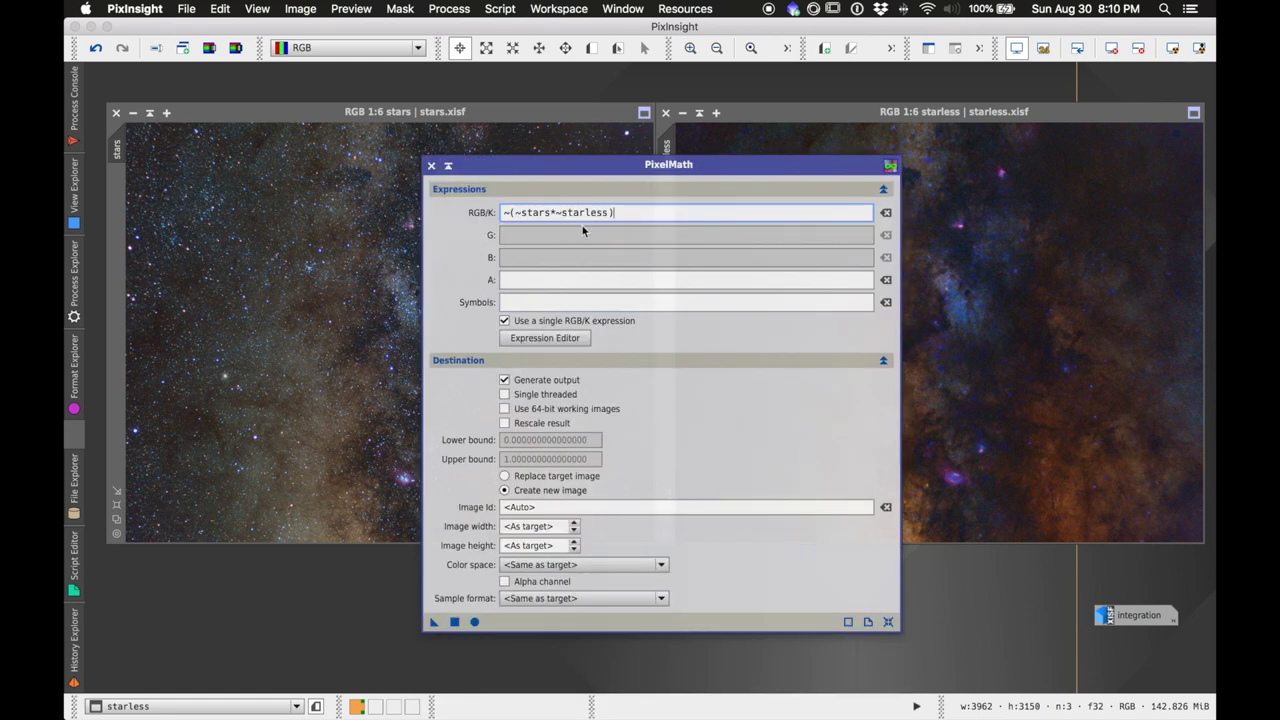
Step: Set PixelMath to create a new image in RGB Color, execute the expression globally and close the process window
{"action": "left_click", "coordinate": [884, 361]}
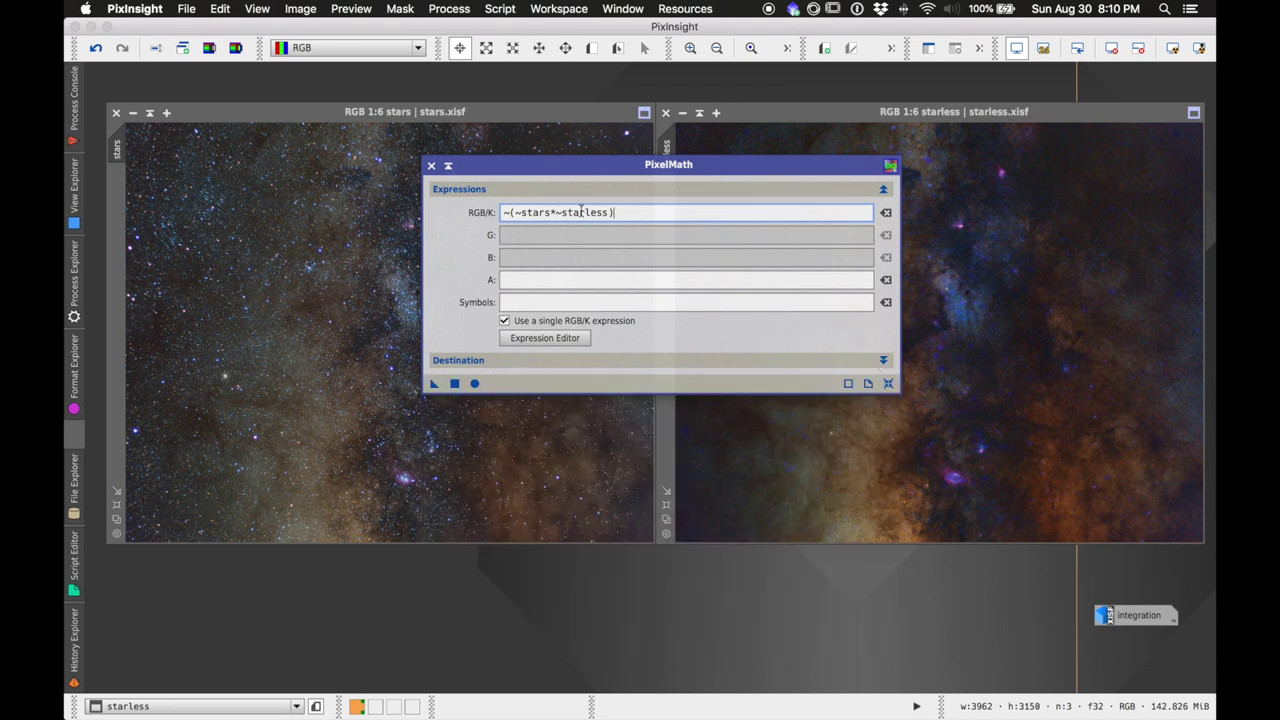
{"action": "left_click", "coordinate": [884, 362]}
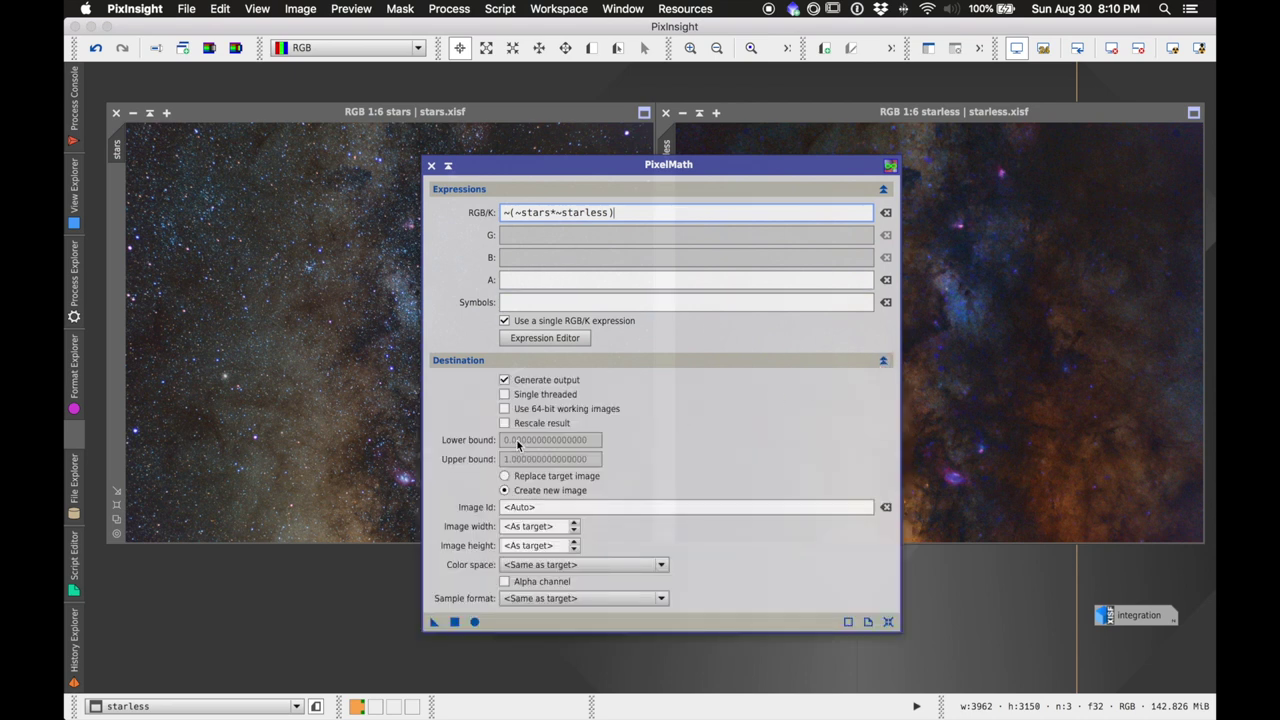
{"action": "left_click", "coordinate": [524, 477]}
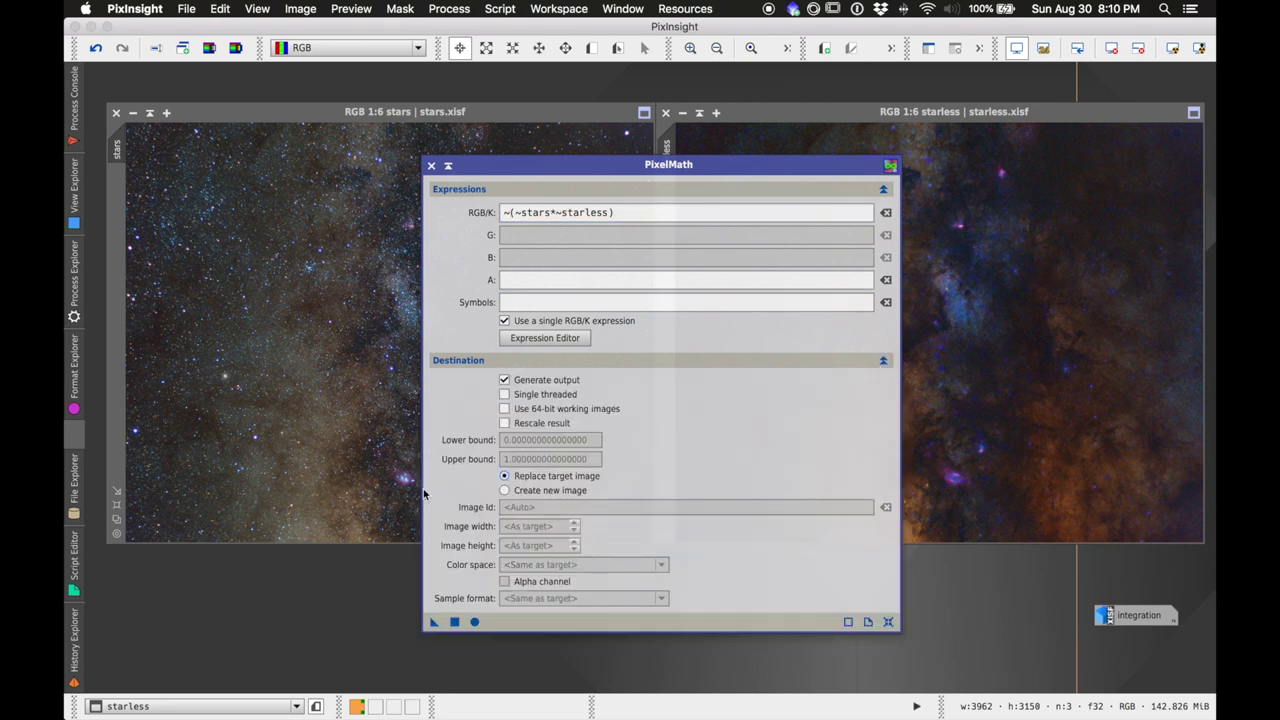
{"action": "left_click", "coordinate": [535, 491]}
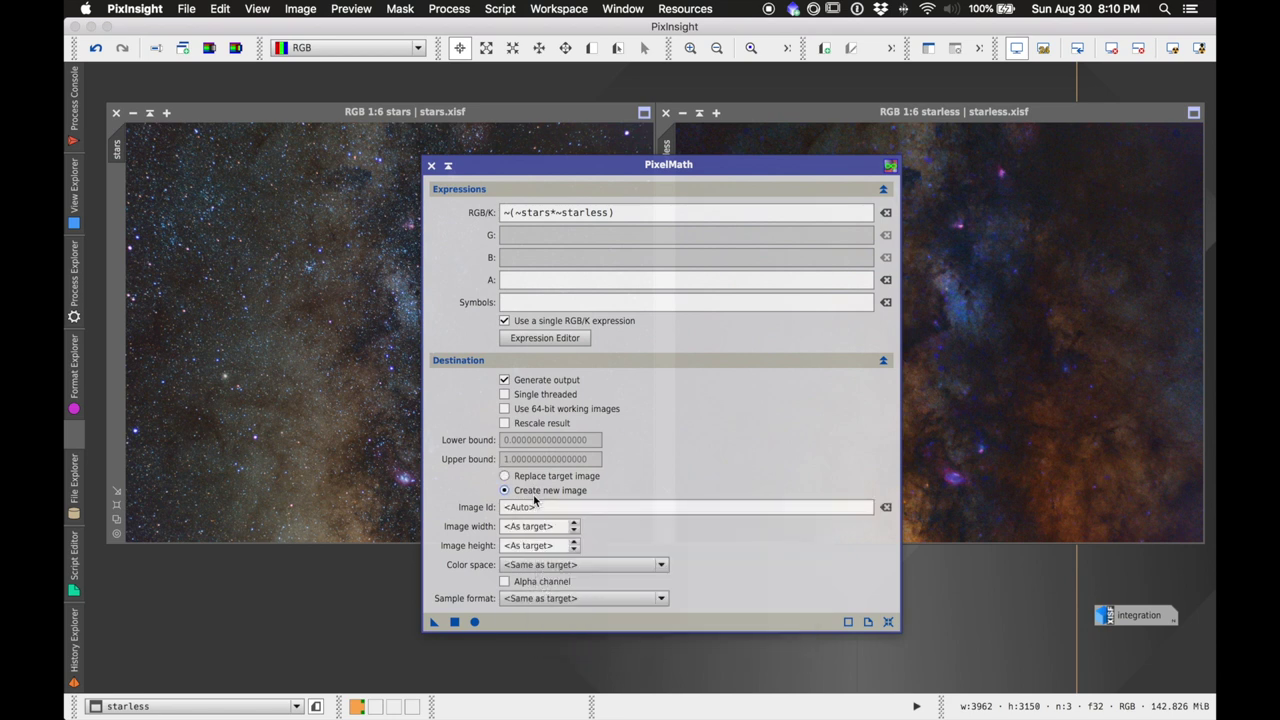
{"action": "left_click", "coordinate": [523, 566]}
{"action": "left_click", "coordinate": [521, 594]}
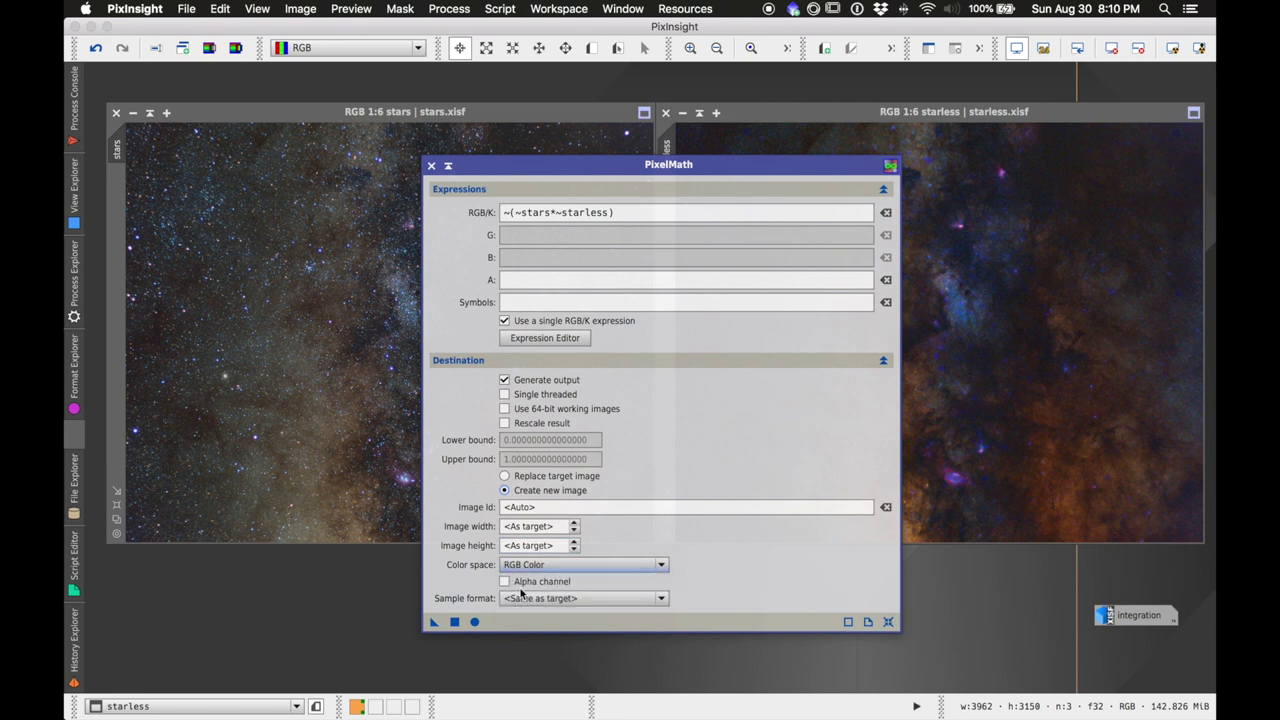
{"action": "left_click", "coordinate": [454, 624]}
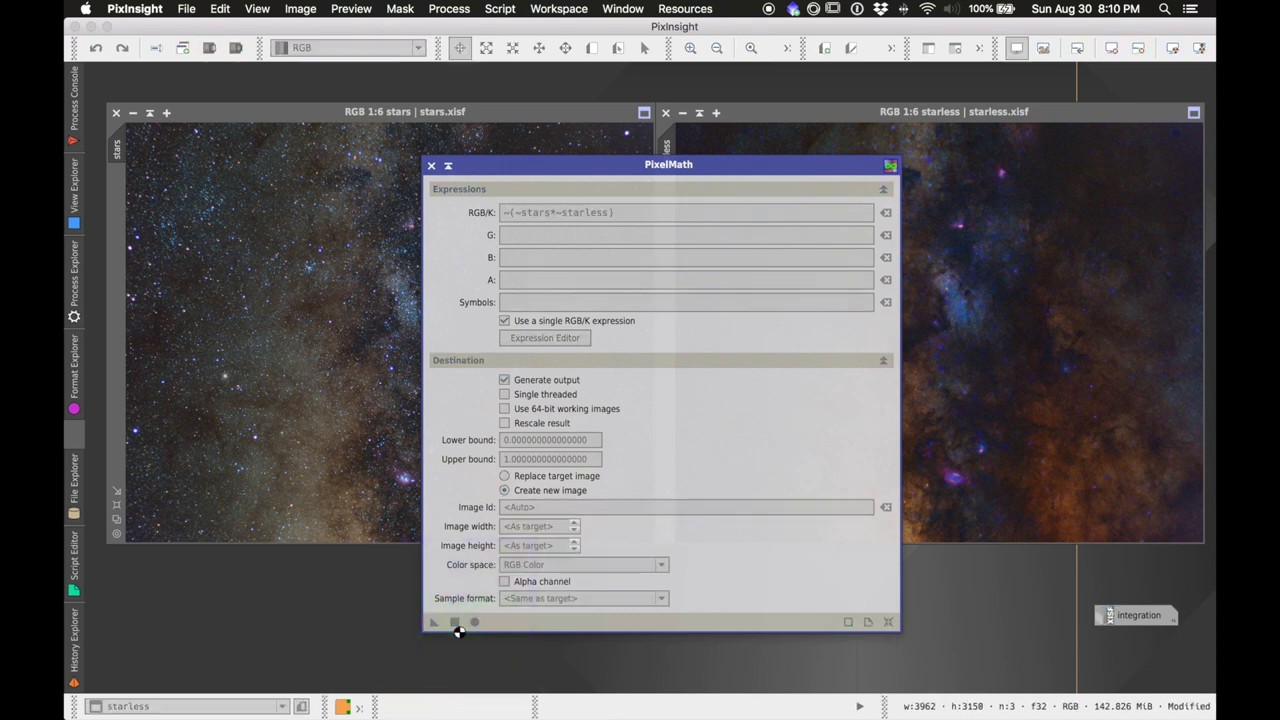
{"action": "left_click_drag", "start_coordinate": [474, 171], "coordinate": [787, 145]}
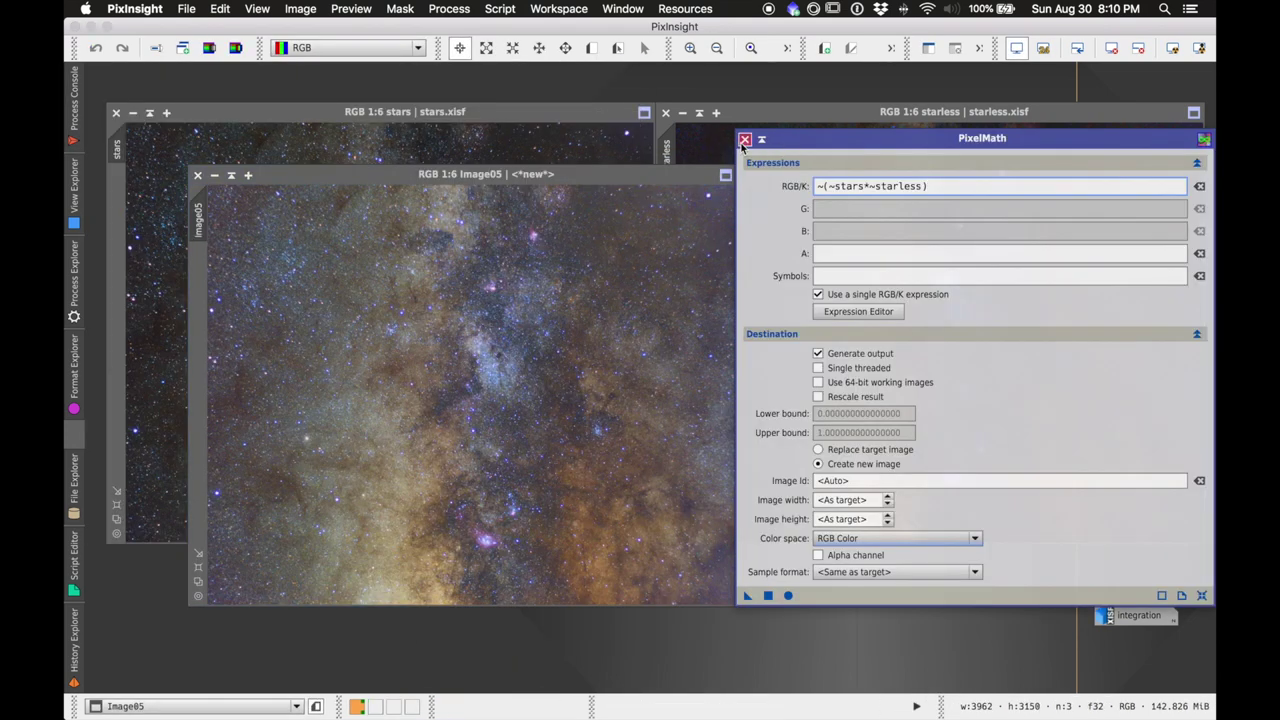
{"action": "left_click", "coordinate": [745, 139]}
Step: Run the DarkStructureEnhance script on the recombined image with 8 layers to remove, amount 0.40 and 1 iteration
{"action": "left_click_drag", "start_coordinate": [410, 176], "coordinate": [710, 126]}
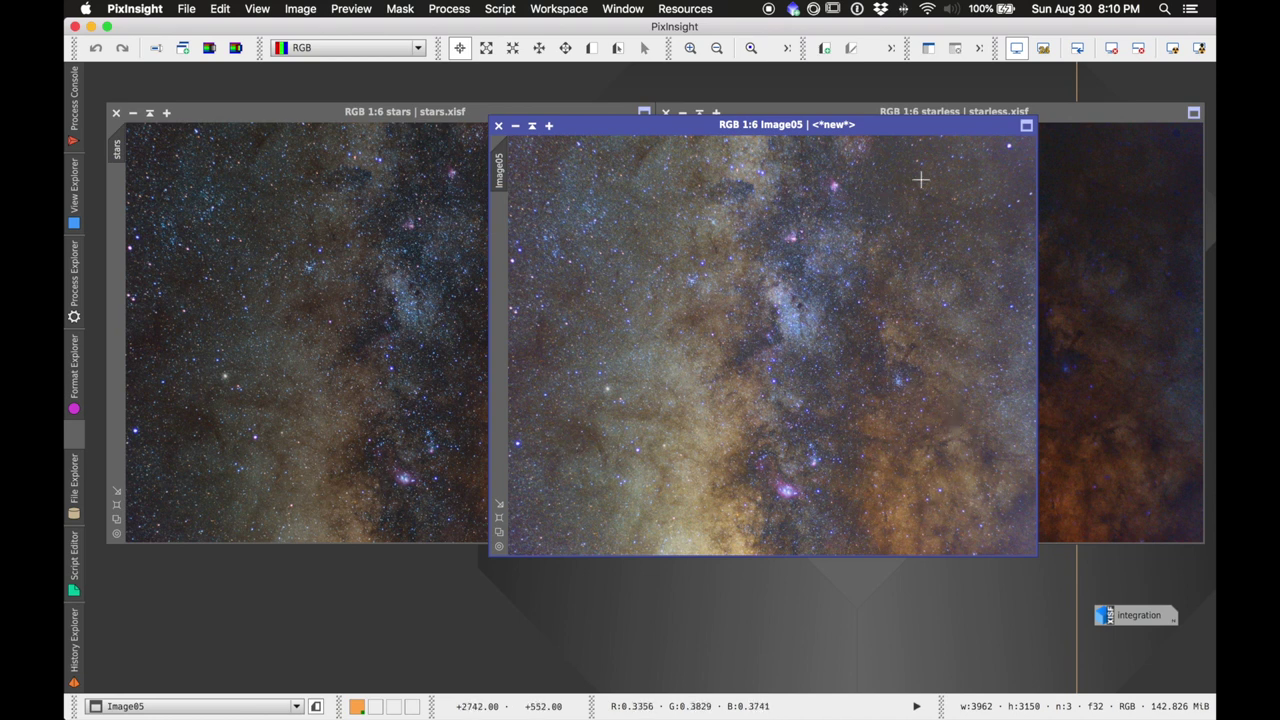
{"action": "left_click_drag", "start_coordinate": [870, 124], "coordinate": [664, 122]}
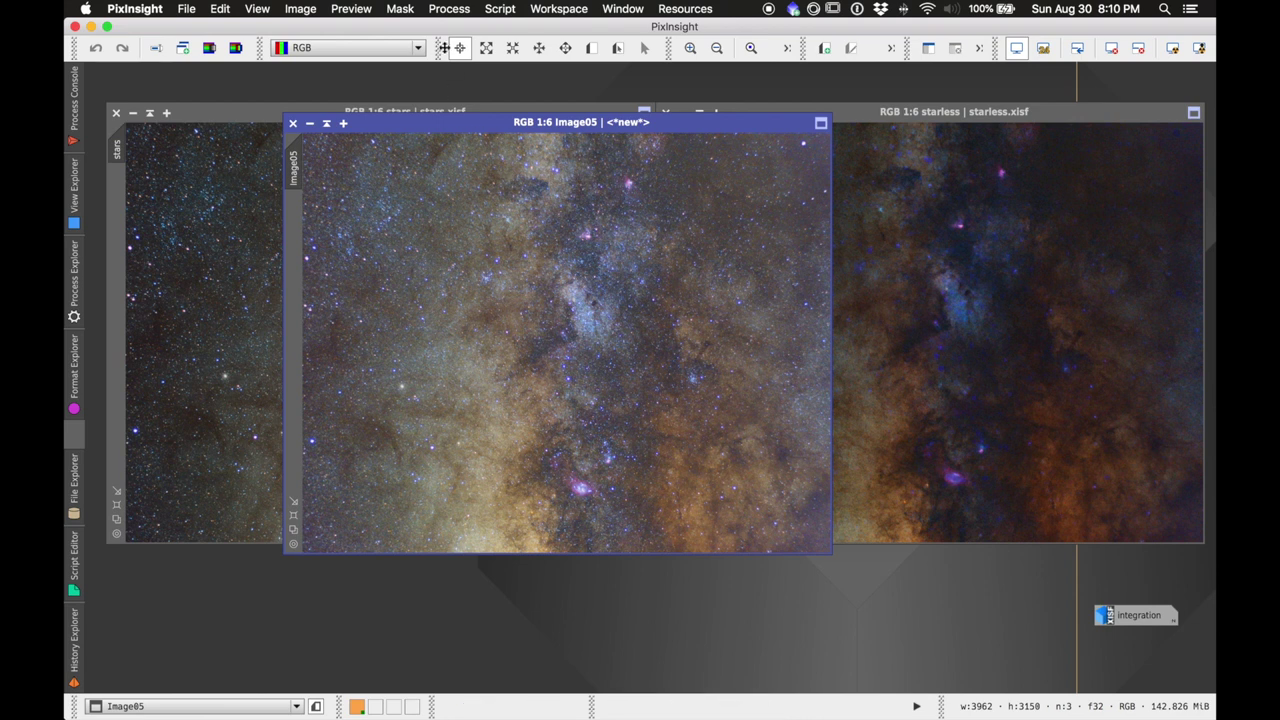
{"action": "left_click", "coordinate": [500, 8]}
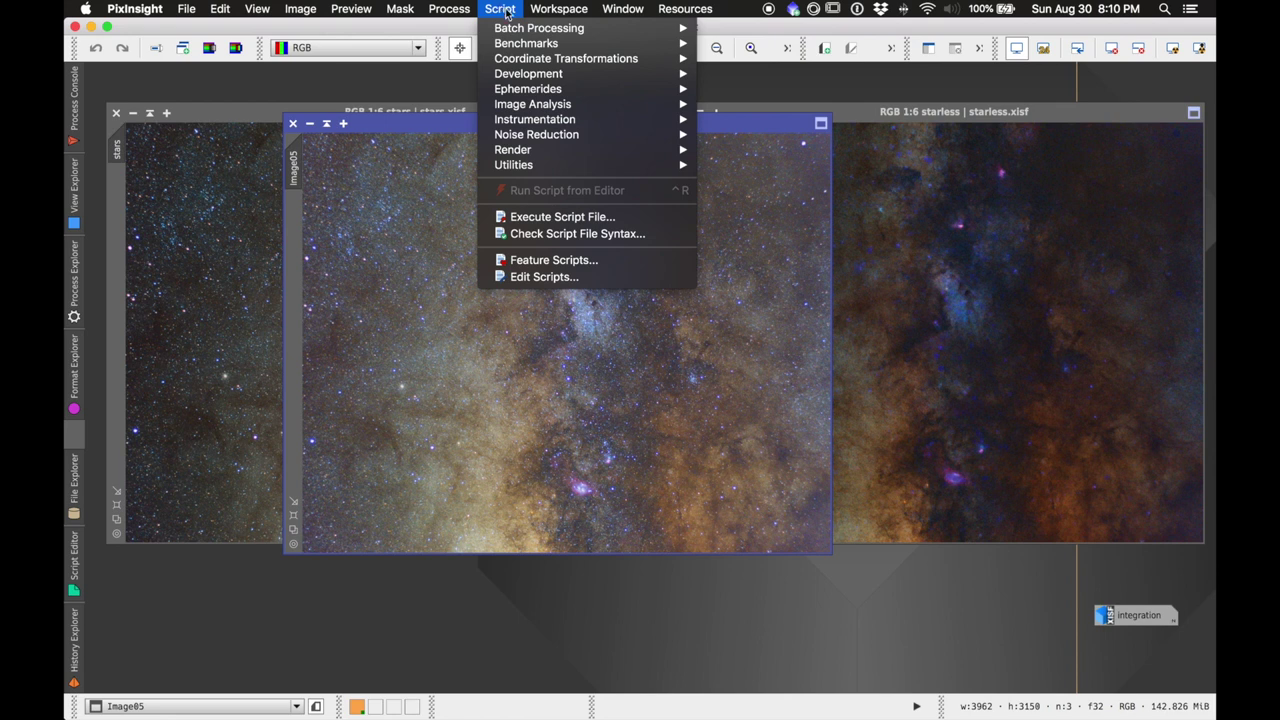
{"action": "mouse_move", "coordinate": [543, 168]}
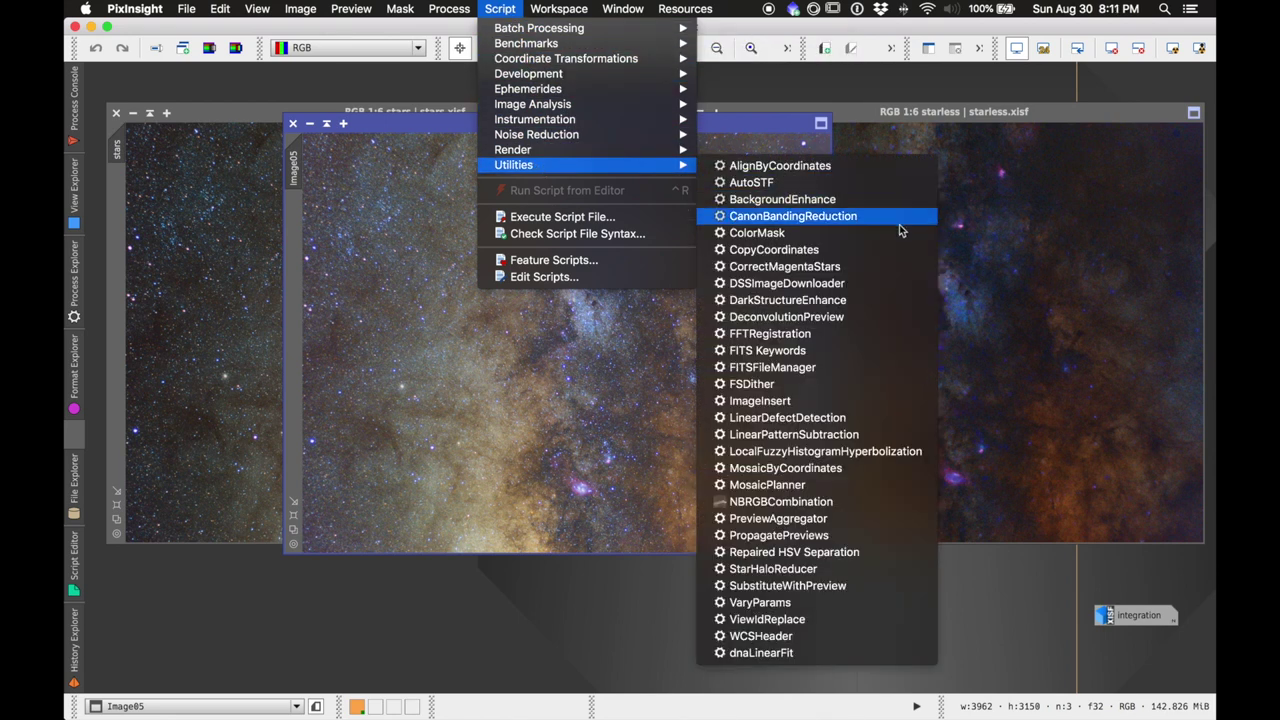
{"action": "left_click", "coordinate": [877, 304]}
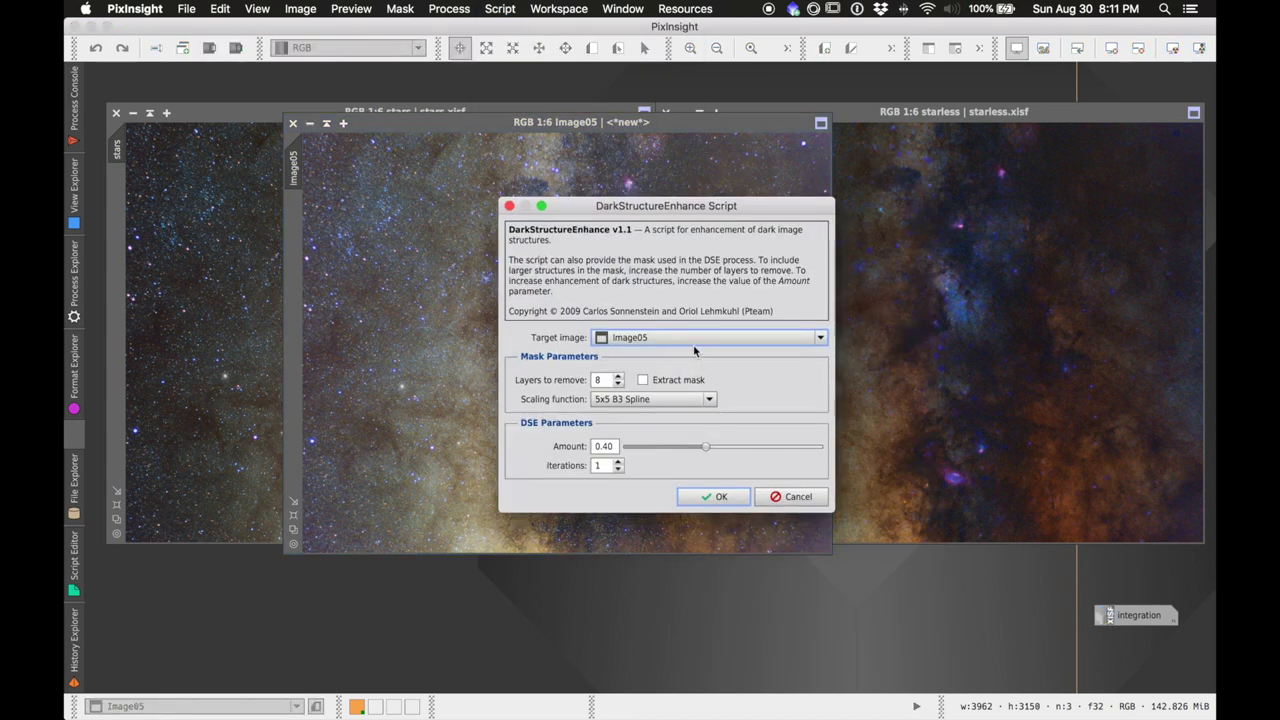
{"action": "left_click", "coordinate": [712, 499]}
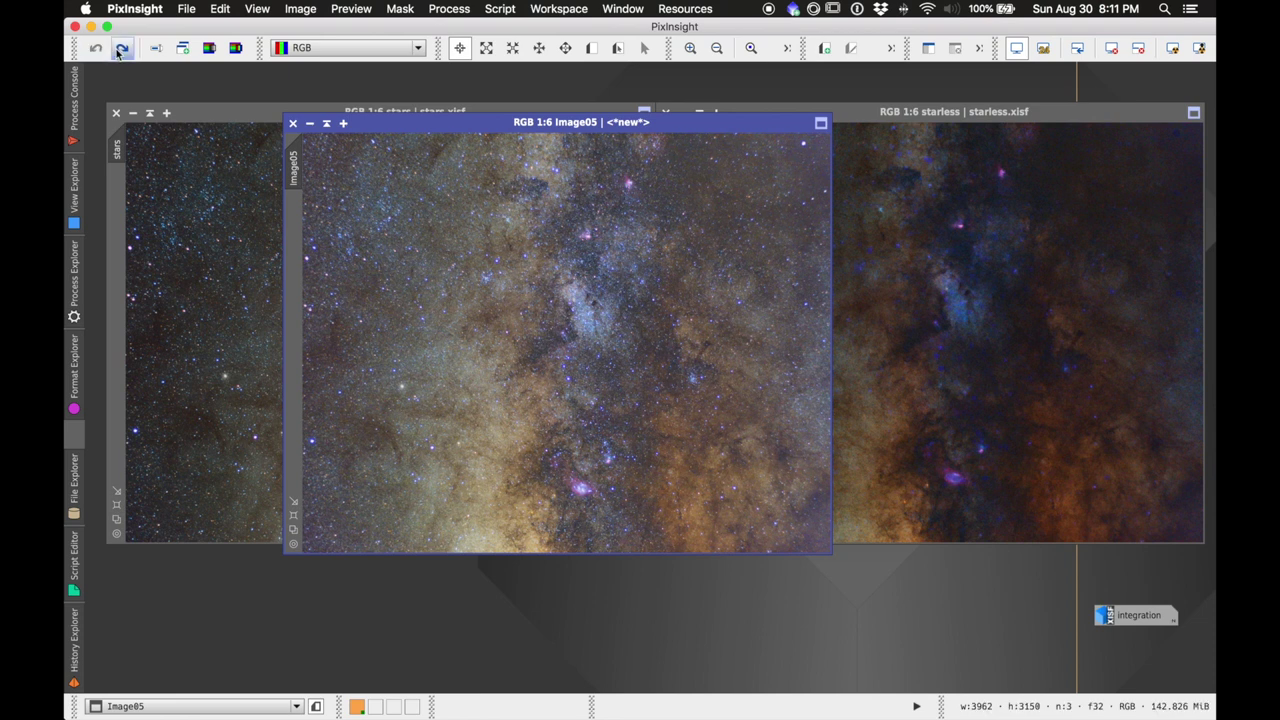
Step: Compare the recombined image before and after the dark structure enhancement by undoing and redoing it
{"action": "left_click", "coordinate": [96, 48]}
{"action": "key", "text": "super+shift+z"}
{"action": "mouse_move", "coordinate": [390, 120]}
{"action": "left_mouse_down"}
{"action": "mouse_move", "coordinate": [430, 118]}
{"action": "mouse_move", "coordinate": [395, 118]}
{"action": "left_mouse_up"}
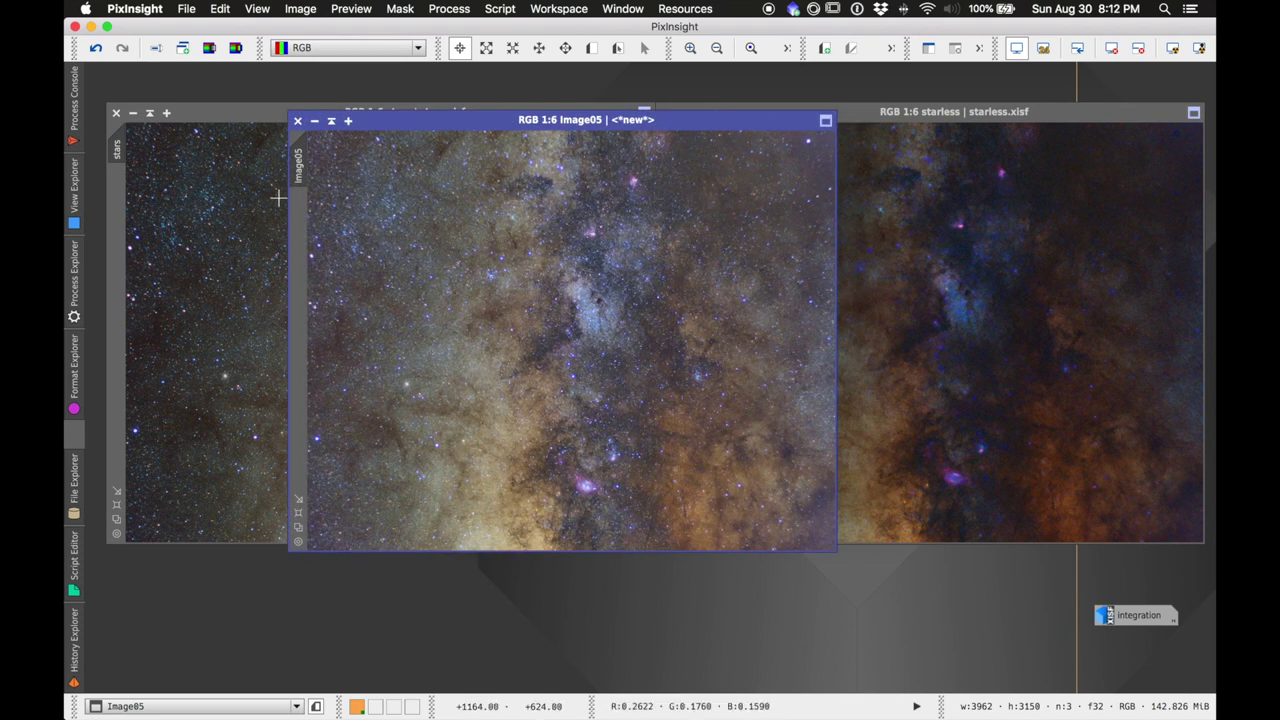
Step: Reset CurvesTransformation, preview it on the recombined image and apply an RGB/K curve lowered in the shadows
{"action": "left_click", "coordinate": [440, 9]}
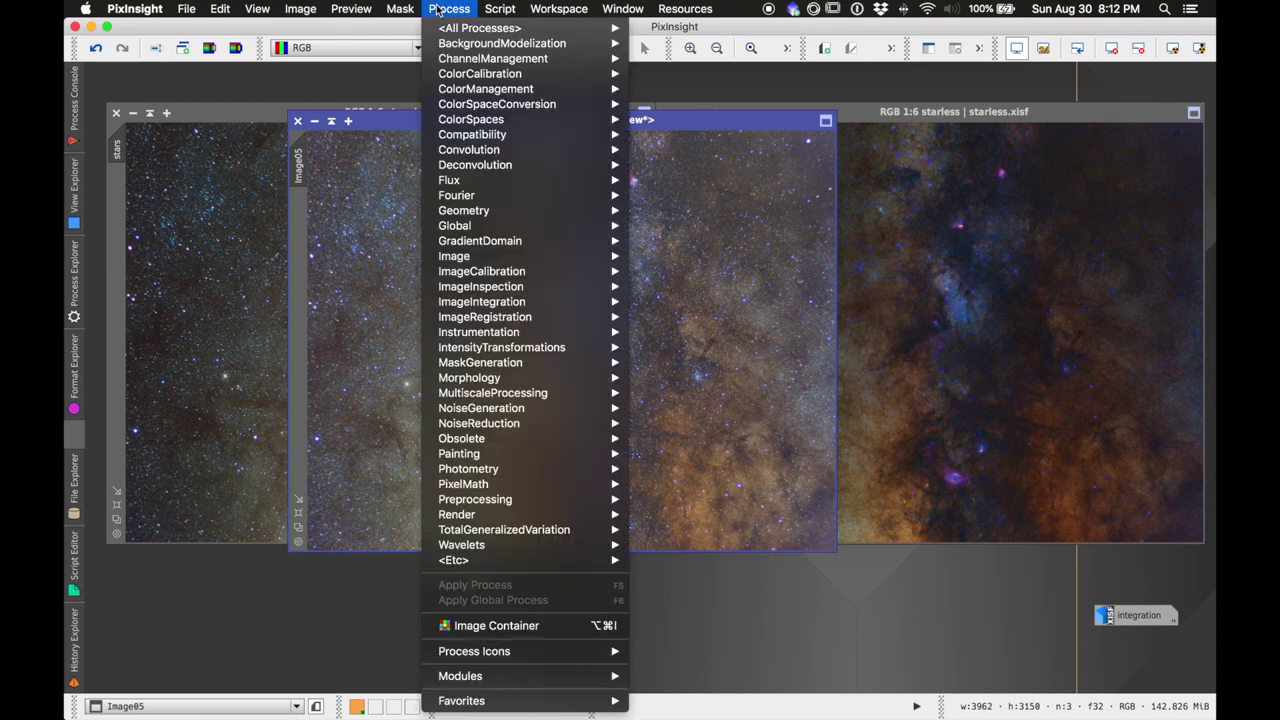
{"action": "mouse_move", "coordinate": [590, 347]}
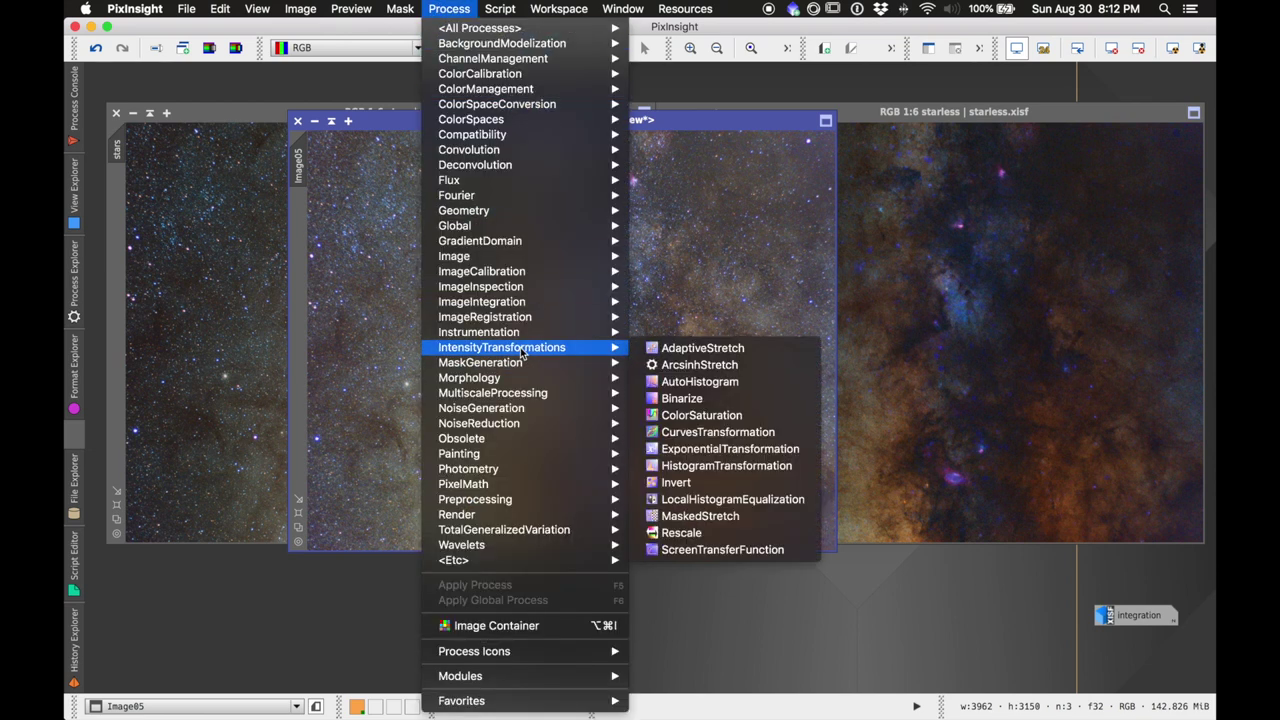
{"action": "left_click", "coordinate": [725, 433]}
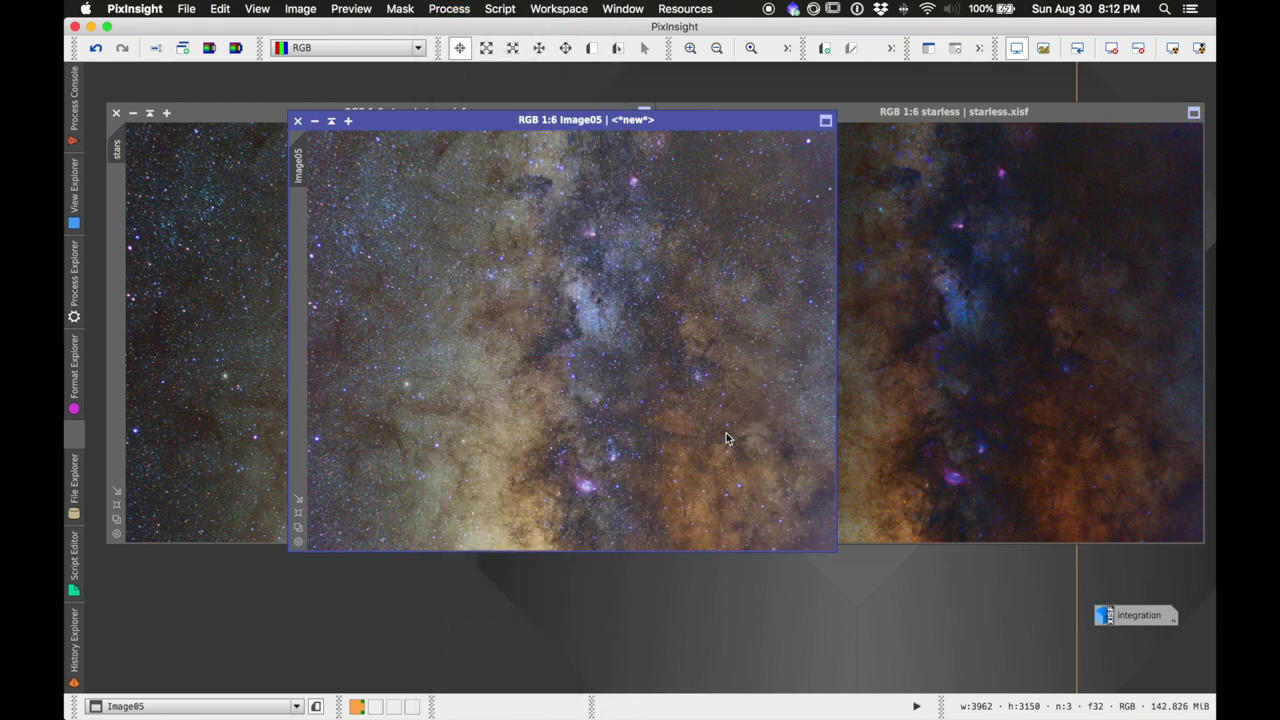
{"action": "left_click", "coordinate": [859, 552]}
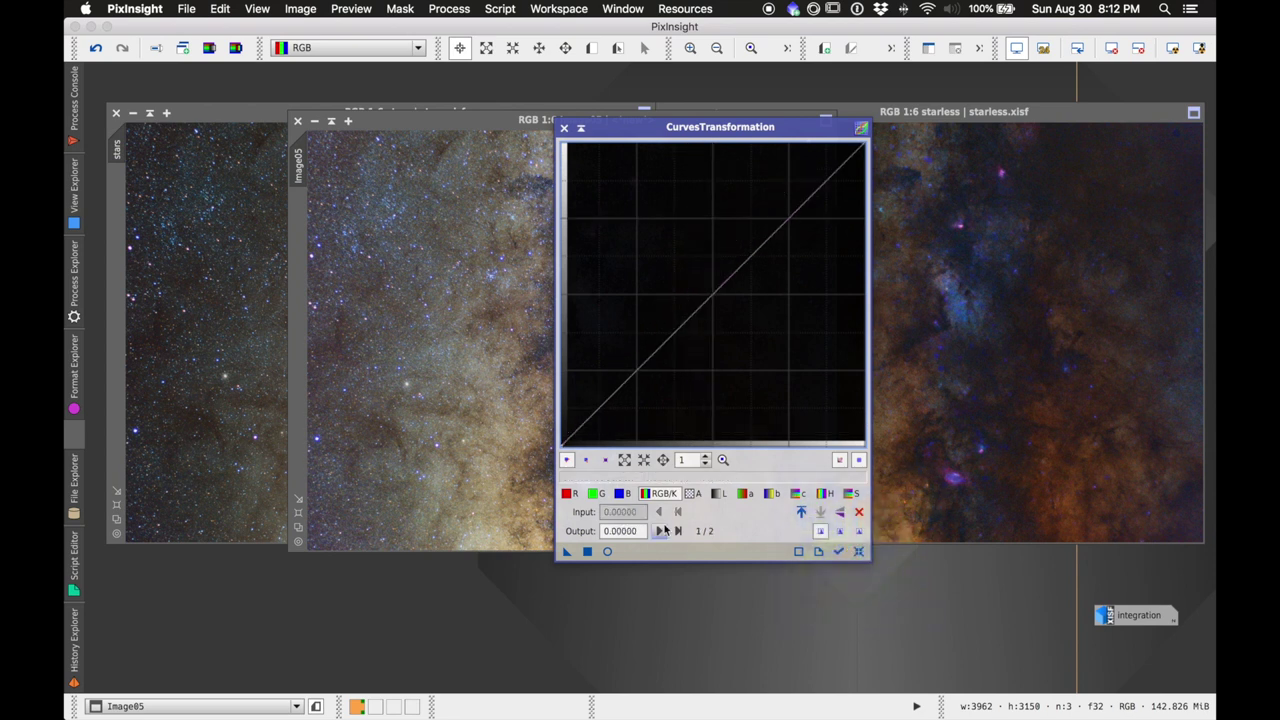
{"action": "left_click", "coordinate": [607, 552]}
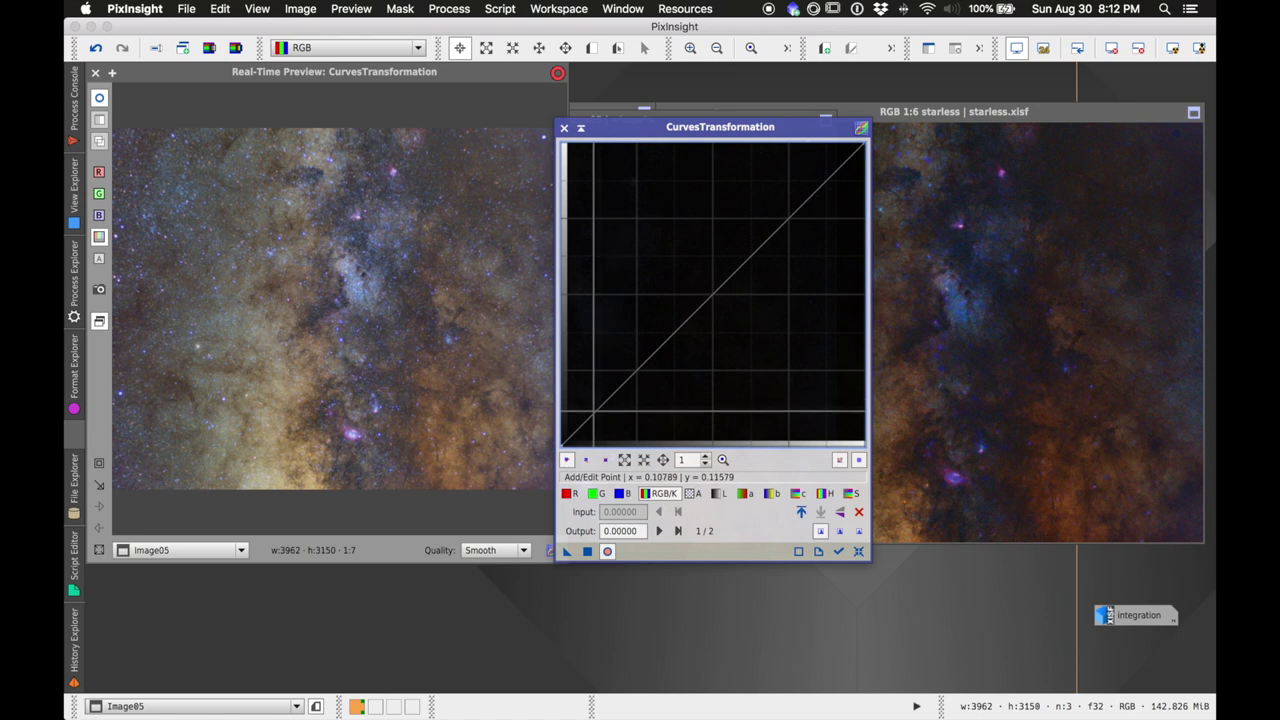
{"action": "left_click_drag", "start_coordinate": [605, 404], "coordinate": [610, 418]}
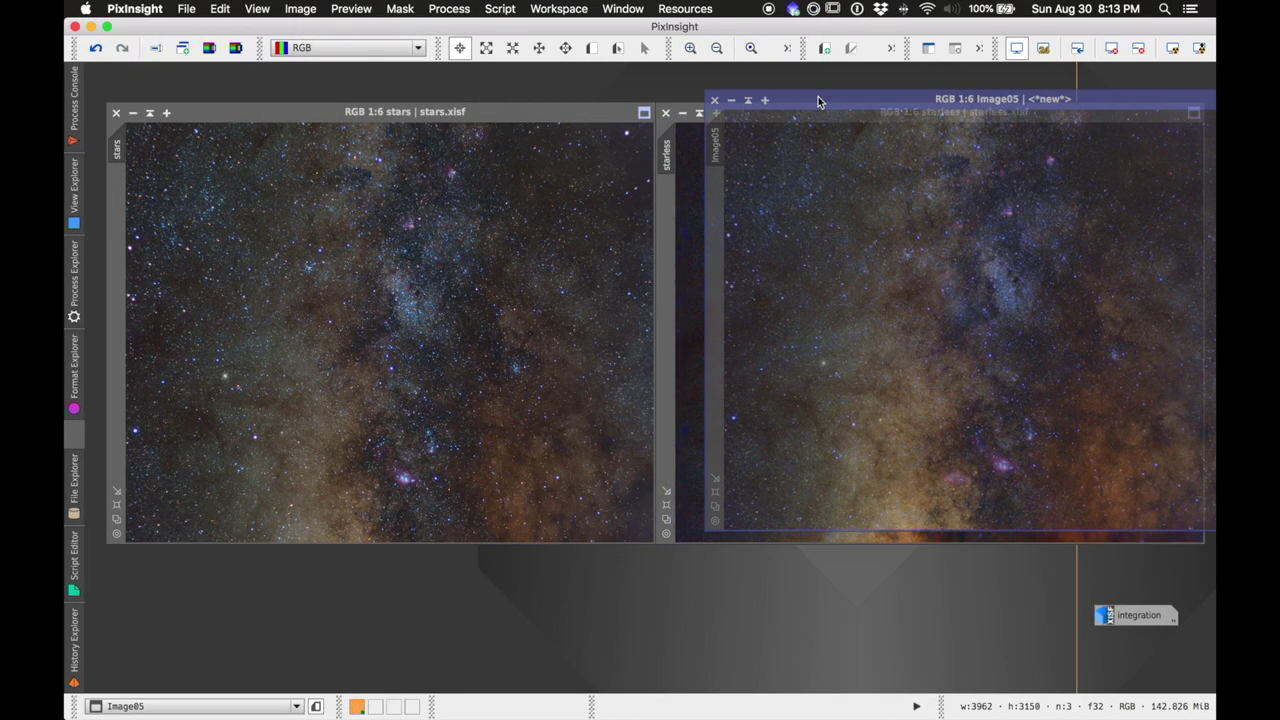
Step: Place the recombined image beside the stars image and match both at 1:2 zoom on the Lagoon Nebula
{"action": "left_click_drag", "start_coordinate": [818, 96], "coordinate": [772, 105]}
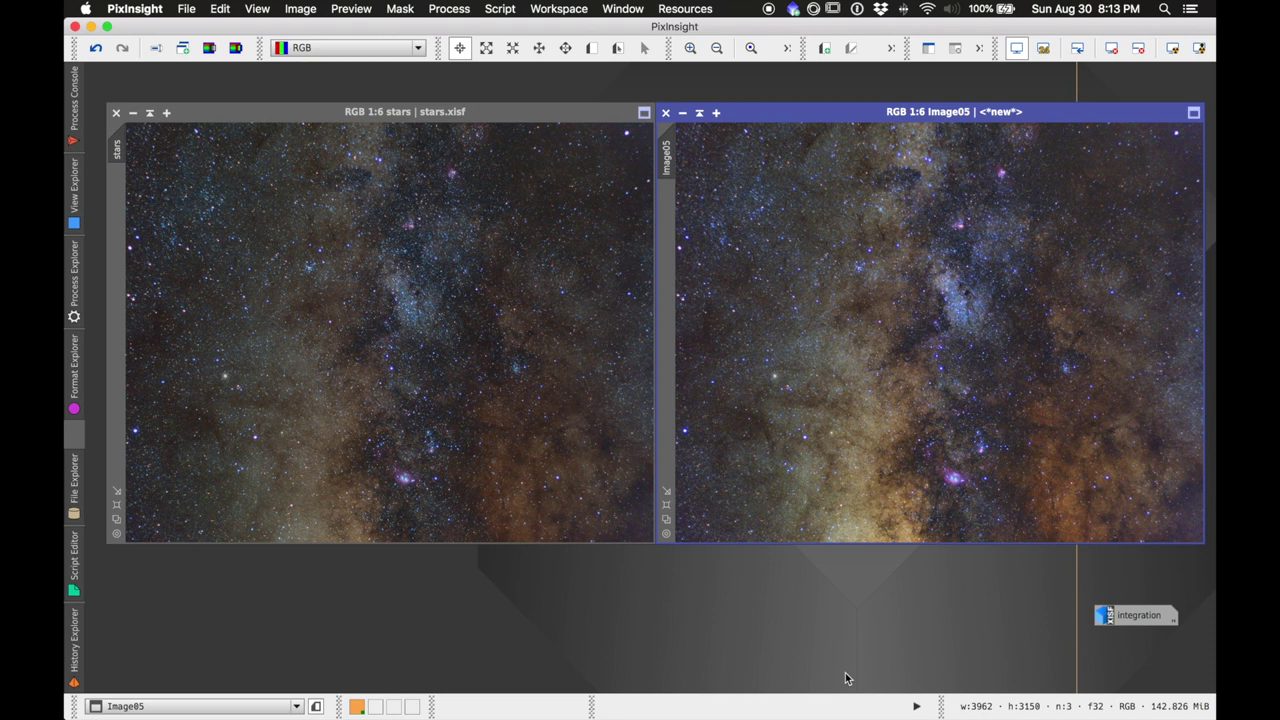
{"action": "key", "text": "super+plus"}
{"action": "key", "text": "super+plus"}
{"action": "key", "text": "super+plus"}
{"action": "key", "text": "super+plus"}
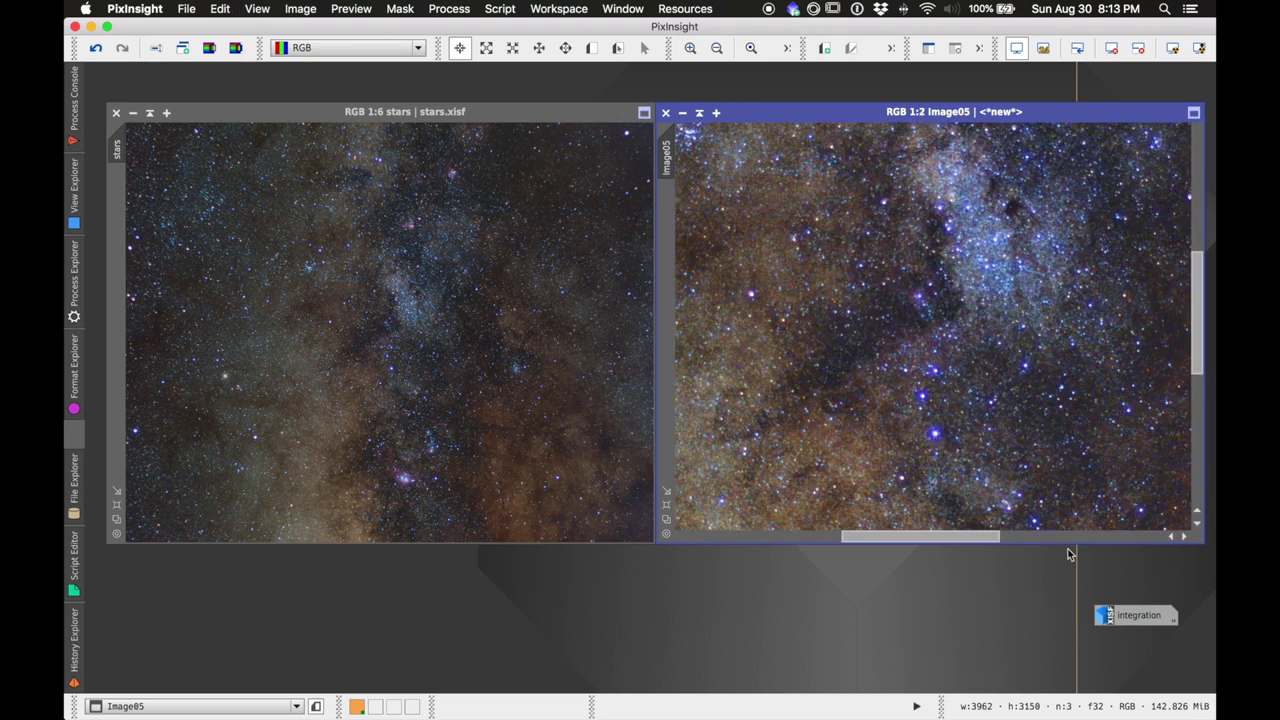
{"action": "scroll", "coordinate": [1075, 515], "scroll_direction": "down", "scroll_amount": 5}
{"action": "scroll", "coordinate": [917, 540], "scroll_direction": "right", "scroll_amount": 3}
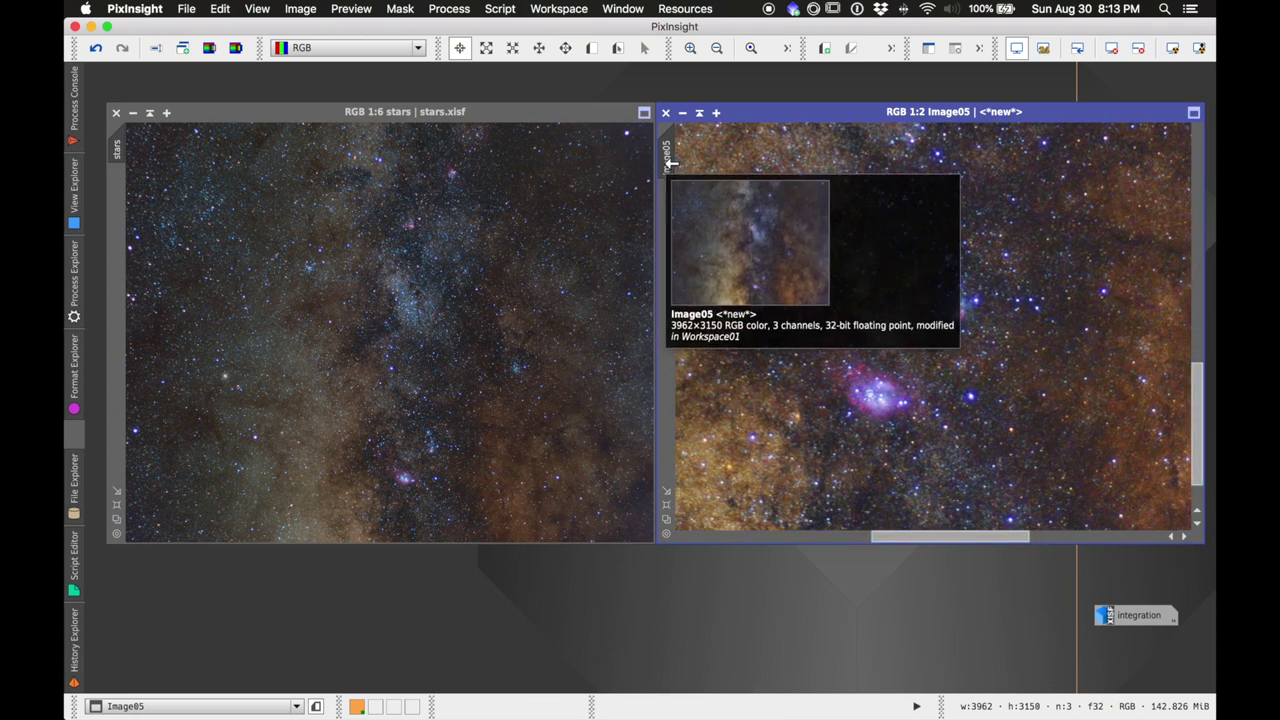
{"action": "left_click_drag", "start_coordinate": [666, 152], "coordinate": [117, 152]}
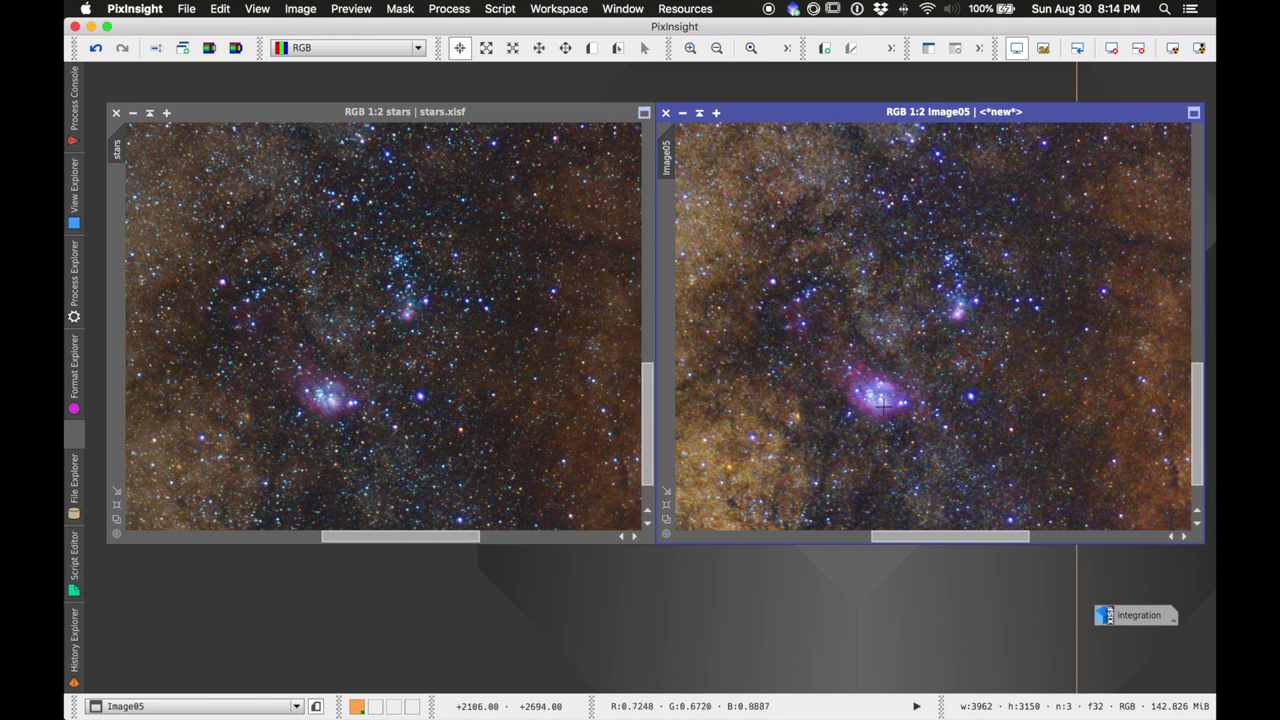
Step: Compare the bright star cloud and the upper nebulae in the stars and recombined images, then return both to 1:6
{"action": "left_click_drag", "start_coordinate": [1198, 447], "coordinate": [1199, 299]}
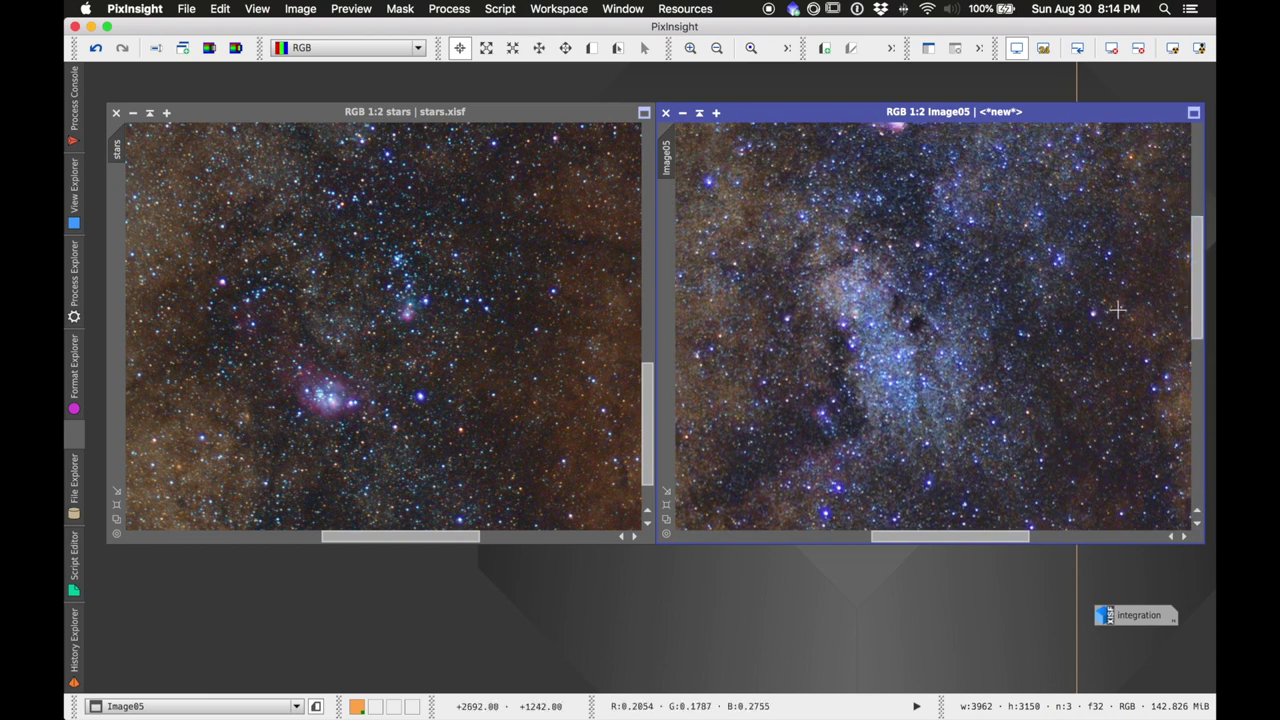
{"action": "left_click_drag", "start_coordinate": [648, 390], "coordinate": [646, 270]}
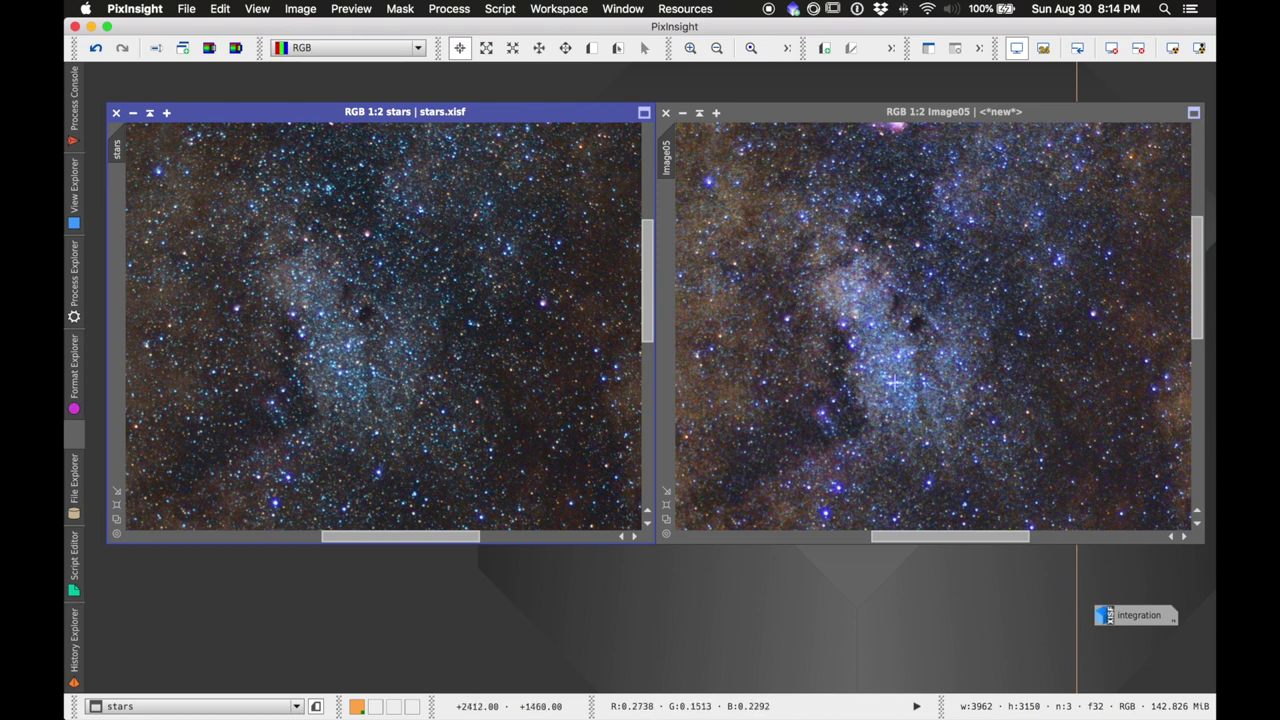
{"action": "left_click_drag", "start_coordinate": [648, 324], "coordinate": [637, 246]}
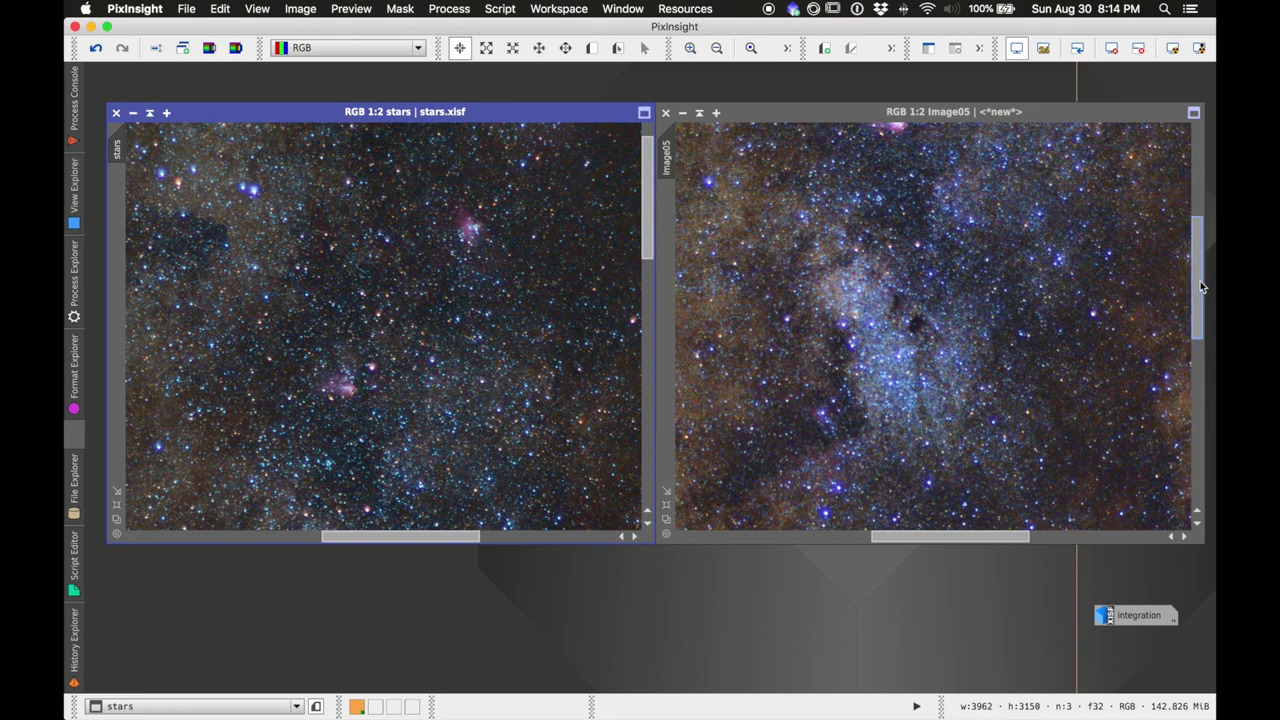
{"action": "left_click_drag", "start_coordinate": [1198, 290], "coordinate": [1190, 190]}
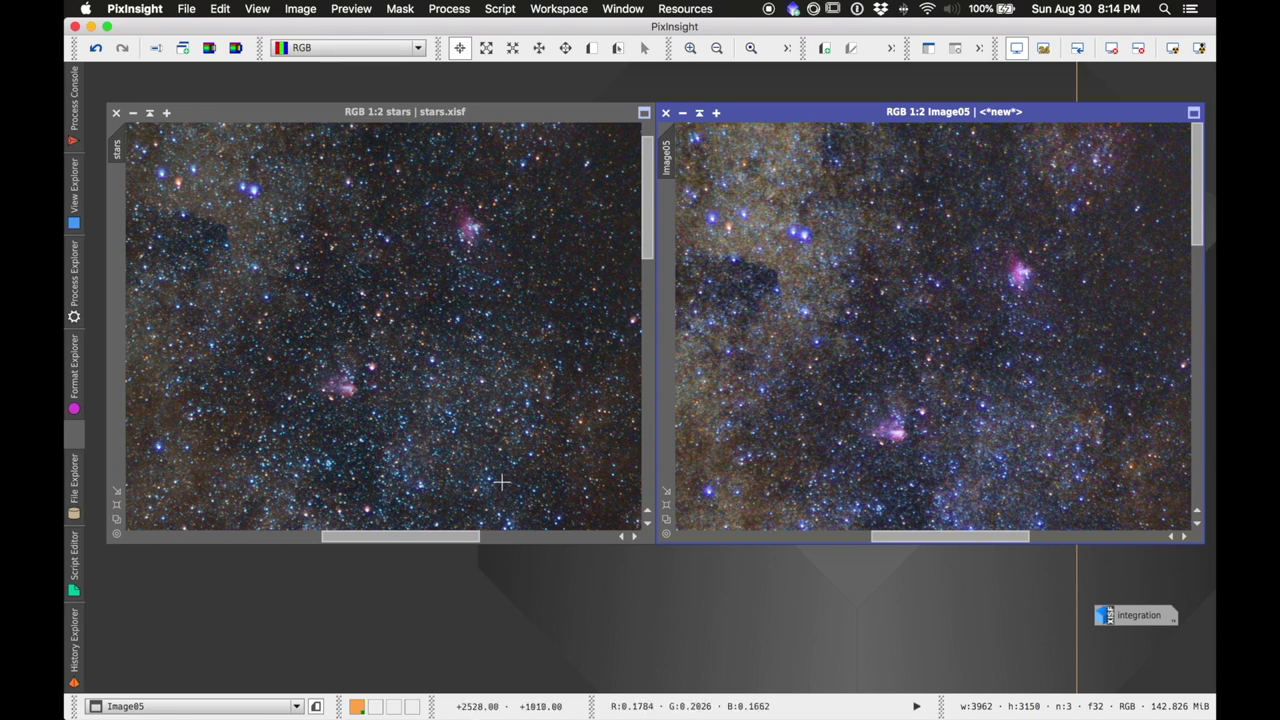
{"action": "scroll", "coordinate": [501, 483], "scroll_direction": "down", "scroll_amount": 4}
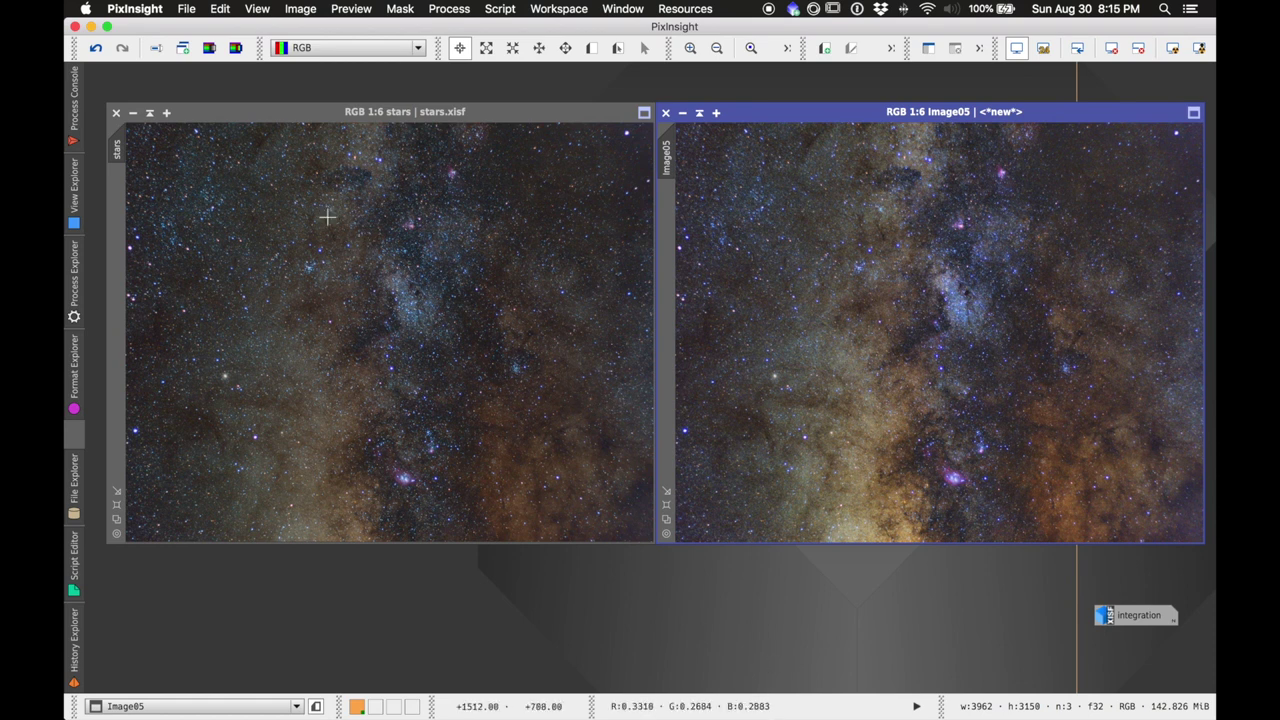
Step: Save the recombined image to the Desktop as the XISF file lagoonPIfinal
{"action": "left_click", "coordinate": [186, 10]}
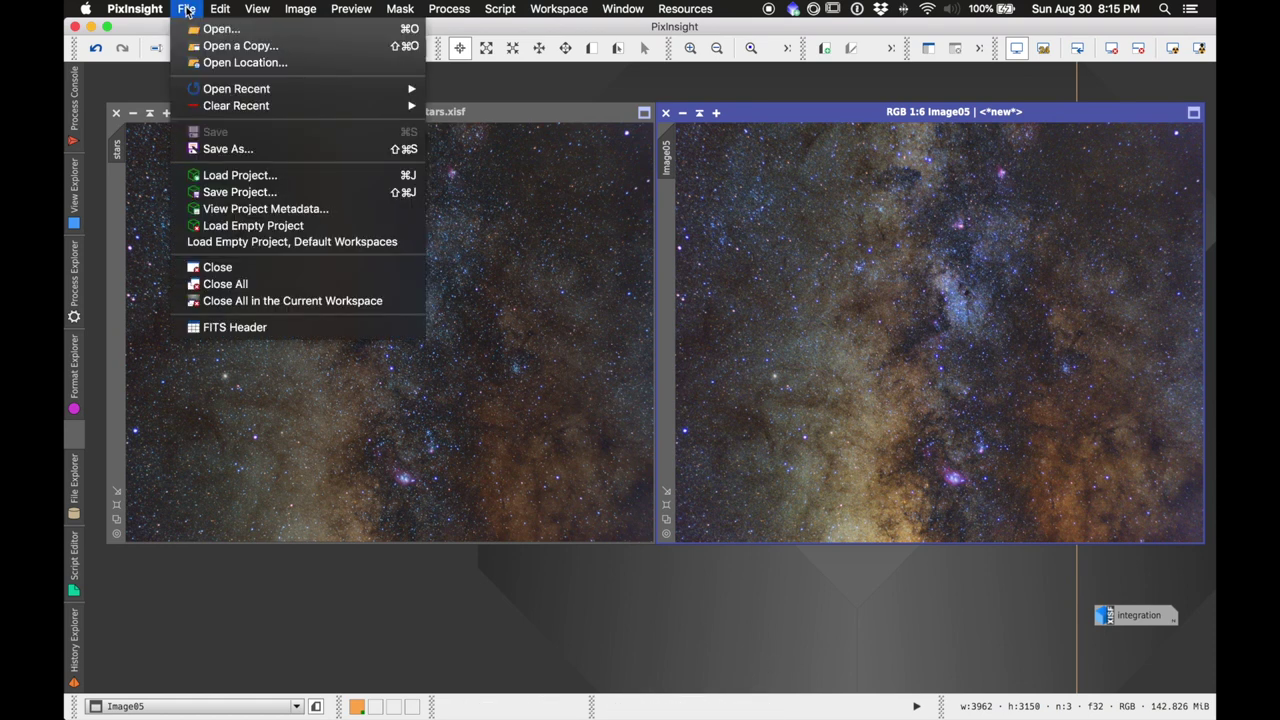
{"action": "left_click", "coordinate": [226, 149]}
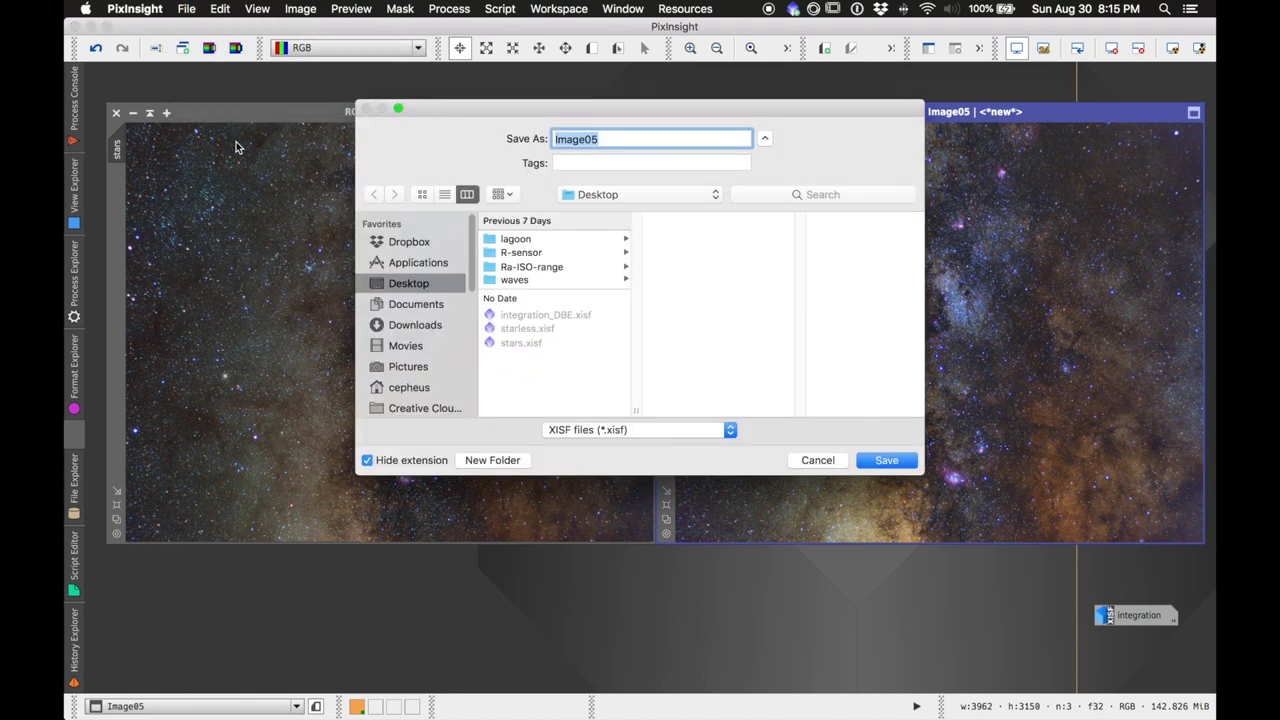
{"action": "type", "text": "lagoonPIfinal"}
{"action": "key", "text": "Return"}
Step: Save a JPEG copy of lagoonPIfinal to the Desktop at quality 80, accepting the reduced numerical accuracy
{"action": "left_click", "coordinate": [186, 8]}
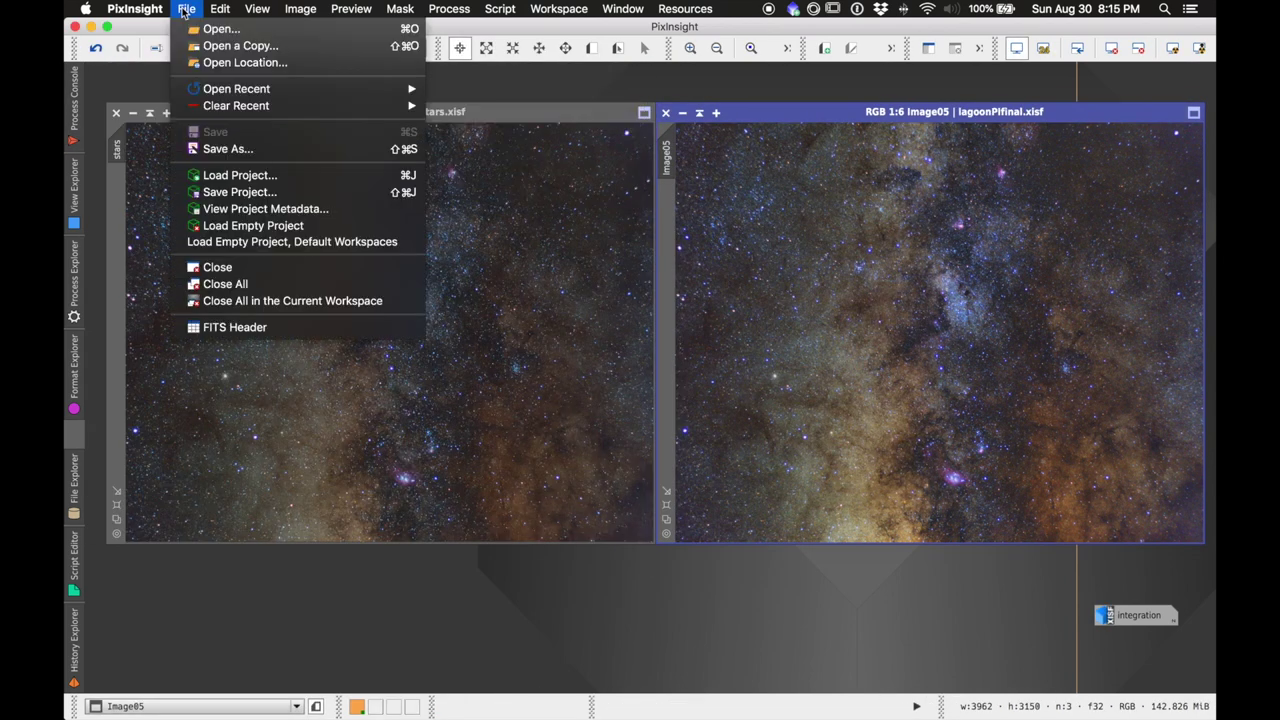
{"action": "left_click", "coordinate": [227, 148]}
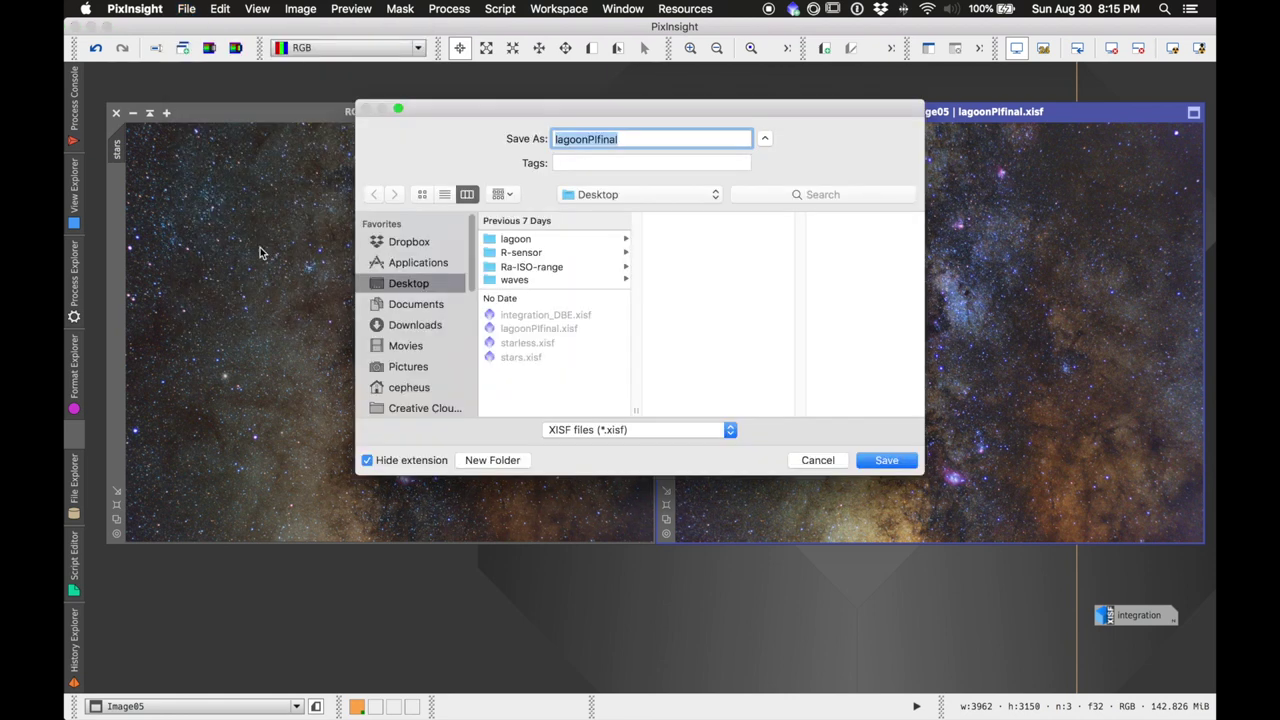
{"action": "left_click", "coordinate": [583, 431]}
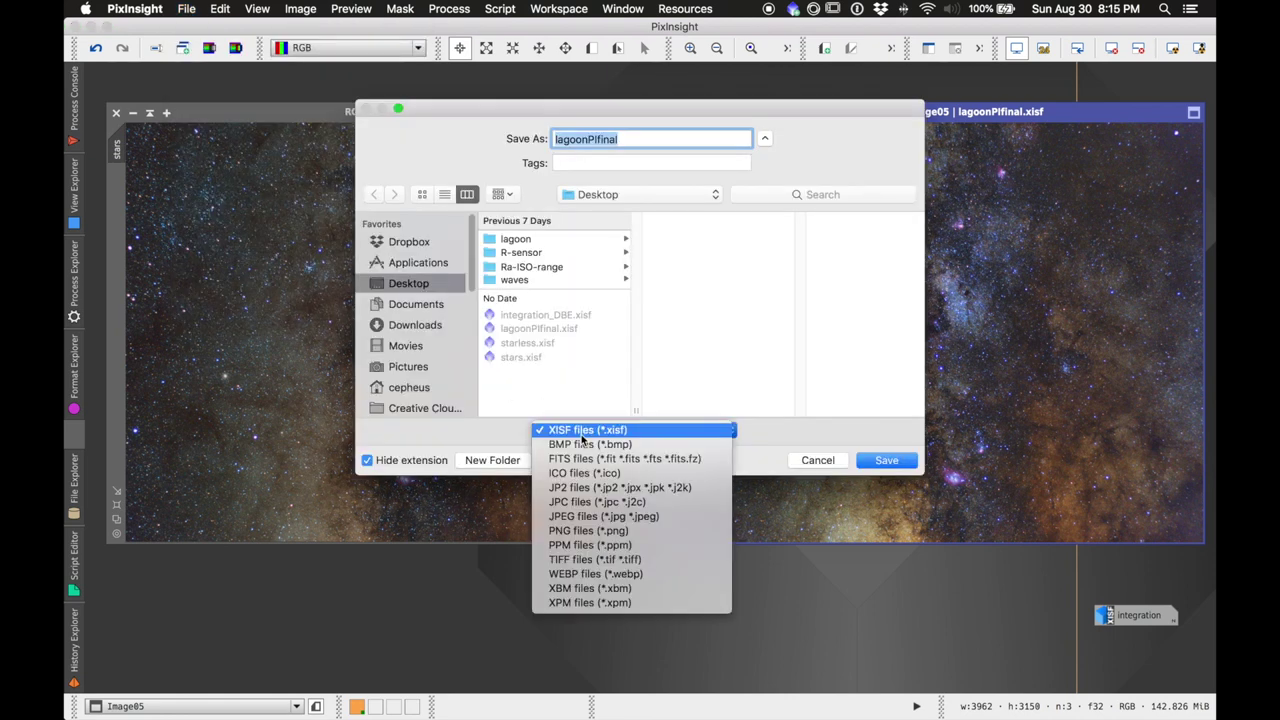
{"action": "left_click", "coordinate": [585, 560]}
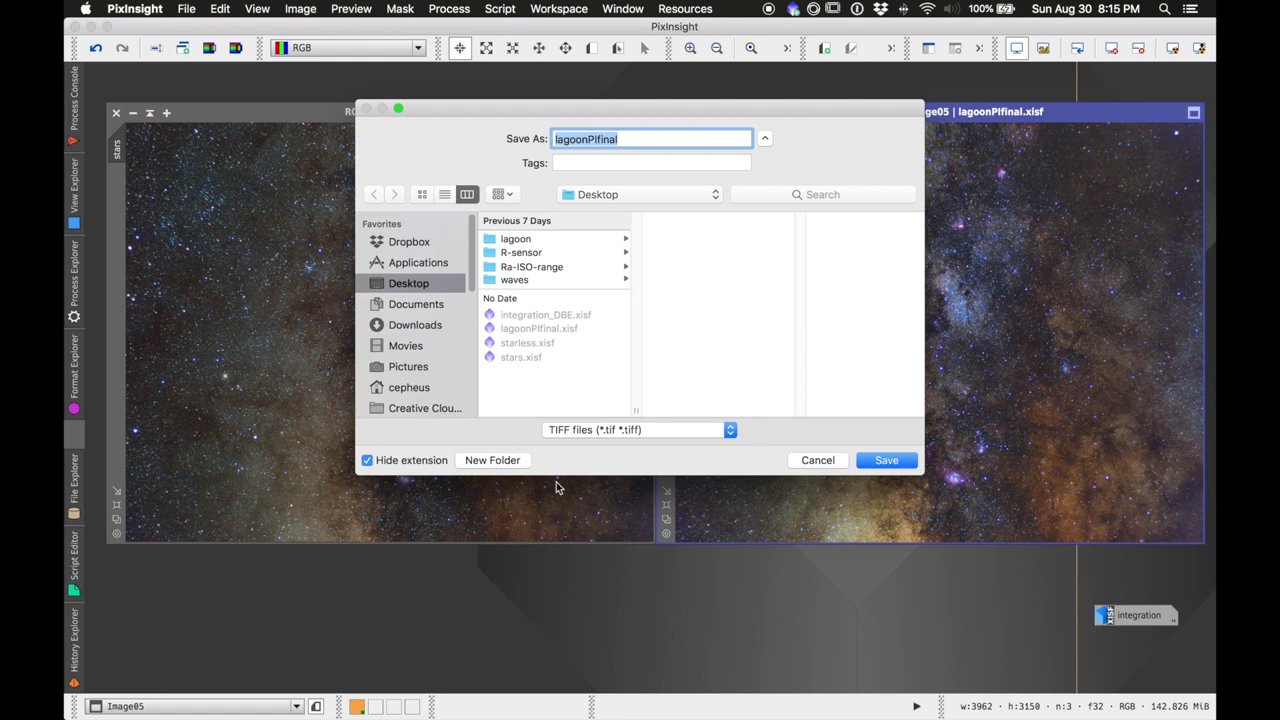
{"action": "left_click", "coordinate": [611, 429]}
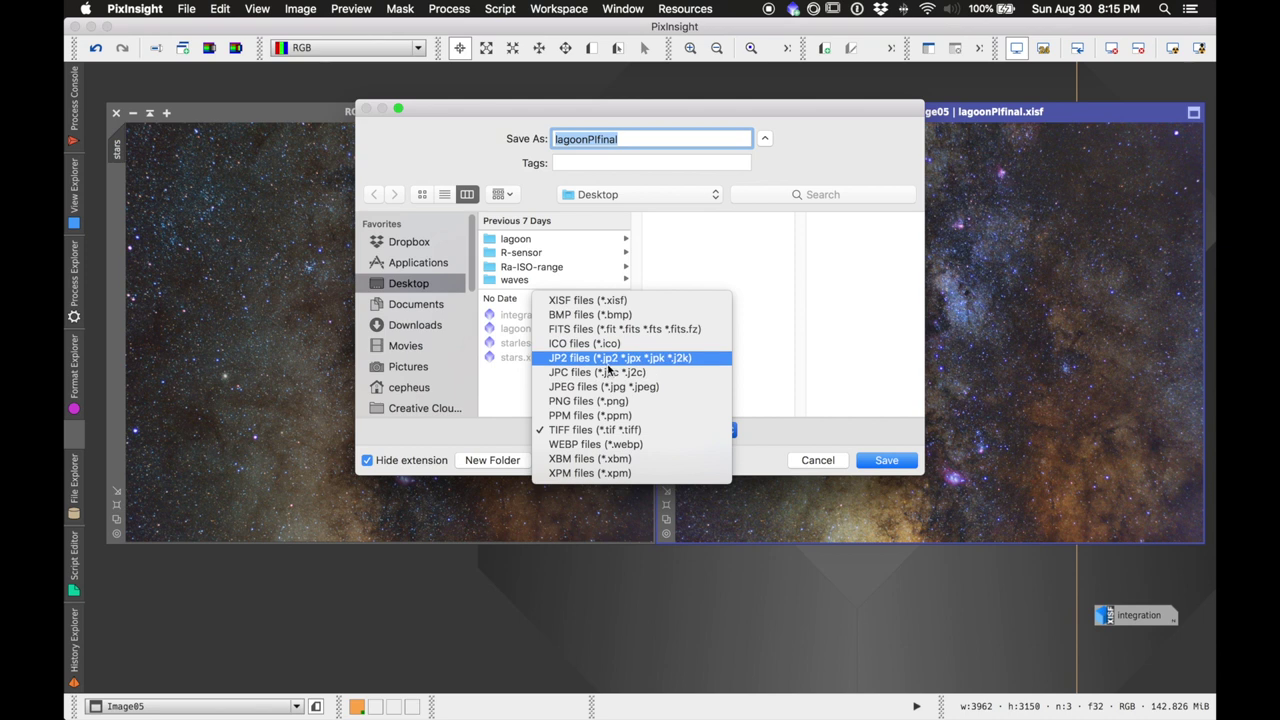
{"action": "left_click", "coordinate": [603, 387]}
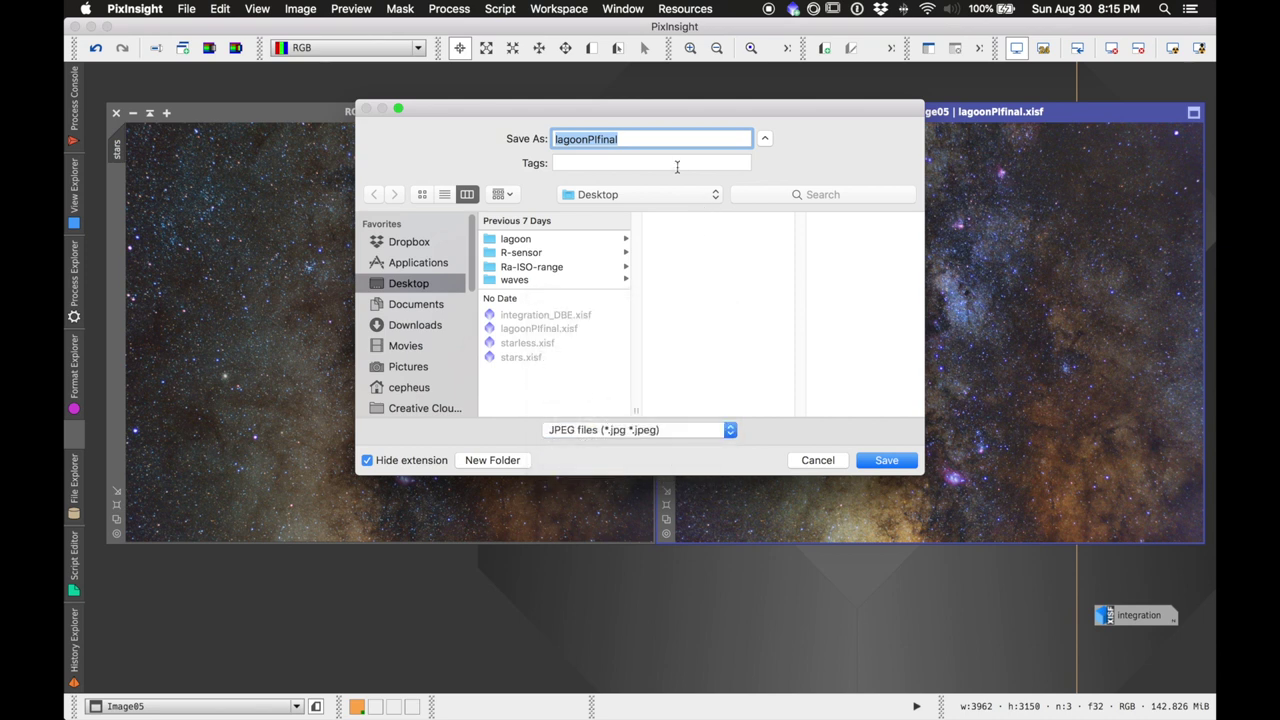
{"action": "left_click", "coordinate": [878, 460]}
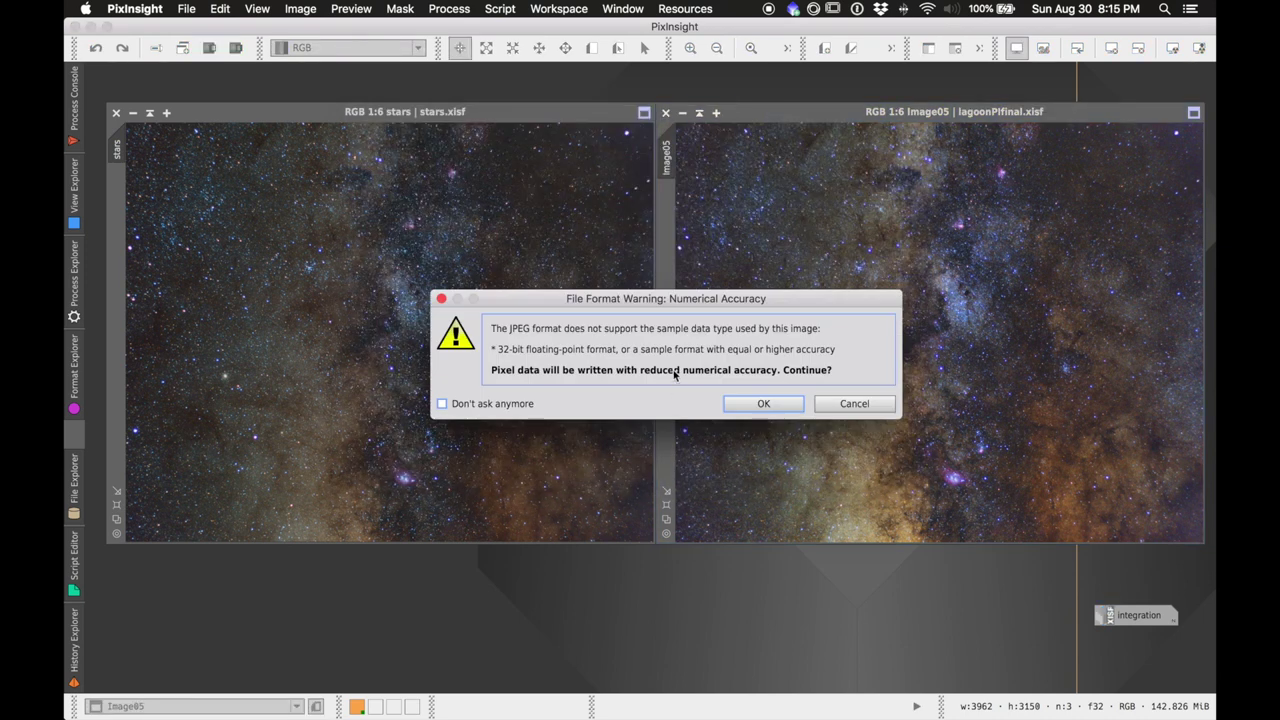
{"action": "left_click", "coordinate": [765, 401]}
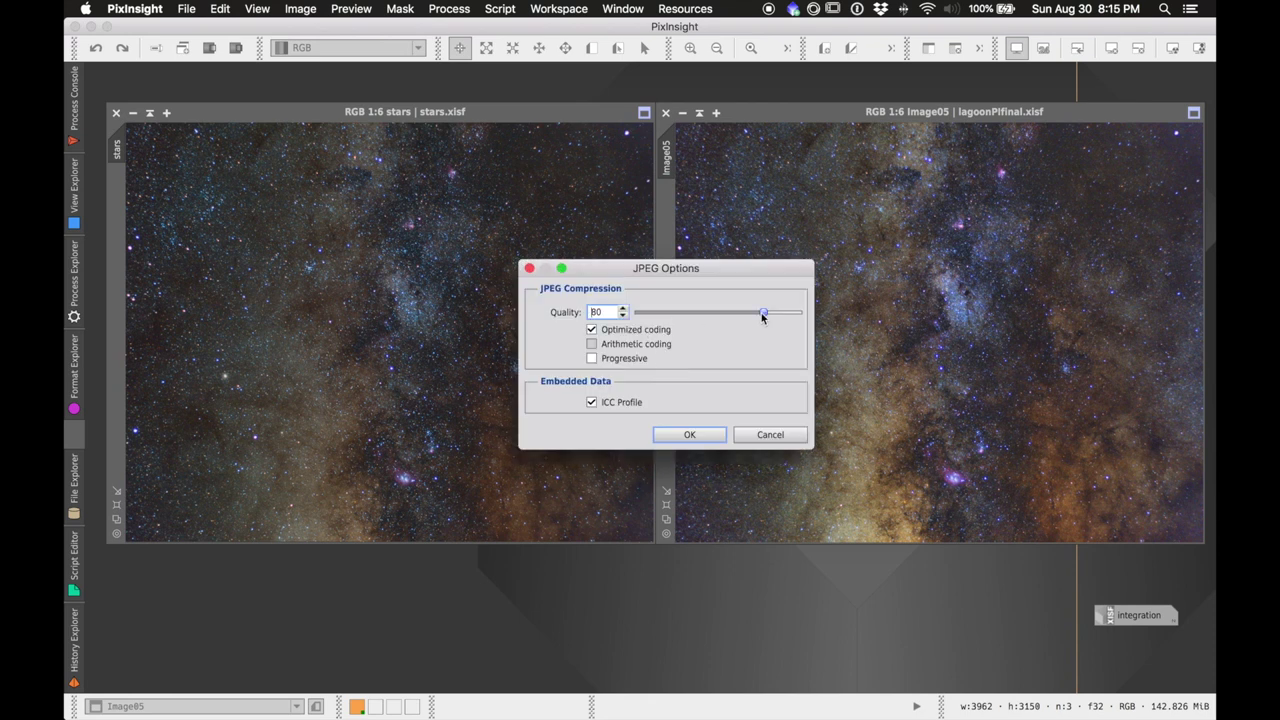
{"action": "left_click", "coordinate": [686, 436]}
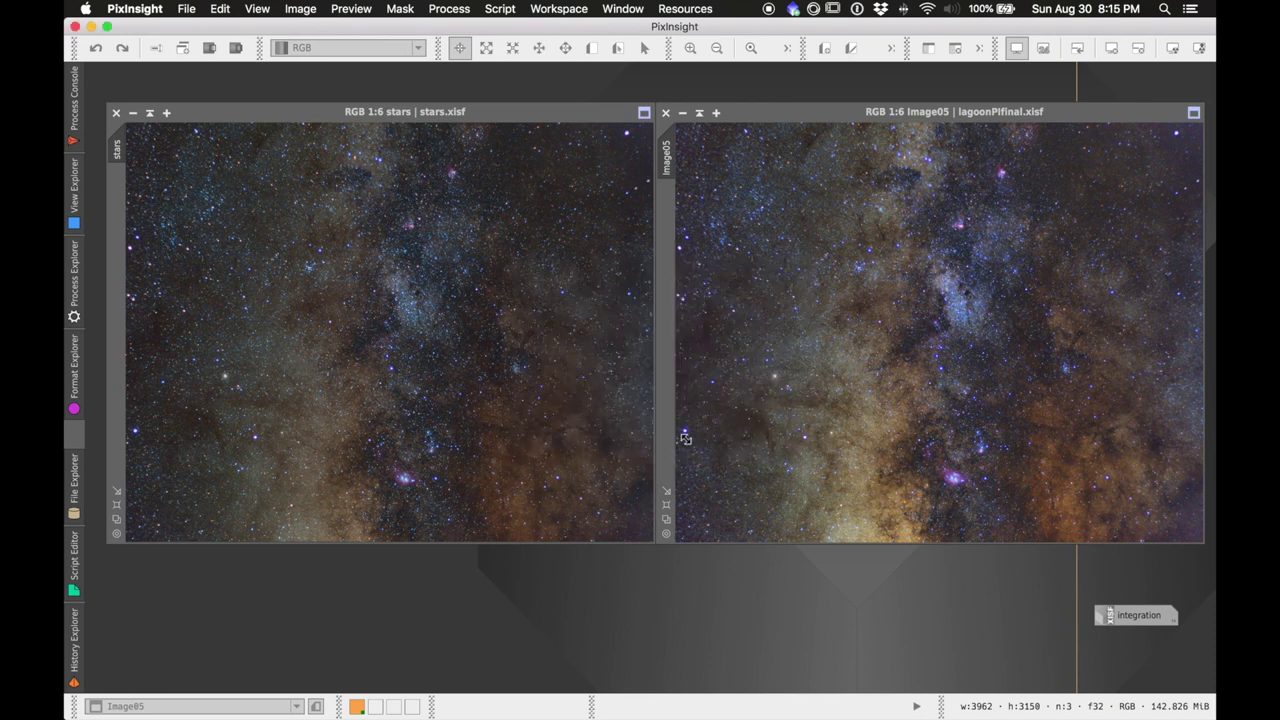